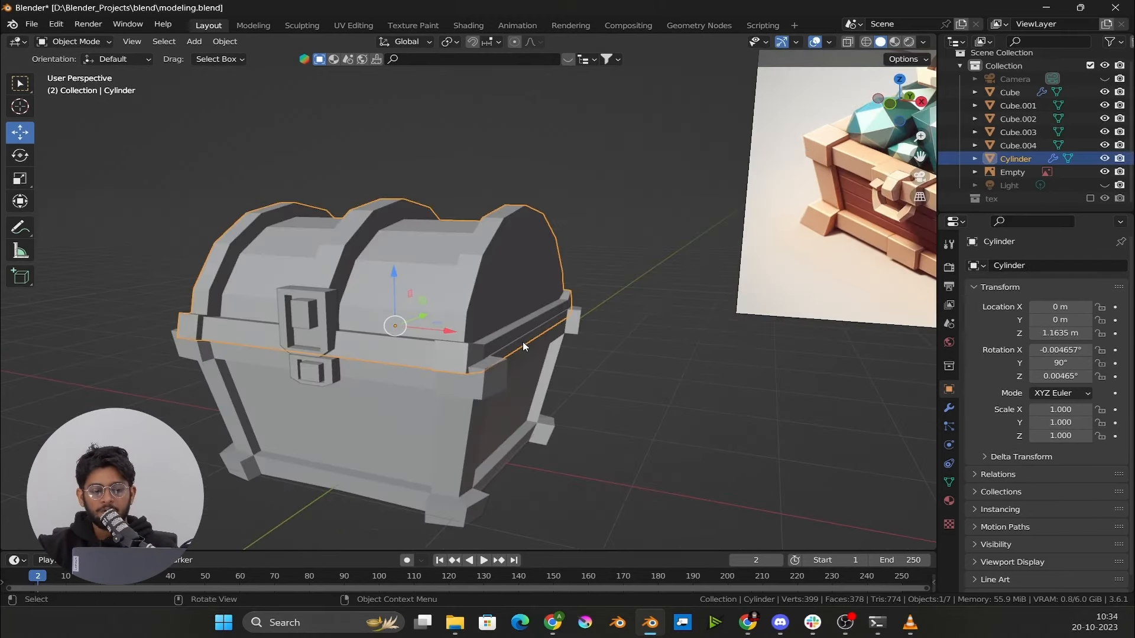
Isolate the chest lid in Local view
{"action": "scroll", "coordinate": [523, 341], "scroll_direction": "down", "scroll_amount": 3}
{"action": "mouse_move", "coordinate": [523, 341]}
{"action": "middle_mouse_down"}
{"action": "mouse_move", "coordinate": [644, 364]}
{"action": "mouse_move", "coordinate": [585, 339]}
{"action": "middle_mouse_up"}
{"action": "scroll", "coordinate": [630, 359], "scroll_direction": "up", "scroll_amount": 3}
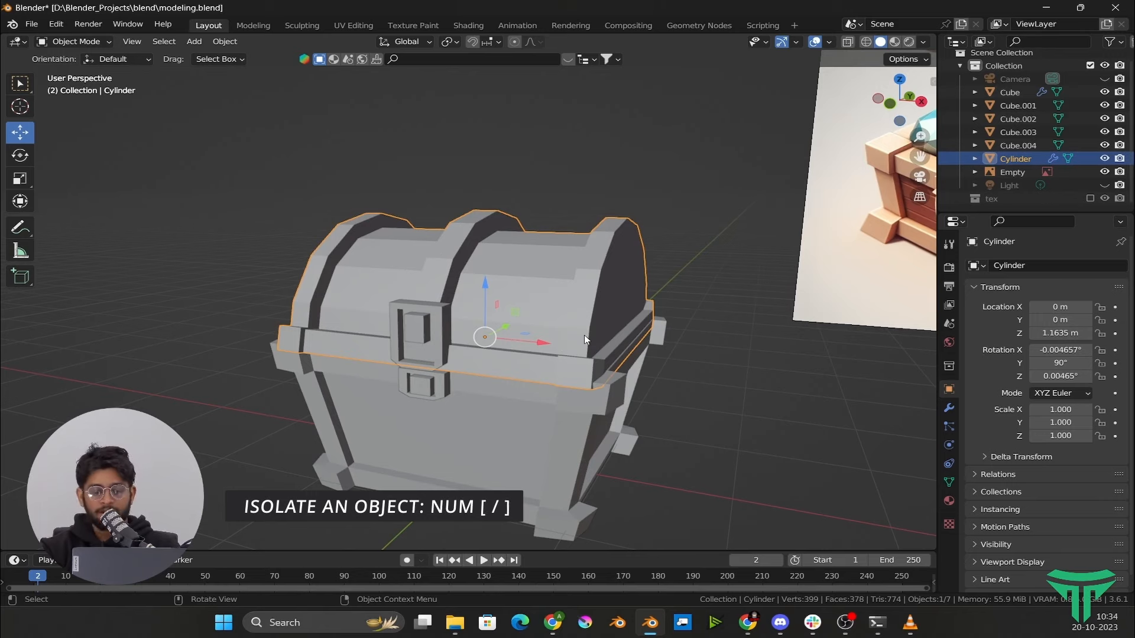
{"action": "key", "text": "KP_Divide"}
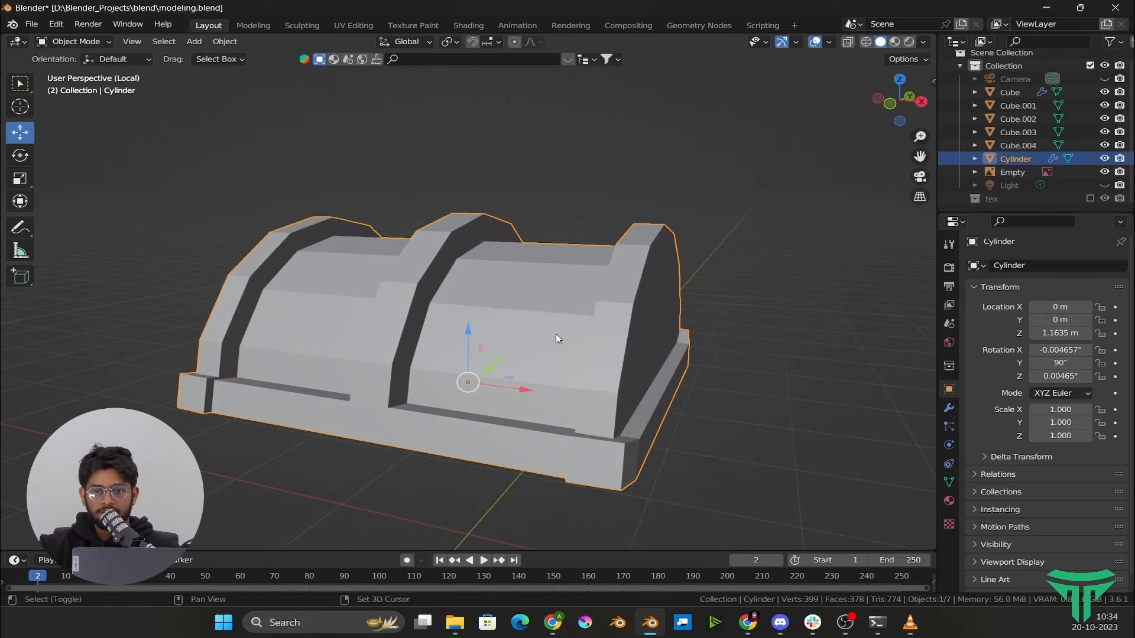
Open the lid mesh in Edit Mode and select a rim edge on its underside
{"action": "middle_click_drag", "start_coordinate": [558, 338], "coordinate": [480, 486]}
{"action": "scroll", "coordinate": [545, 287], "scroll_direction": "up", "scroll_amount": 5}
{"action": "key", "text": "Tab"}
{"action": "left_click", "coordinate": [590, 490]}
{"action": "scroll", "coordinate": [585, 489], "scroll_direction": "up", "scroll_amount": 4}
{"action": "middle_click_drag", "start_coordinate": [319, 381], "coordinate": [247, 399]}
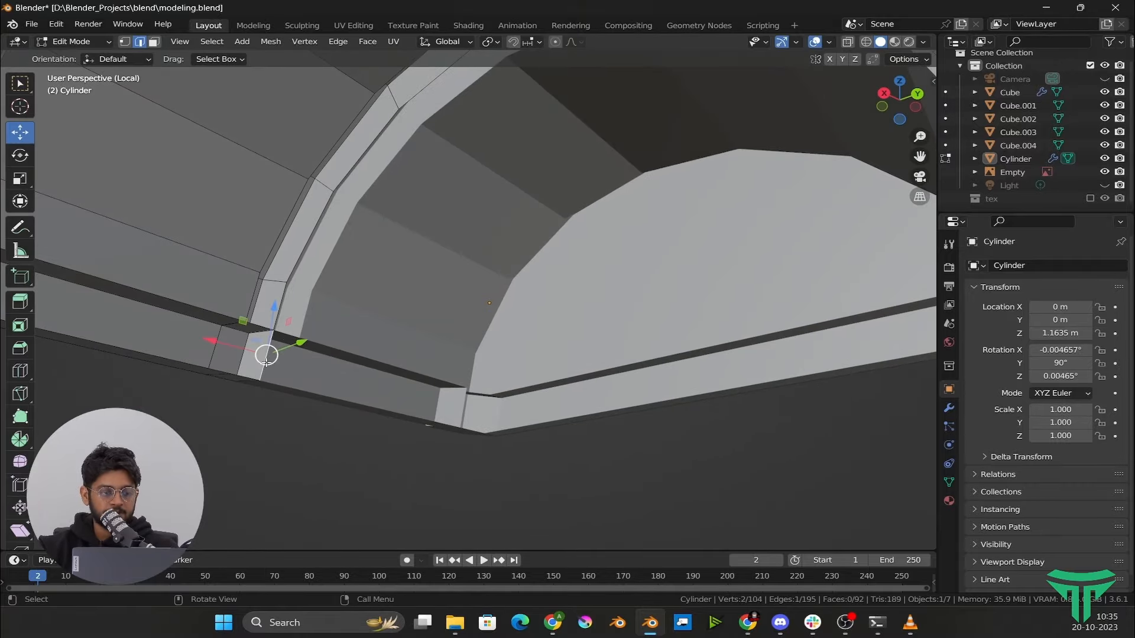
Select the inner edge loop of the lid's middle band, leave out the rim edges, and delete its vertices
{"action": "middle_click_drag", "start_coordinate": [266, 355], "coordinate": [470, 407]}
{"action": "left_click", "coordinate": [591, 378], "text": "alt"}
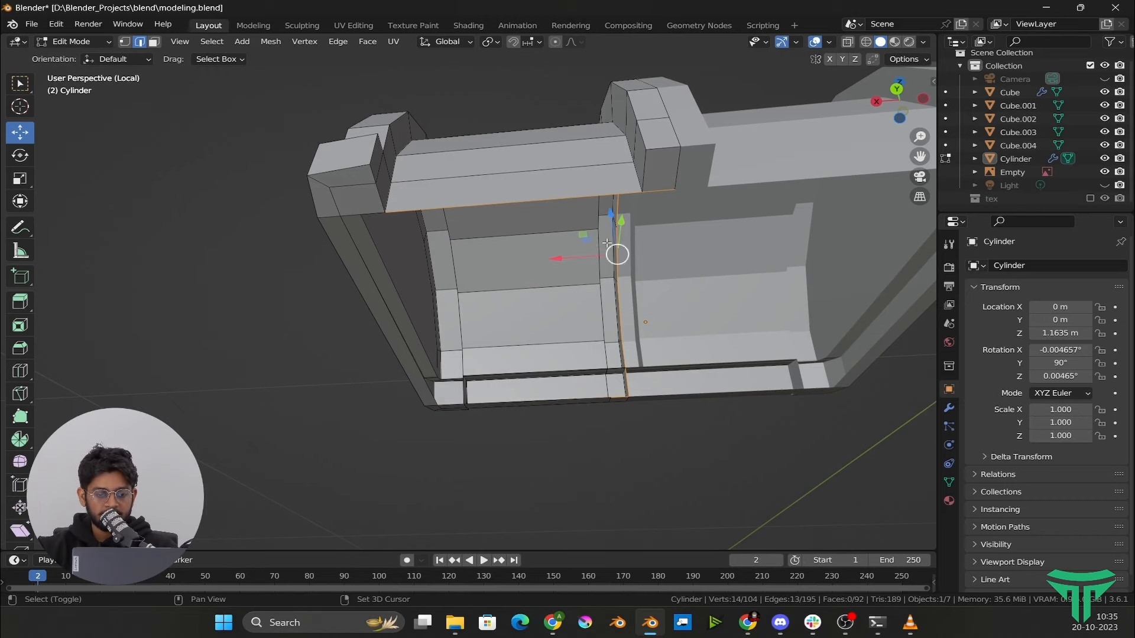
{"action": "left_click", "coordinate": [574, 199], "text": "shift"}
{"action": "left_click", "coordinate": [658, 191], "text": "shift"}
{"action": "middle_click_drag", "start_coordinate": [658, 195], "coordinate": [780, 207]}
{"action": "middle_click_drag", "start_coordinate": [485, 402], "coordinate": [534, 375], "text": "shift"}
{"action": "left_click", "coordinate": [415, 373], "text": "shift"}
{"action": "middle_click_drag", "start_coordinate": [464, 376], "coordinate": [498, 383]}
{"action": "key", "text": "x"}
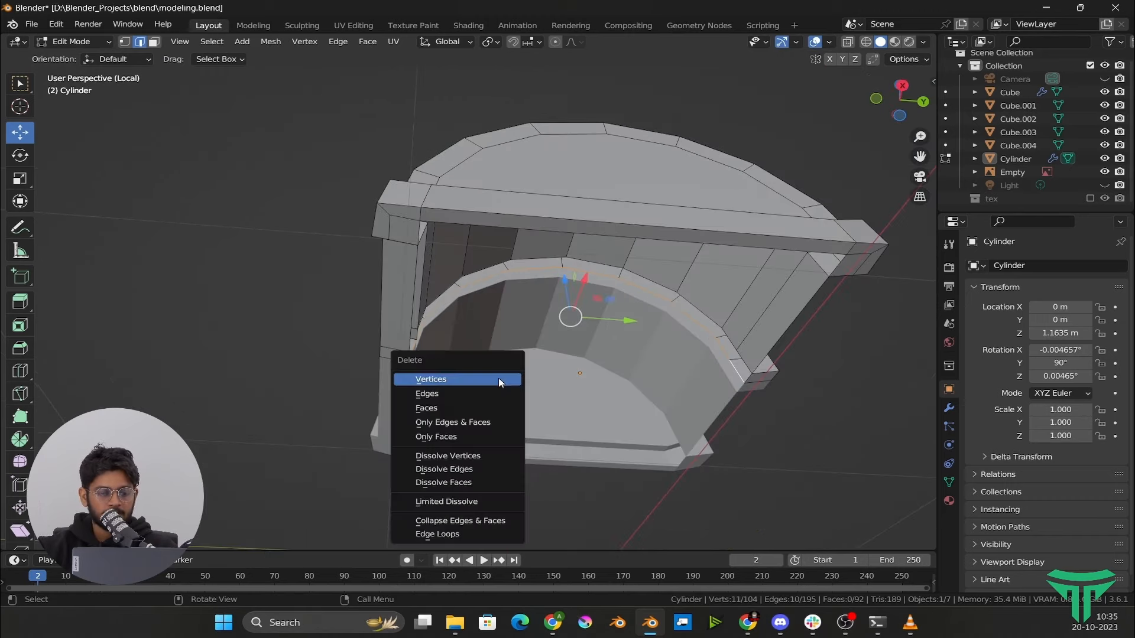
{"action": "key", "text": "Escape"}
{"action": "middle_click_drag", "start_coordinate": [252, 312], "coordinate": [355, 340]}
{"action": "scroll", "coordinate": [408, 269], "scroll_direction": "up", "scroll_amount": 2}
{"action": "middle_click_drag", "start_coordinate": [408, 269], "coordinate": [392, 207], "text": "shift"}
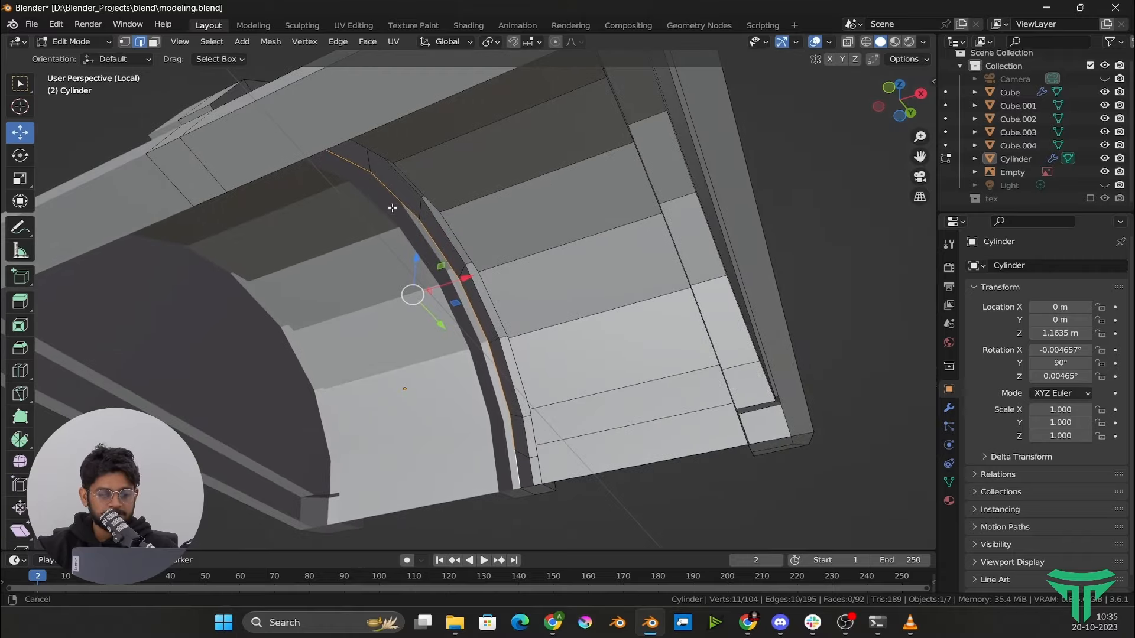
{"action": "key", "text": "x"}
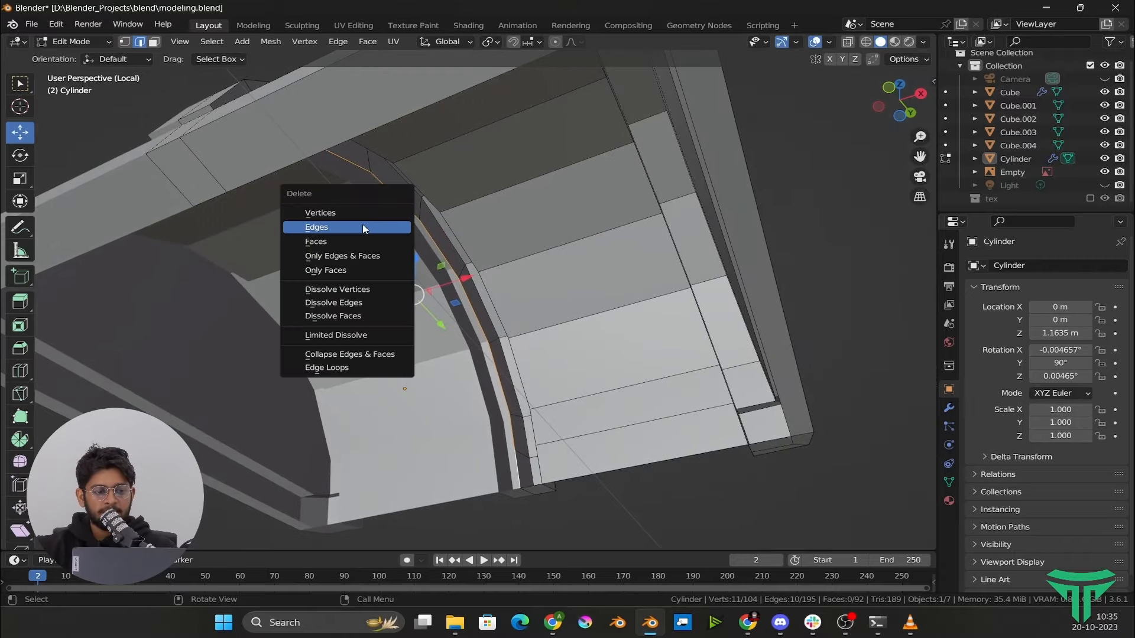
{"action": "left_click", "coordinate": [387, 204]}
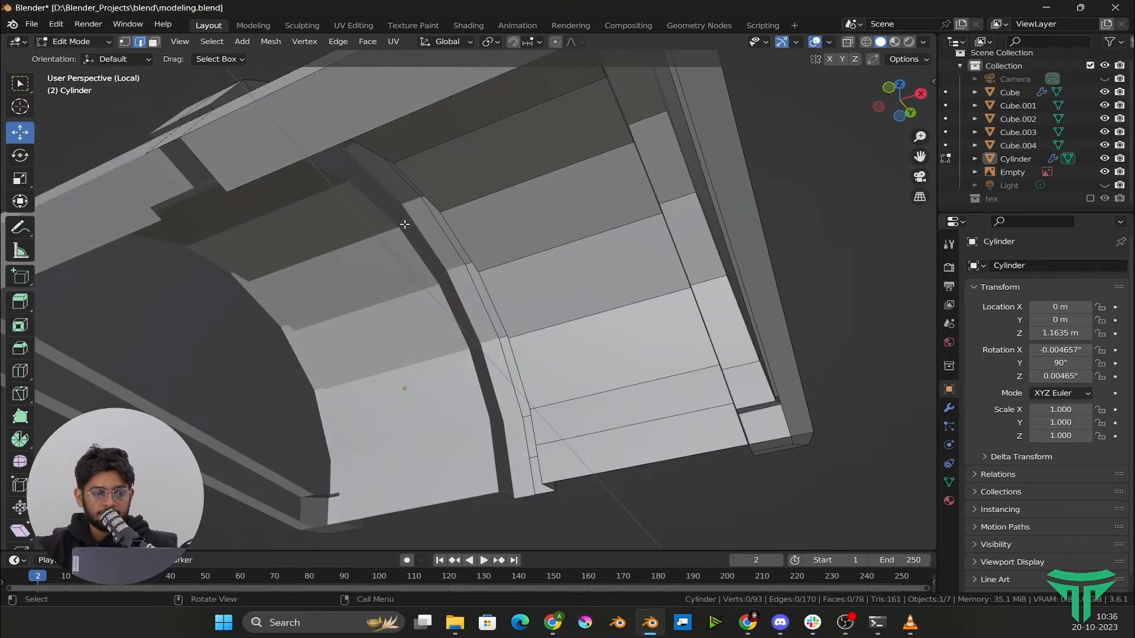
Fill a face between the four corner vertices of the rim gap on the side of the middle band
{"action": "middle_click_drag", "start_coordinate": [406, 223], "coordinate": [413, 354]}
{"action": "scroll", "coordinate": [471, 248], "scroll_direction": "up", "scroll_amount": 4}
{"action": "key", "text": "Tab"}
{"action": "key", "text": "Tab"}
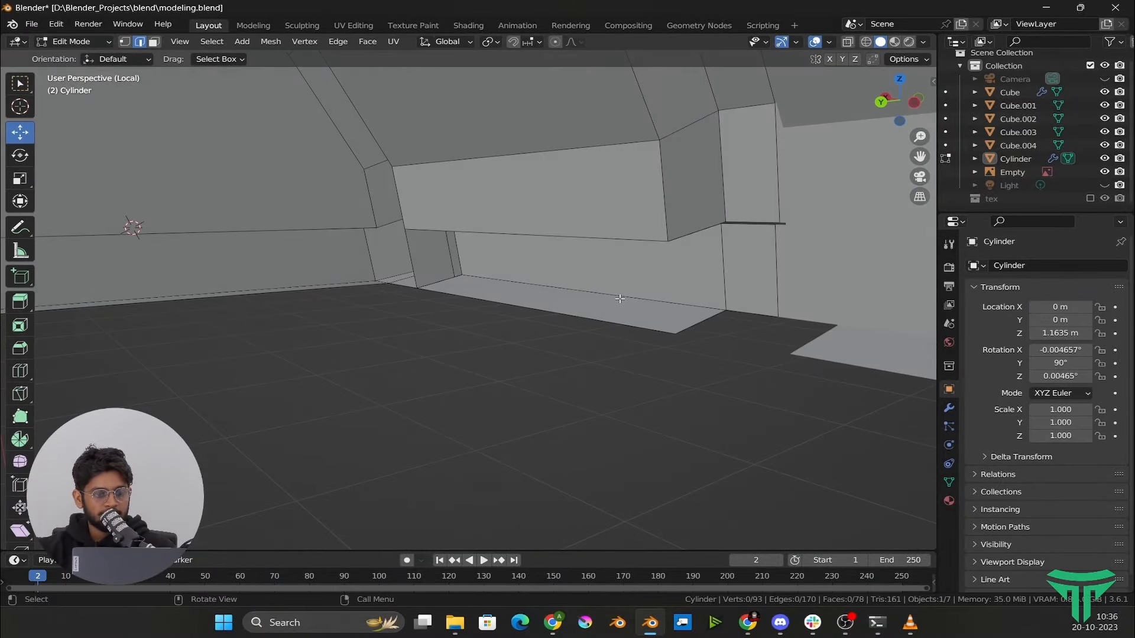
{"action": "left_click", "coordinate": [668, 322], "text": "shift"}
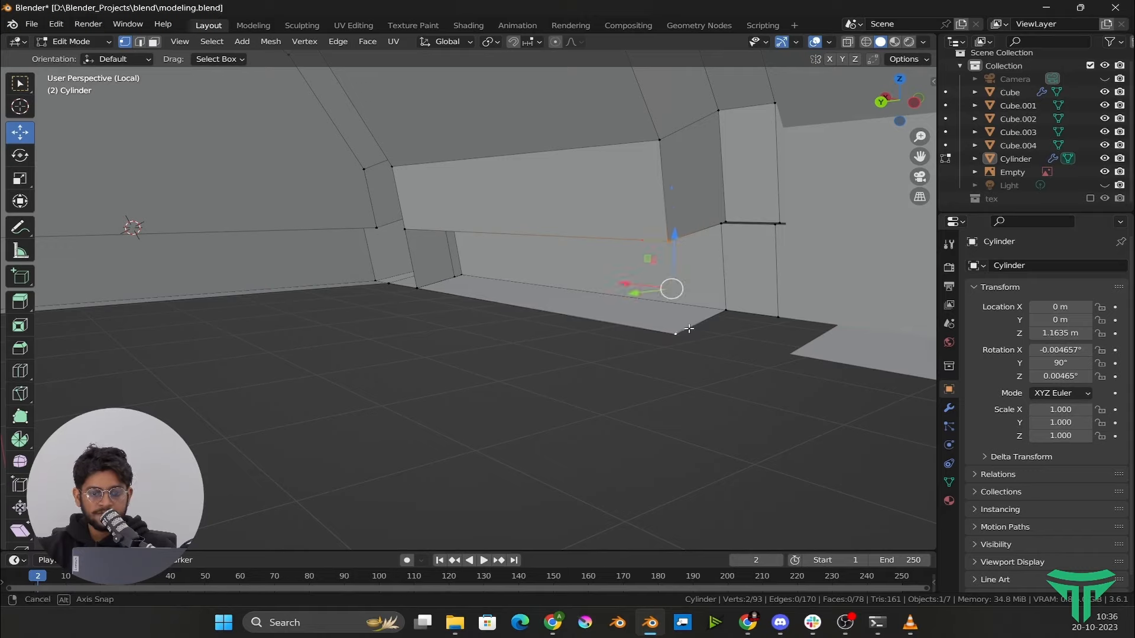
{"action": "middle_click_drag", "start_coordinate": [668, 322], "coordinate": [668, 284]}
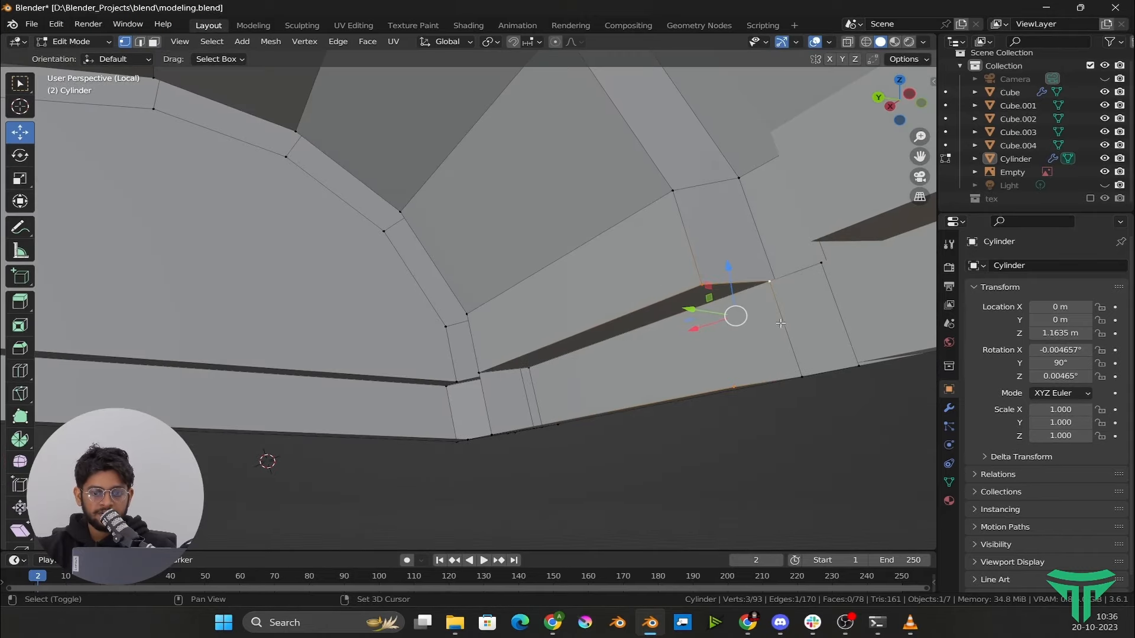
{"action": "left_click", "coordinate": [805, 380], "text": "shift"}
{"action": "middle_click_drag", "start_coordinate": [804, 381], "coordinate": [735, 362]}
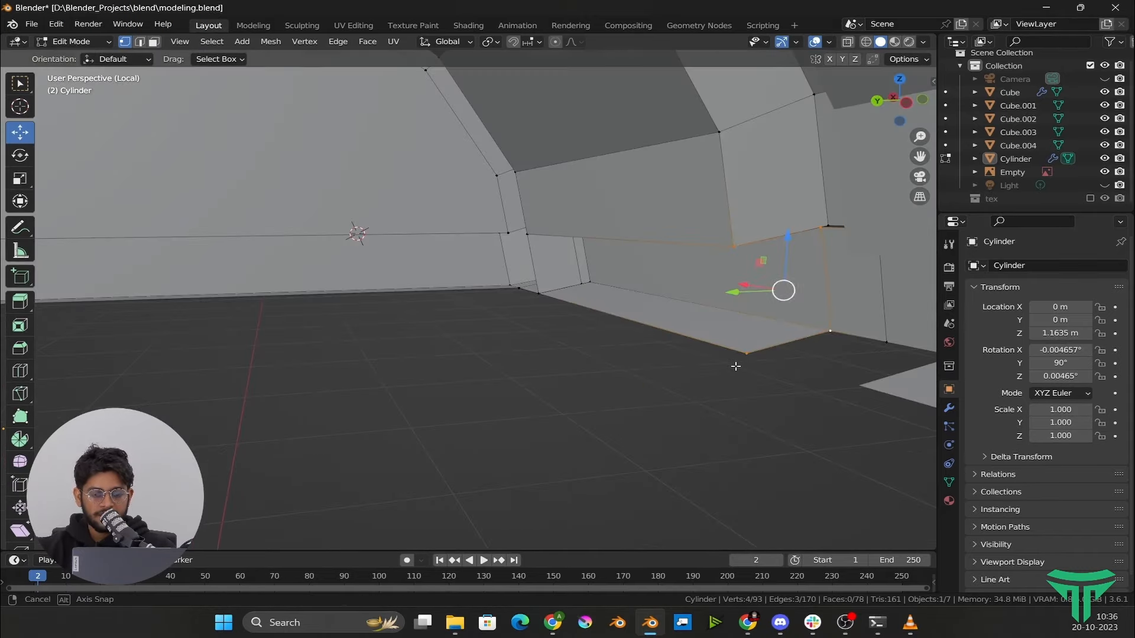
{"action": "key", "text": "f"}
Fill the long open face on the inside of the rim between the end band and the middle band
{"action": "middle_click_drag", "start_coordinate": [801, 336], "coordinate": [829, 317]}
{"action": "scroll", "coordinate": [593, 302], "scroll_direction": "up", "scroll_amount": 2}
{"action": "middle_click_drag", "start_coordinate": [592, 302], "coordinate": [626, 300]}
{"action": "left_click", "coordinate": [636, 260]}
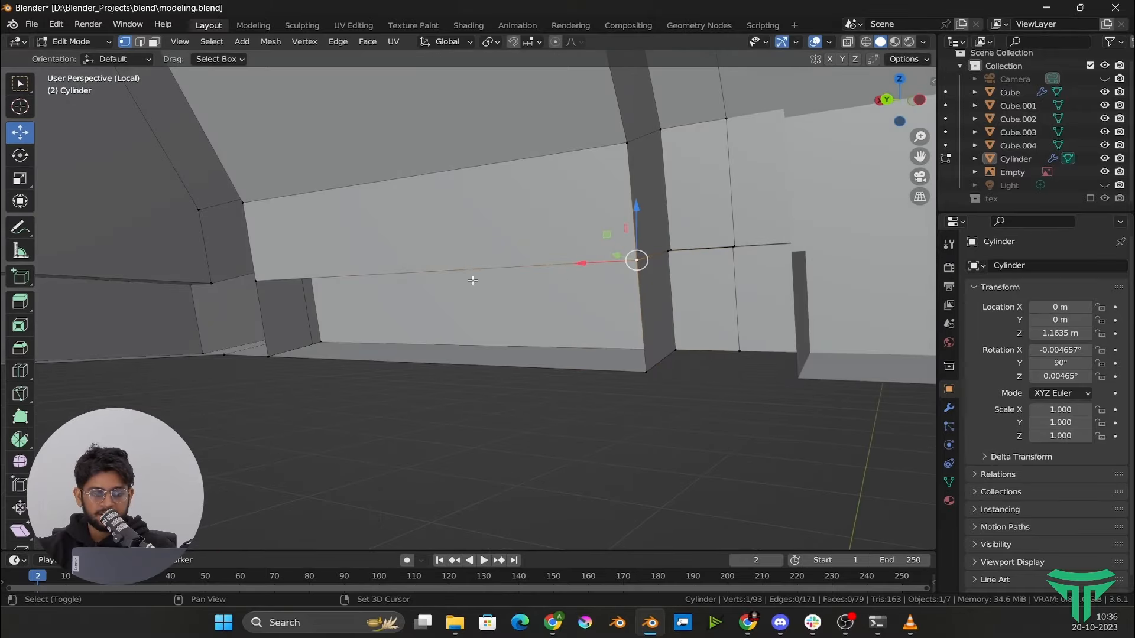
{"action": "left_click", "coordinate": [269, 358], "text": "shift"}
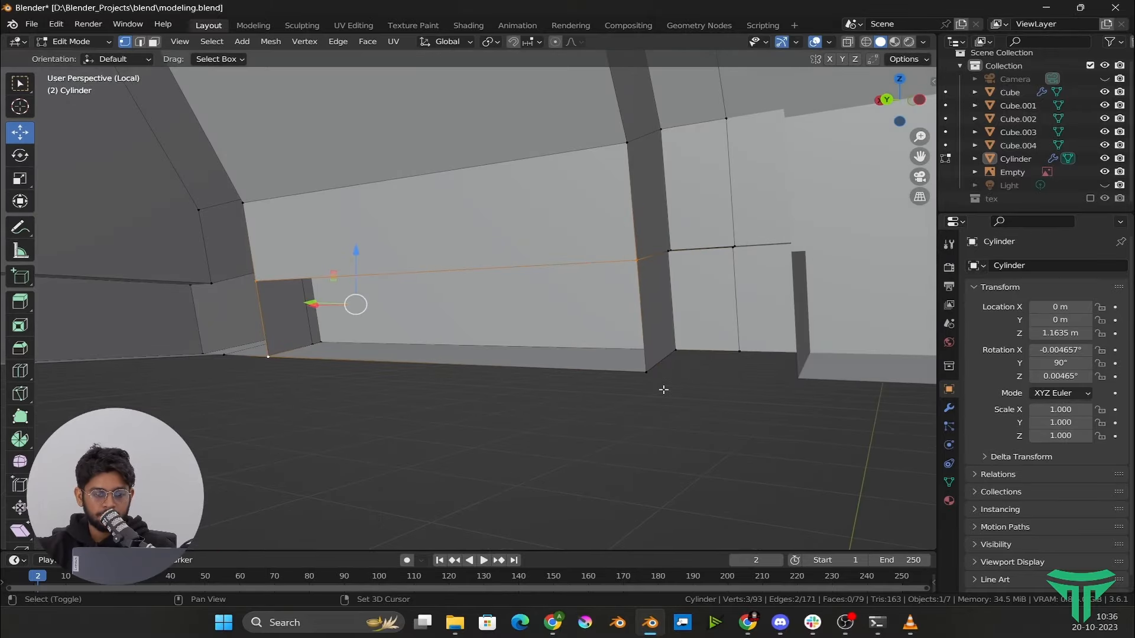
{"action": "left_click", "coordinate": [646, 372], "text": "shift"}
{"action": "key", "text": "f"}
Delete the stray inner vertices left on the rim at the middle band
{"action": "middle_click_drag", "start_coordinate": [633, 384], "coordinate": [544, 374]}
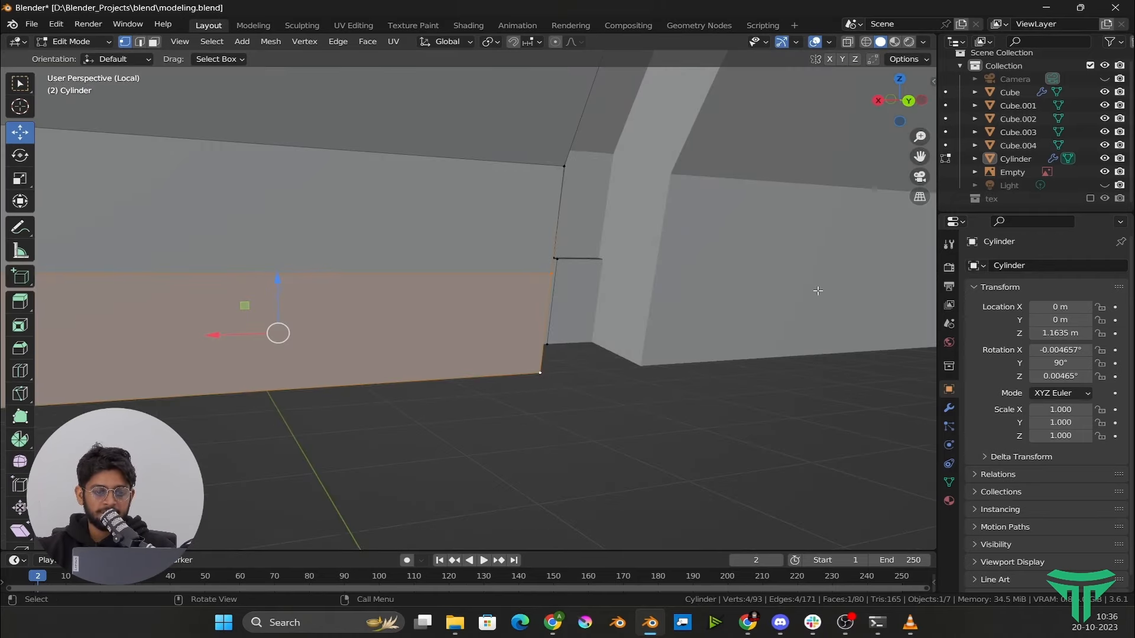
{"action": "middle_click_drag", "start_coordinate": [198, 305], "coordinate": [568, 288], "text": "shift"}
{"action": "scroll", "coordinate": [390, 242], "scroll_direction": "up", "scroll_amount": 2}
{"action": "left_click", "coordinate": [358, 221]}
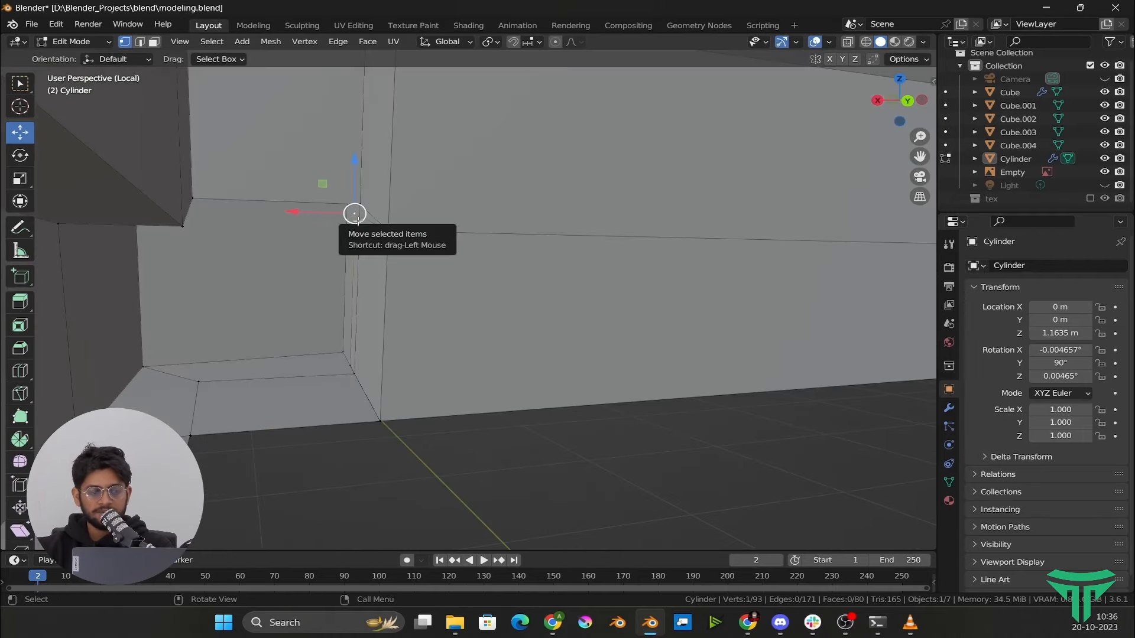
{"action": "middle_click_drag", "start_coordinate": [357, 221], "coordinate": [488, 336]}
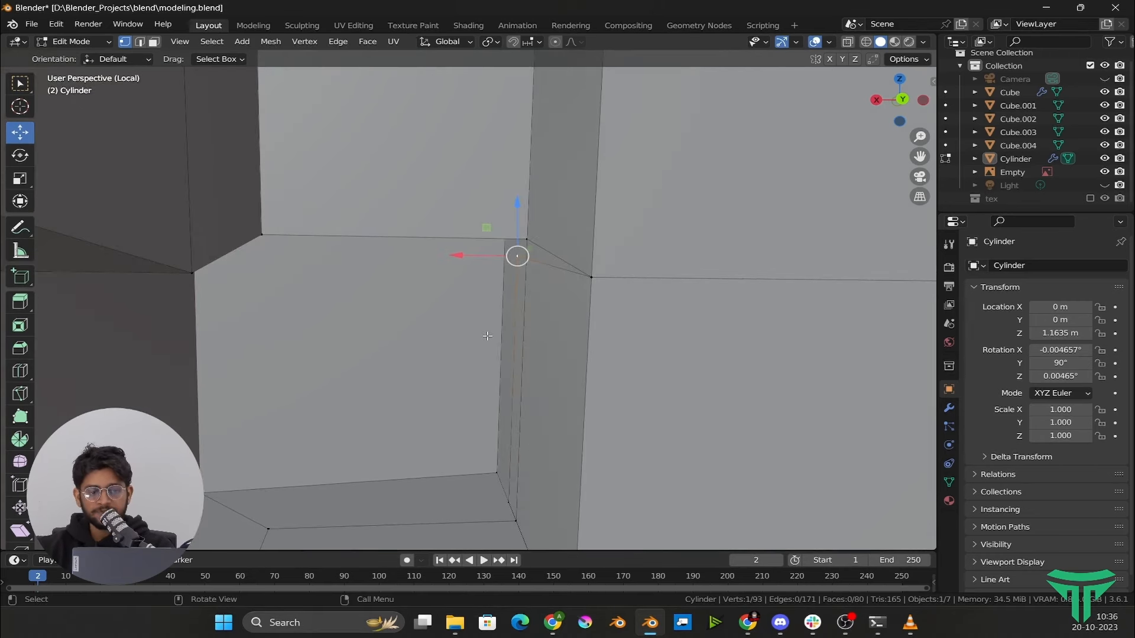
{"action": "key", "text": "KP_Decimal"}
{"action": "scroll", "coordinate": [488, 336], "scroll_direction": "up", "scroll_amount": 8}
{"action": "middle_click_drag", "start_coordinate": [488, 335], "coordinate": [553, 302]}
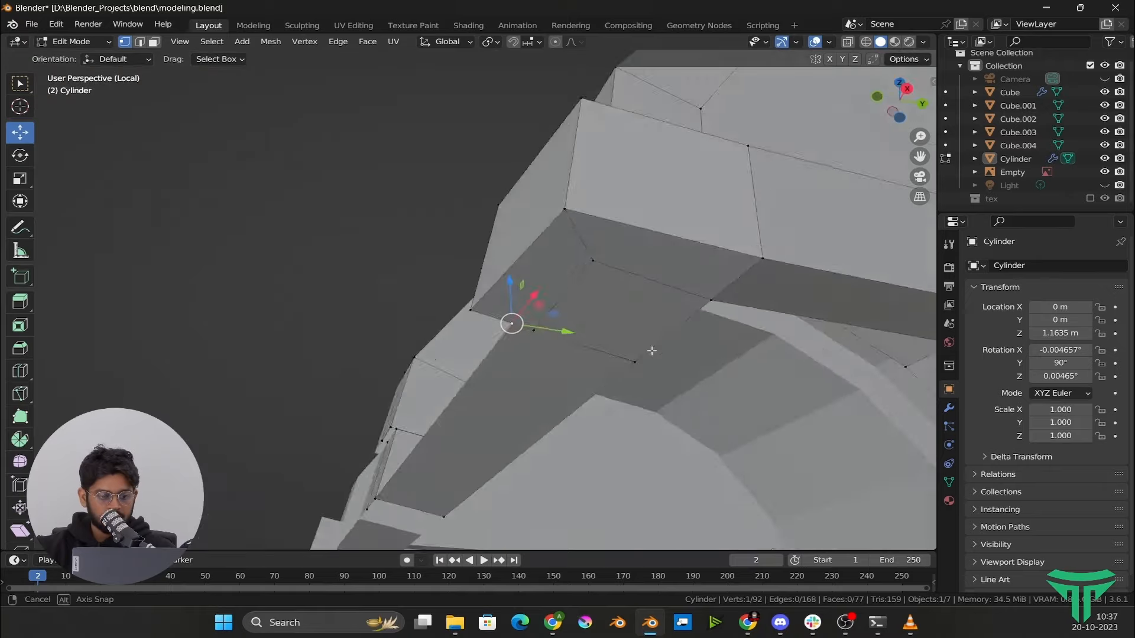
{"action": "middle_click_drag", "start_coordinate": [651, 351], "coordinate": [482, 375]}
{"action": "key", "text": "x"}
{"action": "left_click", "coordinate": [509, 350]}
Merge the upper and lower vertices of the rim gap on the middle band's centre line using At Center
{"action": "left_click", "coordinate": [457, 298]}
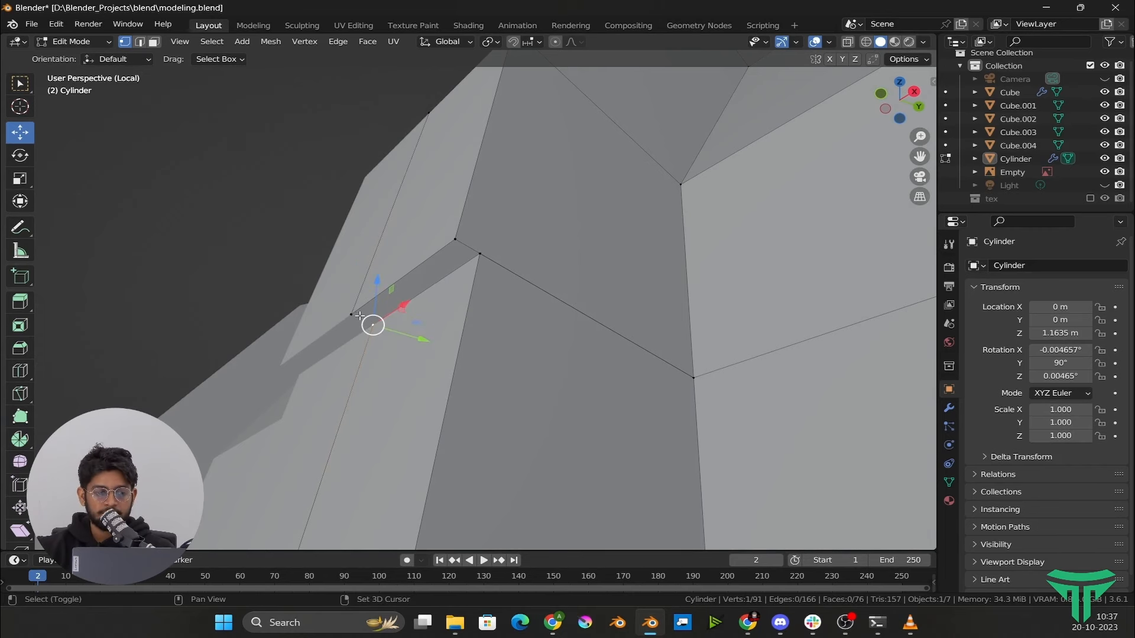
{"action": "left_click", "coordinate": [353, 315], "text": "shift"}
{"action": "middle_click_drag", "start_coordinate": [357, 317], "coordinate": [449, 350], "text": "shift"}
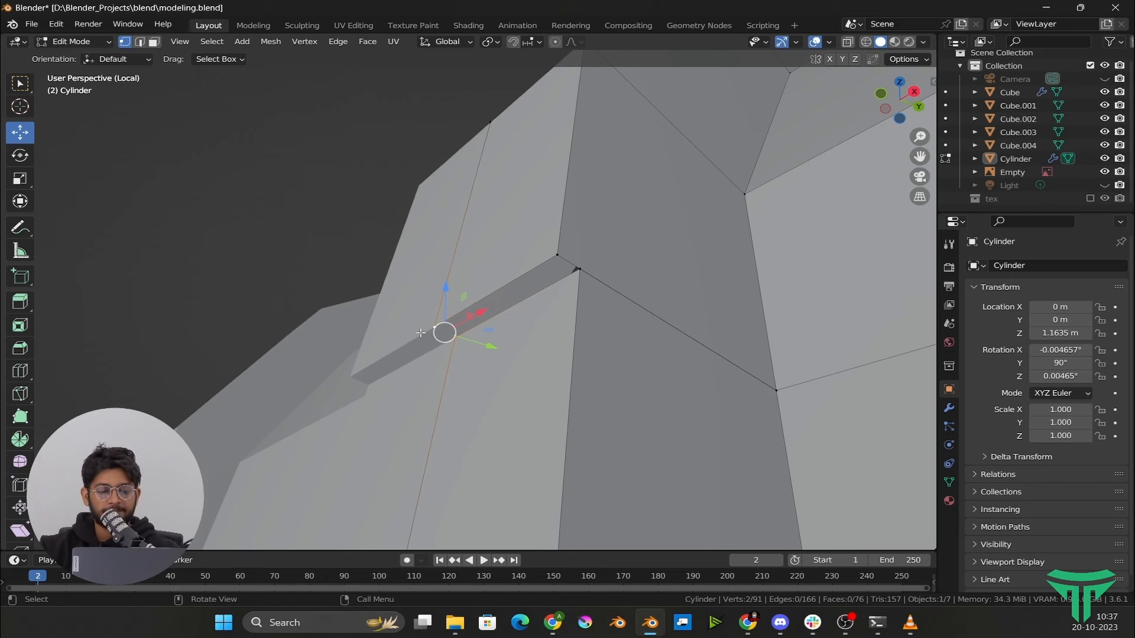
{"action": "key", "text": "m"}
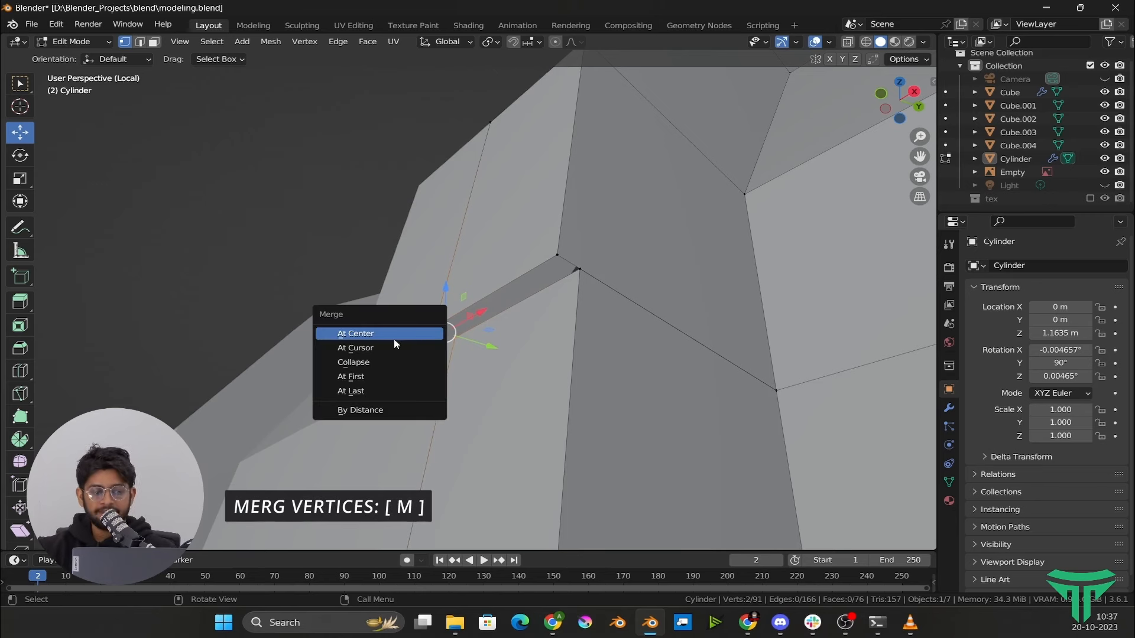
{"action": "left_click", "coordinate": [394, 341]}
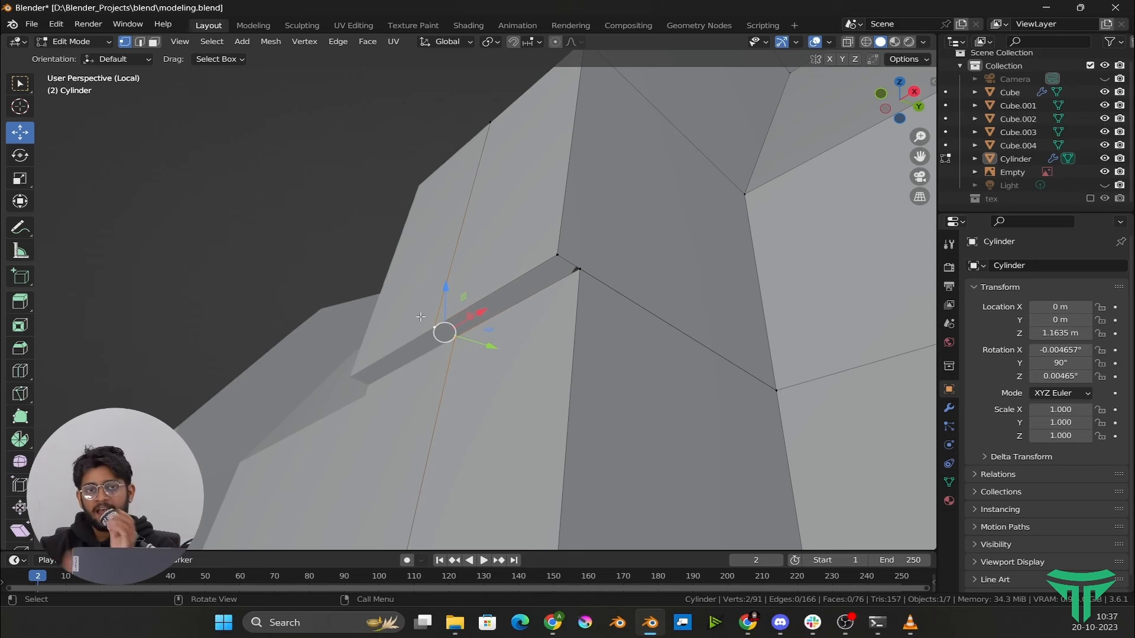
{"action": "key", "text": "m"}
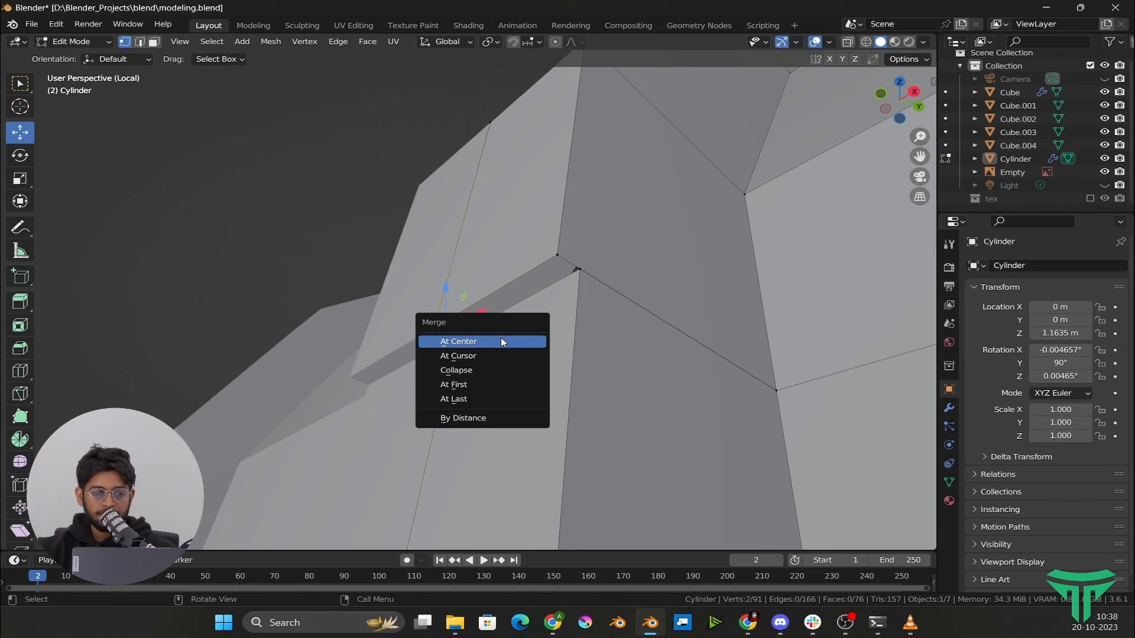
{"action": "left_click", "coordinate": [501, 341]}
Merge the pair of vertices at the outer corner of the middle band's rim gap into one
{"action": "left_click", "coordinate": [568, 261], "text": "shift"}
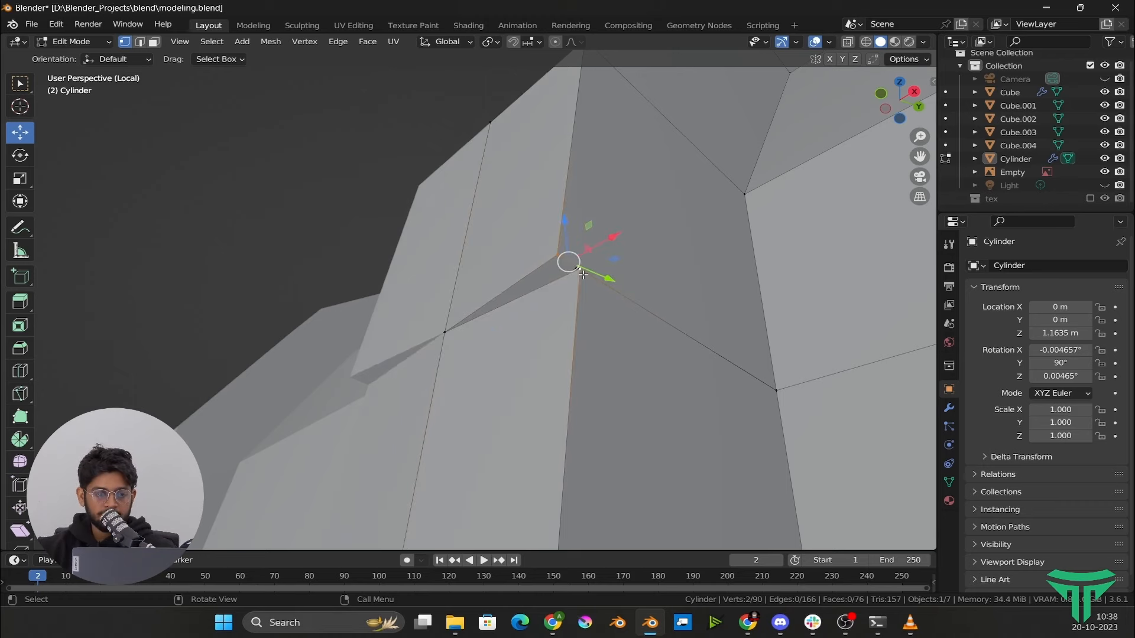
{"action": "key", "text": "Tab"}
{"action": "middle_click_drag", "start_coordinate": [583, 275], "coordinate": [611, 324]}
{"action": "key", "text": "Tab"}
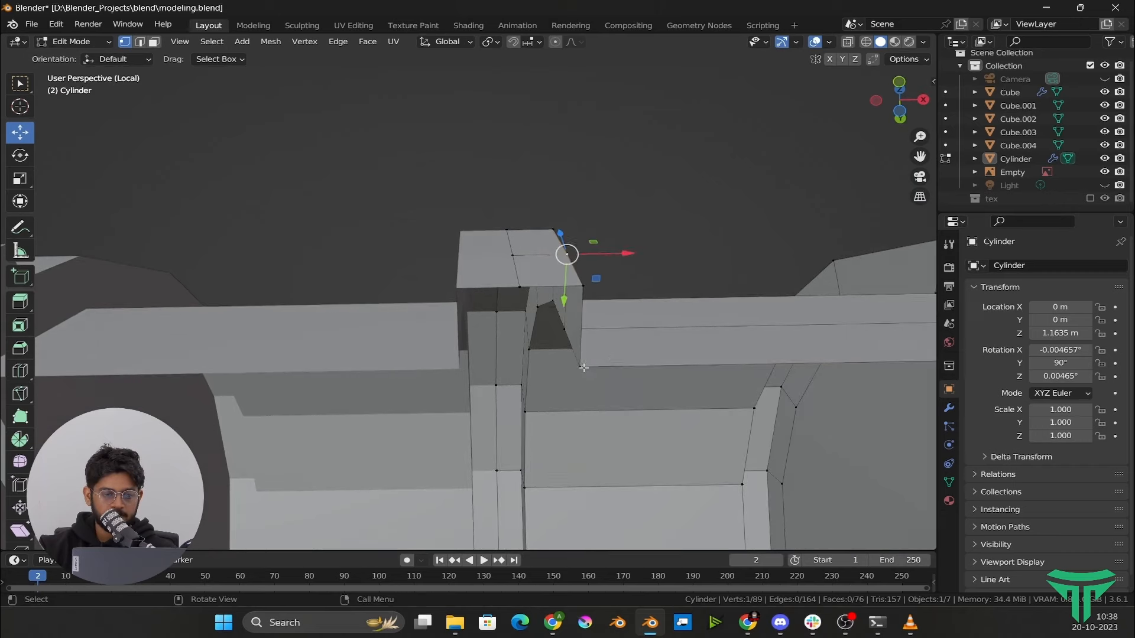
Extrude the inner lower corner vertex of the middle band along X towards the mirror centre by about -0.1 m
{"action": "left_click", "coordinate": [583, 368]}
{"action": "scroll", "coordinate": [579, 370], "scroll_direction": "up", "scroll_amount": 2}
{"action": "middle_click_drag", "start_coordinate": [555, 402], "coordinate": [668, 343]}
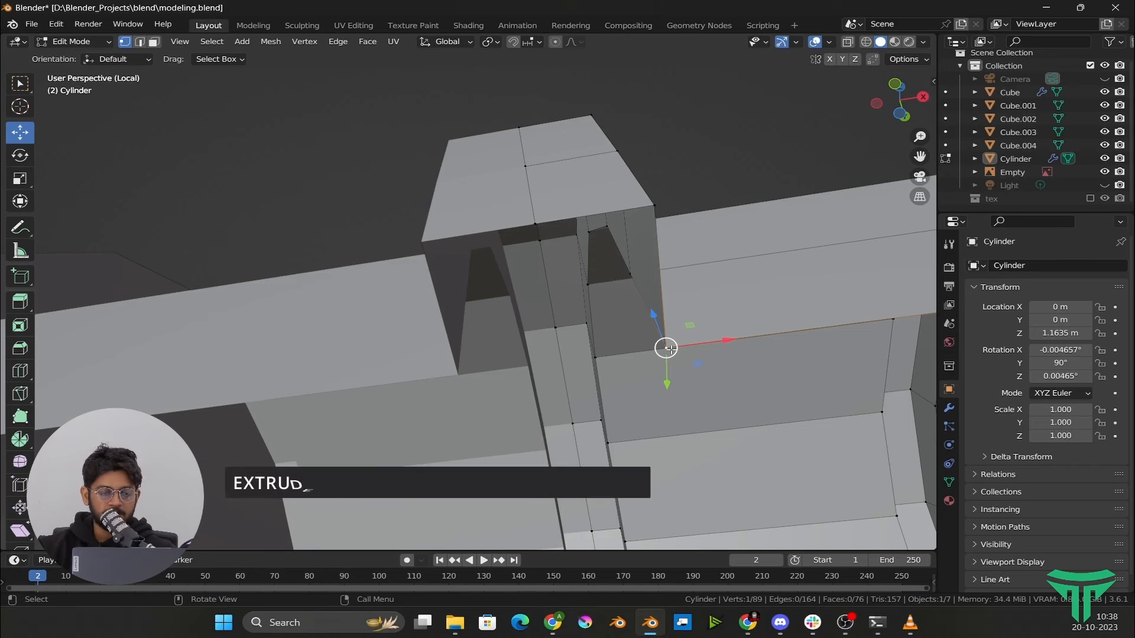
{"action": "key", "text": "e"}
{"action": "key", "text": "x"}
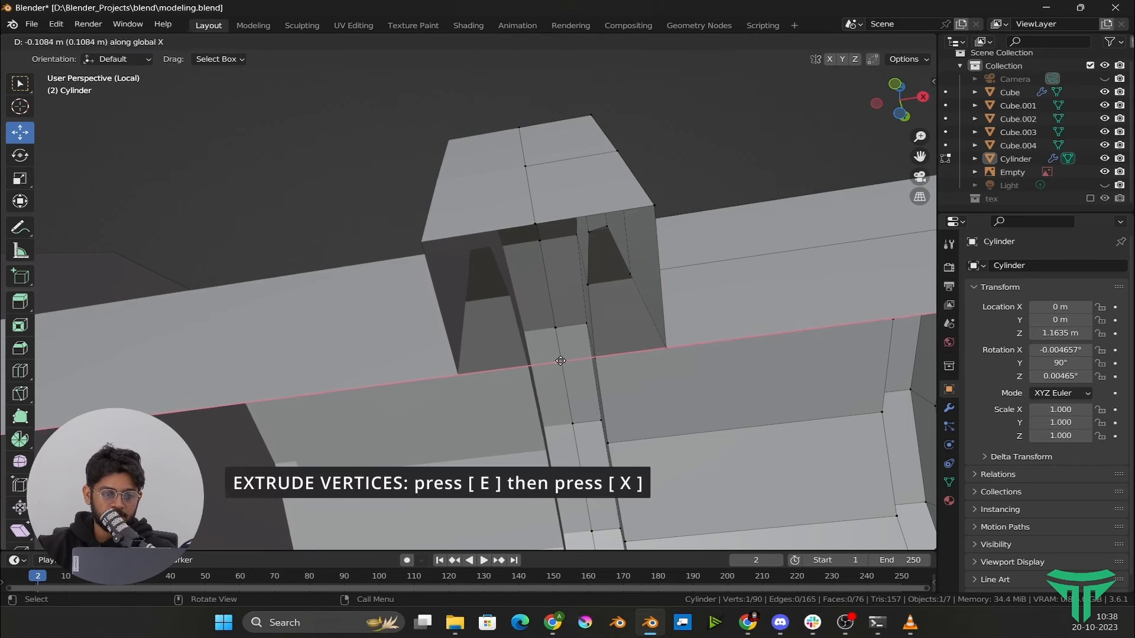
{"action": "left_click", "coordinate": [566, 361]}
{"action": "middle_click_drag", "start_coordinate": [565, 361], "coordinate": [586, 377]}
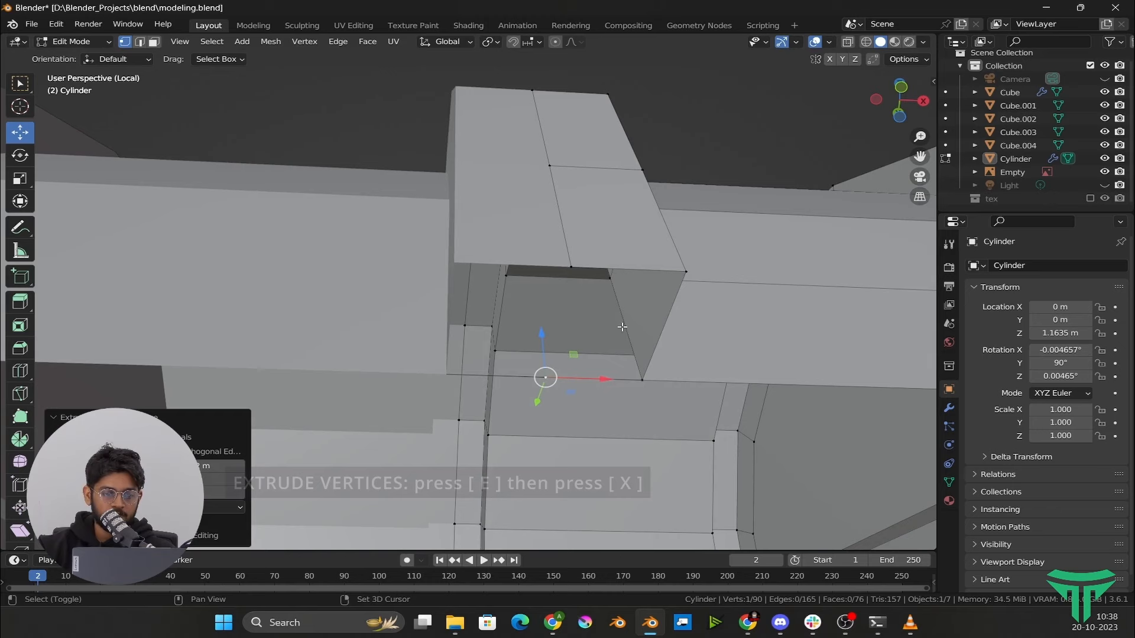
Fill the open underside of the middle band's rim block with a face between its four corner vertices
{"action": "left_click", "coordinate": [575, 269], "text": "shift"}
{"action": "left_click", "coordinate": [701, 280], "text": "shift"}
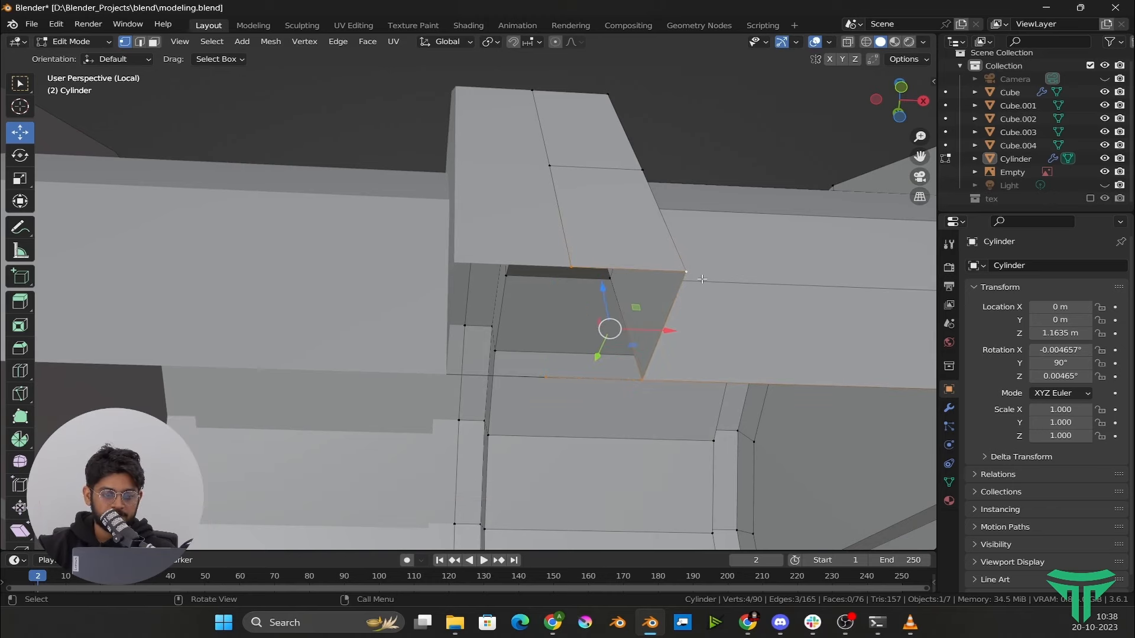
{"action": "key", "text": "f"}
{"action": "key", "text": "Tab"}
{"action": "middle_click_drag", "start_coordinate": [702, 280], "coordinate": [650, 251]}
{"action": "key", "text": "Tab"}
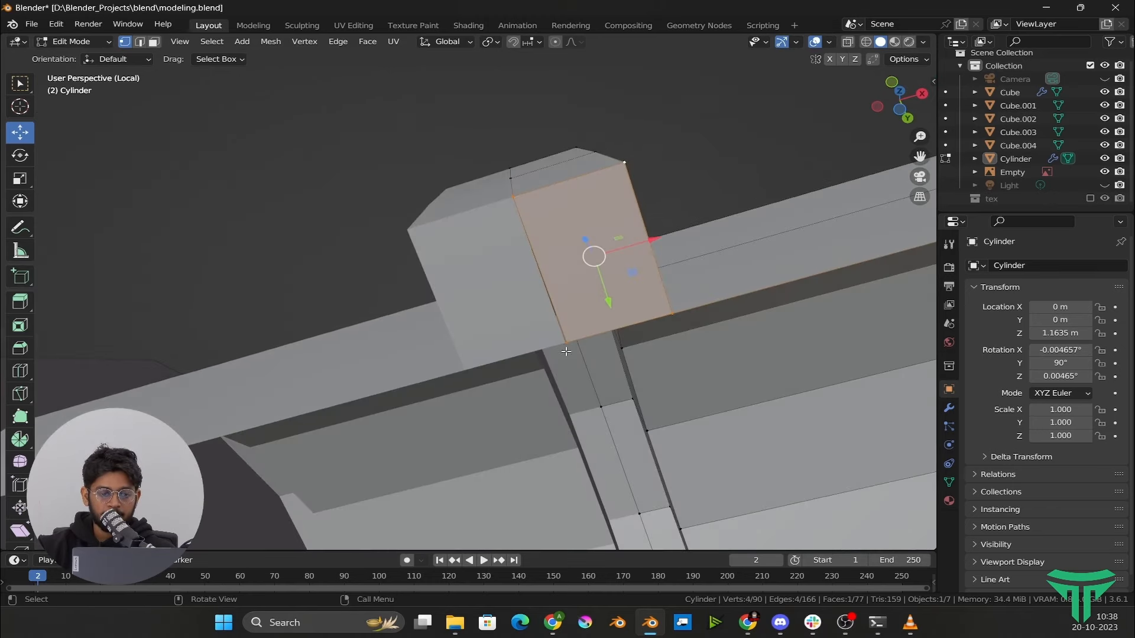
Select the new face's lower seam vertex and enable Clipping in the lid's Mirror modifier
{"action": "left_click", "coordinate": [564, 343]}
{"action": "scroll", "coordinate": [593, 342], "scroll_direction": "up", "scroll_amount": 2}
{"action": "left_click", "coordinate": [949, 408]}
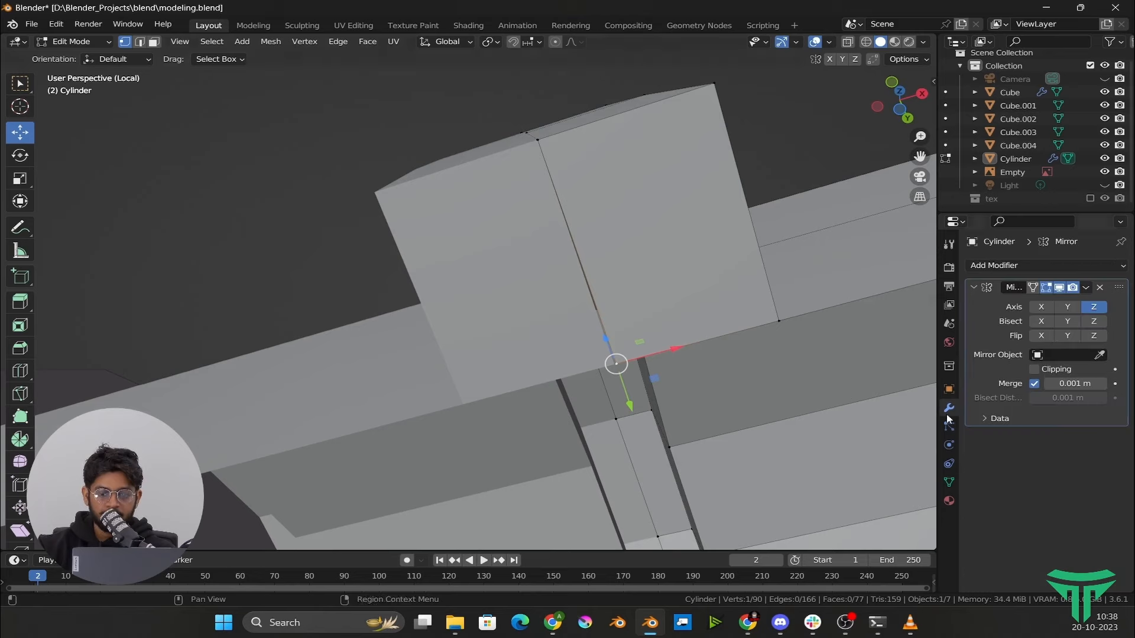
{"action": "key", "text": "Tab"}
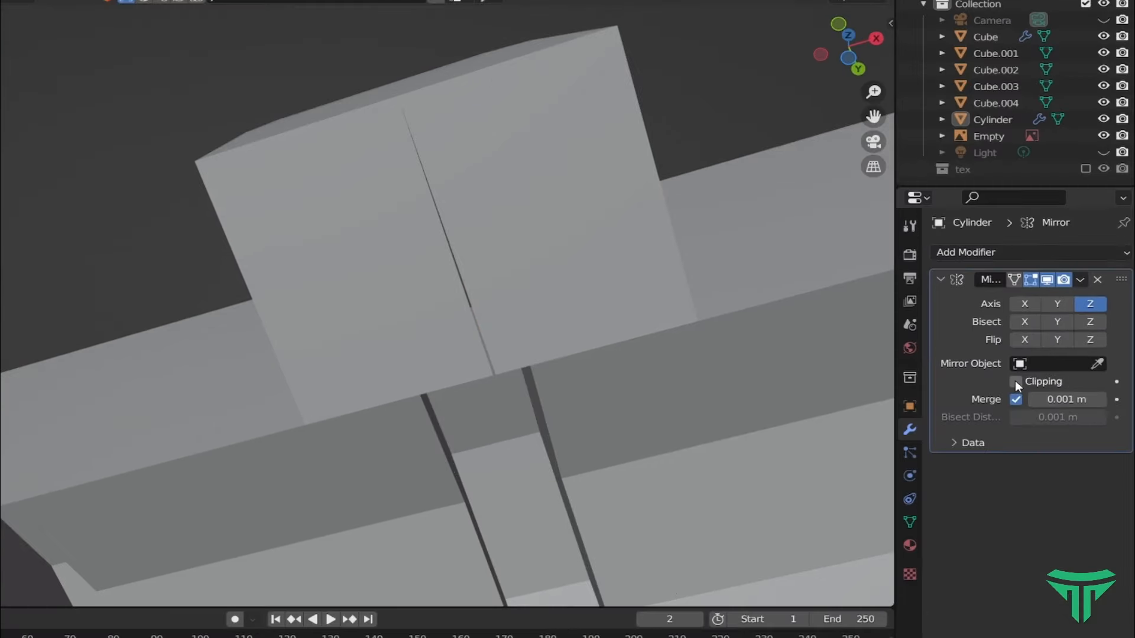
{"action": "left_click", "coordinate": [1016, 382]}
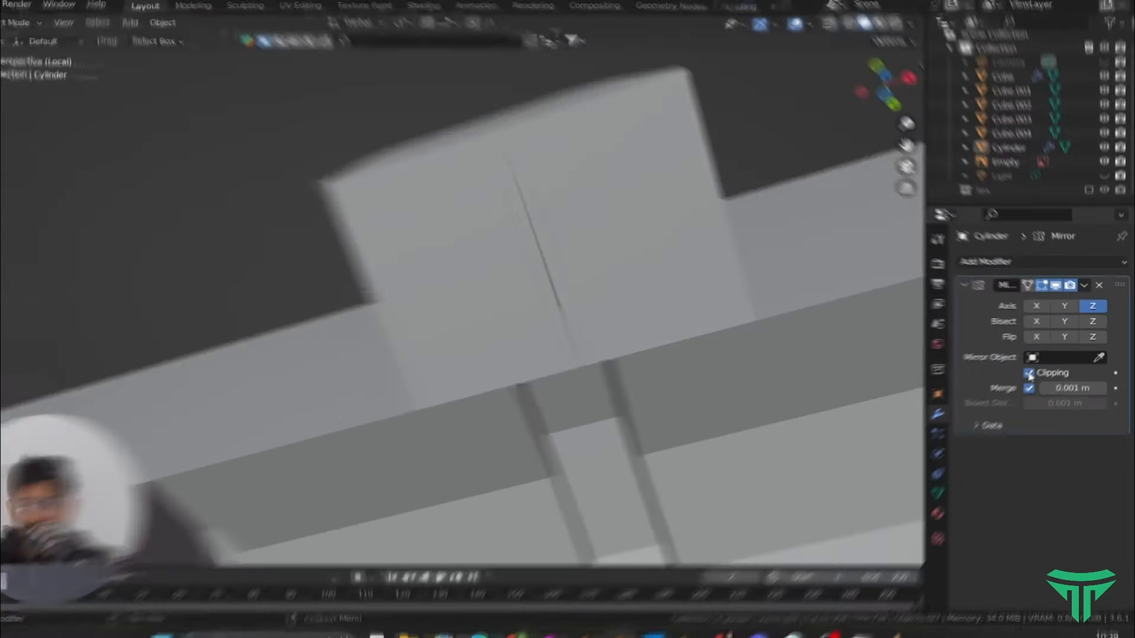
{"action": "key", "text": "Tab"}
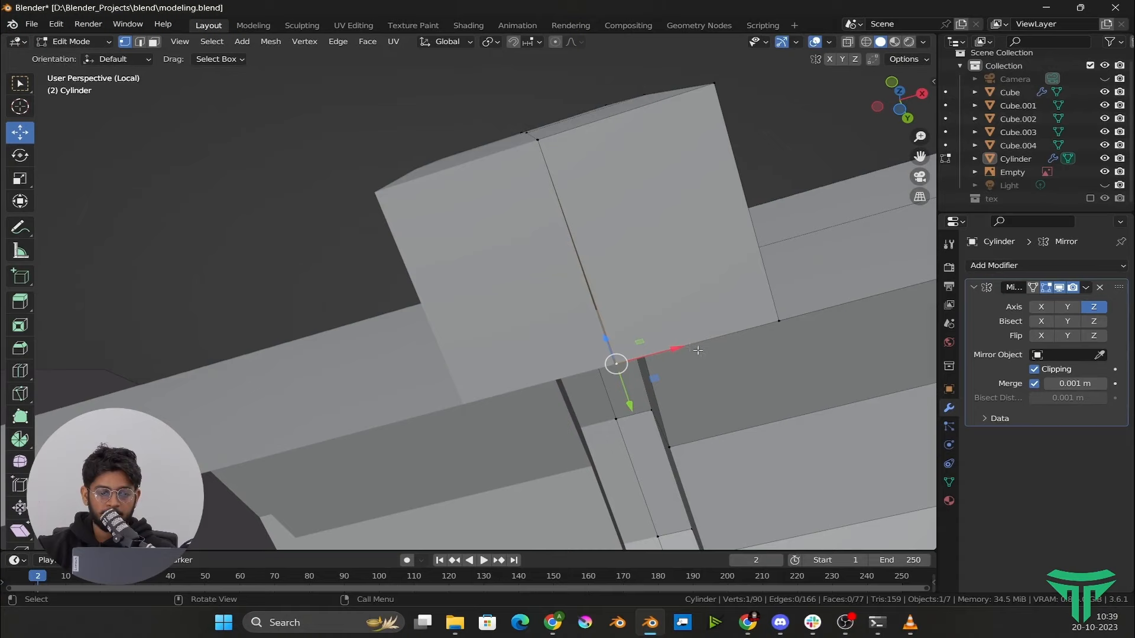
Move the seam vertex along X to the mirror plane to close the gap between the two halves
{"action": "left_click_drag", "start_coordinate": [680, 349], "coordinate": [571, 371]}
{"action": "key", "text": "Tab"}
{"action": "key", "text": "Tab"}
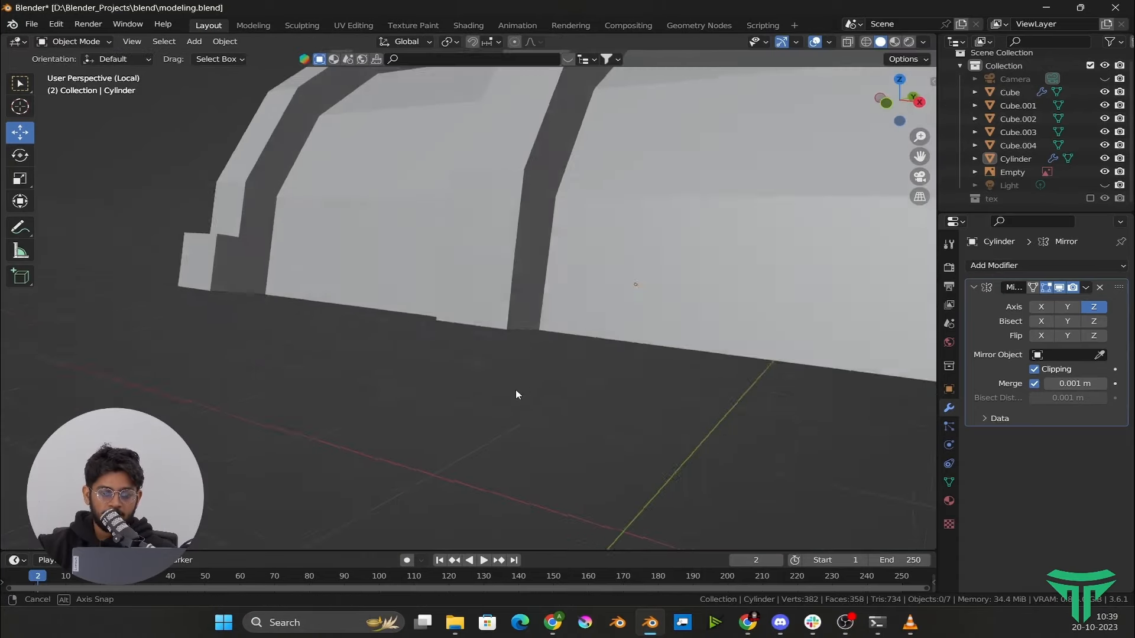
Examine the lid's underside in isolation, then leave local view and compare the whole chest with the reference image
{"action": "middle_click_drag", "start_coordinate": [515, 389], "coordinate": [545, 324]}
{"action": "middle_click_drag", "start_coordinate": [453, 323], "coordinate": [254, 176], "text": "shift"}
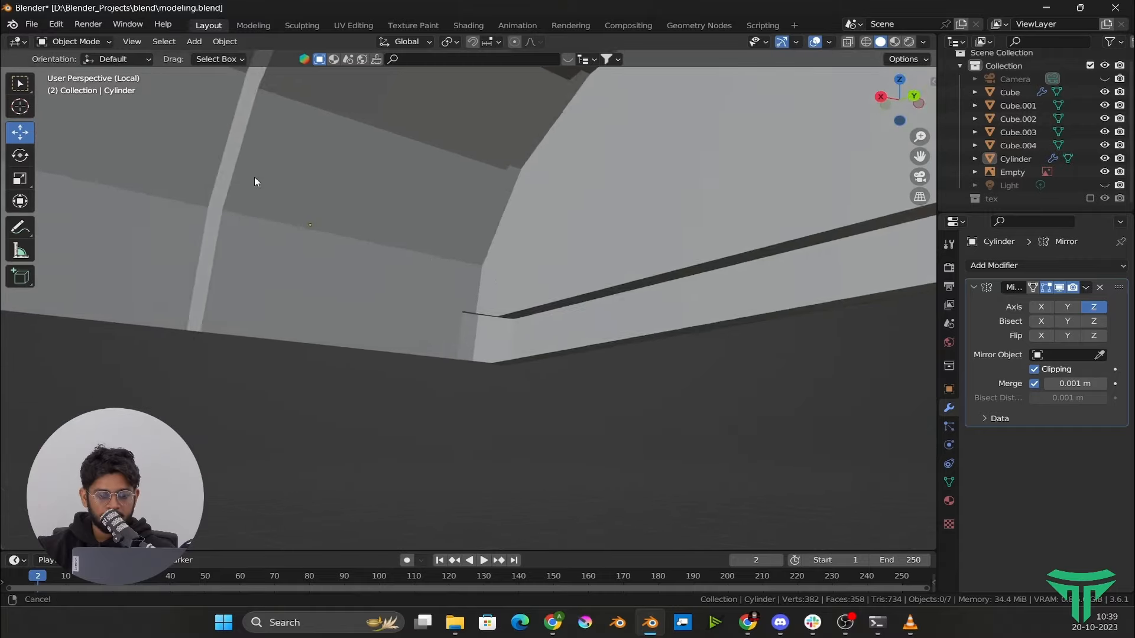
{"action": "middle_click_drag", "start_coordinate": [278, 236], "coordinate": [456, 310]}
{"action": "scroll", "coordinate": [560, 283], "scroll_direction": "down", "scroll_amount": 3}
{"action": "key", "text": "KP_Divide"}
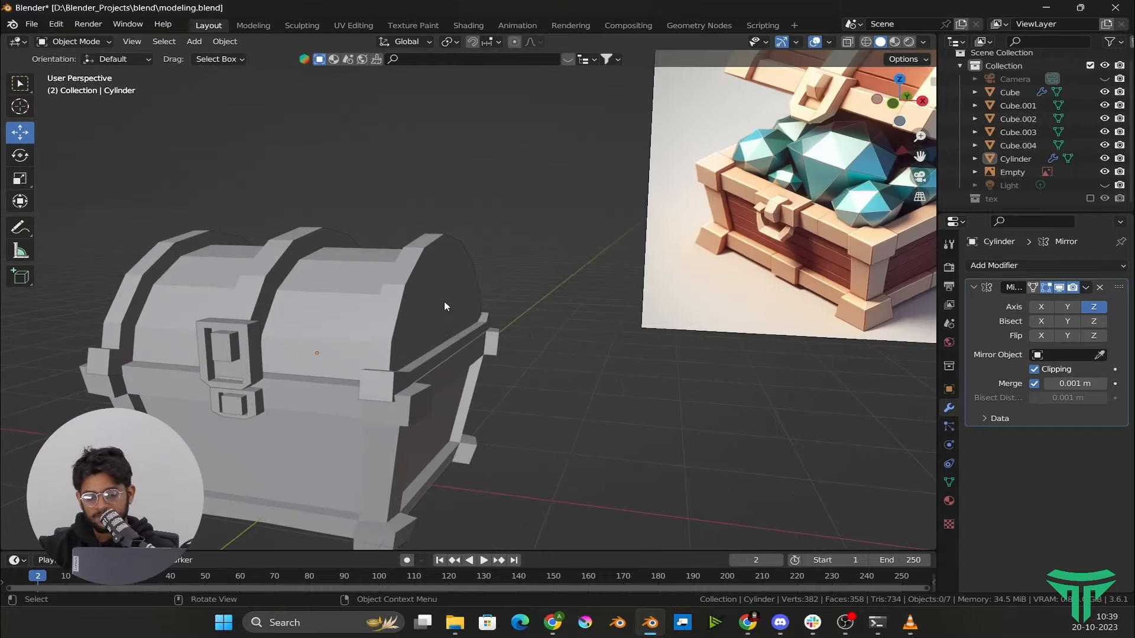
{"action": "scroll", "coordinate": [444, 301], "scroll_direction": "down", "scroll_amount": 1}
{"action": "middle_click_drag", "start_coordinate": [744, 237], "coordinate": [757, 177]}
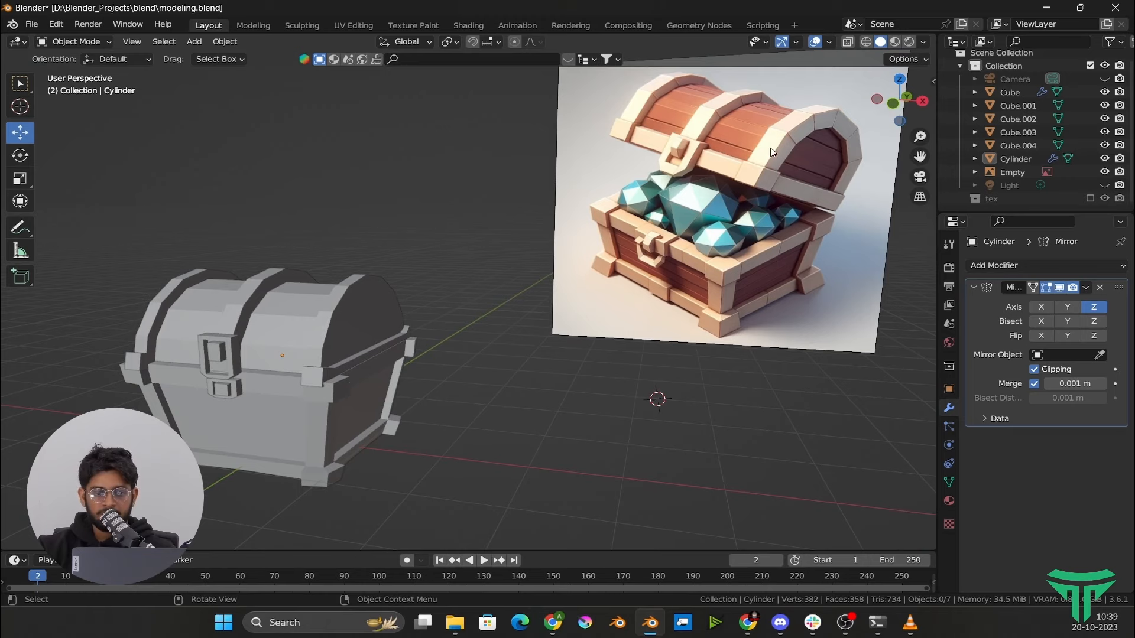
{"action": "scroll", "coordinate": [593, 305], "scroll_direction": "up", "scroll_amount": 3}
Enter Edit Mode on the lid and select the face loop along the end band in face selection mode
{"action": "left_click", "coordinate": [605, 251]}
{"action": "middle_click_drag", "start_coordinate": [401, 314], "coordinate": [496, 260], "text": "shift"}
{"action": "key", "text": "Tab"}
{"action": "scroll", "coordinate": [473, 278], "scroll_direction": "up", "scroll_amount": 4}
{"action": "middle_click_drag", "start_coordinate": [456, 296], "coordinate": [509, 278]}
{"action": "scroll", "coordinate": [641, 305], "scroll_direction": "down", "scroll_amount": 3}
{"action": "key", "text": "3"}
{"action": "left_click", "coordinate": [512, 272], "text": "alt"}
{"action": "scroll", "coordinate": [511, 272], "scroll_direction": "down", "scroll_amount": 3}
{"action": "scroll", "coordinate": [504, 289], "scroll_direction": "up", "scroll_amount": 3}
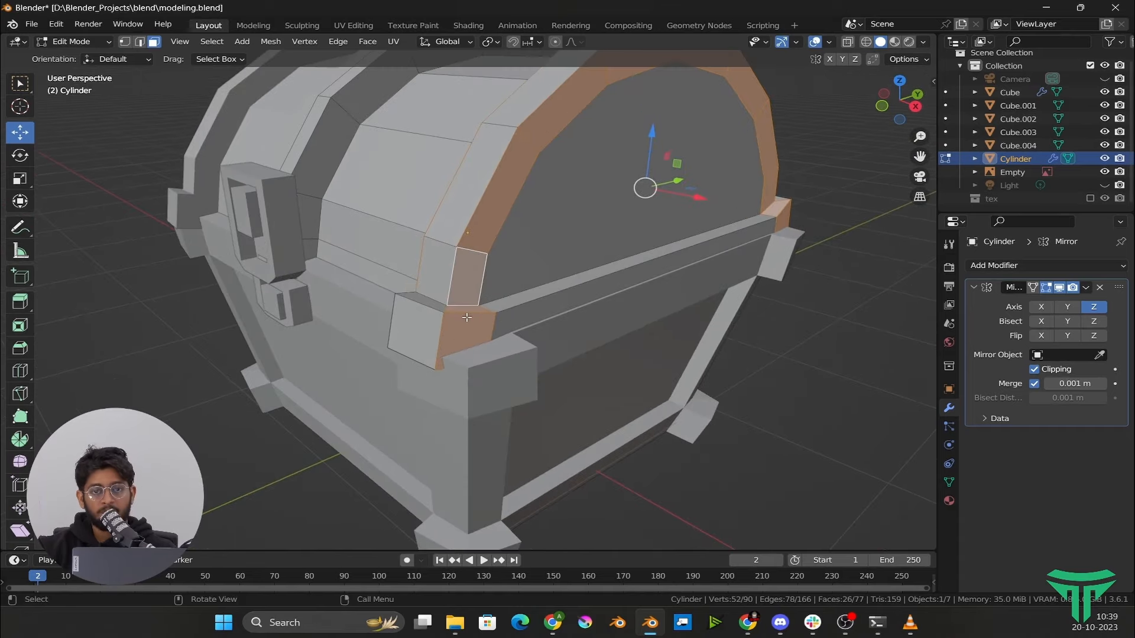
{"action": "middle_click_drag", "start_coordinate": [458, 329], "coordinate": [472, 264]}
{"action": "scroll", "coordinate": [525, 310], "scroll_direction": "up", "scroll_amount": 1}
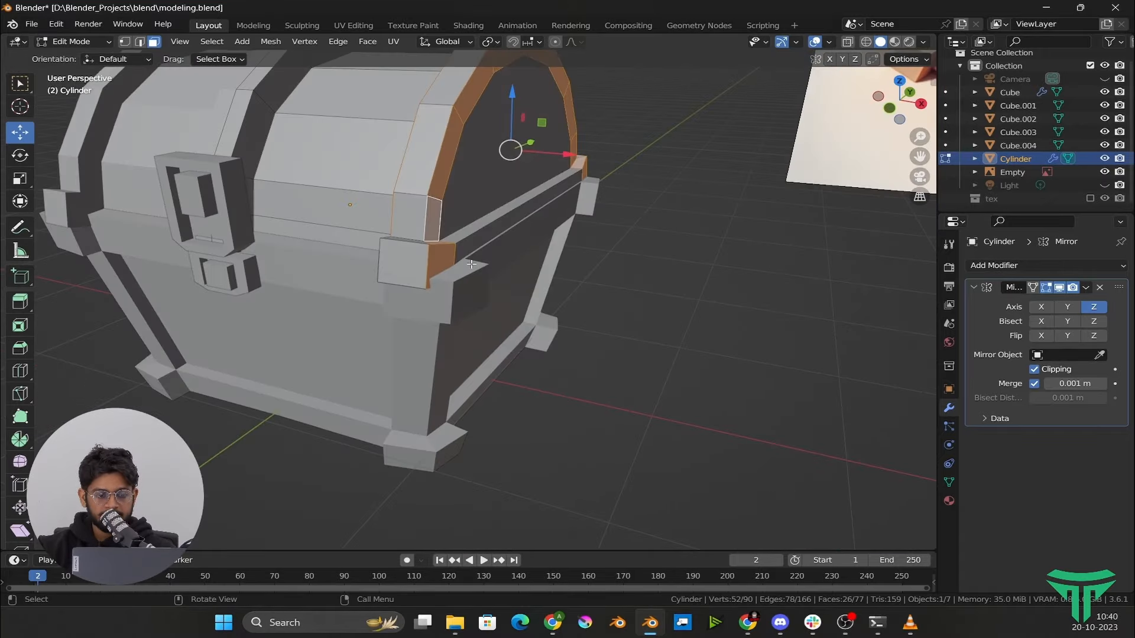
Delete the exposed outer faces of the lid rim's front corner block at the end band
{"action": "left_click", "coordinate": [472, 255]}
{"action": "scroll", "coordinate": [475, 269], "scroll_direction": "up", "scroll_amount": 4}
{"action": "key", "text": "x"}
{"action": "left_click", "coordinate": [477, 294]}
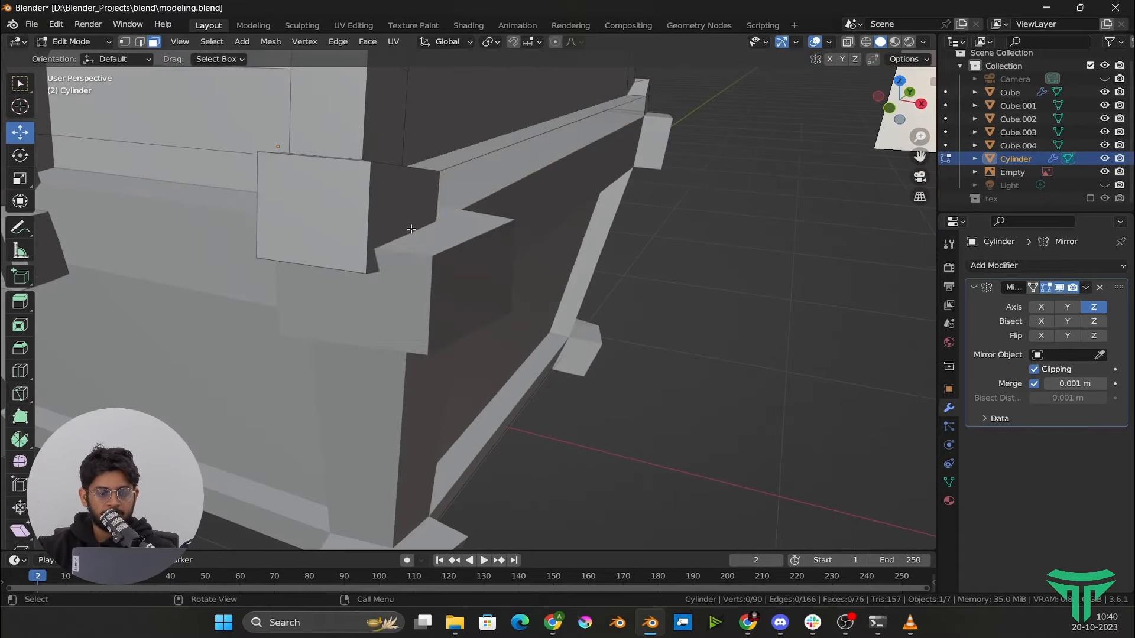
{"action": "left_click", "coordinate": [400, 207]}
{"action": "key", "text": "x"}
{"action": "left_click", "coordinate": [399, 202]}
Delete the long outer rim face below the lid's end panel and the outer side face of the rear corner block
{"action": "scroll", "coordinate": [378, 219], "scroll_direction": "down", "scroll_amount": 4}
{"action": "middle_click_drag", "start_coordinate": [550, 189], "coordinate": [598, 244]}
{"action": "left_click", "coordinate": [532, 253]}
{"action": "key", "text": "x"}
{"action": "key", "text": "f"}
{"action": "left_click", "coordinate": [510, 264]}
{"action": "key", "text": "x"}
{"action": "key", "text": "f"}
Switch to vertex selection and box-select the rim's upper row of vertices in the right orthographic view
{"action": "key", "text": "KP_1"}
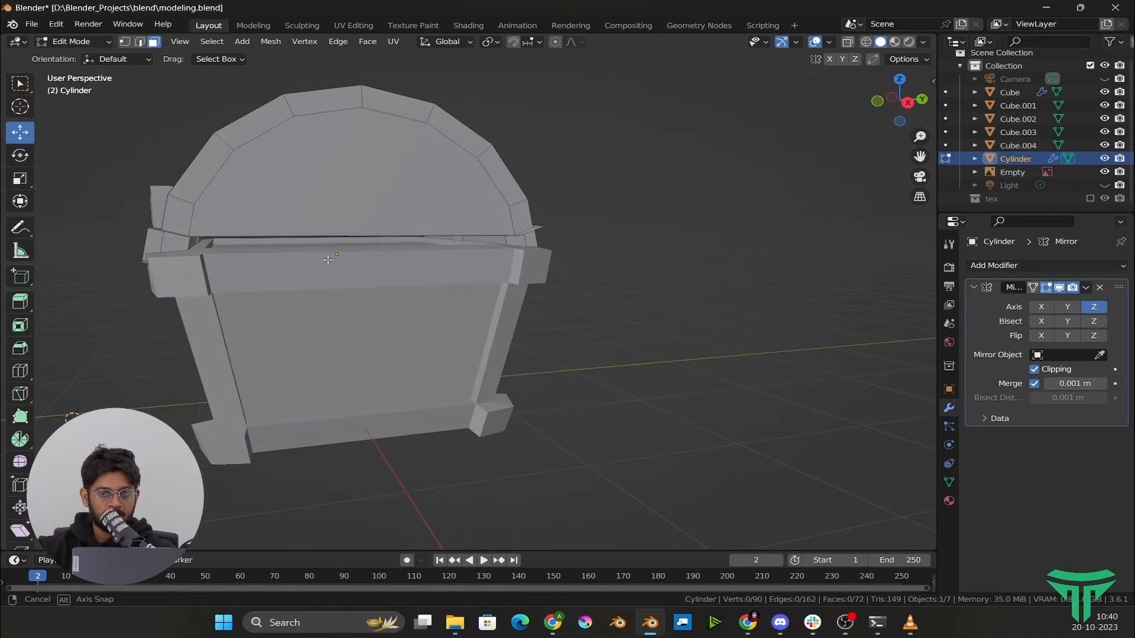
{"action": "scroll", "coordinate": [329, 260], "scroll_direction": "down", "scroll_amount": 1}
{"action": "key", "text": "1"}
{"action": "key", "text": "KP_3"}
{"action": "scroll", "coordinate": [191, 270], "scroll_direction": "up", "scroll_amount": 3}
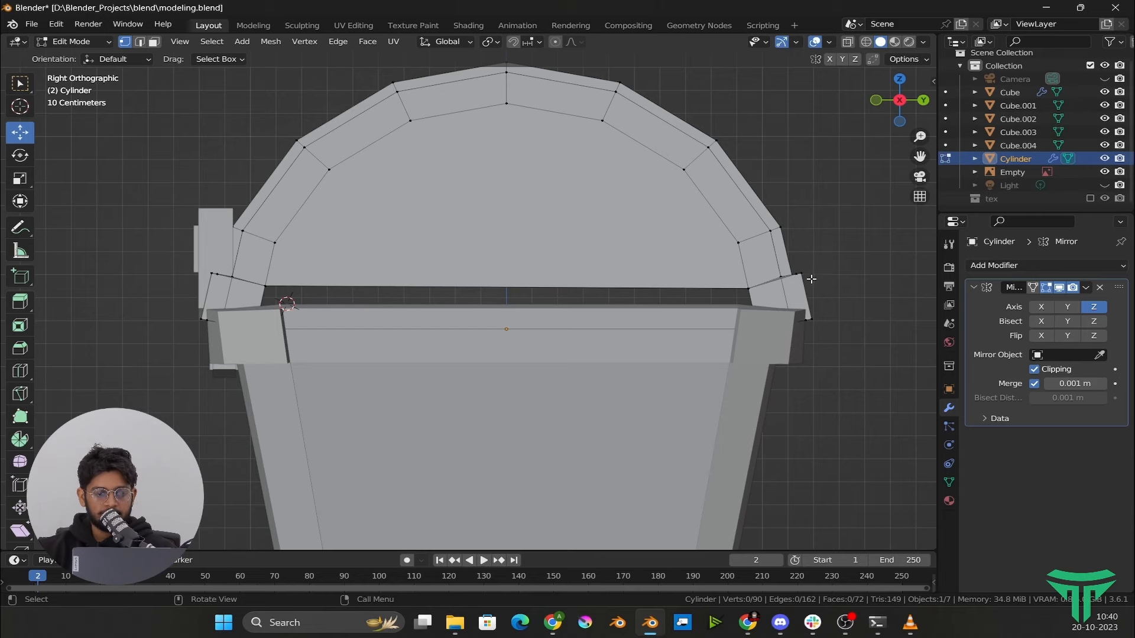
{"action": "scroll", "coordinate": [169, 260], "scroll_direction": "down", "scroll_amount": 4}
{"action": "middle_click_drag", "start_coordinate": [573, 349], "coordinate": [678, 354]}
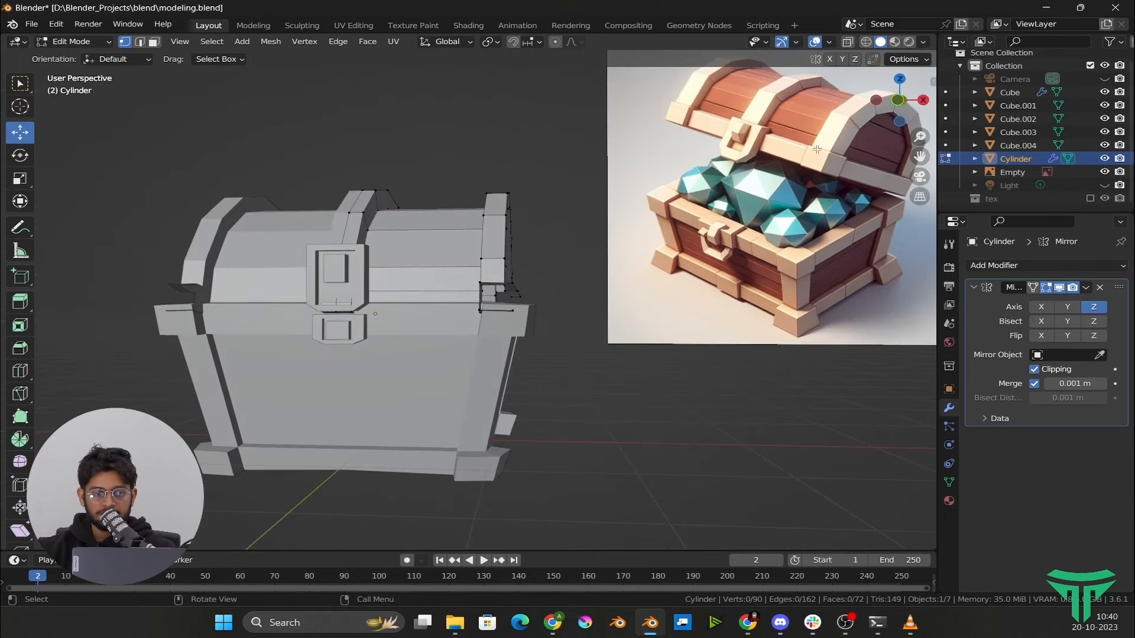
{"action": "key", "text": "KP_1"}
{"action": "key", "text": "KP_3"}
{"action": "scroll", "coordinate": [450, 279], "scroll_direction": "up", "scroll_amount": 4}
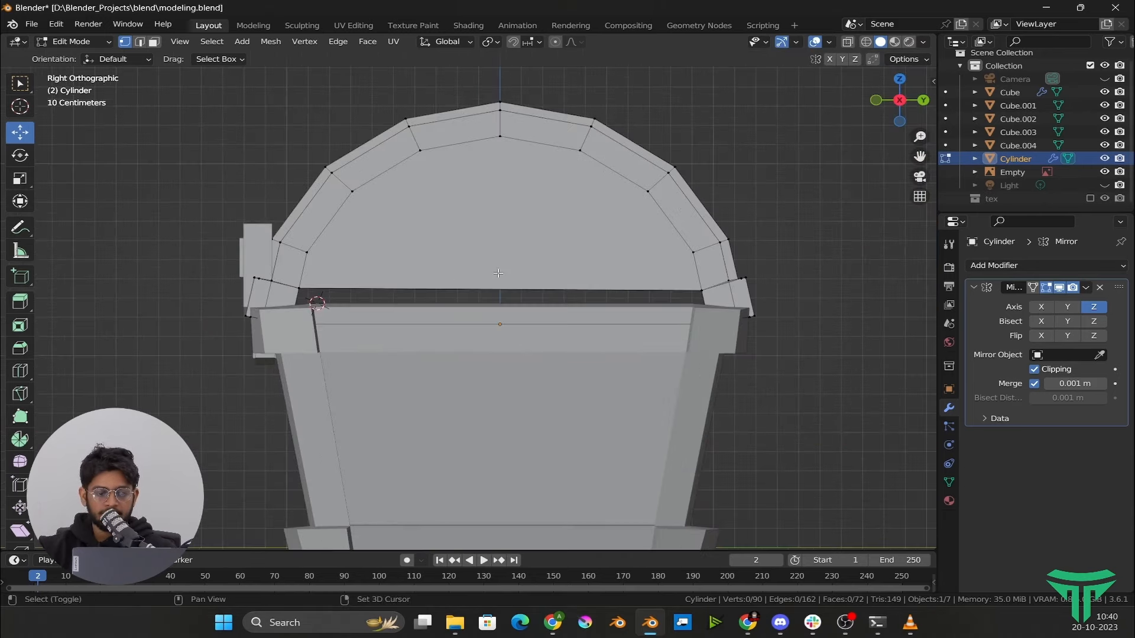
{"action": "left_click_drag", "start_coordinate": [177, 268], "coordinate": [750, 309]}
{"action": "middle_click_drag", "start_coordinate": [751, 308], "coordinate": [670, 306]}
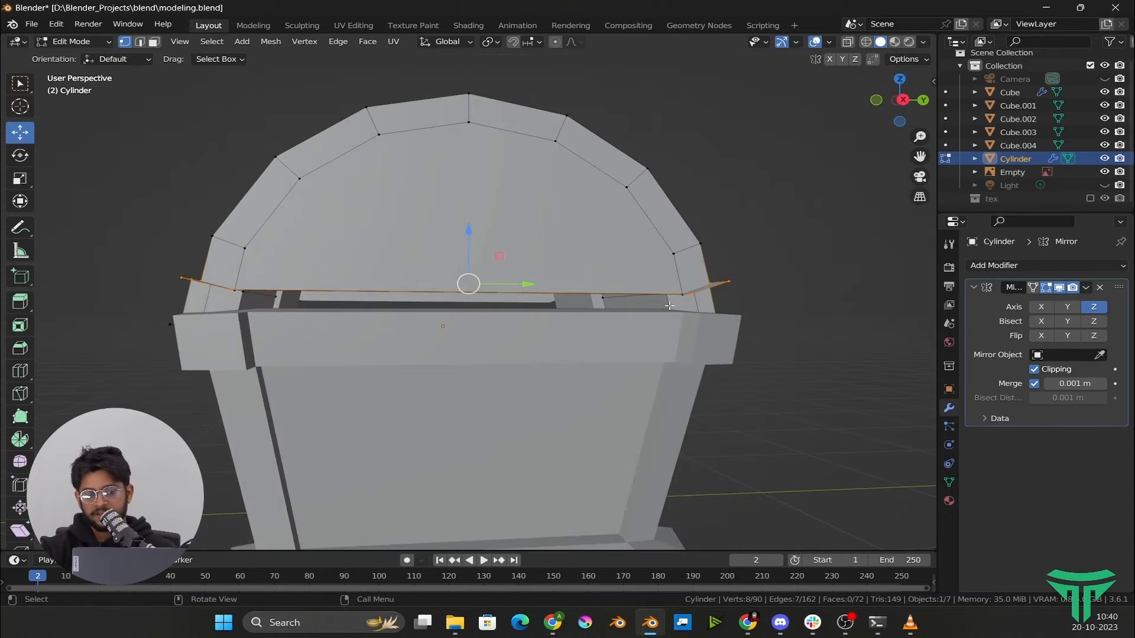
{"action": "key", "text": "KP_1"}
{"action": "key", "text": "KP_3"}
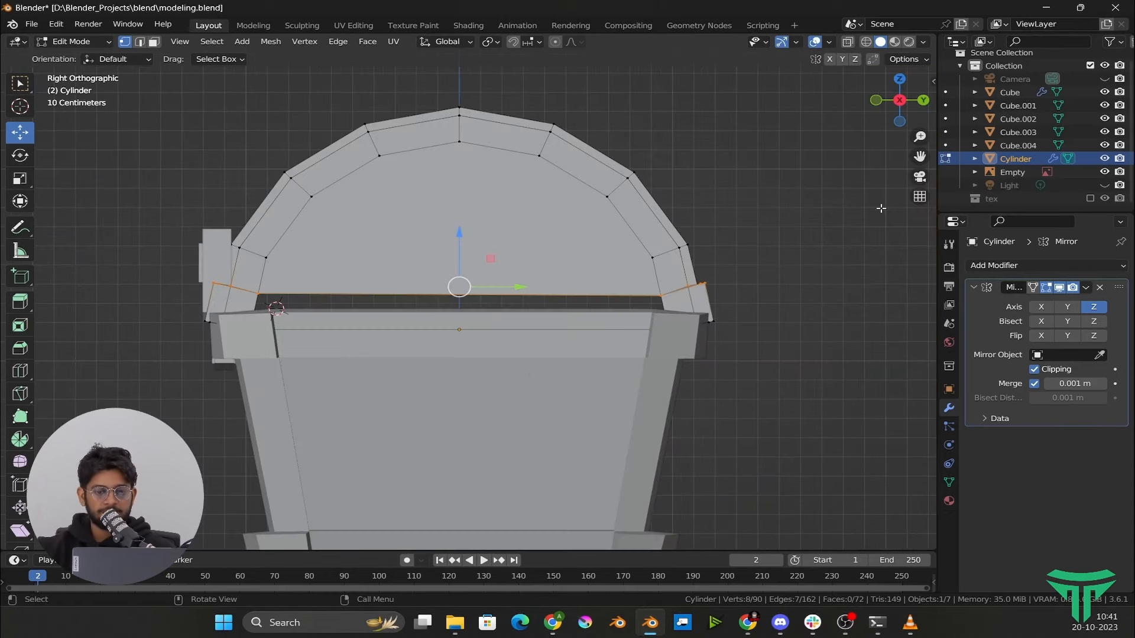
Turn on X-ray, select the rim's complete upper row of vertices and level it by scaling to 0 along Z
{"action": "left_click", "coordinate": [847, 43]}
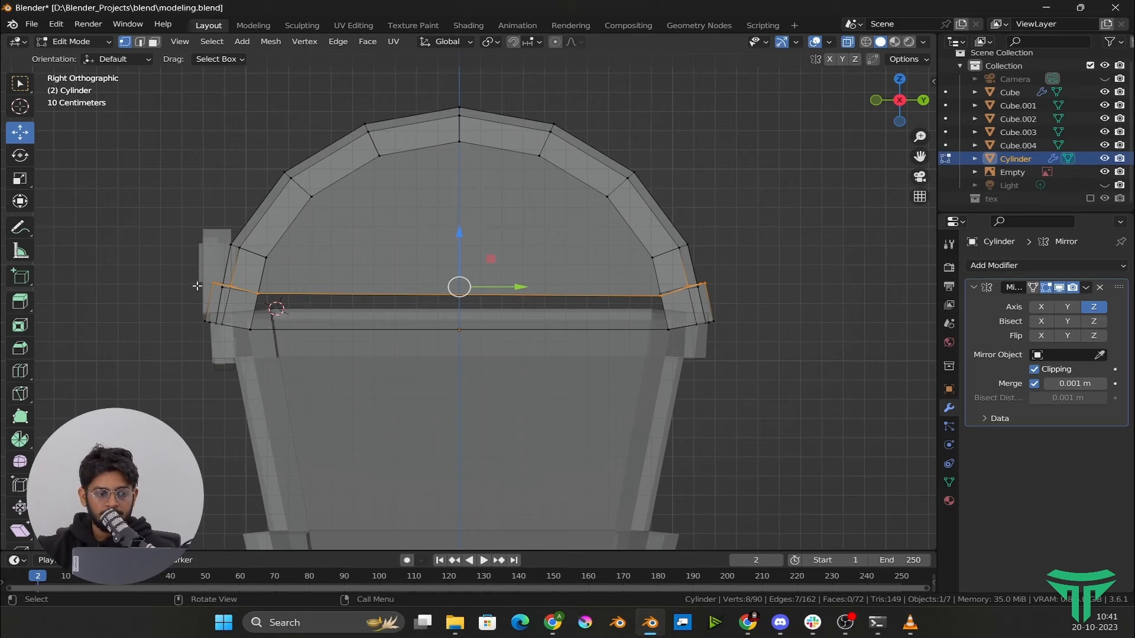
{"action": "left_click_drag", "start_coordinate": [172, 277], "coordinate": [546, 294]}
{"action": "left_click_drag", "start_coordinate": [765, 309], "coordinate": [763, 308]}
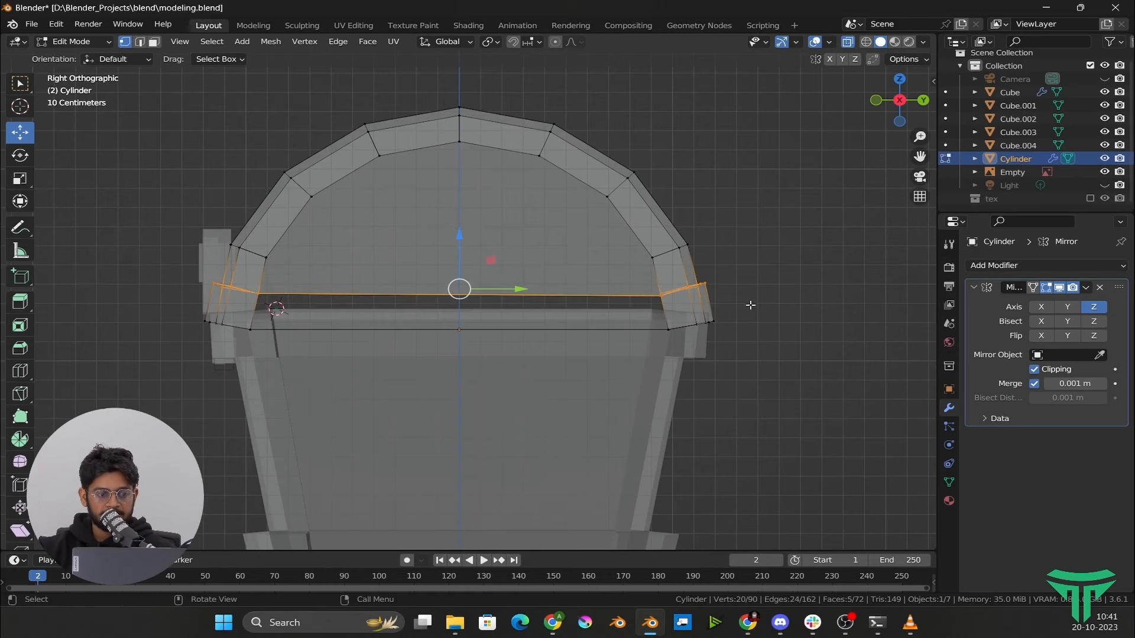
{"action": "key", "text": "s"}
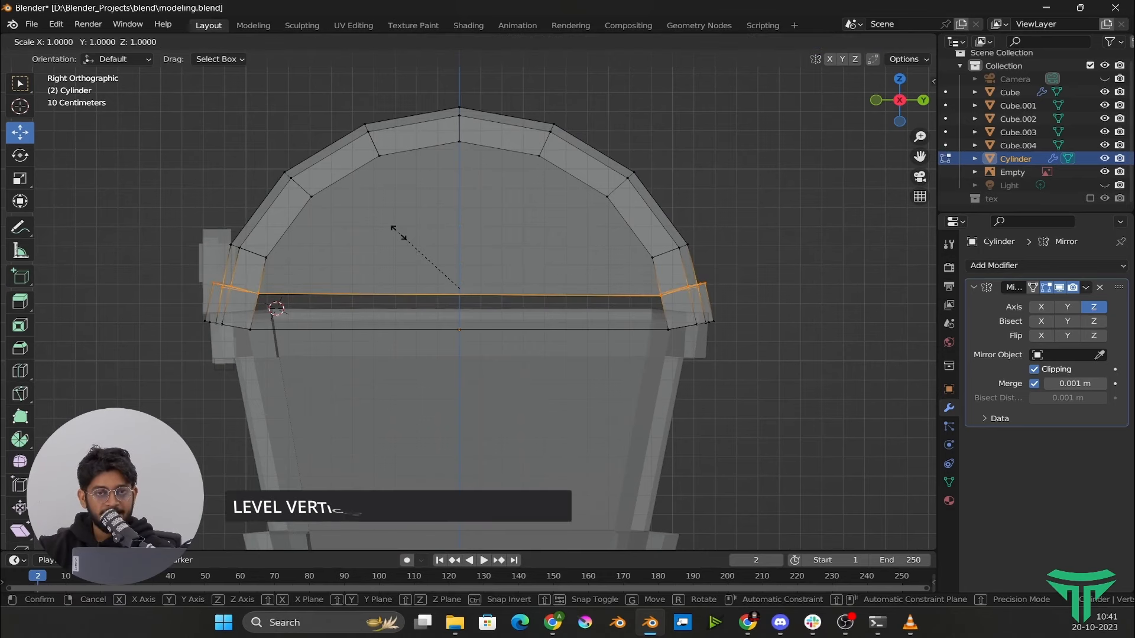
{"action": "key", "text": "z"}
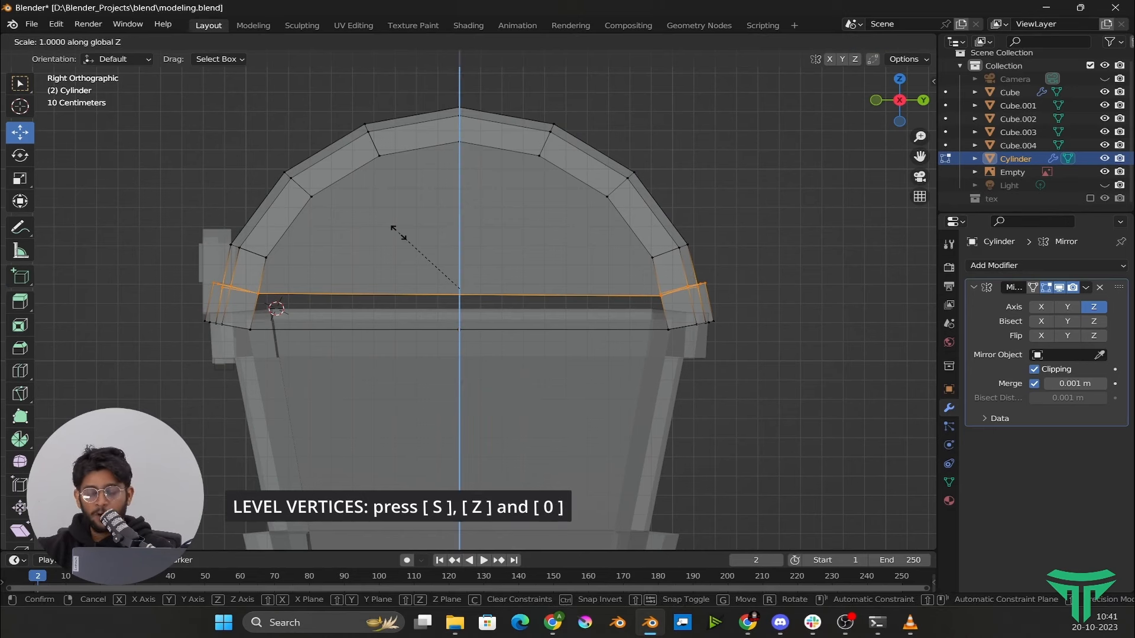
{"action": "key", "text": "0"}
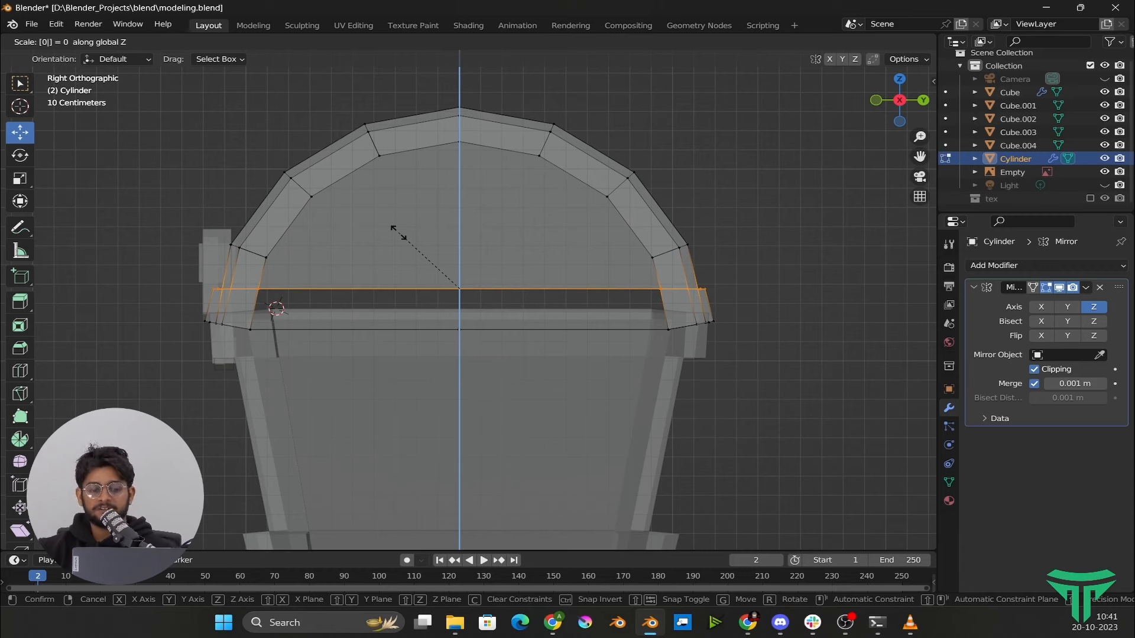
{"action": "key", "text": "Return"}
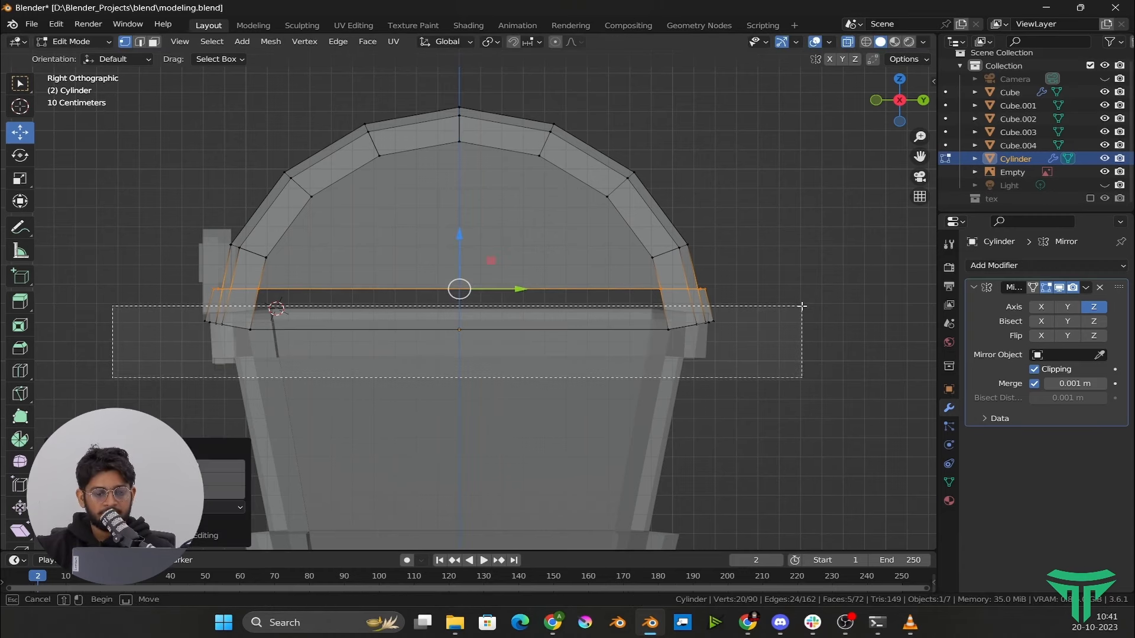
Level the rim's lower row of vertices by scaling to 0 along Z and shrink the row uniformly to about 0.966
{"action": "left_click", "coordinate": [385, 317], "text": "alt"}
{"action": "key", "text": "s"}
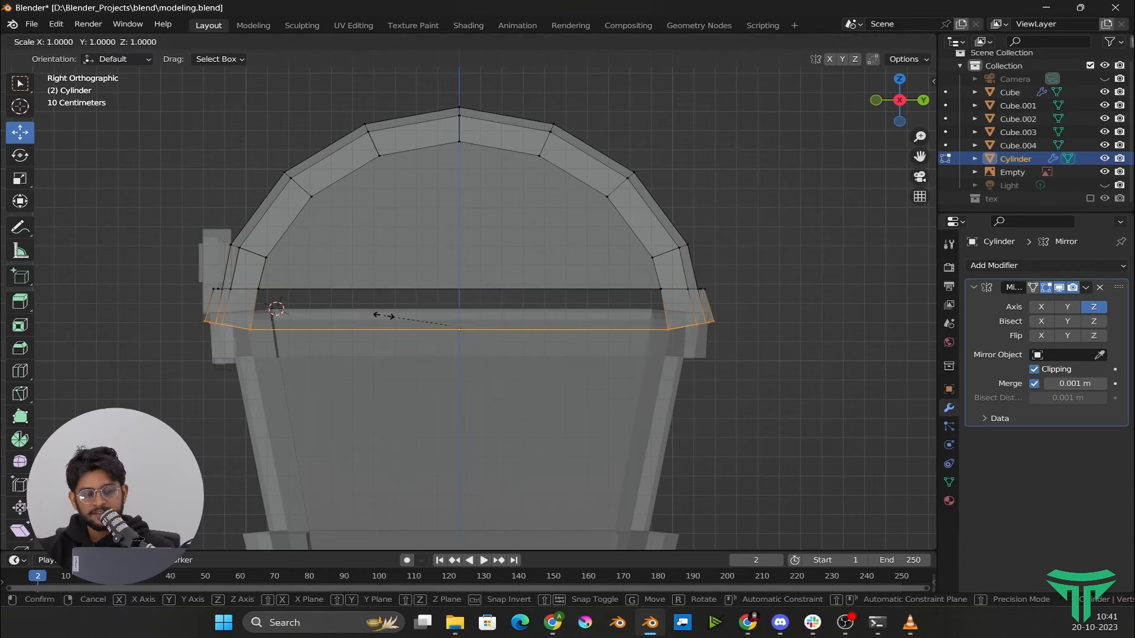
{"action": "type", "text": "z"}
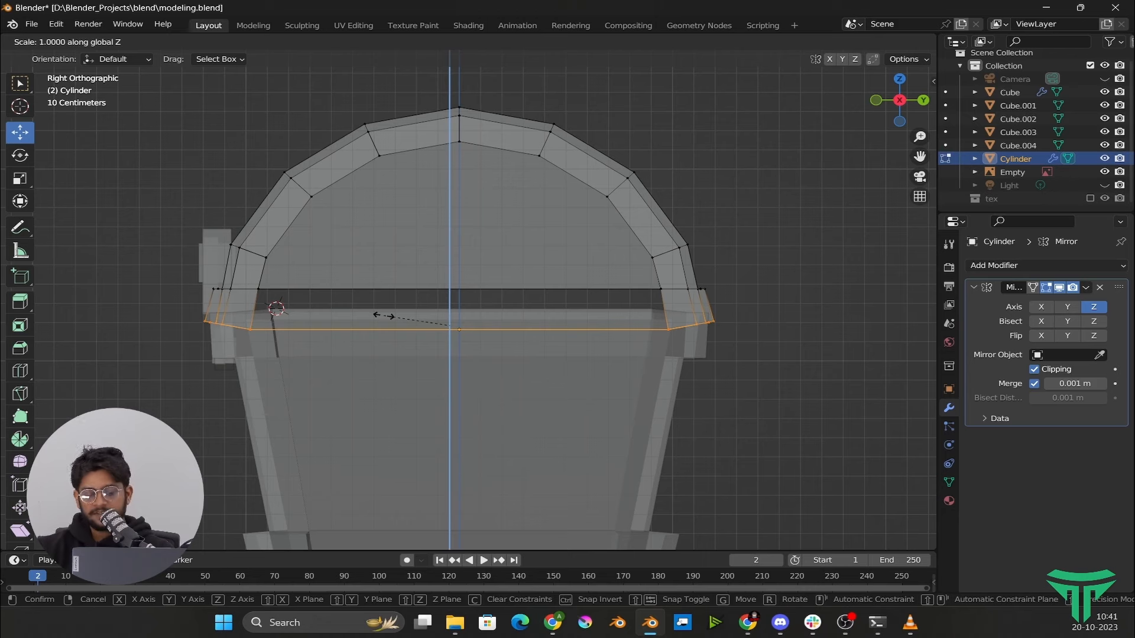
{"action": "type", "text": "0"}
{"action": "key", "text": "Return"}
{"action": "key", "text": "s"}
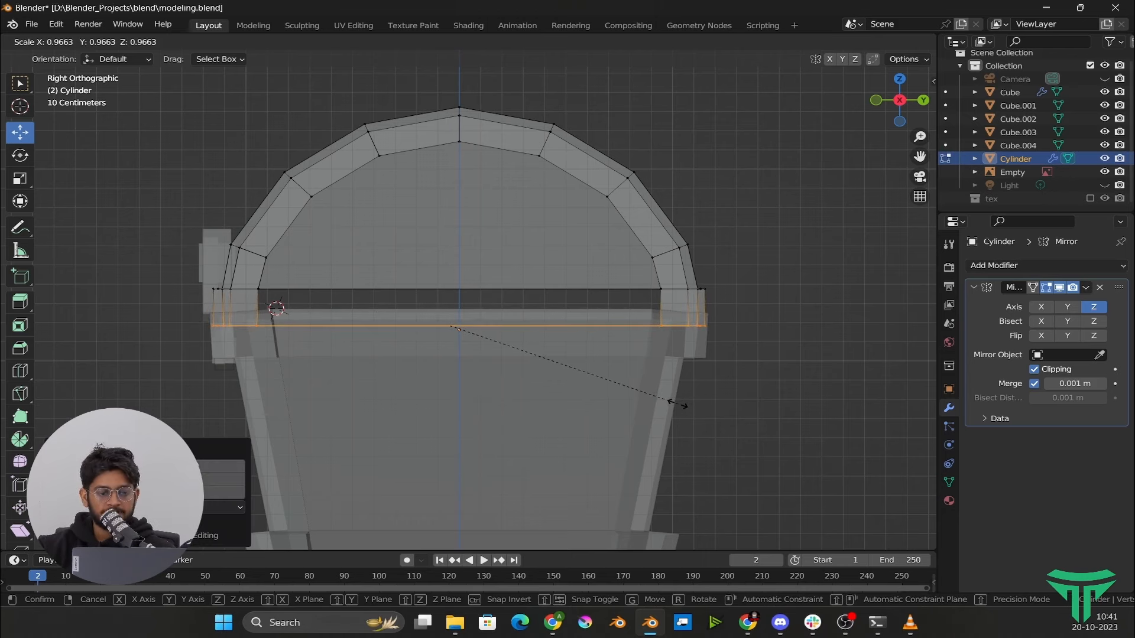
{"action": "left_click", "coordinate": [677, 404]}
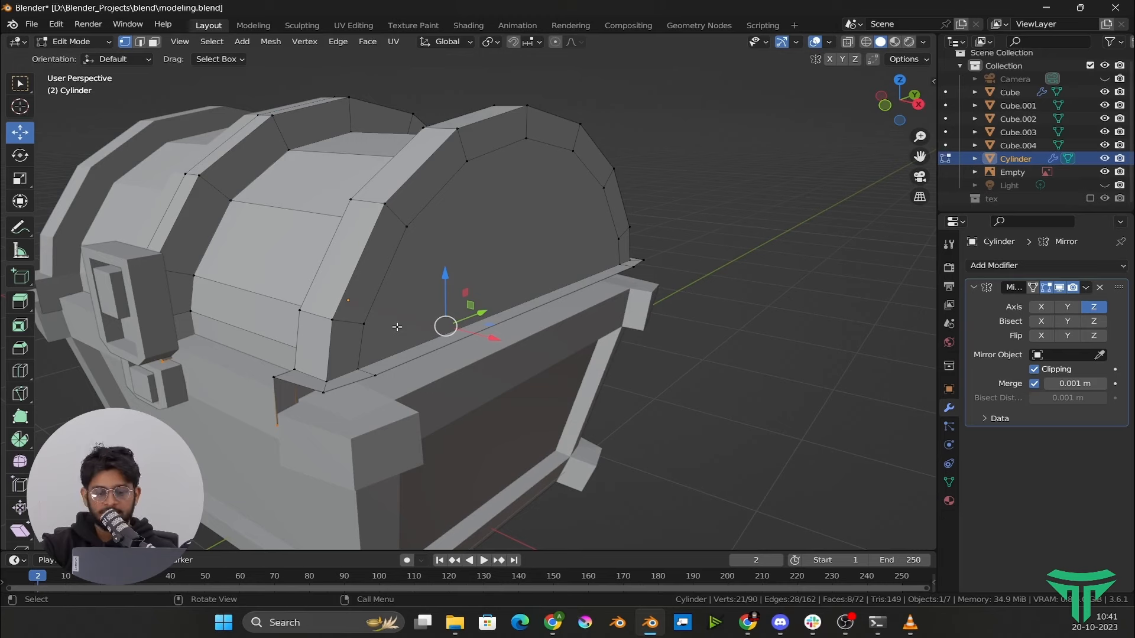
Isolate the lid in local view and align the front corner block's front vertices by scaling to 0 along Y
{"action": "key", "text": "slash"}
{"action": "middle_click_drag", "start_coordinate": [397, 327], "coordinate": [429, 348]}
{"action": "scroll", "coordinate": [556, 437], "scroll_direction": "up", "scroll_amount": 5}
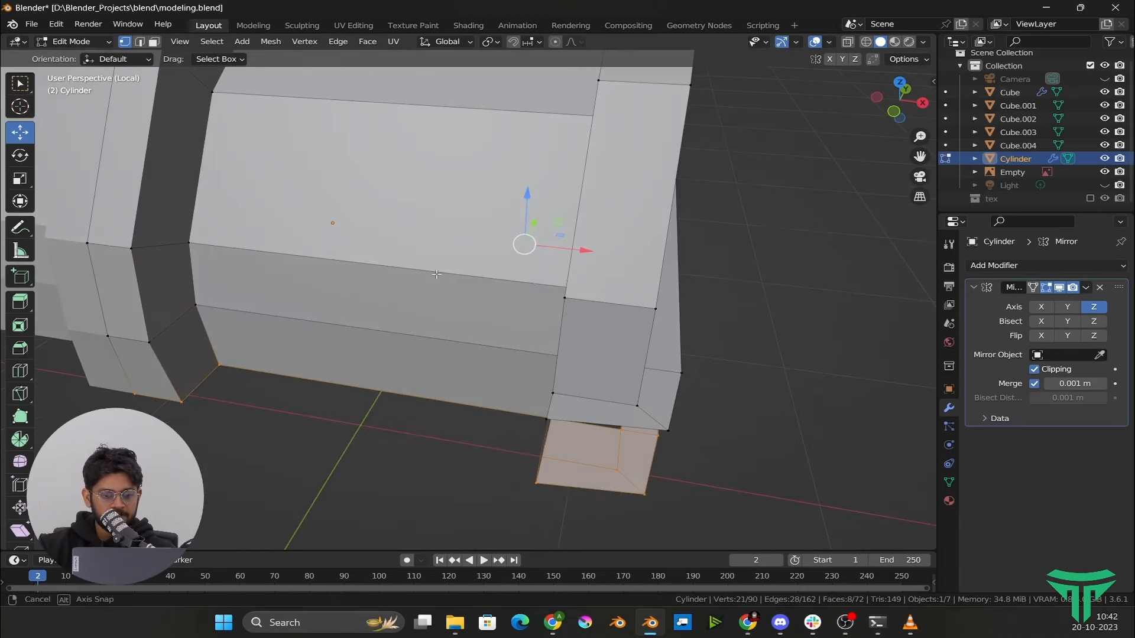
{"action": "middle_click_drag", "start_coordinate": [555, 434], "coordinate": [346, 347], "text": "shift"}
{"action": "left_click", "coordinate": [408, 295]}
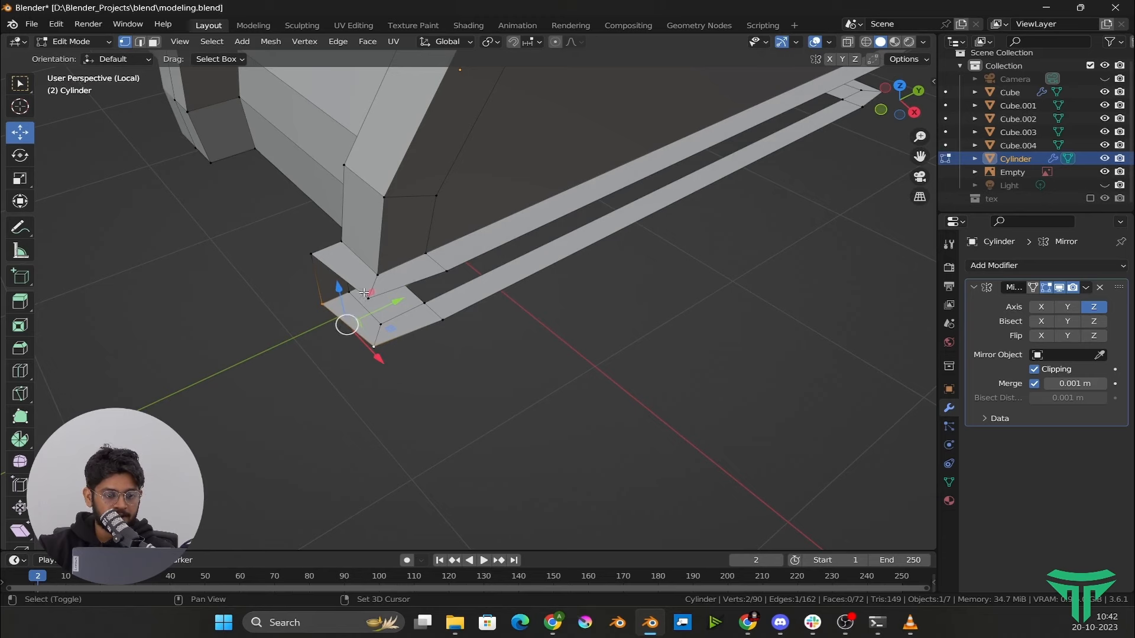
{"action": "middle_click_drag", "start_coordinate": [364, 292], "coordinate": [520, 308]}
{"action": "key", "text": "s"}
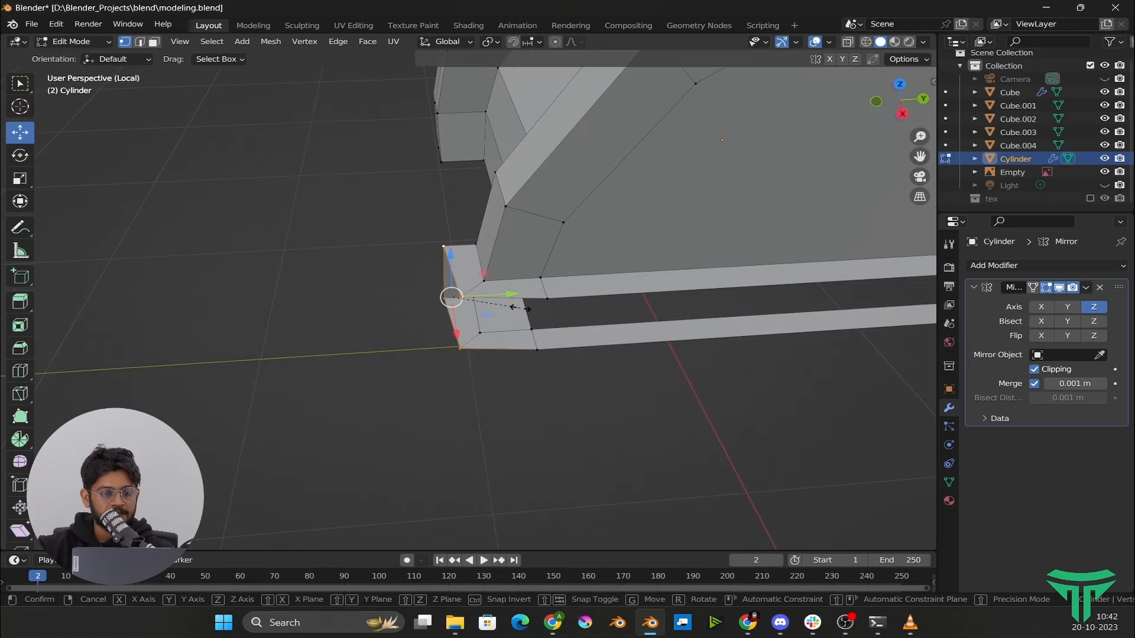
{"action": "key", "text": "z"}
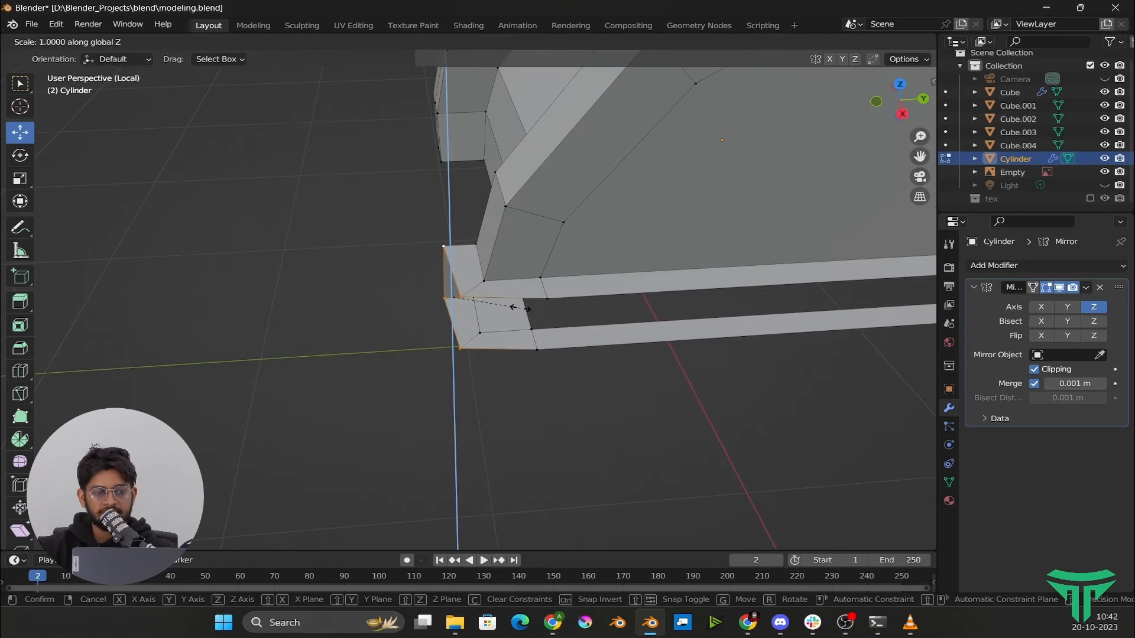
{"action": "key", "text": "y"}
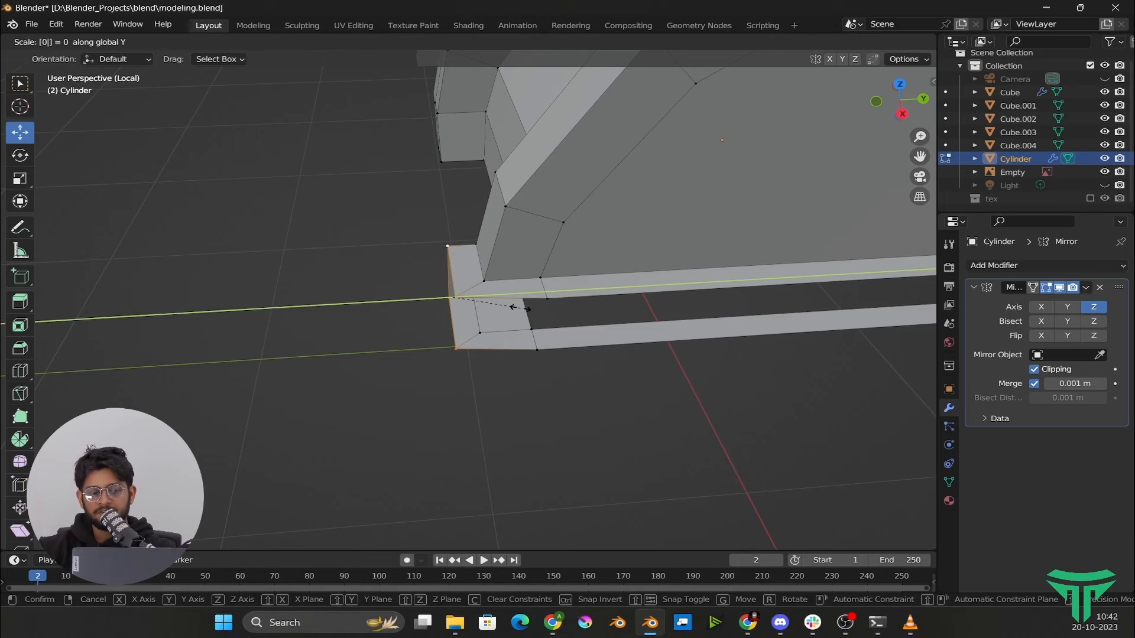
{"action": "left_click", "coordinate": [520, 308]}
Align the vertices along the end rim's lower outer edge by scaling them to 0 along X
{"action": "middle_click_drag", "start_coordinate": [520, 308], "coordinate": [388, 339]}
{"action": "left_click", "coordinate": [299, 307]}
{"action": "left_click", "coordinate": [317, 277], "text": "shift"}
{"action": "middle_click_drag", "start_coordinate": [441, 284], "coordinate": [447, 381], "text": "shift"}
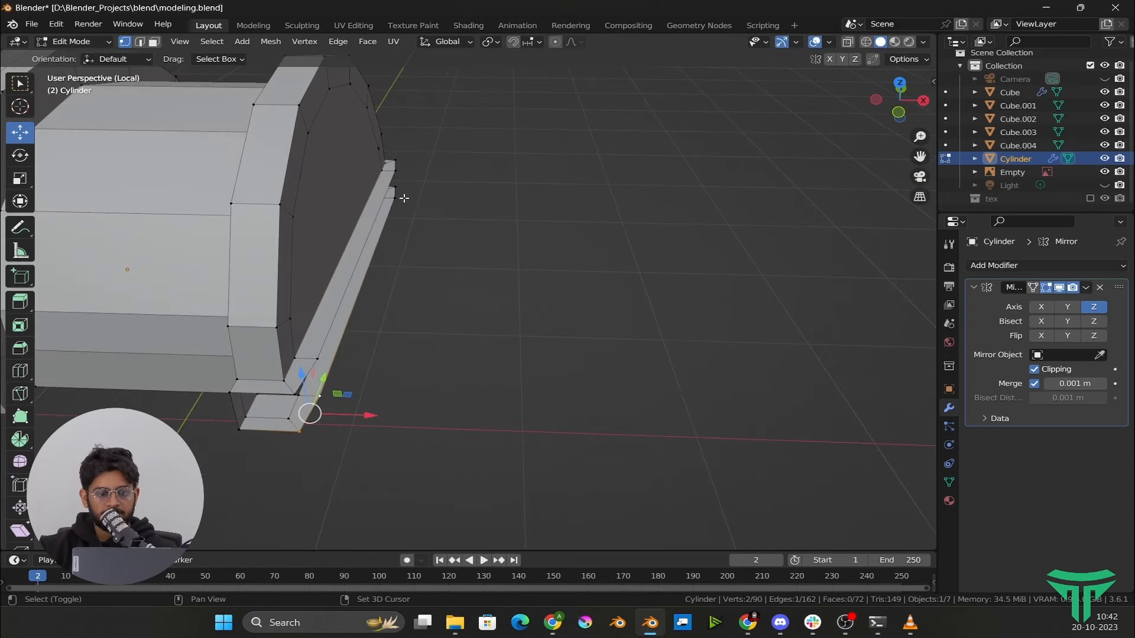
{"action": "left_click", "coordinate": [403, 187], "text": "shift"}
{"action": "middle_click_drag", "start_coordinate": [463, 257], "coordinate": [475, 234]}
{"action": "key", "text": "s"}
{"action": "key", "text": "x"}
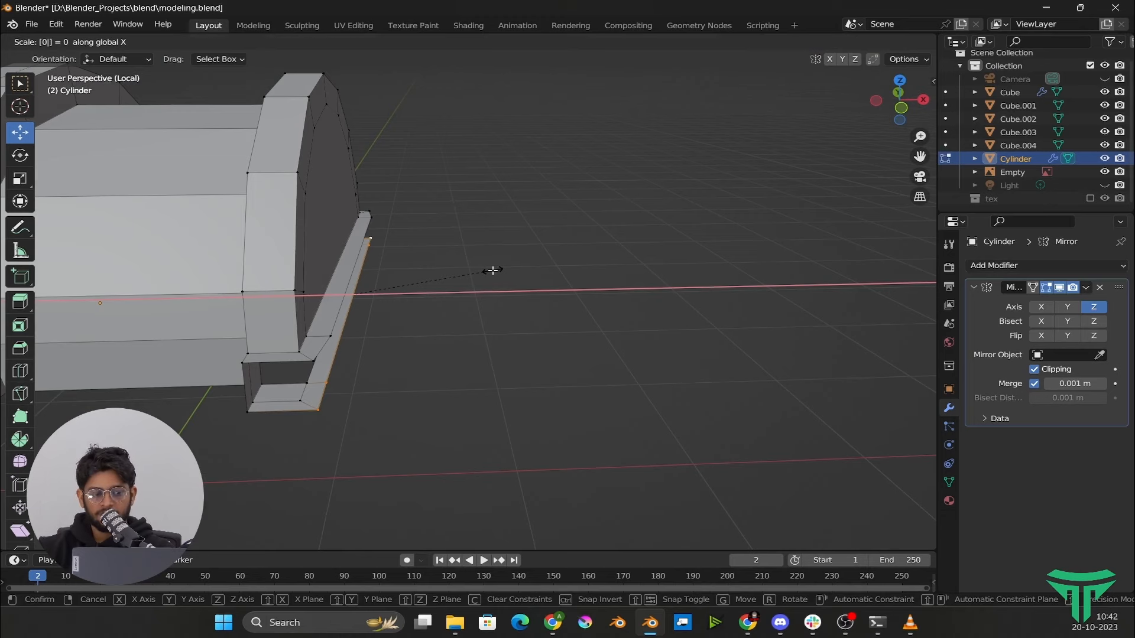
{"action": "left_click", "coordinate": [493, 270]}
Align the vertices along the end rim's upper outer edge by scaling them to 0 along X
{"action": "middle_click_drag", "start_coordinate": [493, 270], "coordinate": [498, 265]}
{"action": "left_click", "coordinate": [320, 349]}
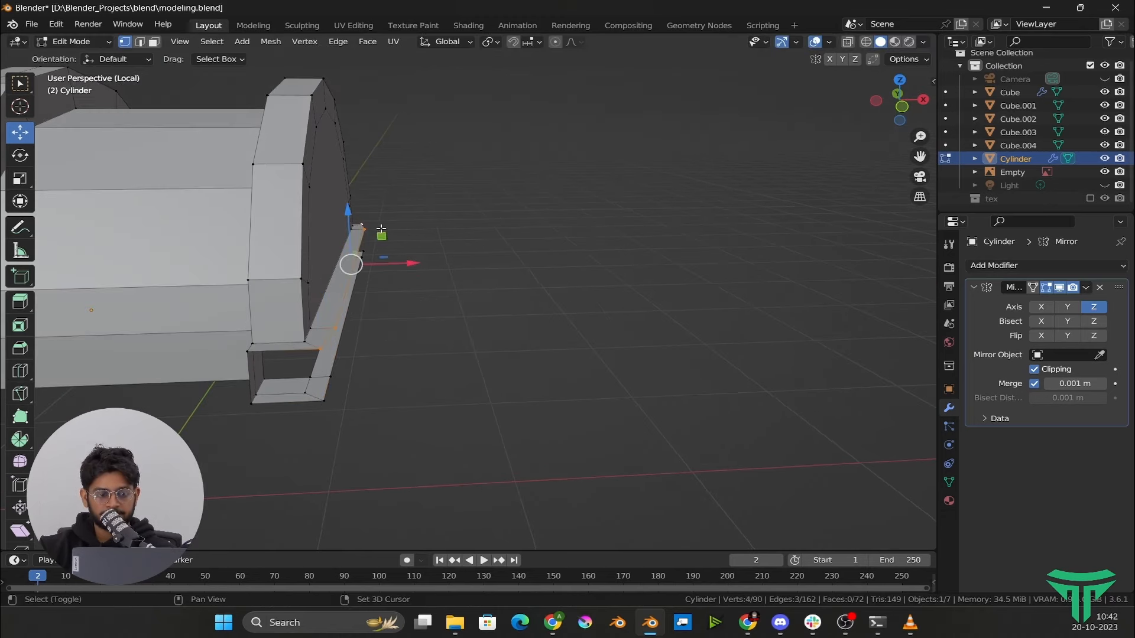
{"action": "key", "text": "s"}
{"action": "key", "text": "x"}
{"action": "key", "text": "0"}
{"action": "left_click", "coordinate": [398, 249]}
Fill the open front and outer side of the front corner block with faces
{"action": "middle_click_drag", "start_coordinate": [398, 249], "coordinate": [453, 345]}
{"action": "left_click", "coordinate": [440, 283]}
{"action": "left_click", "coordinate": [542, 315], "text": "shift"}
{"action": "key", "text": "f"}
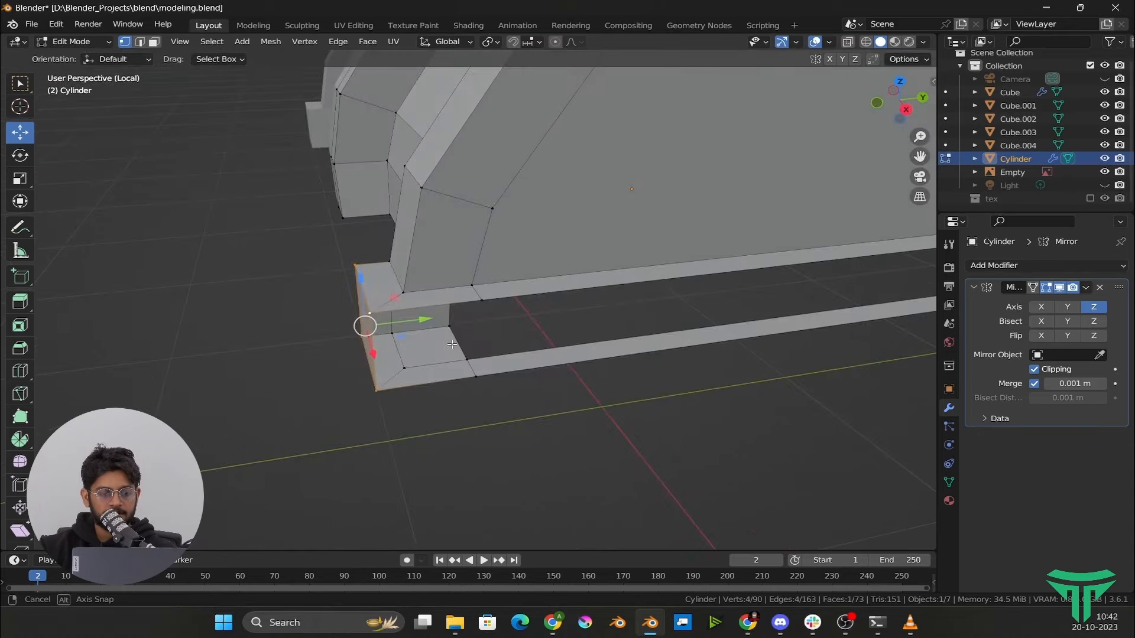
{"action": "left_click", "coordinate": [370, 312]}
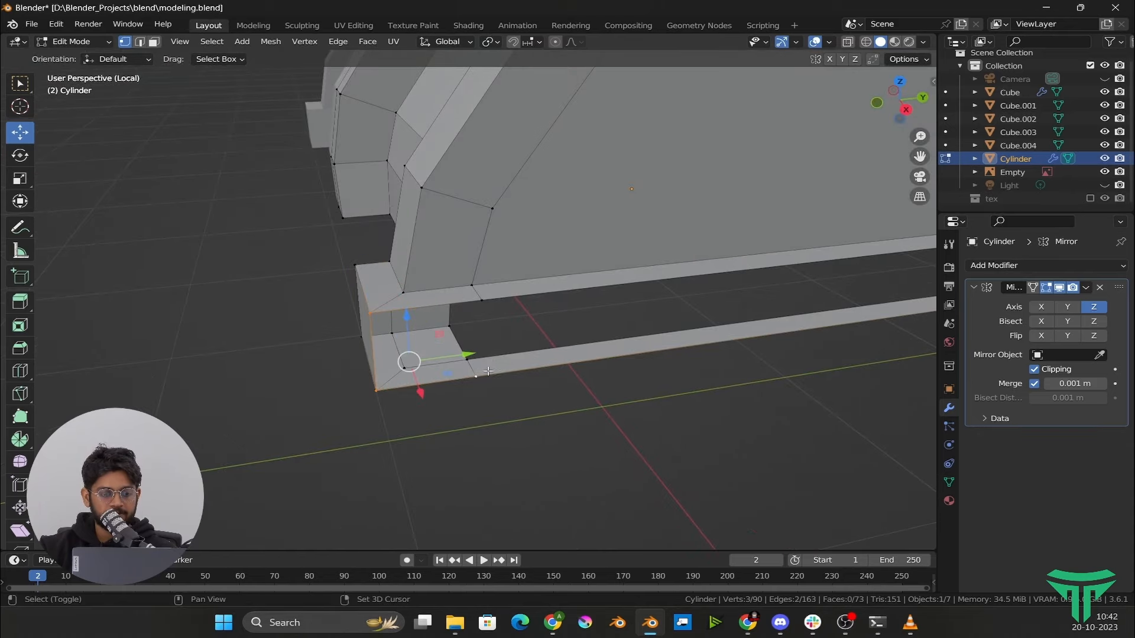
{"action": "key", "text": "f"}
Fill the long outer gap between the end rim's corner blocks and the rear corner block's outer side with faces
{"action": "left_click", "coordinate": [482, 302]}
{"action": "left_click", "coordinate": [475, 378], "text": "shift"}
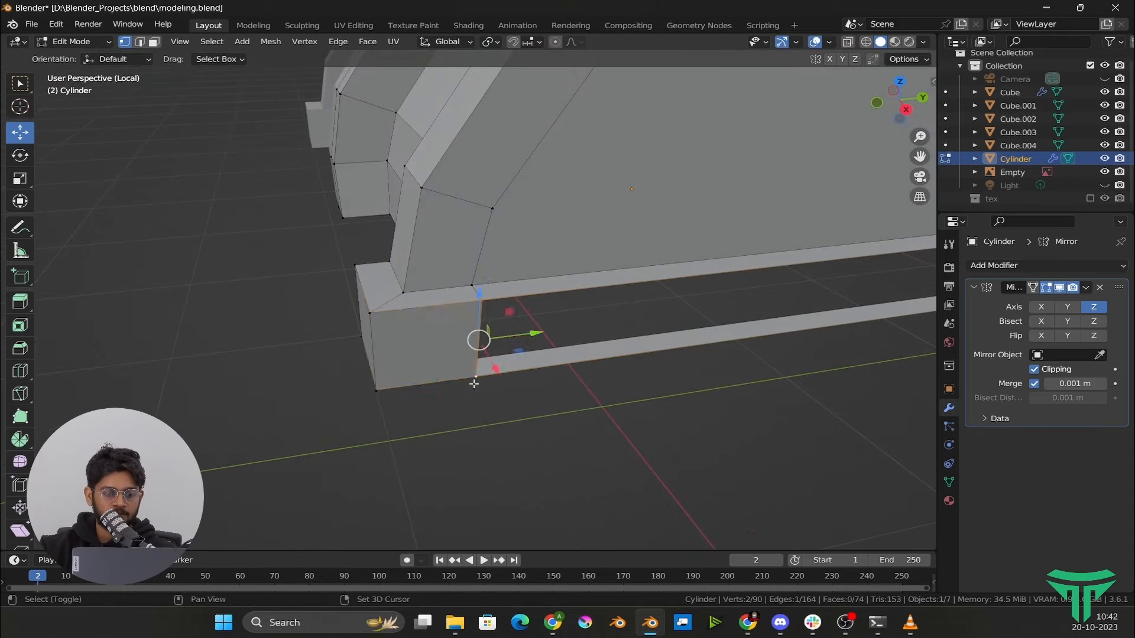
{"action": "middle_click_drag", "start_coordinate": [798, 331], "coordinate": [284, 378], "text": "shift"}
{"action": "key", "text": "f"}
{"action": "middle_click_drag", "start_coordinate": [532, 331], "coordinate": [390, 337]}
{"action": "key", "text": "f"}
{"action": "middle_click_drag", "start_coordinate": [620, 382], "coordinate": [570, 337]}
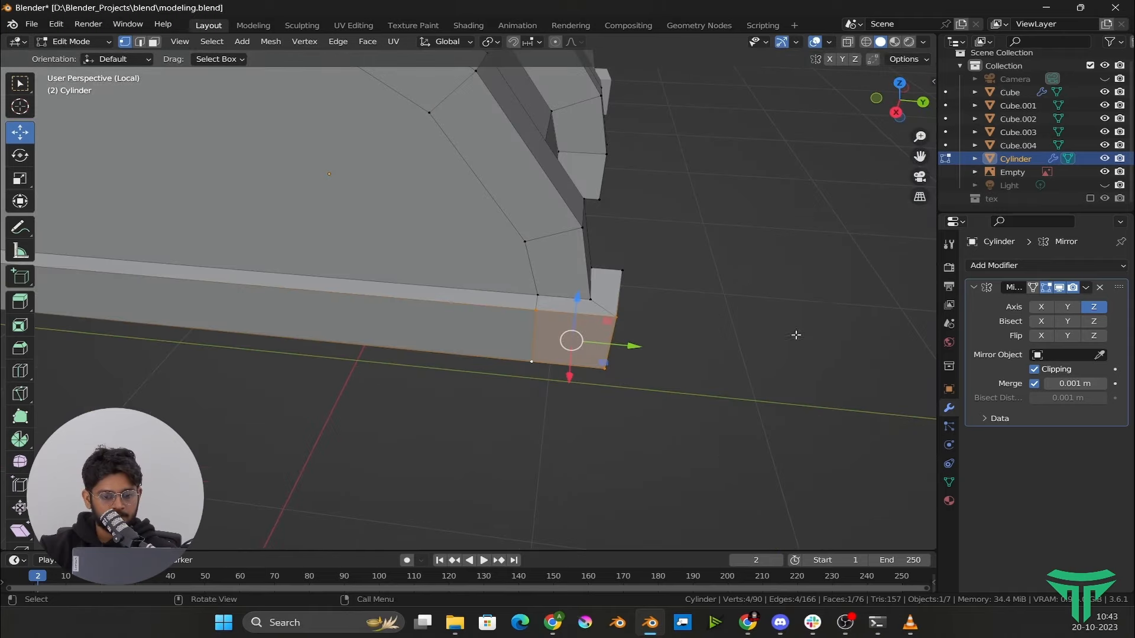
Flatten the rear corner block's back vertices with a scale of 0 and fill its open back with a face
{"action": "left_click_drag", "start_coordinate": [748, 275], "coordinate": [599, 406]}
{"action": "middle_click_drag", "start_coordinate": [599, 406], "coordinate": [680, 334]}
{"action": "key", "text": "s"}
{"action": "key", "text": "x"}
{"action": "key", "text": "0"}
{"action": "key", "text": "Return"}
{"action": "key", "text": "f"}
Select the ring of faces along the lid's end arch and rim corner in face mode and extrude them
{"action": "scroll", "coordinate": [650, 334], "scroll_direction": "up", "scroll_amount": 3}
{"action": "middle_click_drag", "start_coordinate": [473, 355], "coordinate": [340, 335]}
{"action": "key", "text": "3"}
{"action": "left_click", "coordinate": [331, 357]}
{"action": "scroll", "coordinate": [343, 355], "scroll_direction": "down", "scroll_amount": 1}
{"action": "left_click", "coordinate": [402, 272], "text": "shift"}
{"action": "left_click", "coordinate": [364, 364]}
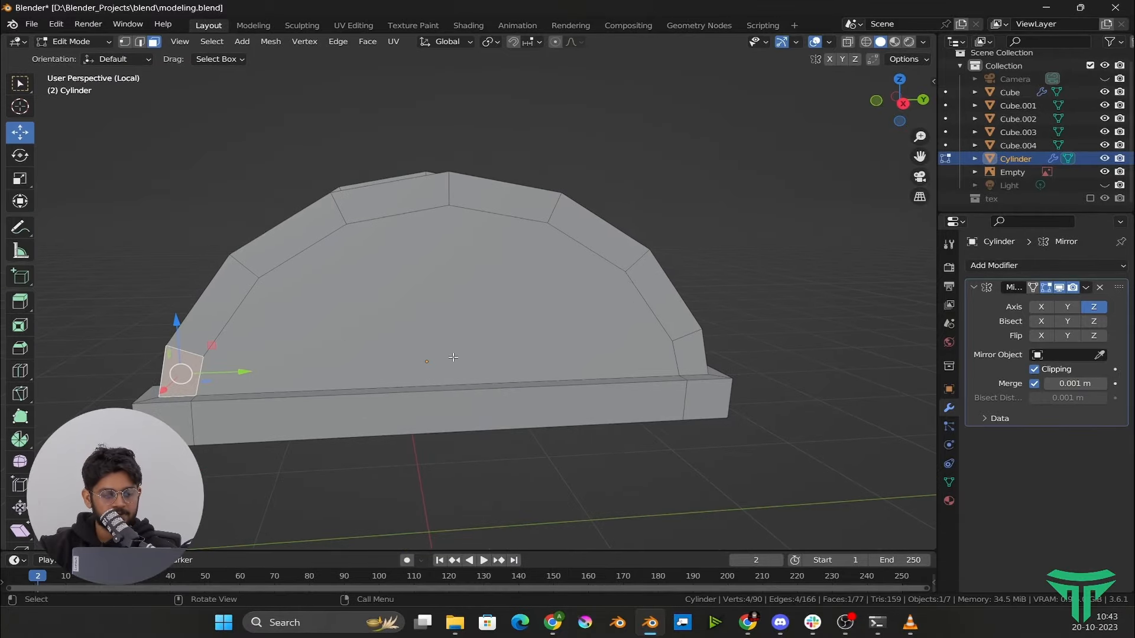
{"action": "left_click", "coordinate": [688, 339], "text": "alt"}
{"action": "middle_click_drag", "start_coordinate": [689, 339], "coordinate": [711, 314]}
{"action": "left_click", "coordinate": [684, 117], "text": "shift"}
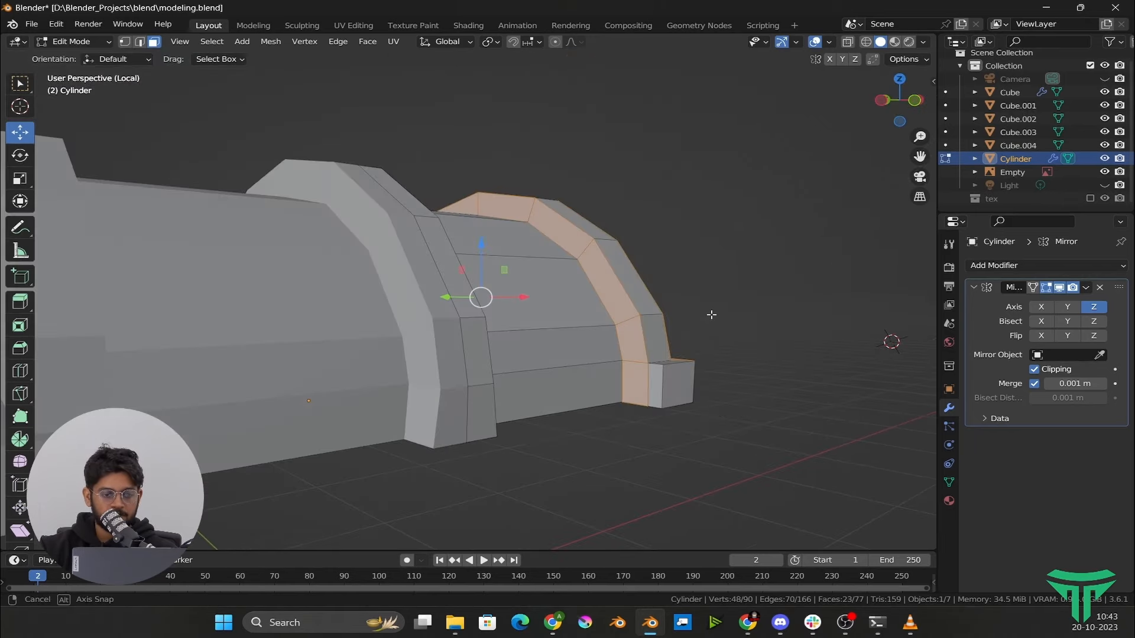
{"action": "left_click", "coordinate": [613, 287], "text": "shift"}
{"action": "middle_click_drag", "start_coordinate": [562, 236], "coordinate": [645, 302]}
{"action": "left_click", "coordinate": [295, 249], "text": "shift"}
{"action": "left_click", "coordinate": [253, 357], "text": "shift"}
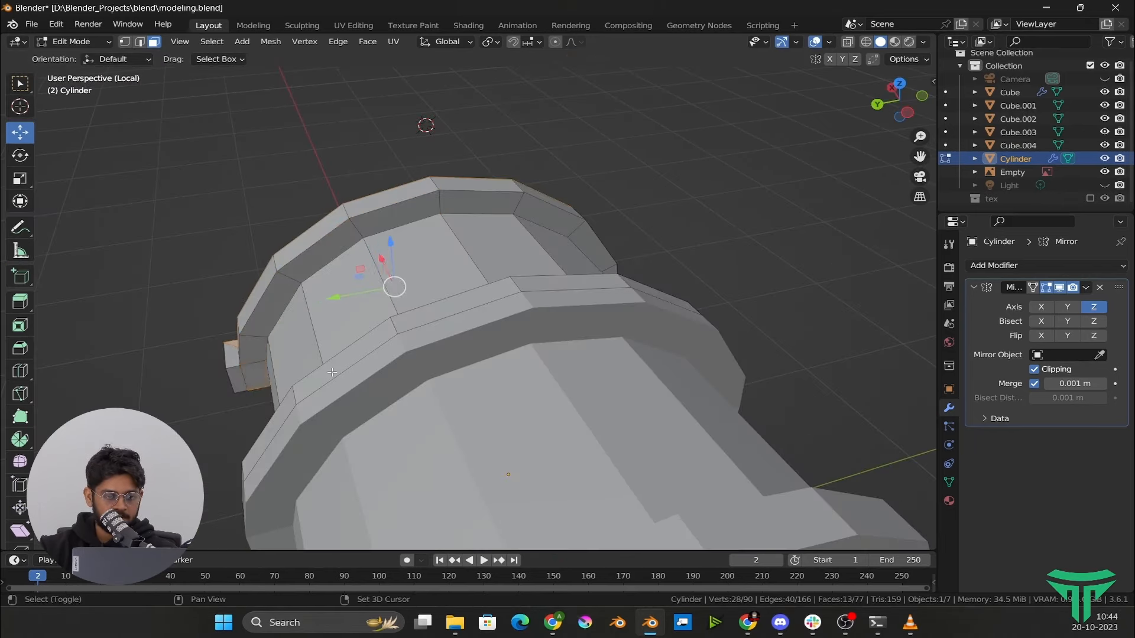
{"action": "left_click", "coordinate": [365, 195], "text": "shift"}
{"action": "middle_click_drag", "start_coordinate": [255, 358], "coordinate": [423, 339]}
{"action": "left_click", "coordinate": [352, 193], "text": "shift"}
{"action": "scroll", "coordinate": [284, 385], "scroll_direction": "up", "scroll_amount": 3}
{"action": "key", "text": "e"}
{"action": "left_click", "coordinate": [501, 380]}
Finish editing the lid's mesh and leave its isolated view to show the whole chest
{"action": "middle_click_drag", "start_coordinate": [644, 378], "coordinate": [620, 355]}
{"action": "scroll", "coordinate": [413, 325], "scroll_direction": "down", "scroll_amount": 3}
{"action": "key", "text": "Tab"}
{"action": "middle_click_drag", "start_coordinate": [260, 289], "coordinate": [499, 328]}
{"action": "key", "text": "KP_Divide"}
{"action": "scroll", "coordinate": [584, 247], "scroll_direction": "down", "scroll_amount": 5}
{"action": "scroll", "coordinate": [497, 282], "scroll_direction": "up", "scroll_amount": 2}
Isolate the chest base and open its mesh for editing in front view with X-ray display
{"action": "left_click", "coordinate": [499, 328]}
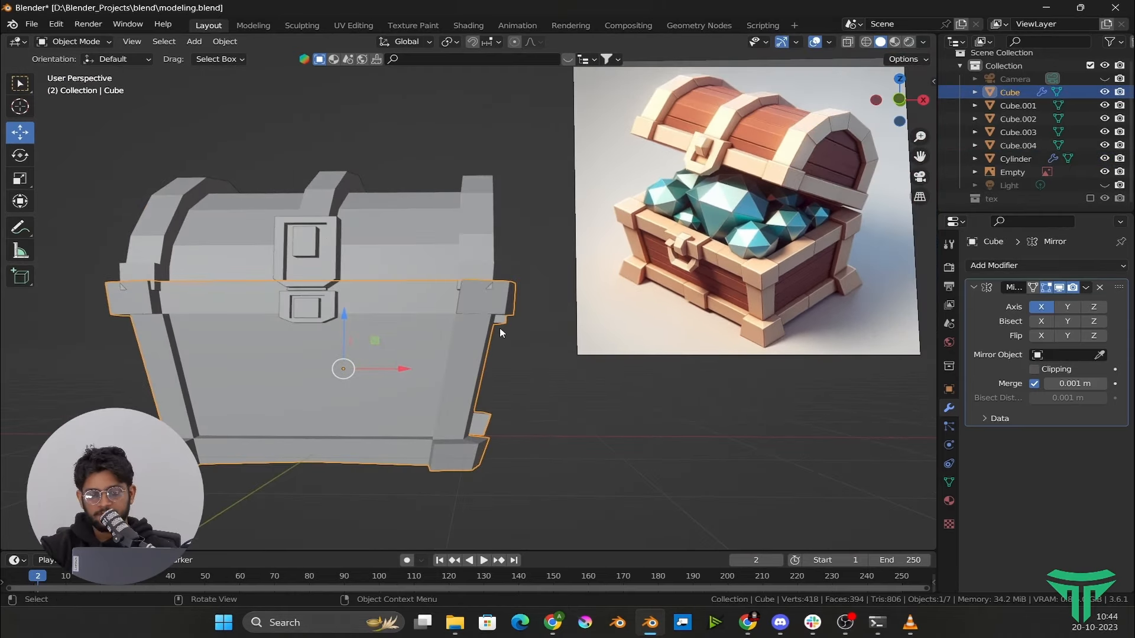
{"action": "key", "text": "KP_Divide"}
{"action": "middle_click_drag", "start_coordinate": [524, 362], "coordinate": [478, 379]}
{"action": "key", "text": "KP_1"}
{"action": "scroll", "coordinate": [539, 382], "scroll_direction": "up", "scroll_amount": 2}
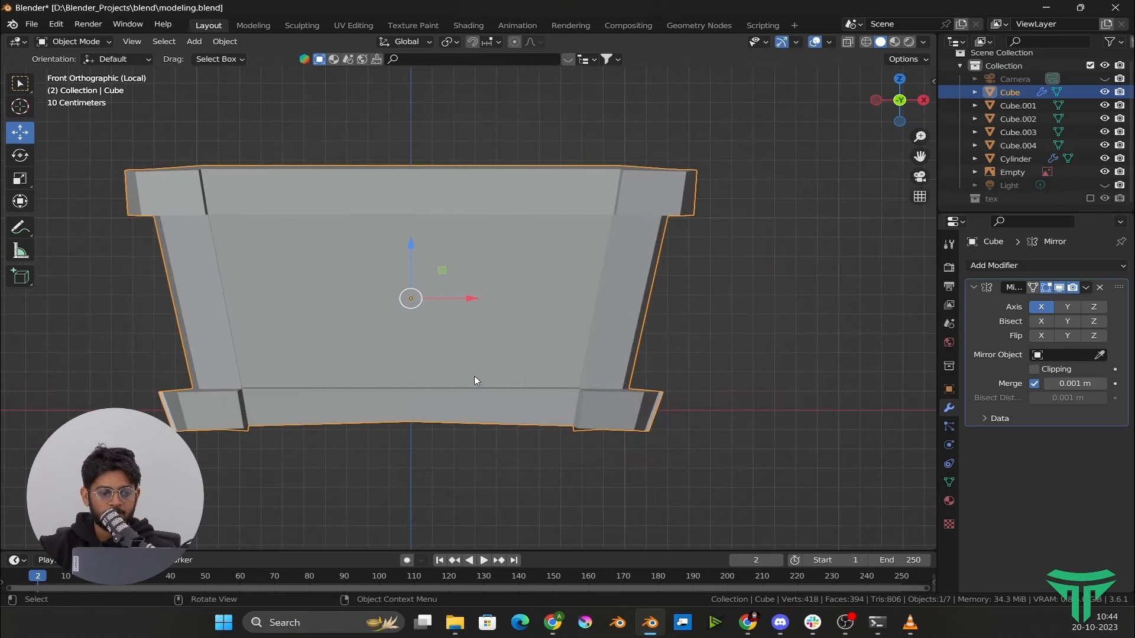
{"action": "key", "text": "Tab"}
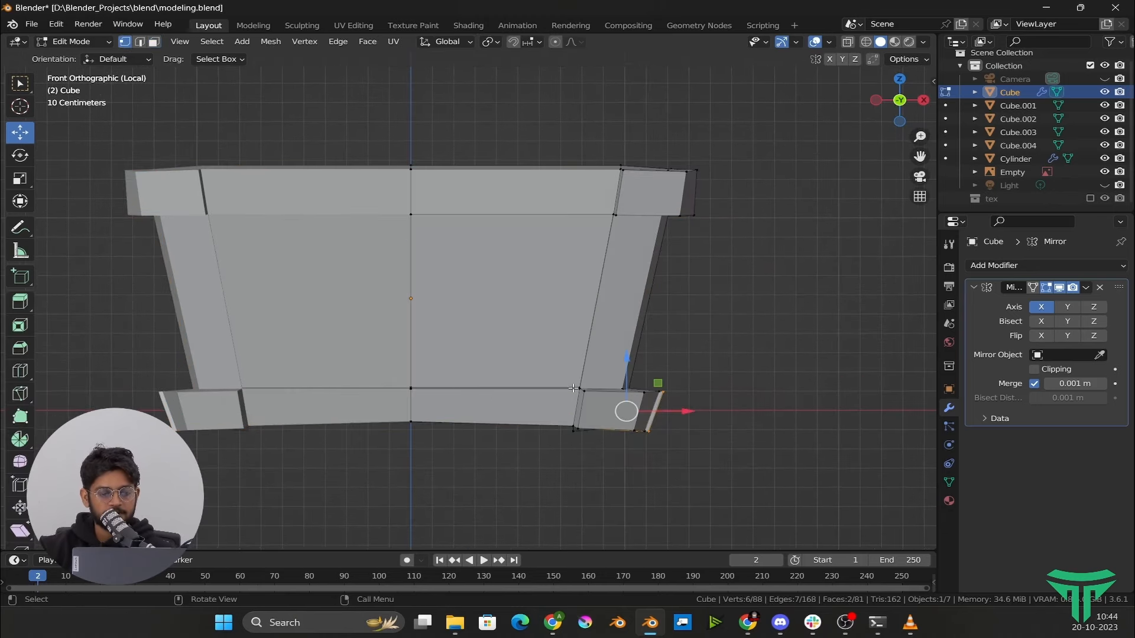
{"action": "left_click", "coordinate": [848, 41]}
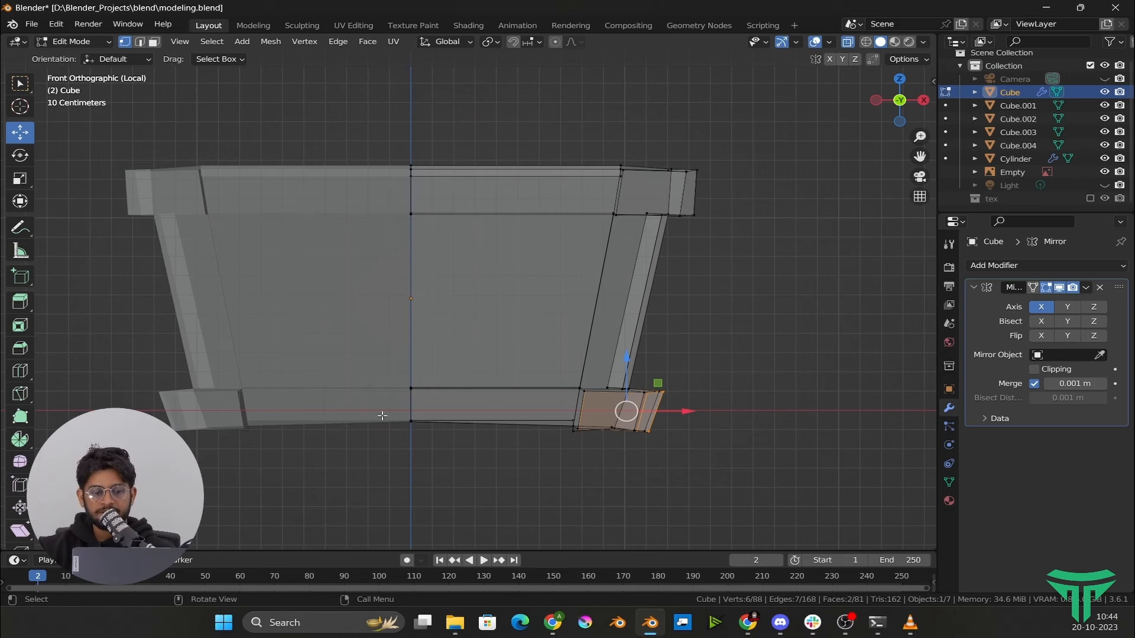
Level the upper vertex row of the base's bottom trim by flattening it along Z
{"action": "left_click_drag", "start_coordinate": [339, 353], "coordinate": [747, 405]}
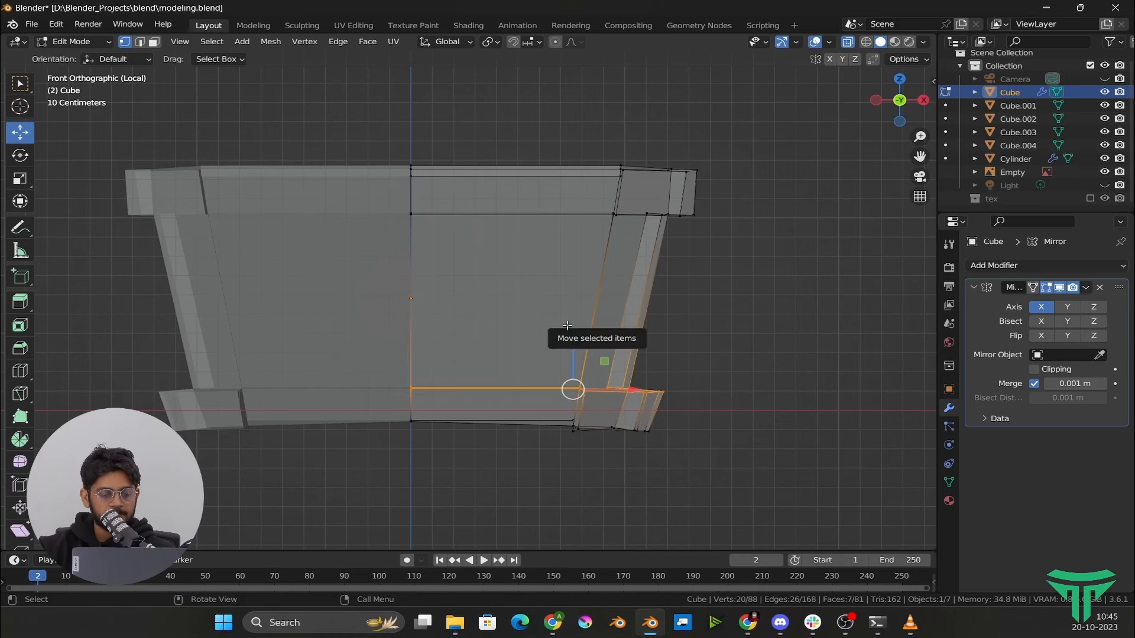
{"action": "key", "text": "s"}
{"action": "key", "text": "x"}
{"action": "key", "text": "z"}
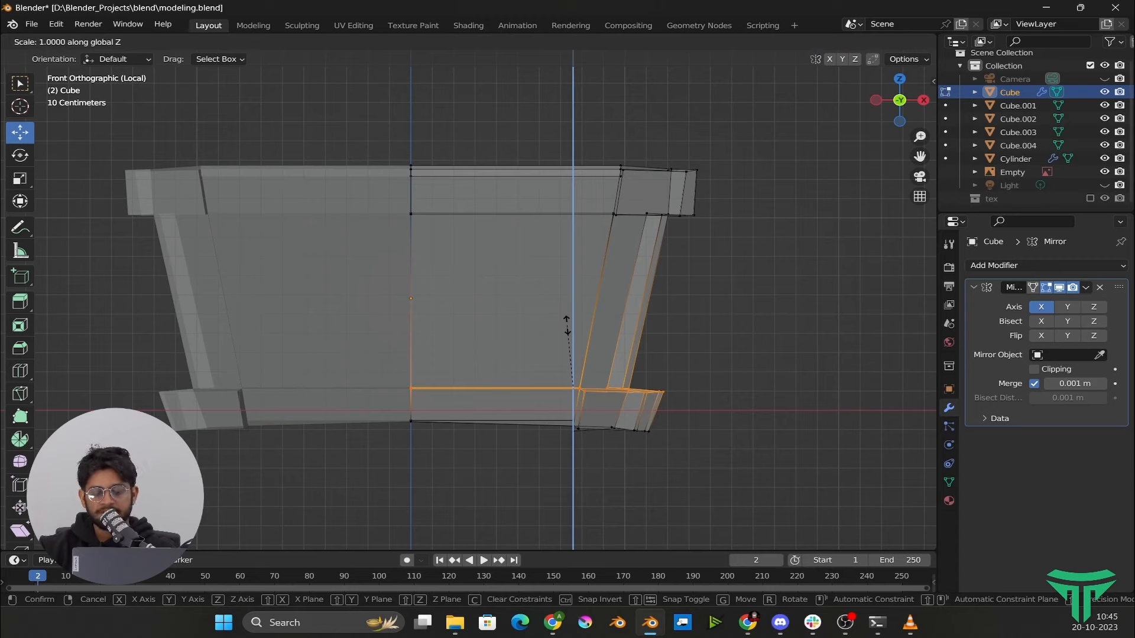
{"action": "left_click", "coordinate": [566, 325]}
Level the base's lowest vertices, along the underside of the bottom trim, by scaling them to 0 along Z
{"action": "left_click_drag", "start_coordinate": [456, 455], "coordinate": [787, 413]}
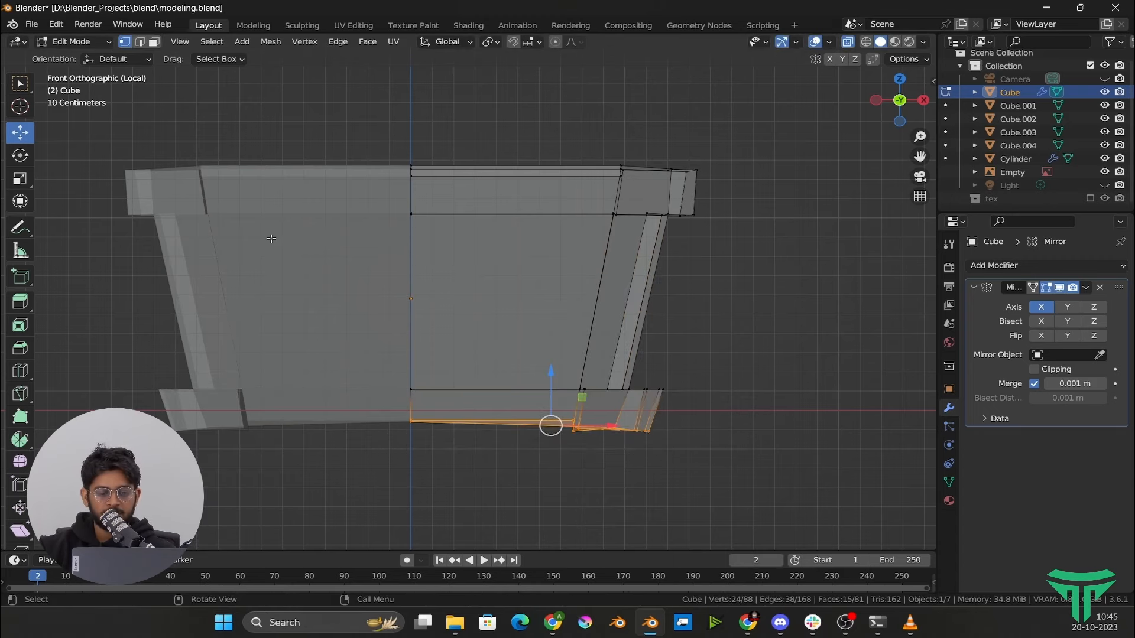
{"action": "key", "text": "s"}
{"action": "key", "text": "z"}
{"action": "key", "text": "0"}
{"action": "key", "text": "Return"}
Level the vertices along the top of the base's upper rim by scaling them to 0 along Z
{"action": "left_click_drag", "start_coordinate": [357, 142], "coordinate": [730, 192]}
{"action": "key", "text": "s"}
{"action": "key", "text": "z"}
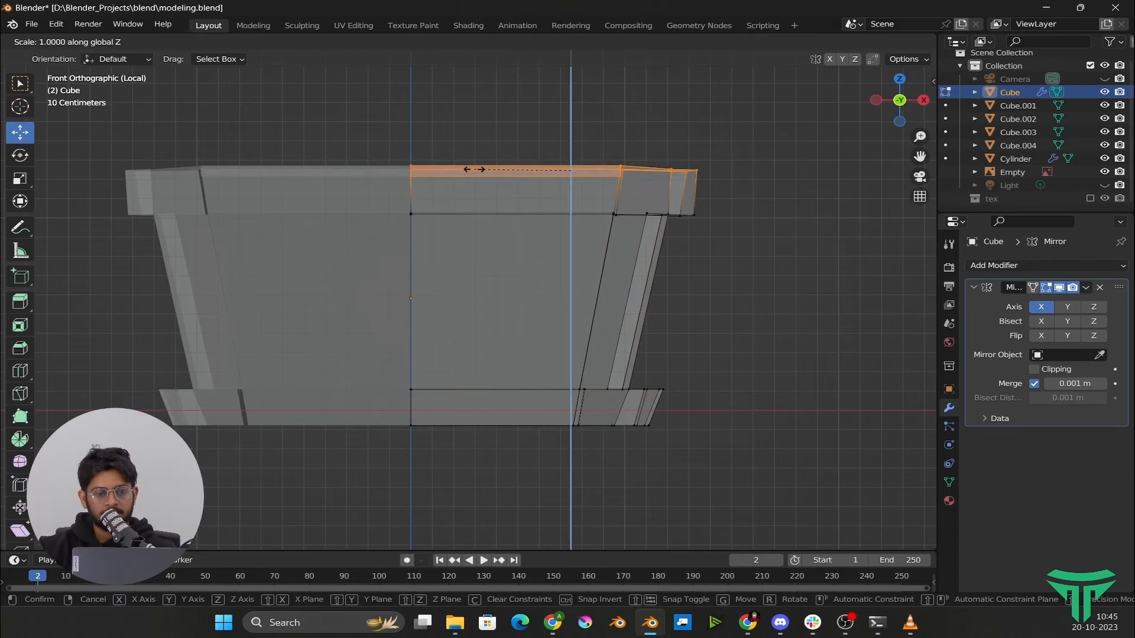
{"action": "key", "text": "0"}
{"action": "key", "text": "Return"}
Level the vertices along the lower edge of the base's upper rim by scaling them to 0 along Z
{"action": "left_click_drag", "start_coordinate": [370, 195], "coordinate": [735, 231]}
{"action": "key", "text": "s"}
{"action": "key", "text": "z"}
{"action": "key", "text": "0"}
{"action": "key", "text": "Return"}
Turn off X-ray and flatten the front face of the base's upper corner block along Y
{"action": "key", "text": "Tab"}
{"action": "middle_click_drag", "start_coordinate": [610, 189], "coordinate": [451, 317]}
{"action": "key", "text": "alt+z"}
{"action": "key", "text": "Tab"}
{"action": "key", "text": "3"}
{"action": "key", "text": "s"}
{"action": "key", "text": "z"}
{"action": "key", "text": "y"}
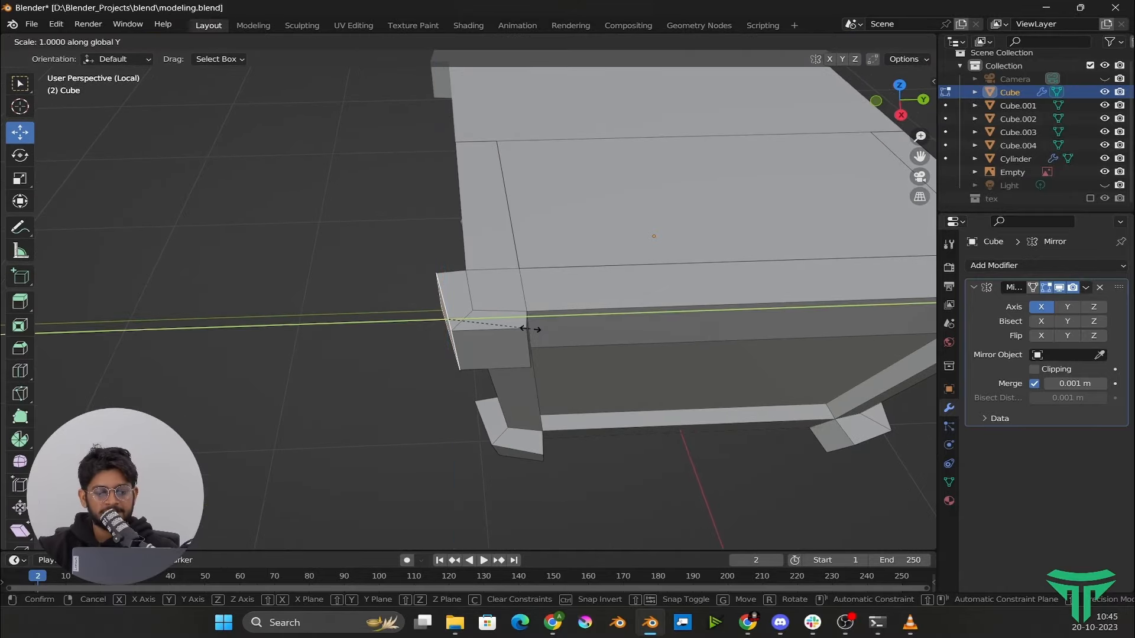
{"action": "key", "text": "Return"}
Flatten a face of the base's lower corner block with a scale of 0
{"action": "middle_click_drag", "start_coordinate": [531, 329], "coordinate": [656, 272]}
{"action": "left_click", "coordinate": [514, 420]}
{"action": "key", "text": "s"}
{"action": "key", "text": "z"}
{"action": "middle_click_drag", "start_coordinate": [567, 414], "coordinate": [689, 437]}
{"action": "key", "text": "0"}
{"action": "key", "text": "Return"}
Flatten the neighbouring side face of the lower corner block by scaling it to 0 along X
{"action": "left_click", "coordinate": [584, 429]}
{"action": "key", "text": "s"}
{"action": "key", "text": "z"}
{"action": "key", "text": "y"}
{"action": "key", "text": "x"}
{"action": "key", "text": "0"}
{"action": "key", "text": "Return"}
Straighten the narrow inner side face of the upper corner block by scaling it to 0 along X
{"action": "left_click", "coordinate": [543, 234]}
{"action": "key", "text": "s"}
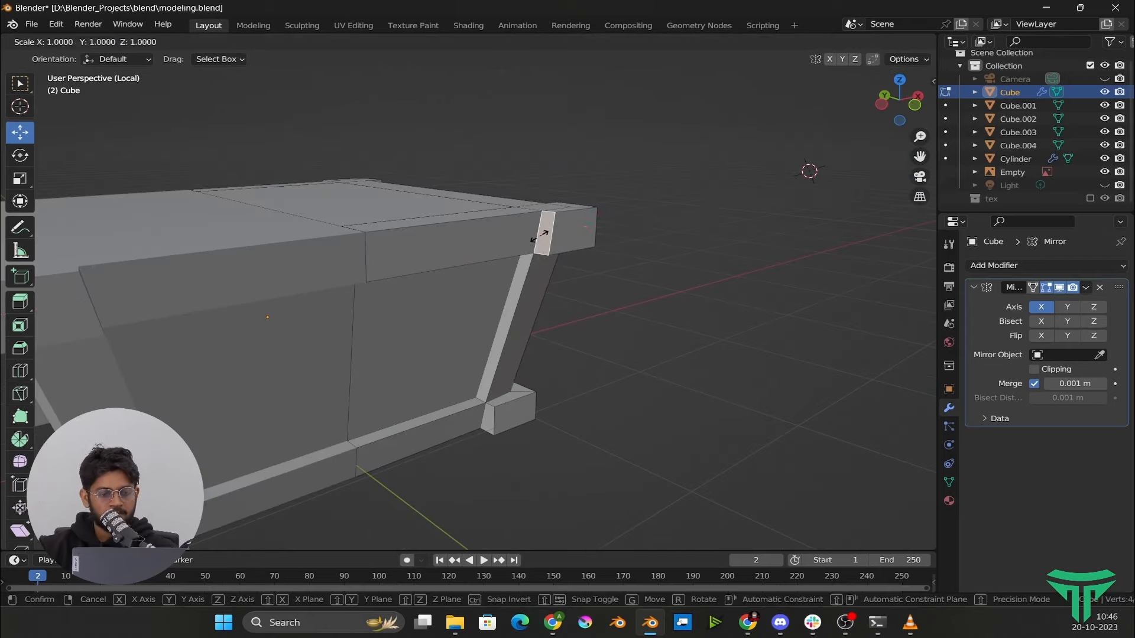
{"action": "key", "text": "x"}
{"action": "key", "text": "0"}
{"action": "key", "text": "Return"}
Flatten one more corner block face by scaling it to 0 along Y
{"action": "middle_click_drag", "start_coordinate": [663, 290], "coordinate": [603, 185]}
{"action": "left_click", "coordinate": [575, 256]}
{"action": "key", "text": "s"}
{"action": "key", "text": "z"}
{"action": "key", "text": "y"}
{"action": "key", "text": "0"}
{"action": "key", "text": "Return"}
Dissolve the extra lengthwise edge on the underside of the base's bottom trim
{"action": "key", "text": "Tab"}
{"action": "scroll", "coordinate": [559, 314], "scroll_direction": "up", "scroll_amount": 4}
{"action": "key", "text": "Tab"}
{"action": "scroll", "coordinate": [633, 267], "scroll_direction": "up", "scroll_amount": 3}
{"action": "middle_click_drag", "start_coordinate": [634, 267], "coordinate": [513, 231]}
{"action": "scroll", "coordinate": [525, 262], "scroll_direction": "up", "scroll_amount": 3}
{"action": "scroll", "coordinate": [558, 262], "scroll_direction": "up", "scroll_amount": 2}
{"action": "scroll", "coordinate": [557, 262], "scroll_direction": "down", "scroll_amount": 2}
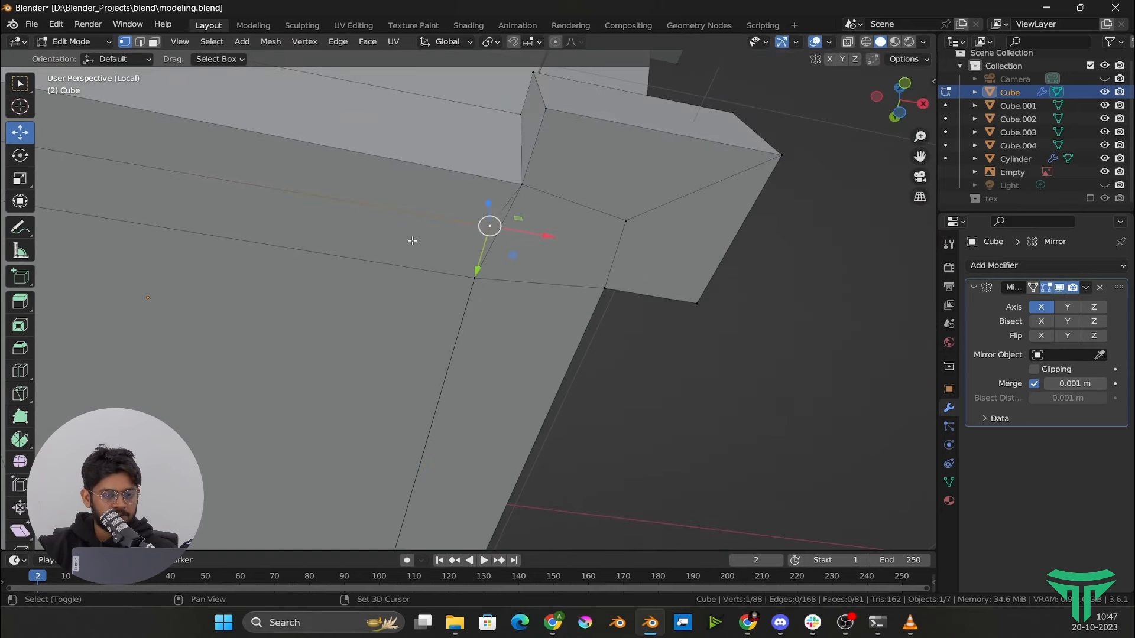
{"action": "middle_click_drag", "start_coordinate": [412, 241], "coordinate": [490, 251], "text": "shift"}
{"action": "key", "text": "x"}
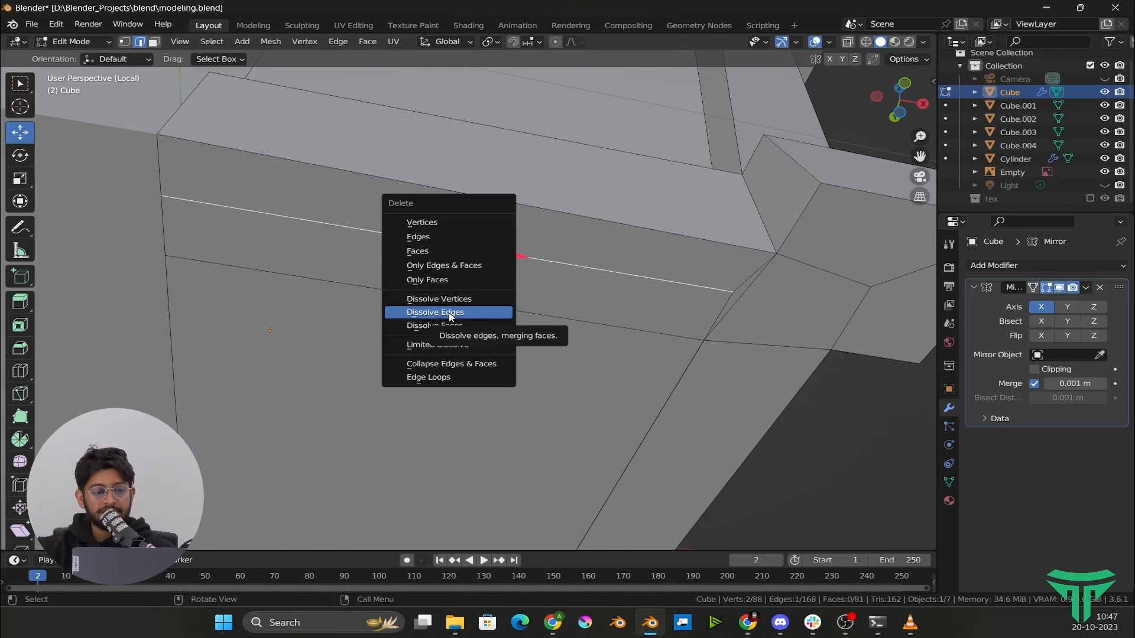
{"action": "left_click", "coordinate": [449, 315]}
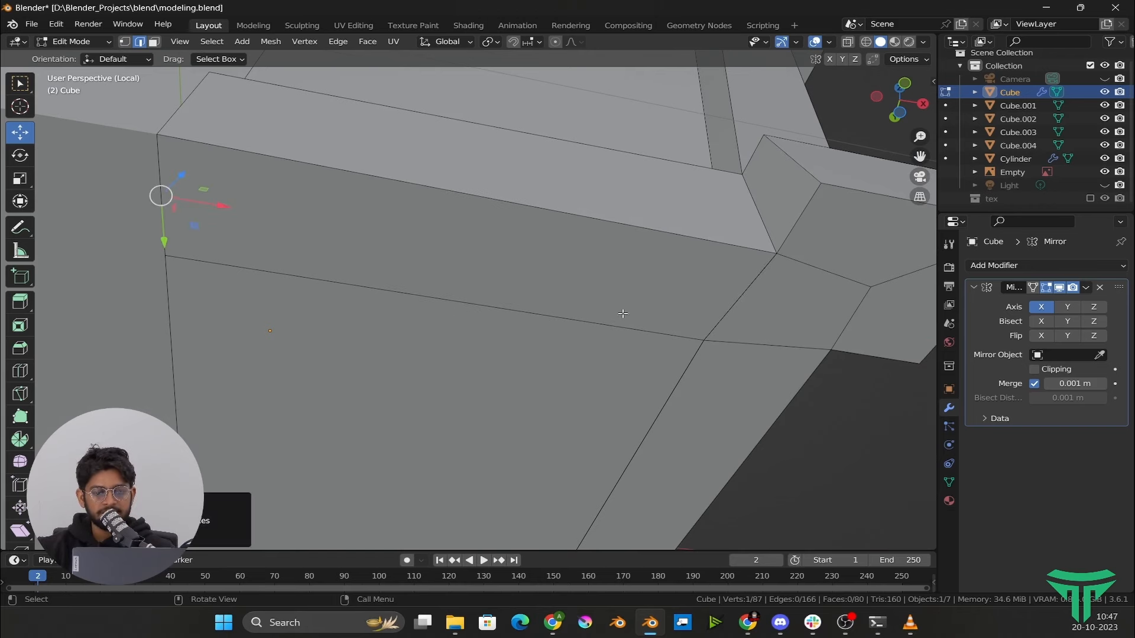
Dissolve the leftover vertex on the centre line of the bottom trim's underside
{"action": "middle_click_drag", "start_coordinate": [718, 299], "coordinate": [596, 297]}
{"action": "scroll", "coordinate": [536, 324], "scroll_direction": "up", "scroll_amount": 5}
{"action": "middle_click_drag", "start_coordinate": [537, 324], "coordinate": [600, 299]}
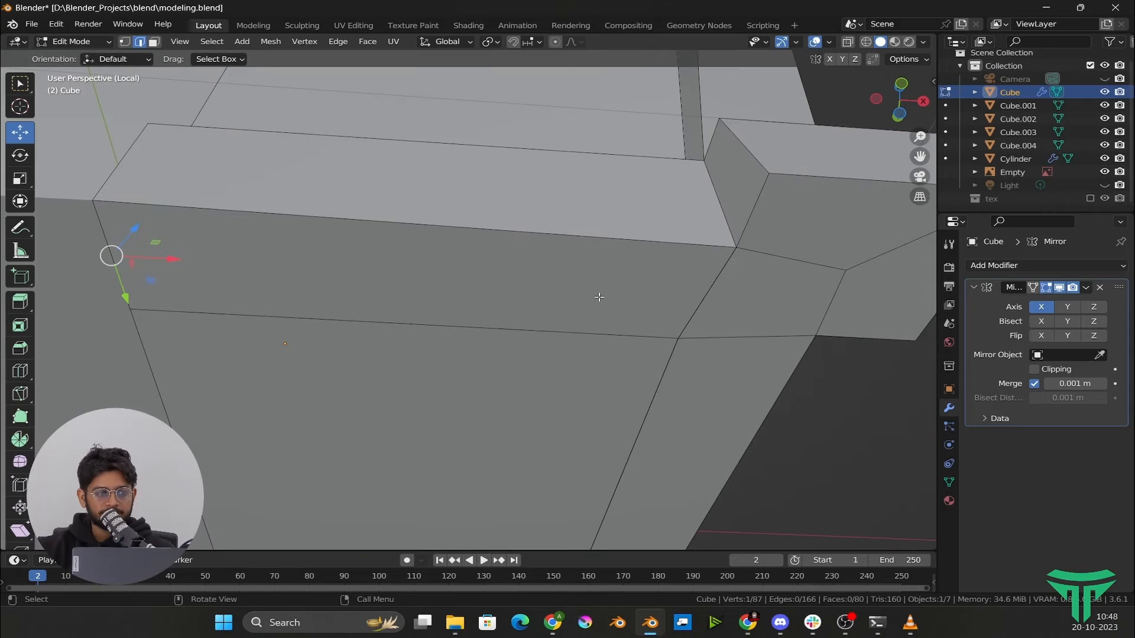
{"action": "key", "text": "1"}
{"action": "key", "text": "KP_Decimal"}
{"action": "key", "text": "x"}
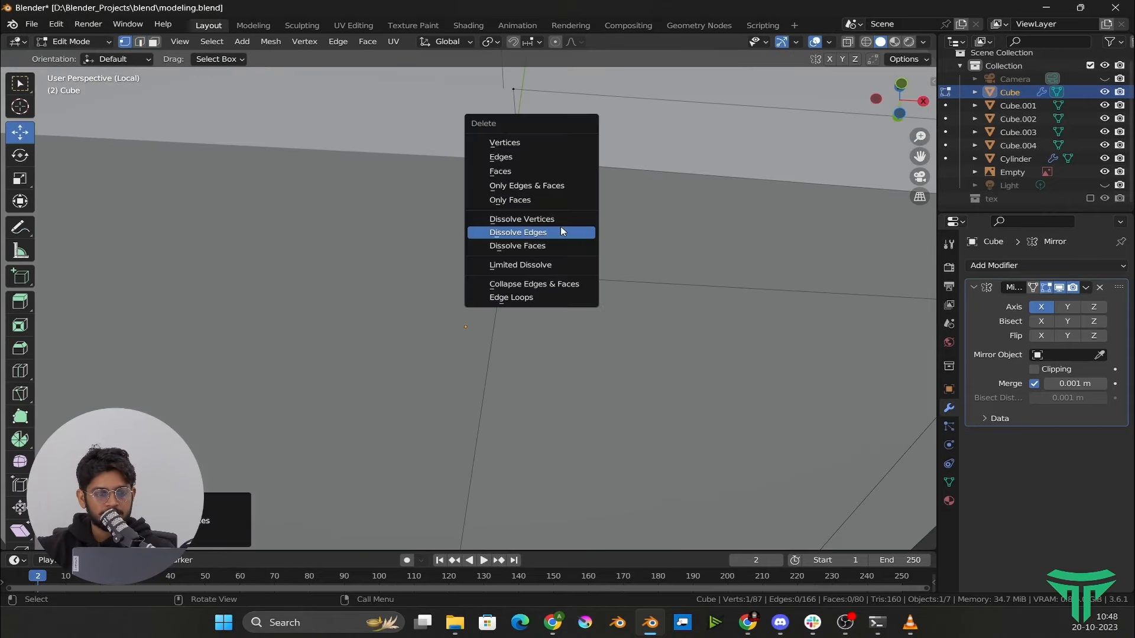
{"action": "left_click", "coordinate": [553, 222]}
Return to the whole chest in Object Mode and scale the base down to about 0.92
{"action": "middle_click_drag", "start_coordinate": [553, 228], "coordinate": [512, 364]}
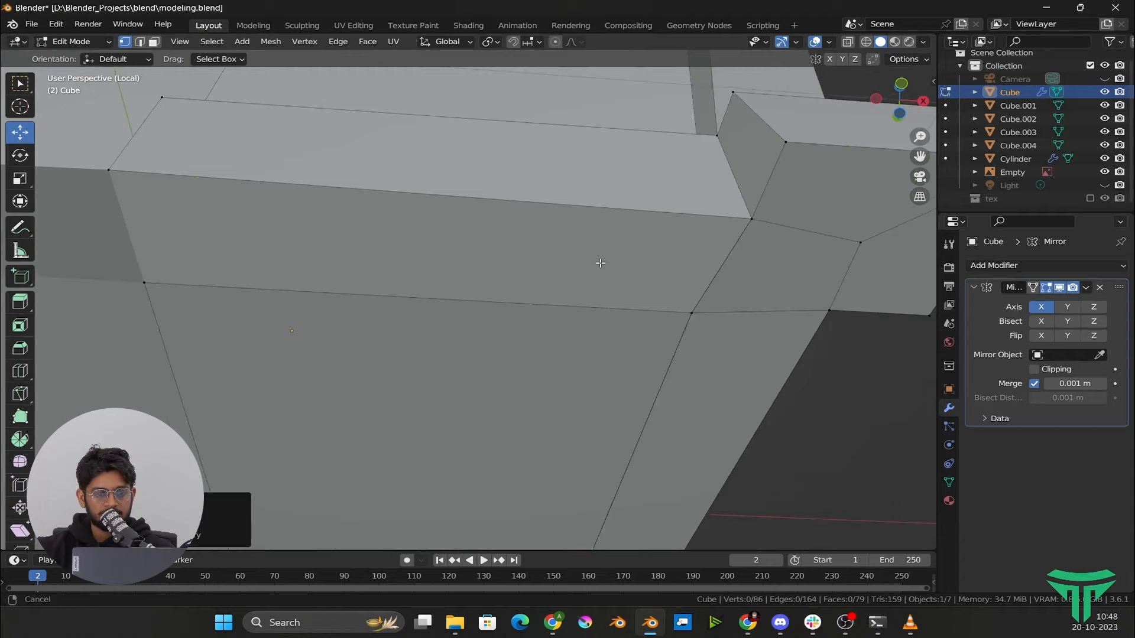
{"action": "scroll", "coordinate": [475, 265], "scroll_direction": "down", "scroll_amount": 5}
{"action": "key", "text": "Tab"}
{"action": "scroll", "coordinate": [475, 264], "scroll_direction": "up", "scroll_amount": 2}
{"action": "key", "text": "Tab"}
{"action": "key", "text": "a"}
{"action": "key", "text": "Tab"}
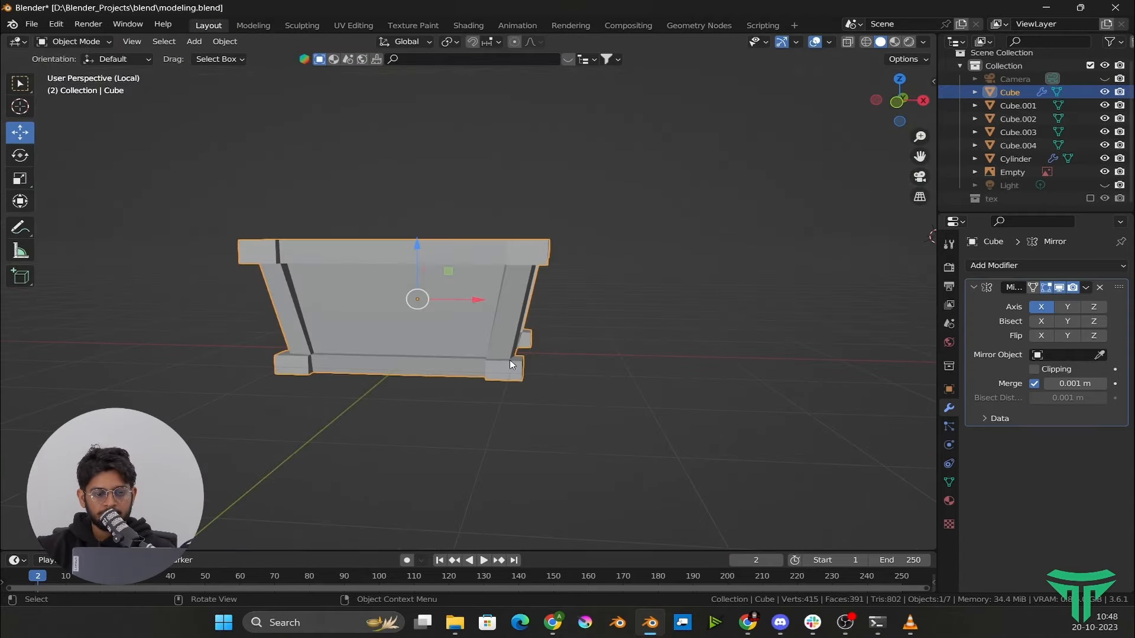
{"action": "key", "text": "KP_Divide"}
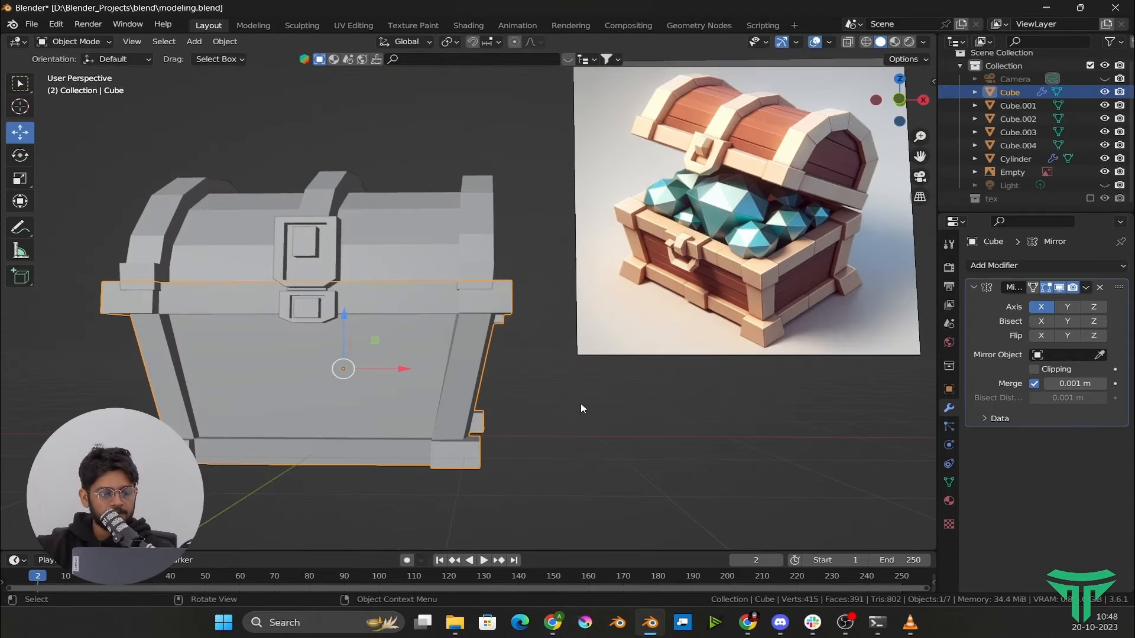
{"action": "key", "text": "s"}
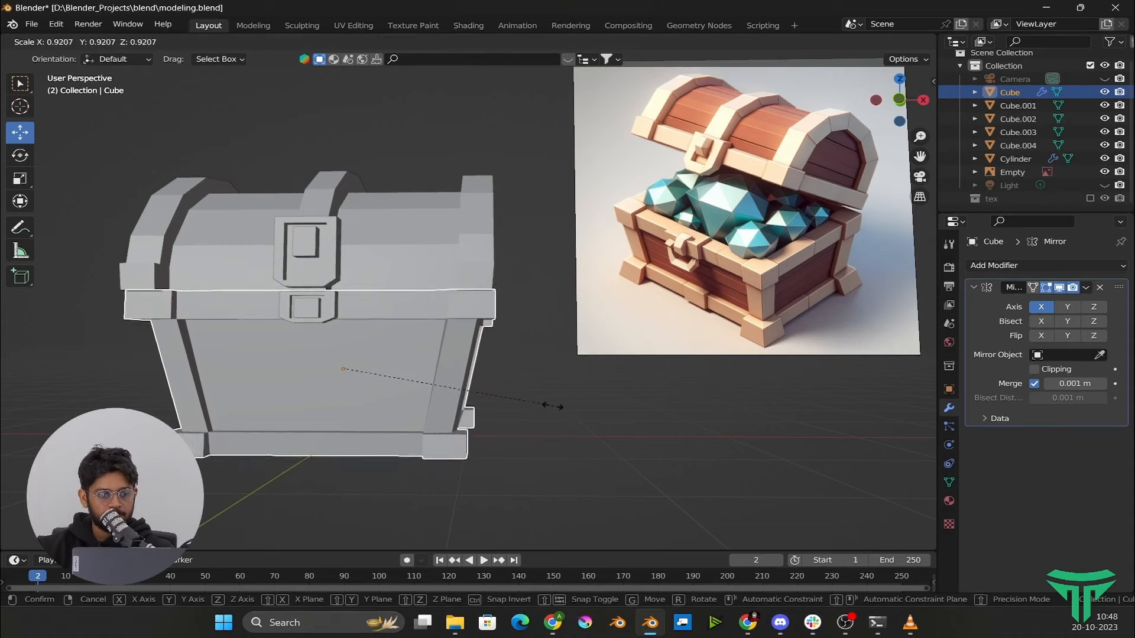
{"action": "left_click", "coordinate": [553, 406]}
Isolate the scaled chest base again and open its mesh for editing
{"action": "middle_click_drag", "start_coordinate": [473, 402], "coordinate": [291, 387]}
{"action": "scroll", "coordinate": [296, 385], "scroll_direction": "up", "scroll_amount": 3}
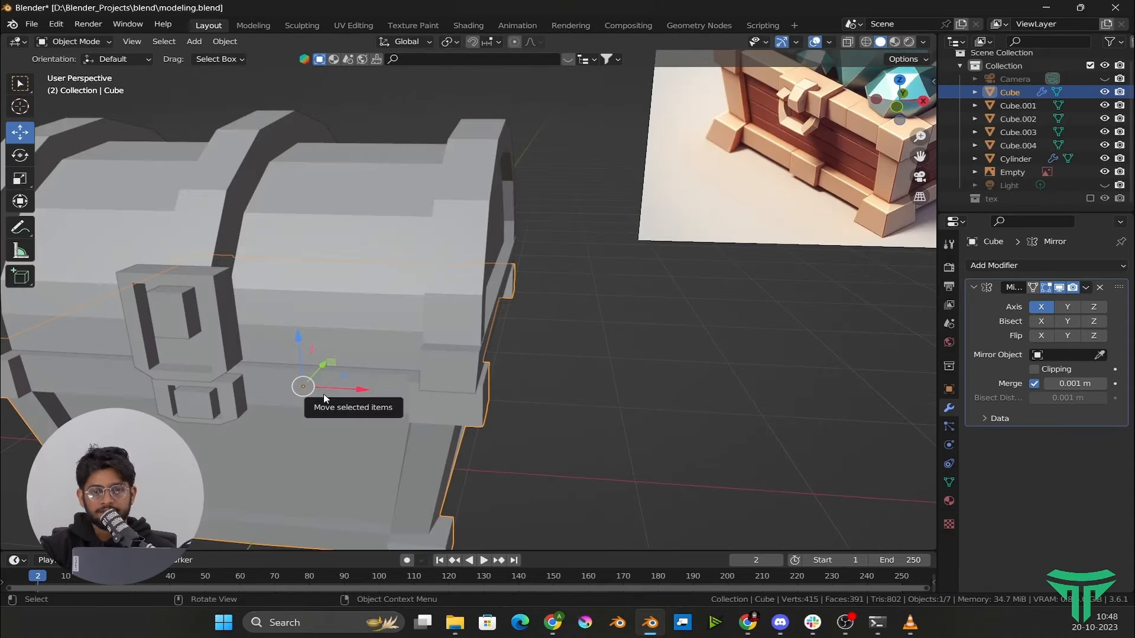
{"action": "key", "text": "KP_Divide"}
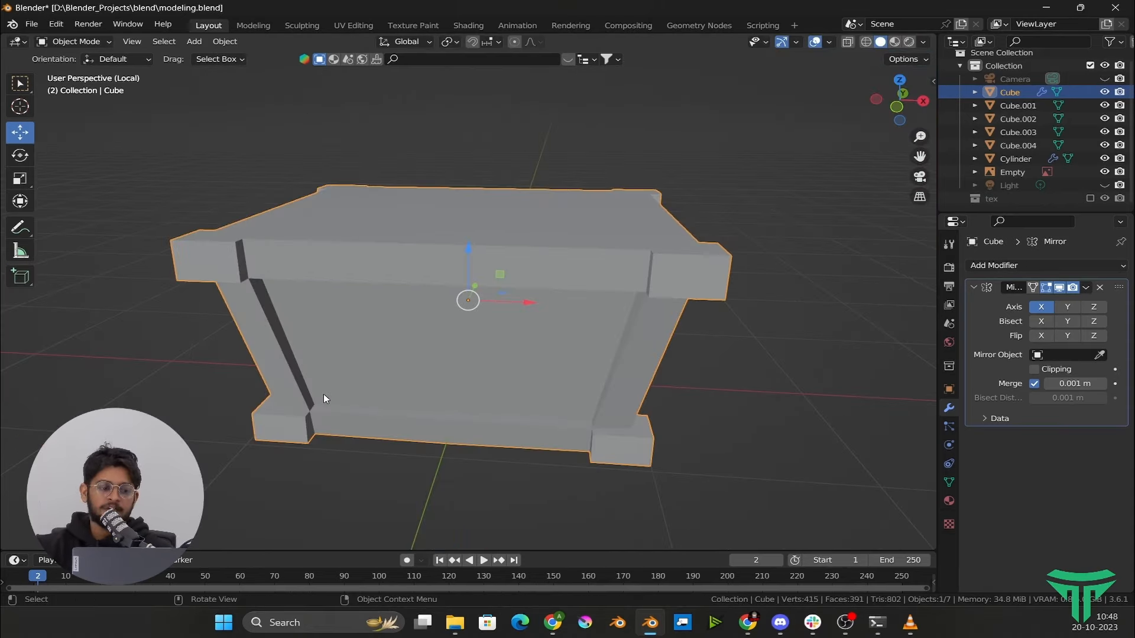
{"action": "scroll", "coordinate": [473, 330], "scroll_direction": "up", "scroll_amount": 4}
{"action": "middle_click_drag", "start_coordinate": [448, 359], "coordinate": [437, 353]}
{"action": "scroll", "coordinate": [438, 352], "scroll_direction": "down", "scroll_amount": 5}
{"action": "key", "text": "Tab"}
{"action": "scroll", "coordinate": [437, 349], "scroll_direction": "up", "scroll_amount": 4}
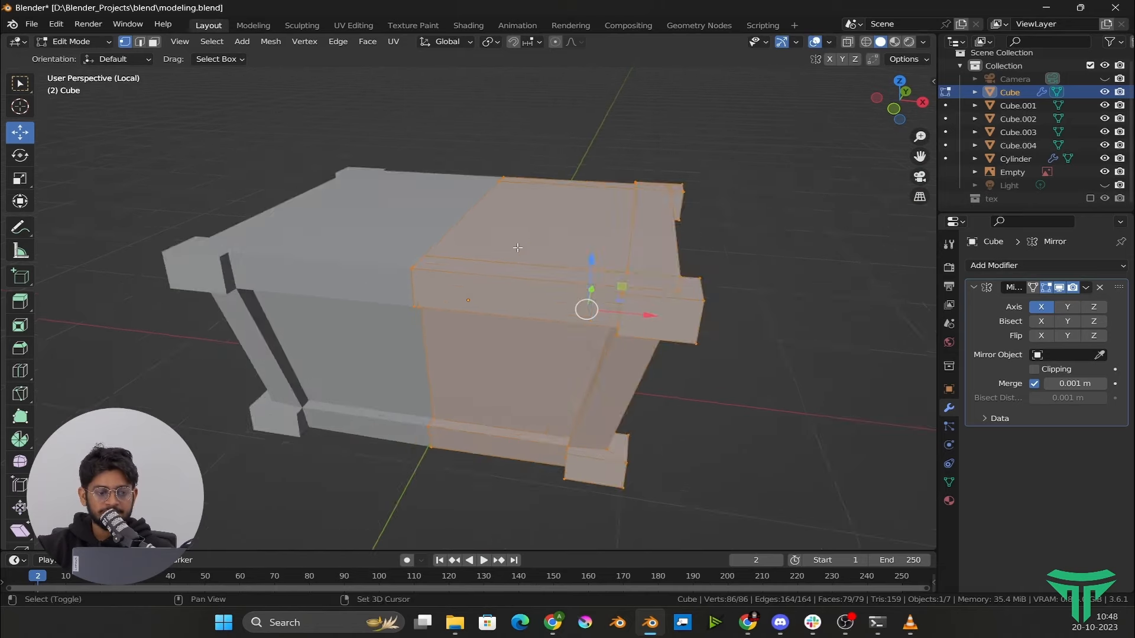
Delete the large face covering the top of the chest base inside the rim
{"action": "middle_click_drag", "start_coordinate": [488, 284], "coordinate": [391, 300], "text": "shift"}
{"action": "middle_click_drag", "start_coordinate": [390, 300], "coordinate": [393, 322]}
{"action": "scroll", "coordinate": [393, 322], "scroll_direction": "up", "scroll_amount": 2}
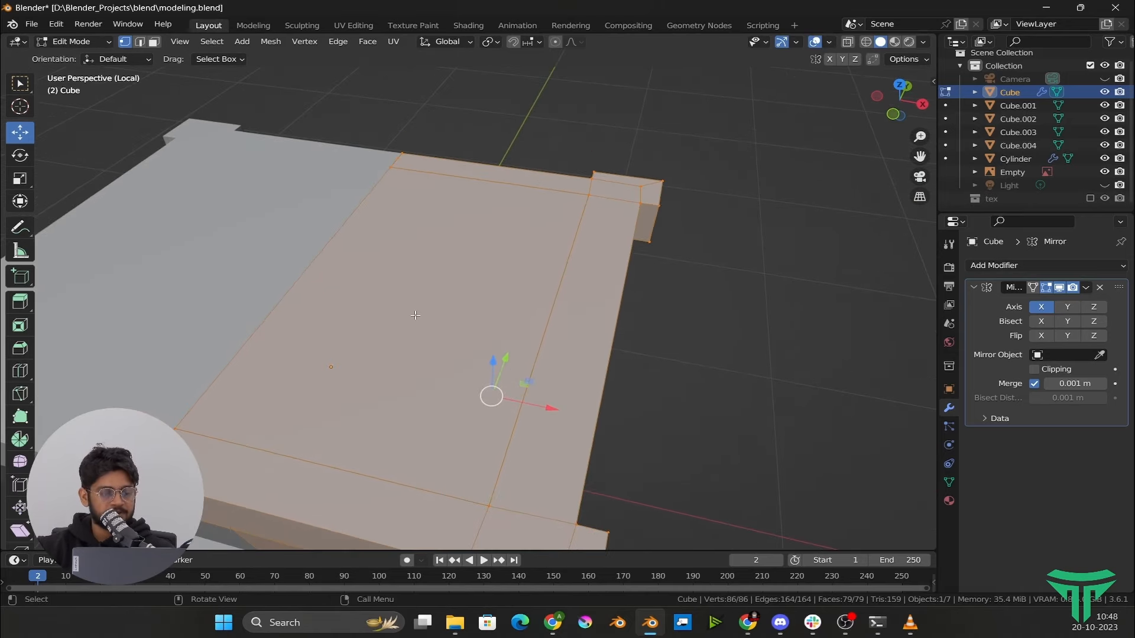
{"action": "key", "text": "3"}
{"action": "scroll", "coordinate": [428, 305], "scroll_direction": "down", "scroll_amount": 4}
{"action": "scroll", "coordinate": [452, 338], "scroll_direction": "up", "scroll_amount": 2}
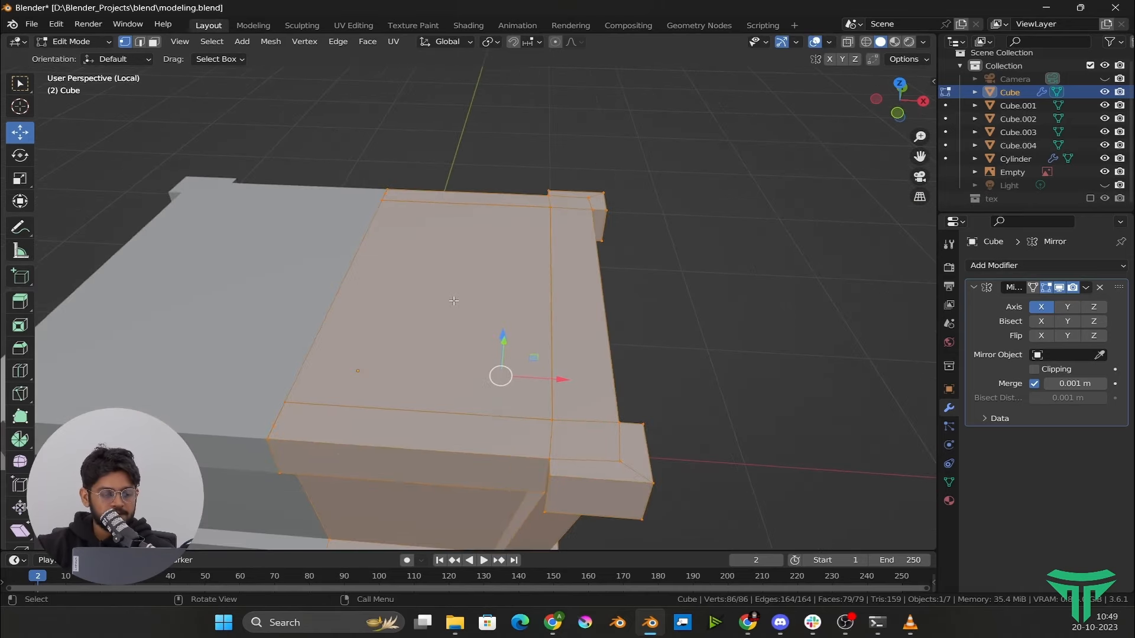
{"action": "scroll", "coordinate": [452, 339], "scroll_direction": "down", "scroll_amount": 2}
{"action": "scroll", "coordinate": [452, 339], "scroll_direction": "down", "scroll_amount": 2}
{"action": "left_click", "coordinate": [467, 277]}
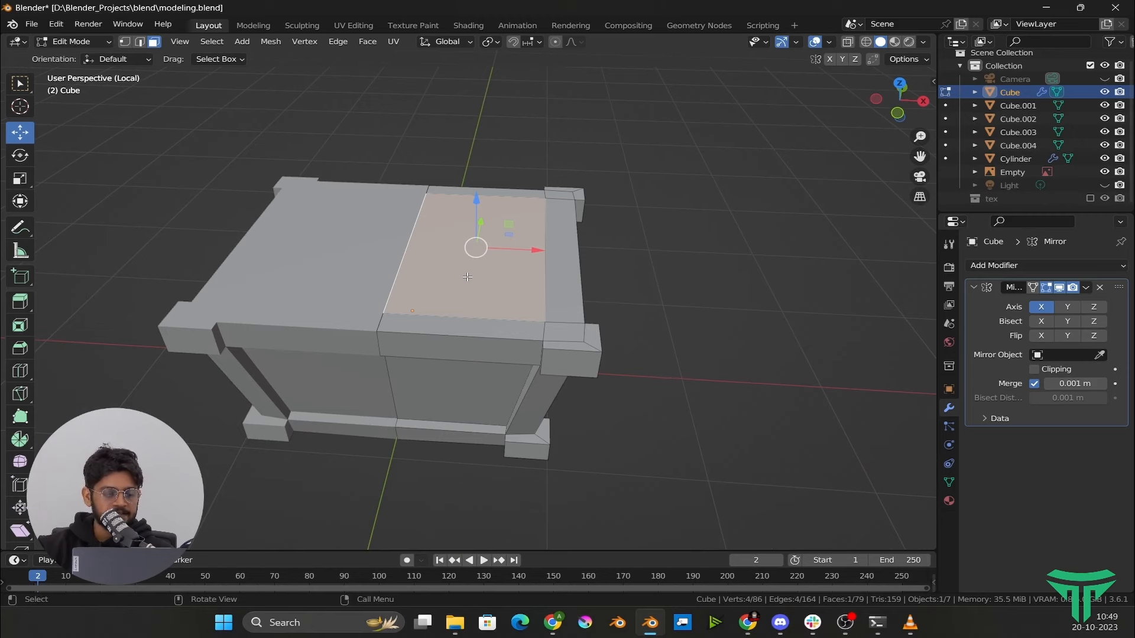
{"action": "key", "text": "x"}
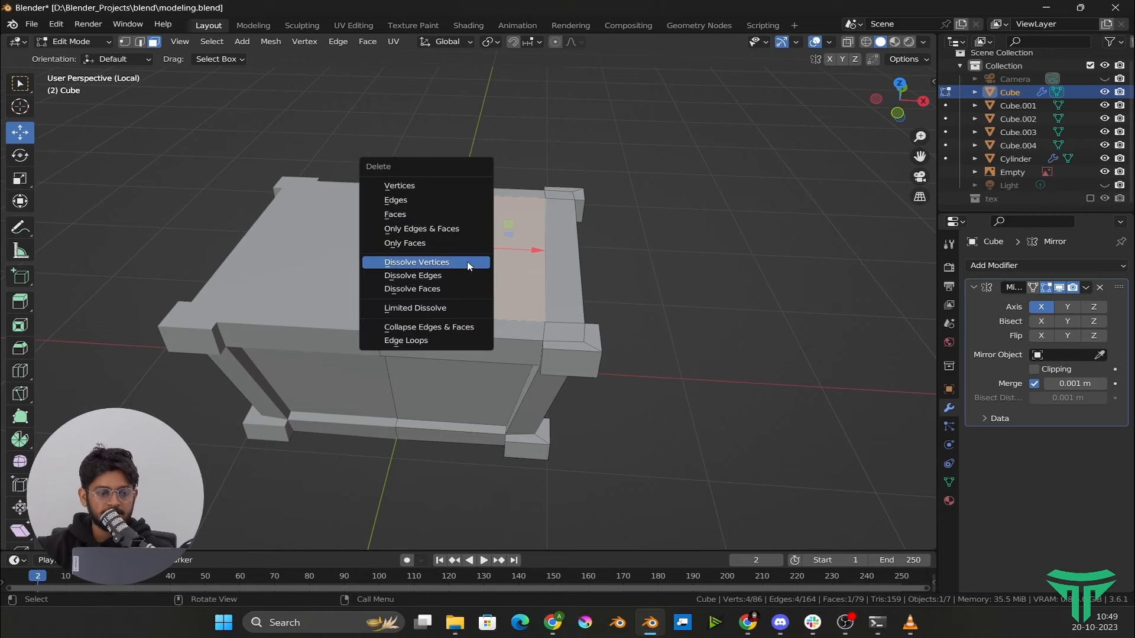
{"action": "left_click", "coordinate": [438, 213]}
Select the inner rim edges of the opened chest base and extrude them straight down along Z about 0.74 m
{"action": "middle_click_drag", "start_coordinate": [424, 260], "coordinate": [481, 273]}
{"action": "scroll", "coordinate": [411, 270], "scroll_direction": "up", "scroll_amount": 3}
{"action": "key", "text": "1"}
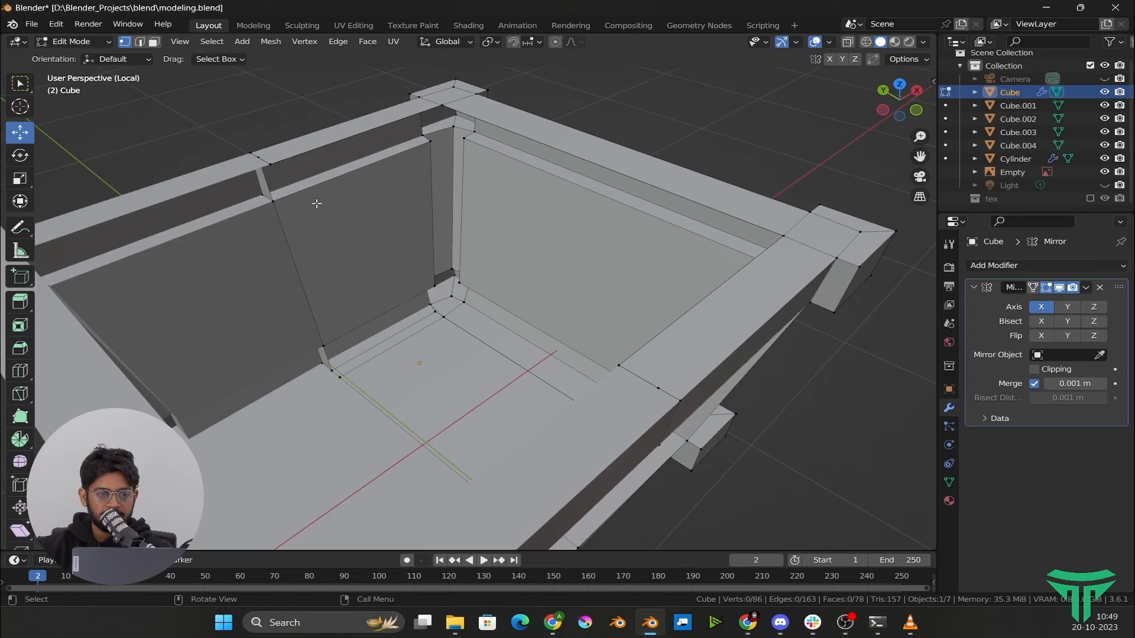
{"action": "middle_click_drag", "start_coordinate": [317, 203], "coordinate": [392, 329], "text": "shift"}
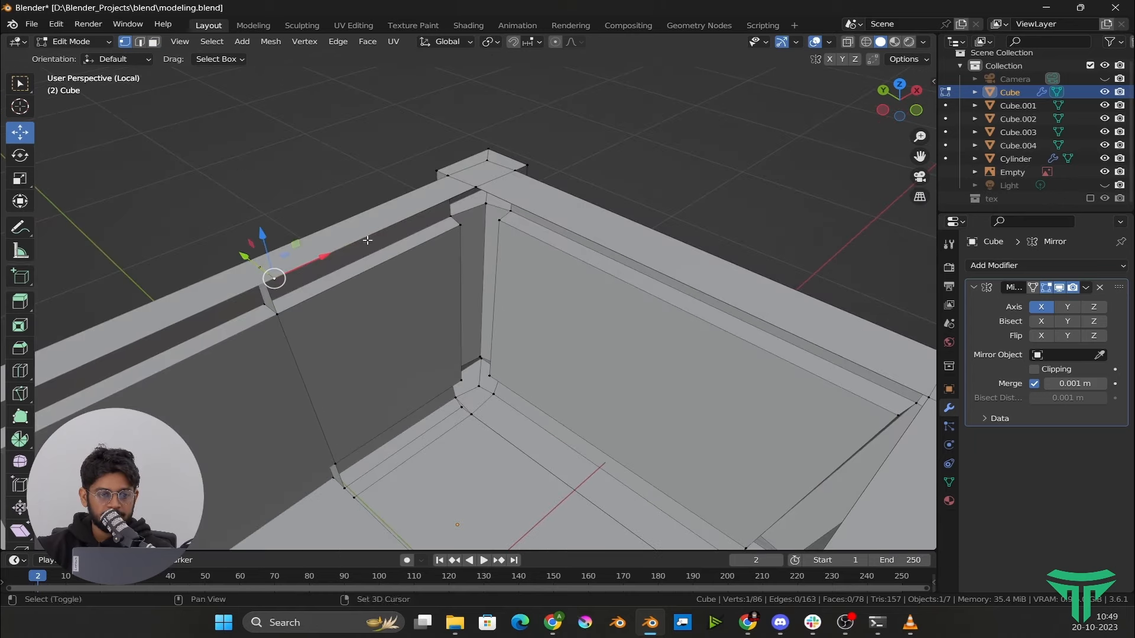
{"action": "middle_click_drag", "start_coordinate": [647, 251], "coordinate": [743, 244]}
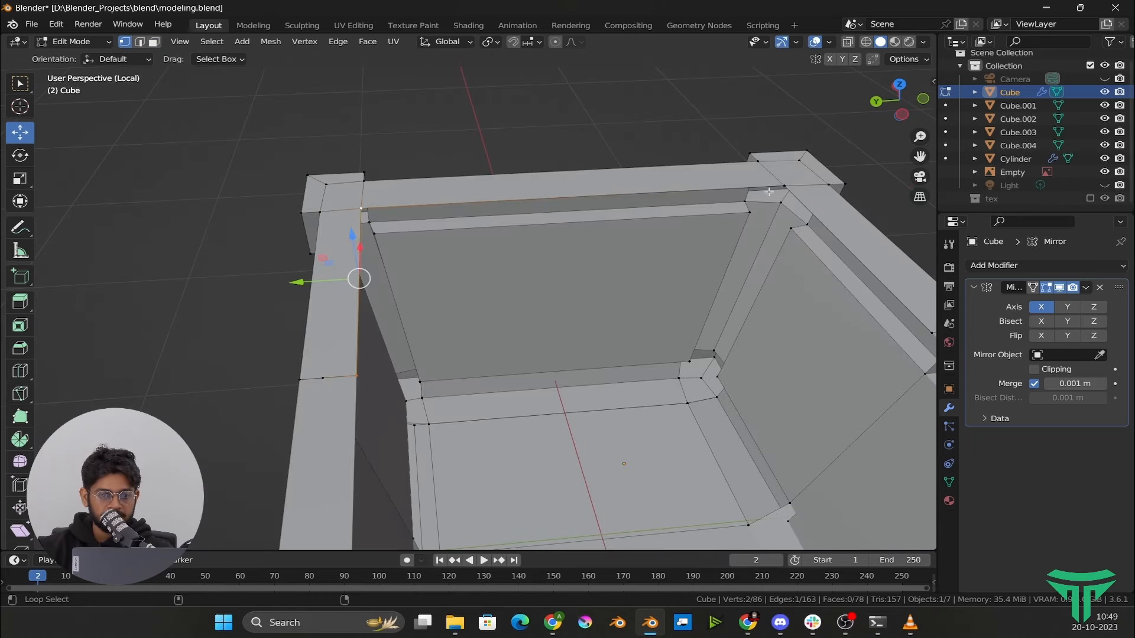
{"action": "middle_click_drag", "start_coordinate": [776, 191], "coordinate": [552, 267]}
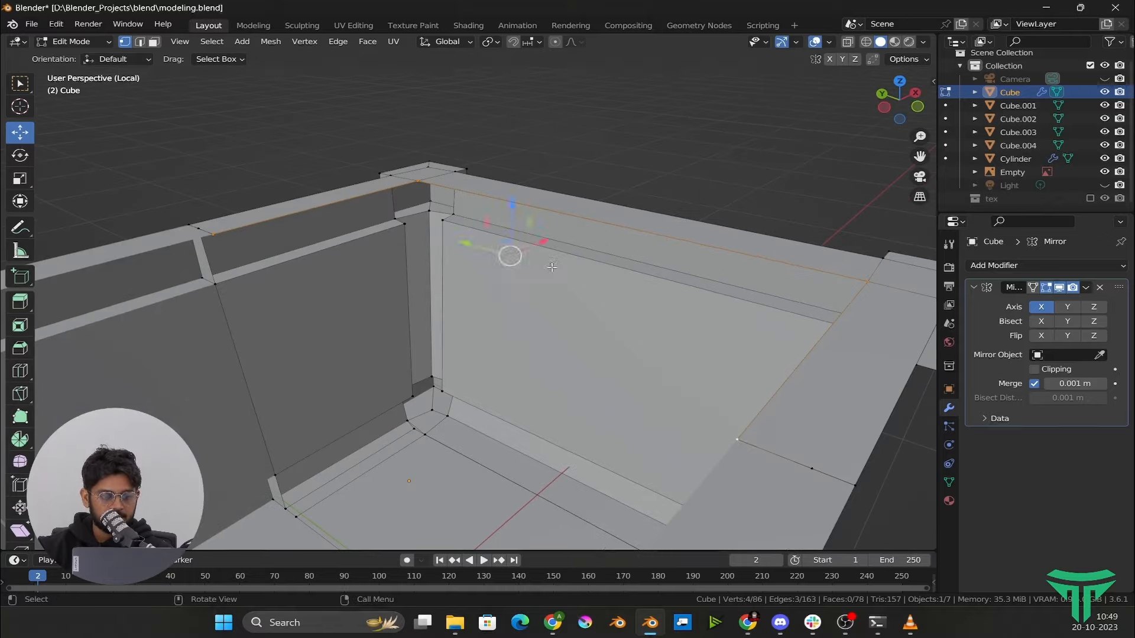
{"action": "key", "text": "g"}
{"action": "key", "text": "x"}
{"action": "key", "text": "z"}
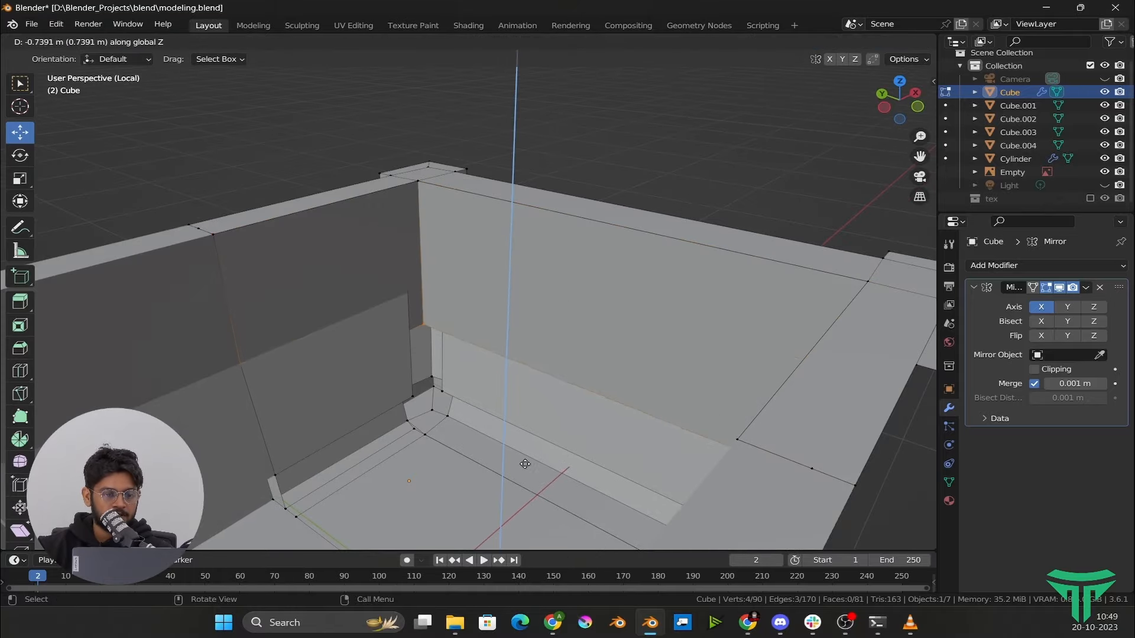
{"action": "left_click", "coordinate": [519, 463]}
Lower the extruded inner walls' bottom edges along Z and scale them to fit inside the base
{"action": "scroll", "coordinate": [540, 148], "scroll_direction": "down", "scroll_amount": 5}
{"action": "key", "text": "g"}
{"action": "key", "text": "z"}
{"action": "left_click", "coordinate": [646, 328]}
{"action": "key", "text": "s"}
{"action": "left_click", "coordinate": [631, 329]}
Enable Clipping on the base's Mirror modifier and move the inner wall's stray bottom vertex onto the centre line
{"action": "scroll", "coordinate": [473, 195], "scroll_direction": "up", "scroll_amount": 3}
{"action": "middle_click_drag", "start_coordinate": [459, 183], "coordinate": [405, 243]}
{"action": "left_click", "coordinate": [391, 229]}
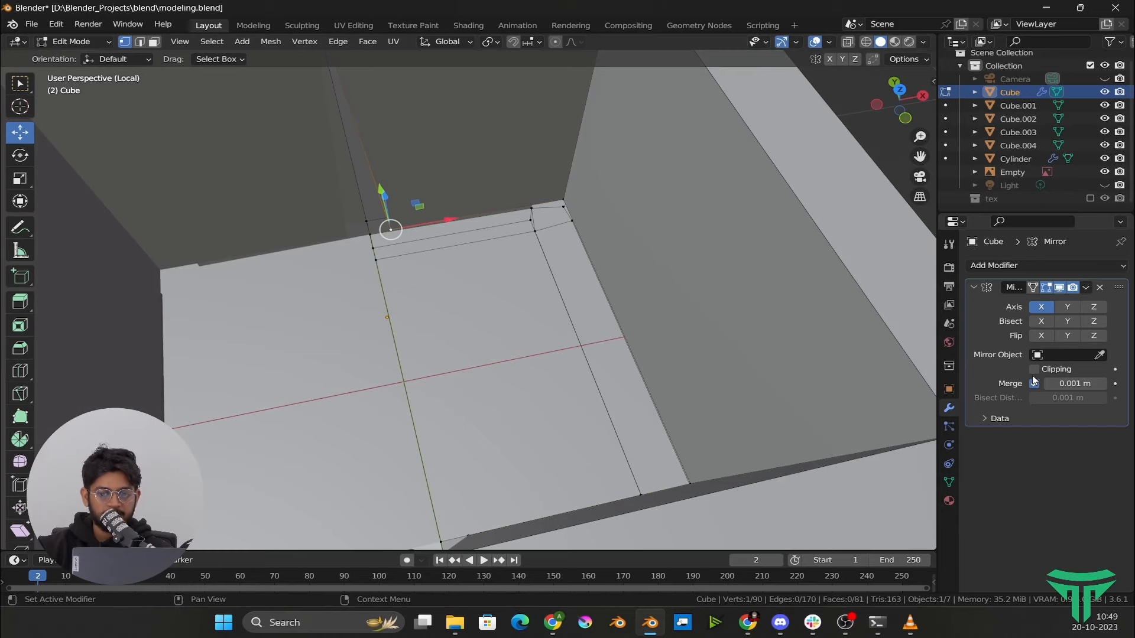
{"action": "key", "text": "g"}
{"action": "left_click", "coordinate": [372, 232]}
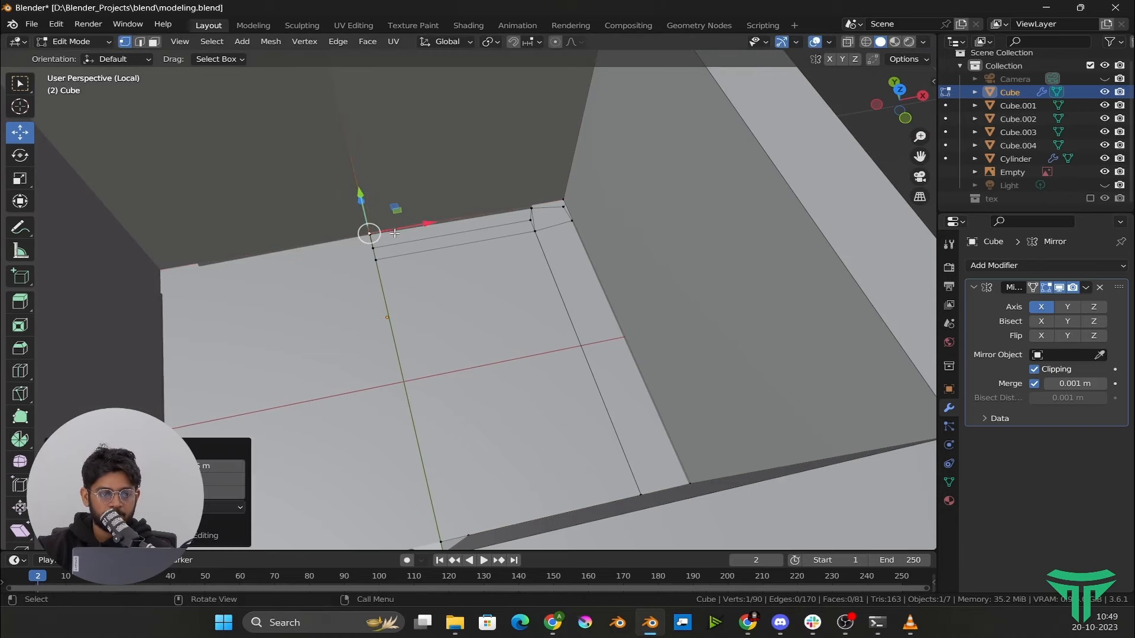
Return to Object Mode and leave local view to show the whole chest with the reference image
{"action": "middle_click_drag", "start_coordinate": [372, 231], "coordinate": [444, 338]}
{"action": "scroll", "coordinate": [369, 247], "scroll_direction": "down", "scroll_amount": 5}
{"action": "key", "text": "Tab"}
{"action": "scroll", "coordinate": [459, 348], "scroll_direction": "down", "scroll_amount": 4}
{"action": "scroll", "coordinate": [442, 353], "scroll_direction": "up", "scroll_amount": 4}
{"action": "key", "text": "KP_Divide"}
{"action": "scroll", "coordinate": [525, 349], "scroll_direction": "up", "scroll_amount": 3}
{"action": "scroll", "coordinate": [526, 328], "scroll_direction": "down", "scroll_amount": 3}
Scale down the lid's latch plate and its inner block together and lower them along Z toward the lid's edge
{"action": "left_click", "coordinate": [446, 304]}
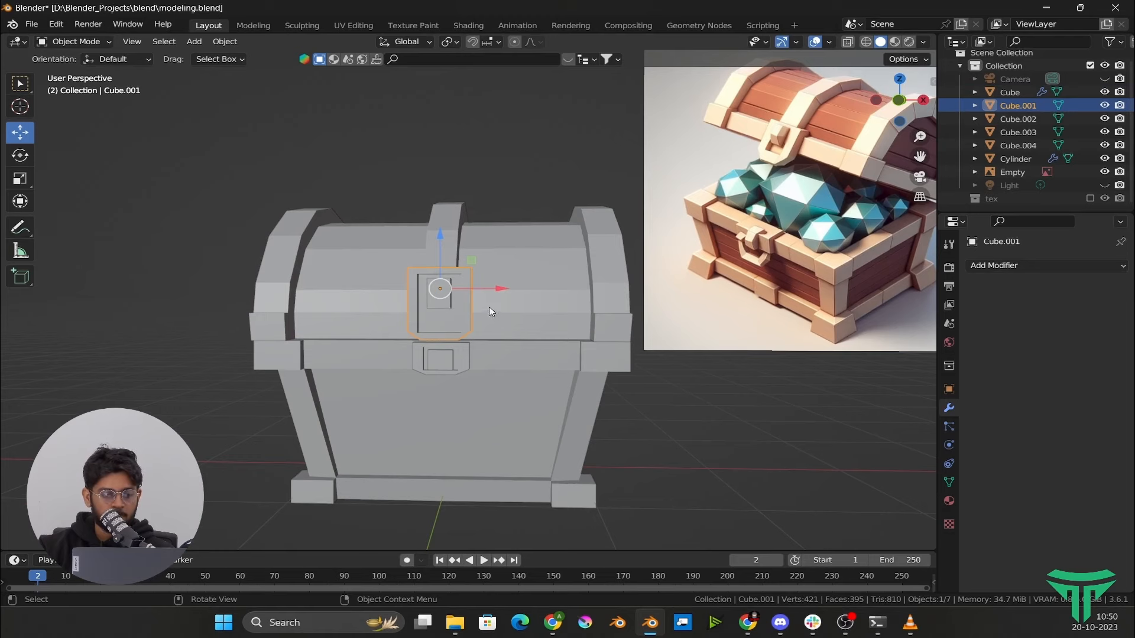
{"action": "scroll", "coordinate": [488, 307], "scroll_direction": "up", "scroll_amount": 2}
{"action": "scroll", "coordinate": [463, 310], "scroll_direction": "down", "scroll_amount": 2}
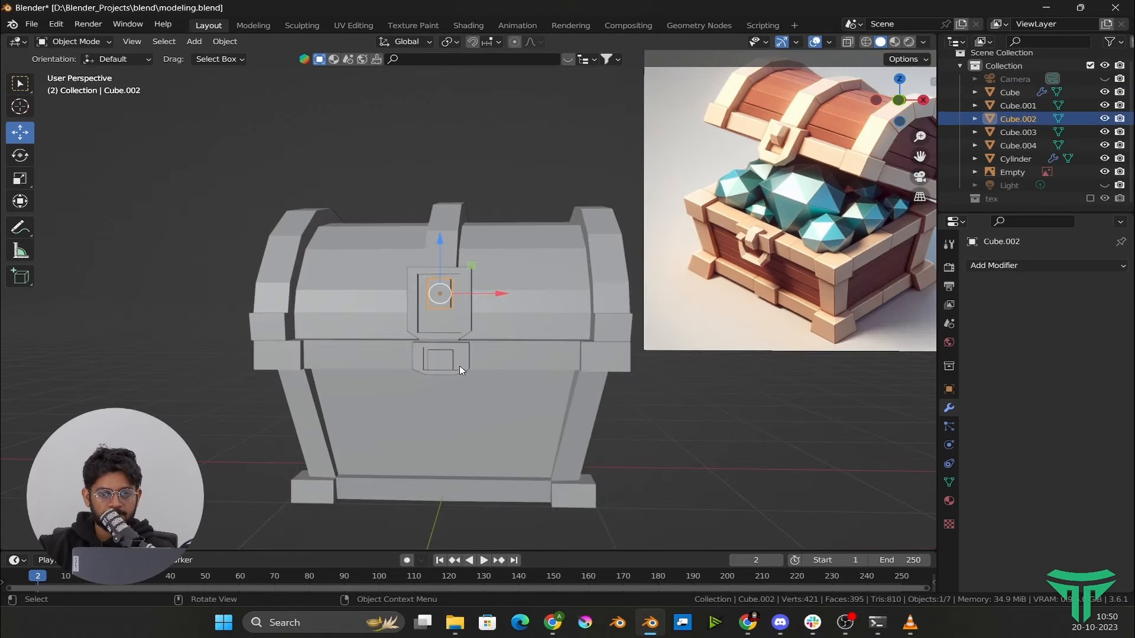
{"action": "scroll", "coordinate": [460, 368], "scroll_direction": "up", "scroll_amount": 3}
{"action": "middle_click_drag", "start_coordinate": [459, 372], "coordinate": [587, 339], "text": "shift"}
{"action": "left_click", "coordinate": [579, 350]}
{"action": "key", "text": "s"}
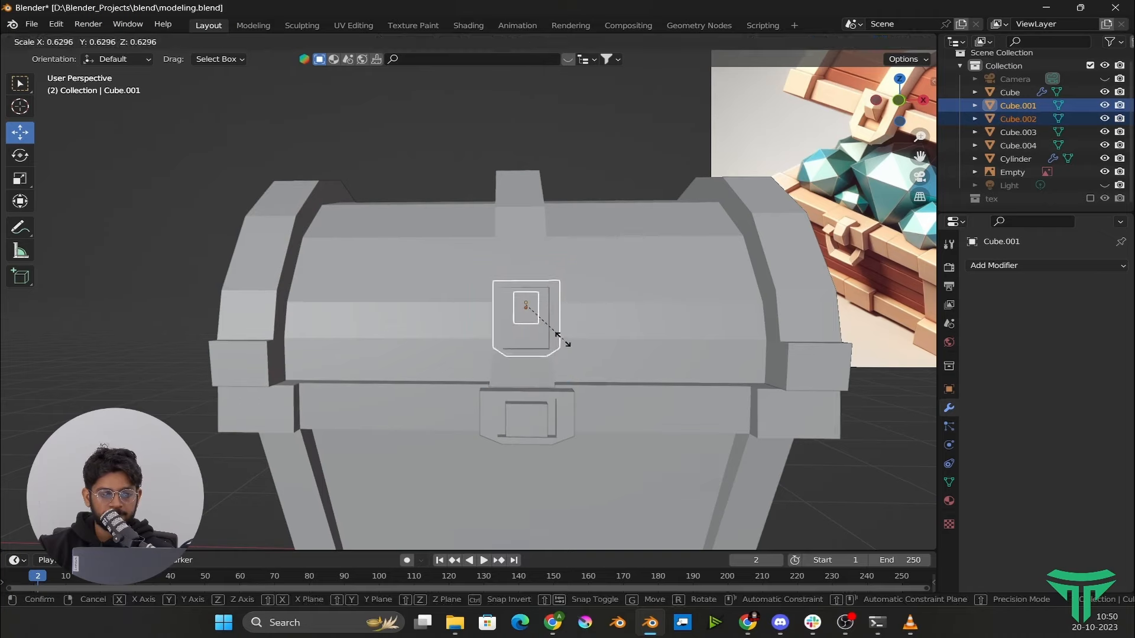
{"action": "key", "text": "g"}
{"action": "key", "text": "z"}
Scale down the base's latch plate and its inner block together and reposition them along Z beneath the upper latch
{"action": "left_click", "coordinate": [531, 434]}
{"action": "left_click", "coordinate": [530, 433], "text": "shift"}
{"action": "key", "text": "s"}
{"action": "key", "text": "g"}
{"action": "key", "text": "z"}
{"action": "left_click", "coordinate": [571, 403]}
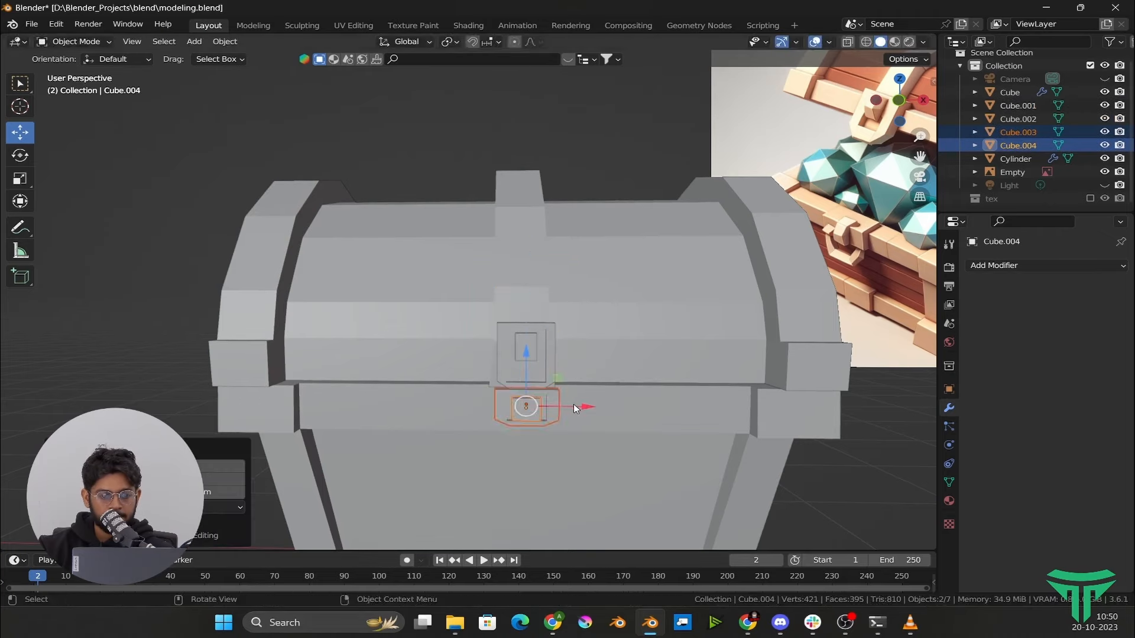
In the lid mesh, flatten the side face loop of the centre band by scaling it to 0 along X
{"action": "left_click", "coordinate": [544, 374]}
{"action": "key", "text": "KP_Decimal"}
{"action": "left_click", "coordinate": [488, 301], "text": "shift"}
{"action": "key", "text": "s"}
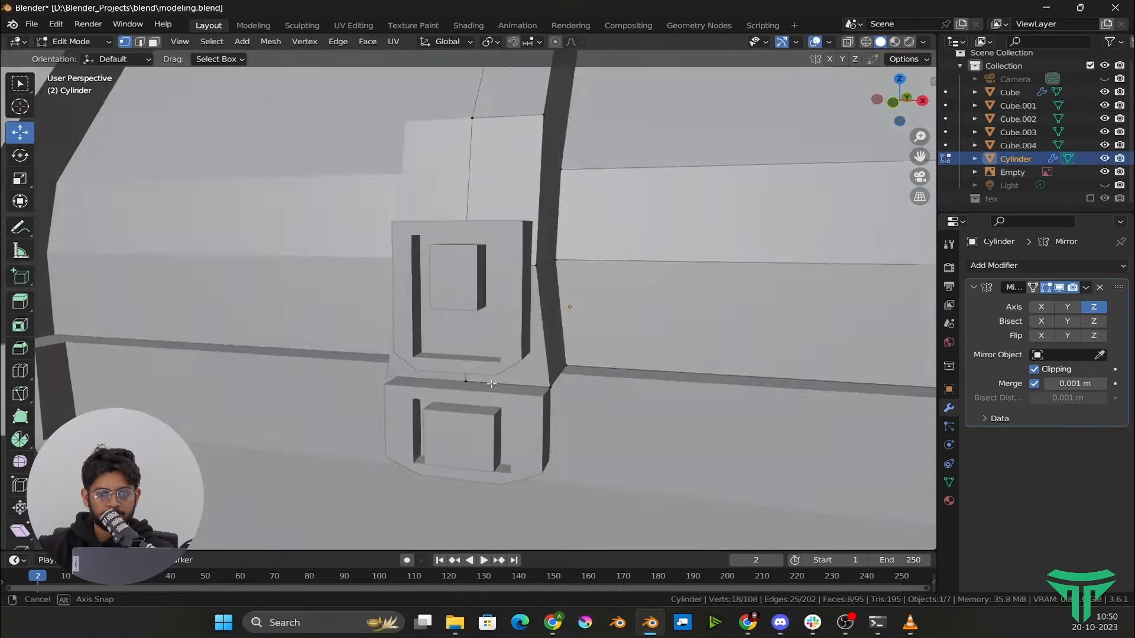
{"action": "mouse_move", "coordinate": [591, 296]}
{"action": "middle_mouse_down"}
{"action": "mouse_move", "coordinate": [609, 278]}
{"action": "mouse_move", "coordinate": [589, 307]}
{"action": "mouse_move", "coordinate": [591, 284]}
{"action": "mouse_move", "coordinate": [659, 233]}
{"action": "mouse_move", "coordinate": [583, 277]}
{"action": "middle_mouse_up"}
{"action": "left_click", "coordinate": [532, 189], "text": "alt"}
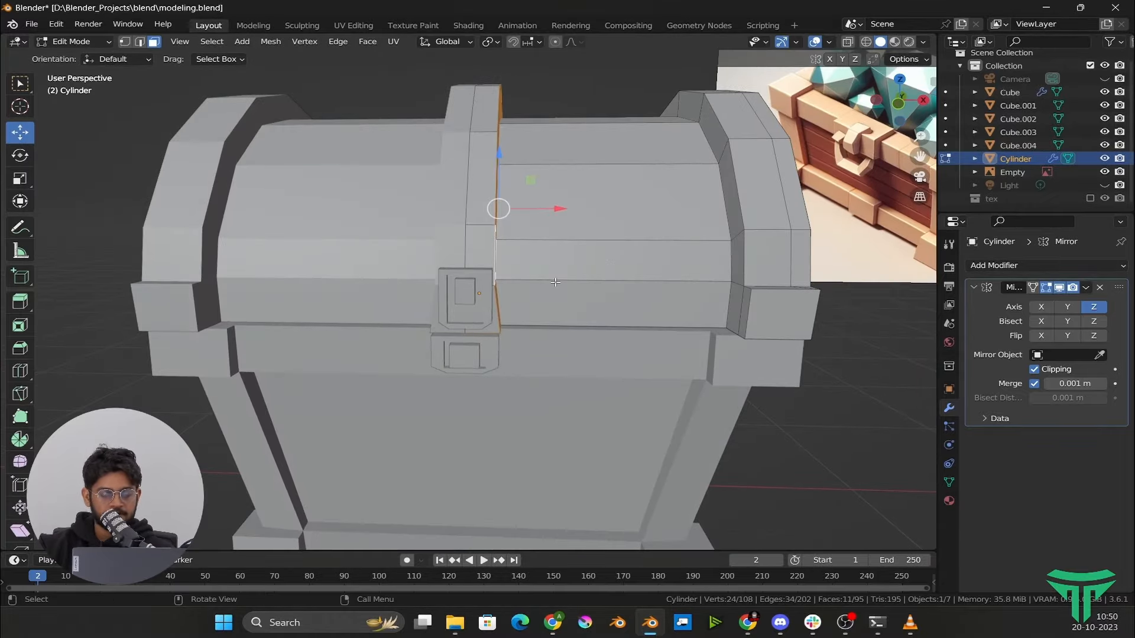
{"action": "key", "text": "s"}
{"action": "key", "text": "x"}
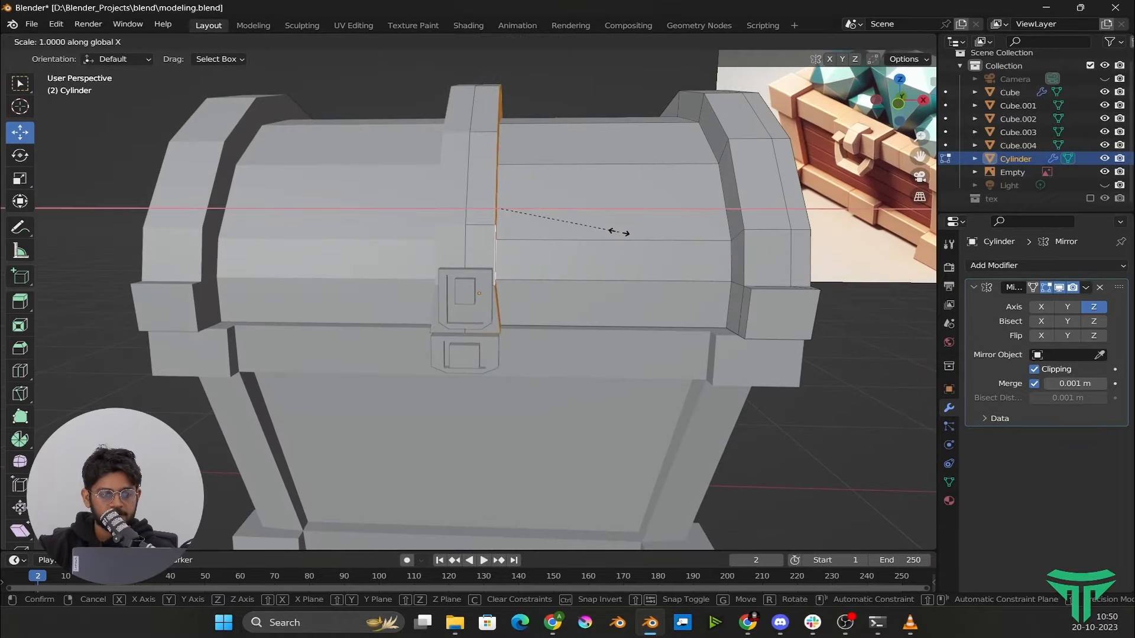
{"action": "key", "text": "0"}
{"action": "key", "text": "Return"}
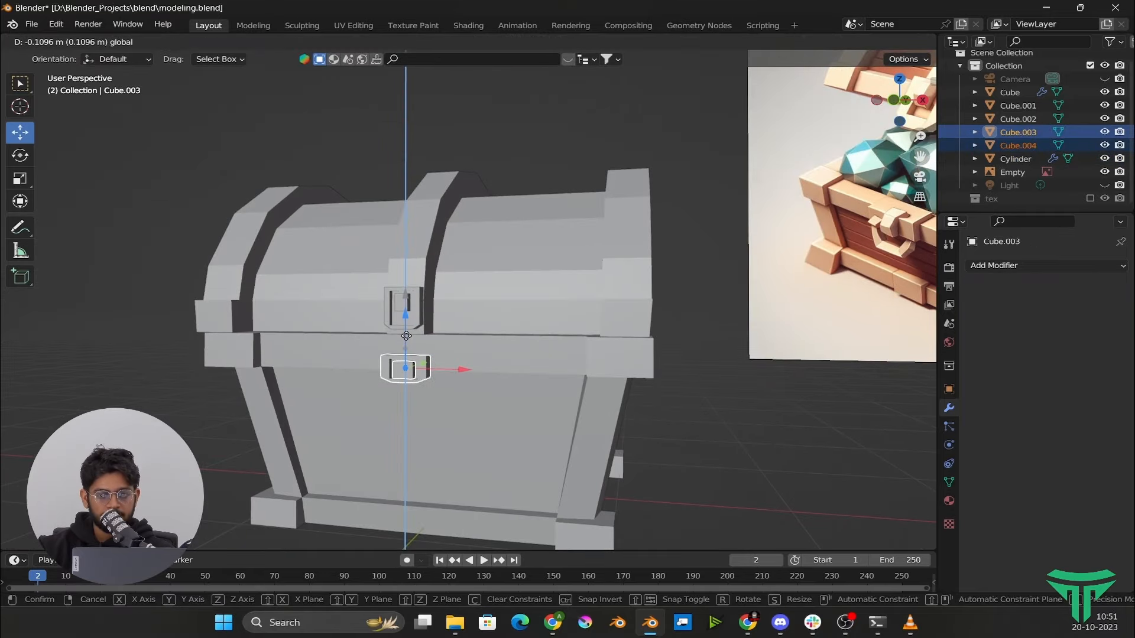
Lower the base's latch plate and inner block about 0.11 m along Z, and shrink the inner block
{"action": "left_click", "coordinate": [406, 336]}
{"action": "left_click", "coordinate": [402, 376]}
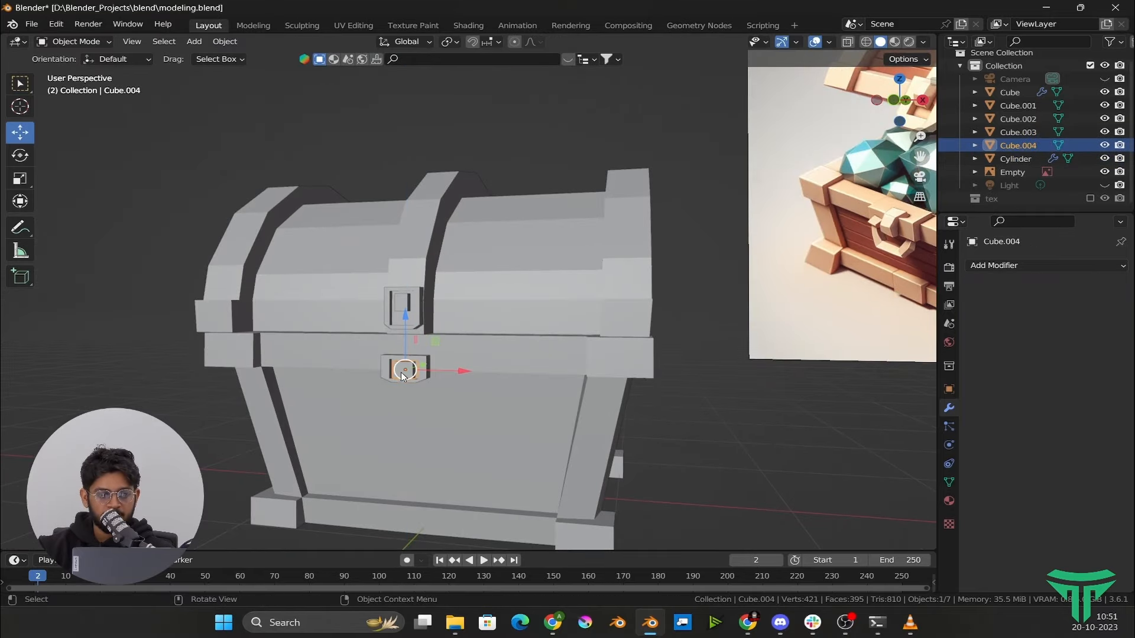
{"action": "key", "text": "g"}
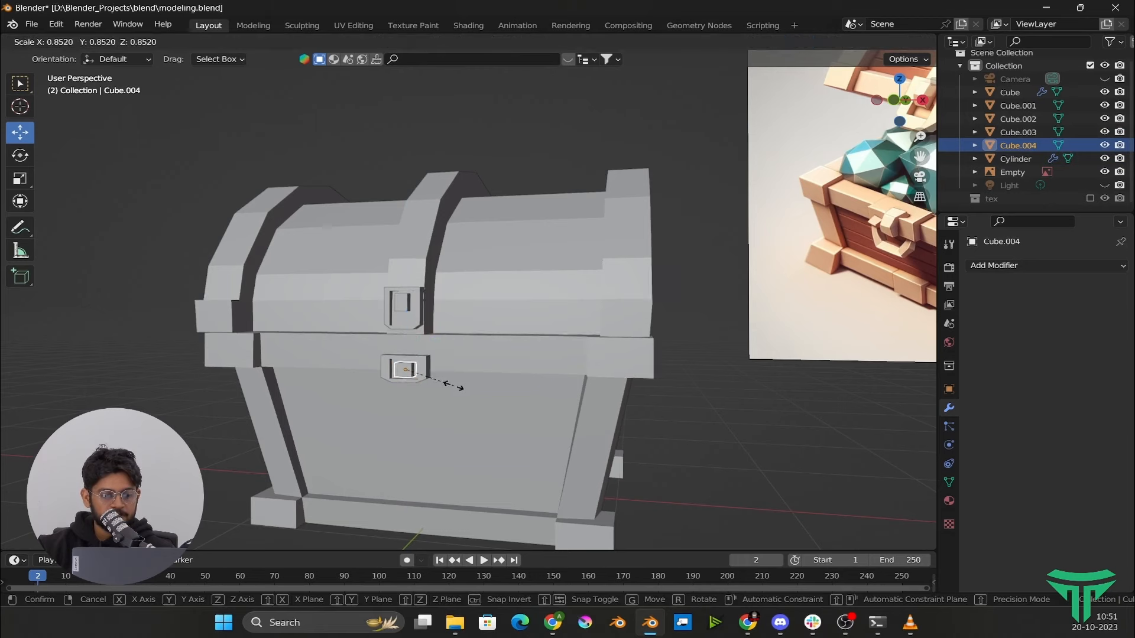
{"action": "left_click", "coordinate": [438, 381]}
{"action": "middle_click_drag", "start_coordinate": [437, 381], "coordinate": [554, 266], "text": "ctrl"}
{"action": "scroll", "coordinate": [555, 295], "scroll_direction": "up", "scroll_amount": 2}
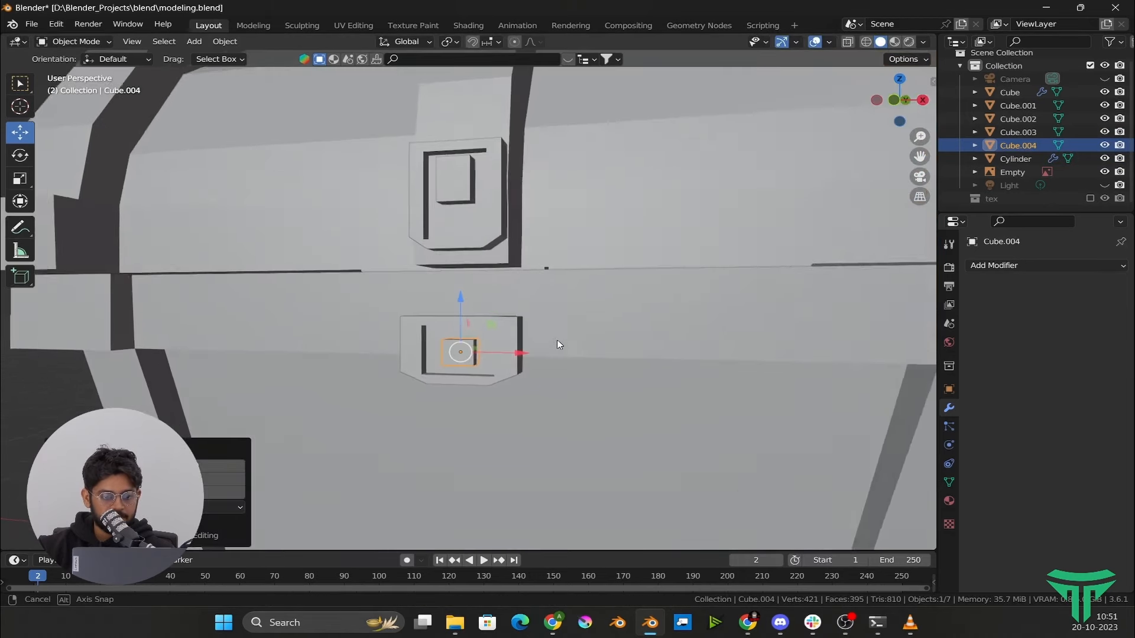
Duplicate the lower latch's inner block in place and stretch the copy along X into a bar wider than the plate
{"action": "middle_click_drag", "start_coordinate": [558, 343], "coordinate": [535, 340]}
{"action": "key", "text": "shift+d"}
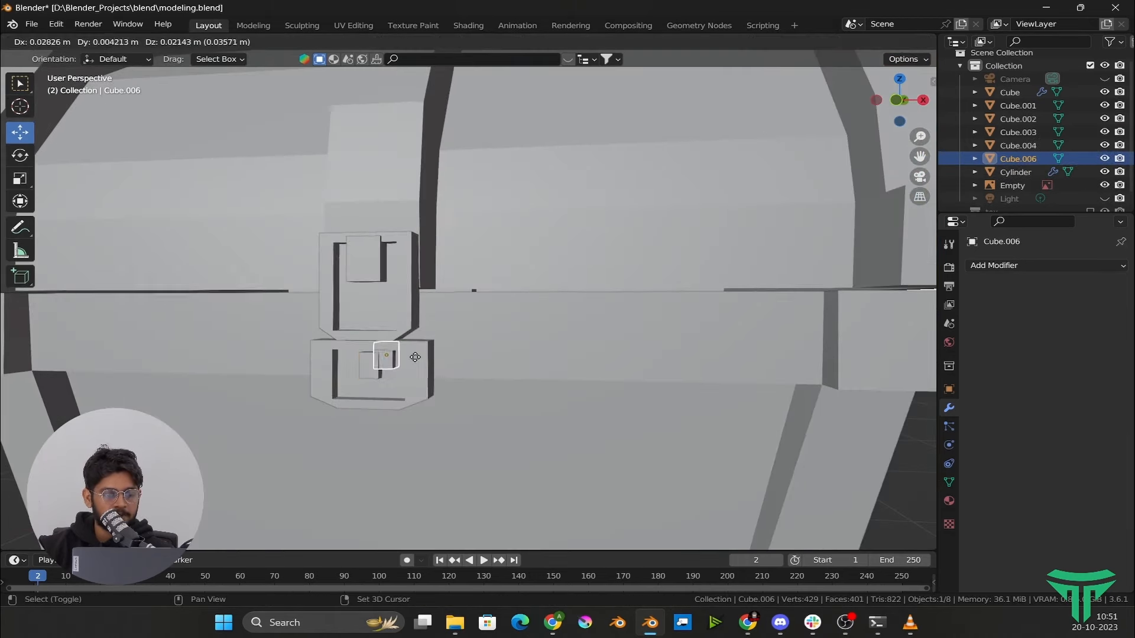
{"action": "left_click", "coordinate": [416, 362]}
{"action": "key", "text": "s"}
{"action": "key", "text": "x"}
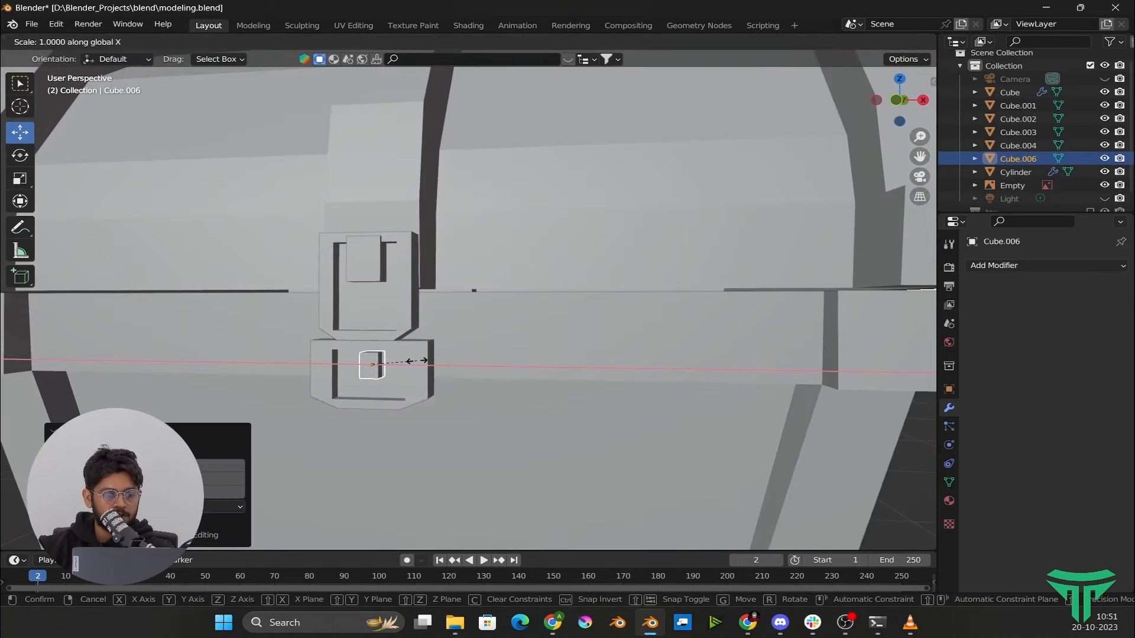
{"action": "left_click", "coordinate": [722, 379]}
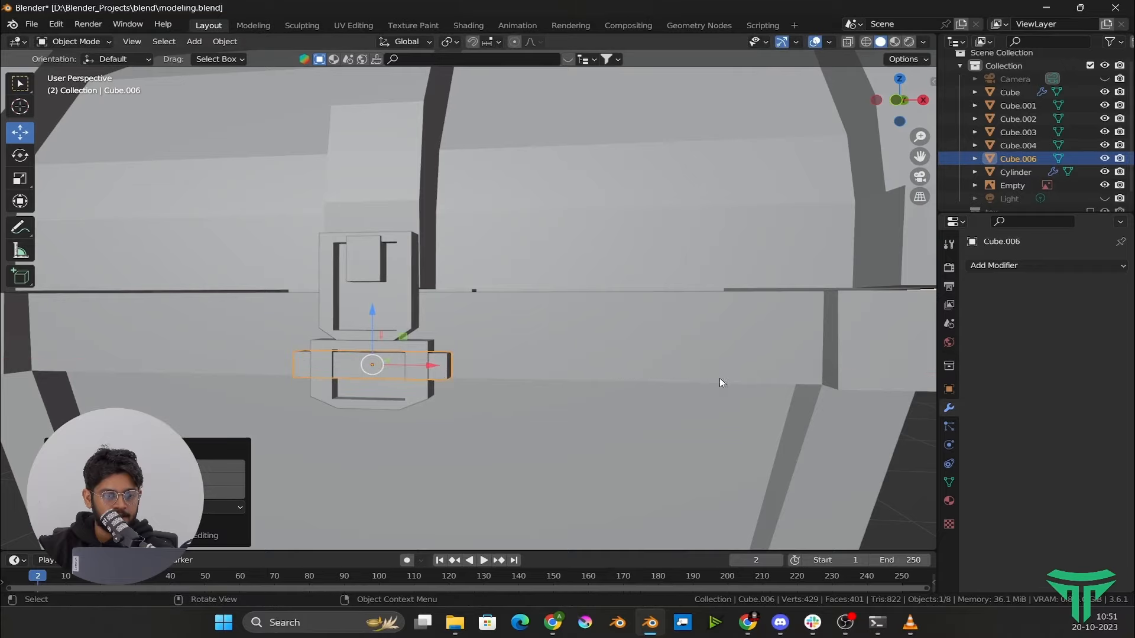
Scale the latch crossbar to about 1.8 along Z and adjust its height behind the lower latch plate
{"action": "middle_click_drag", "start_coordinate": [721, 379], "coordinate": [367, 331]}
{"action": "key", "text": "s"}
{"action": "key", "text": "z"}
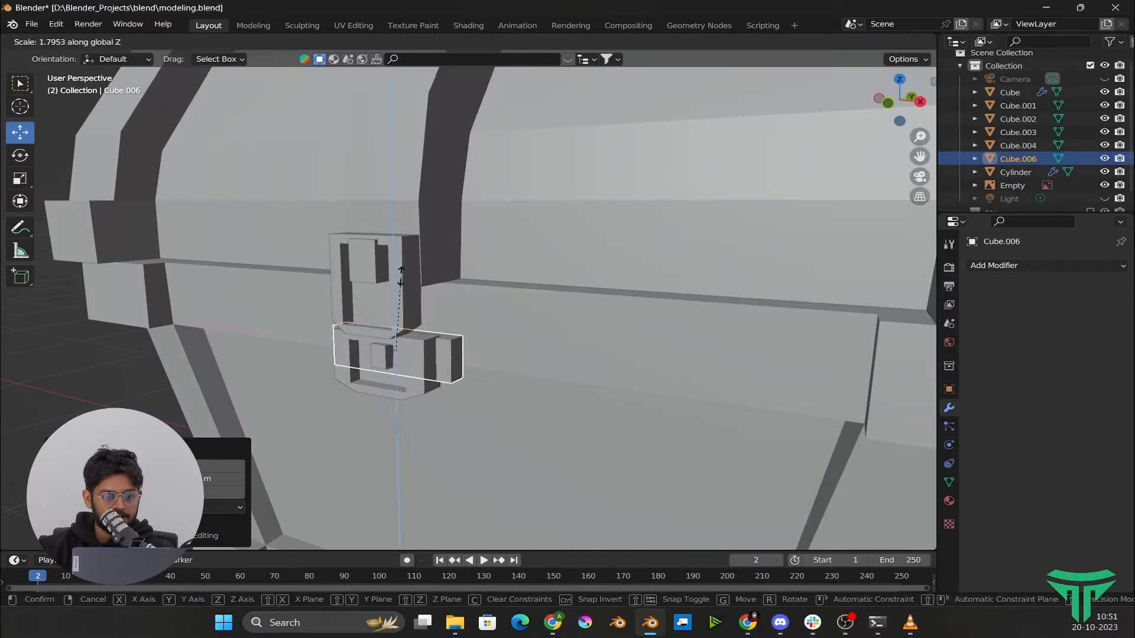
{"action": "left_click", "coordinate": [381, 277]}
{"action": "key", "text": "g"}
{"action": "key", "text": "z"}
{"action": "left_click", "coordinate": [378, 254]}
{"action": "middle_click_drag", "start_coordinate": [325, 261], "coordinate": [368, 304]}
{"action": "left_click", "coordinate": [250, 374]}
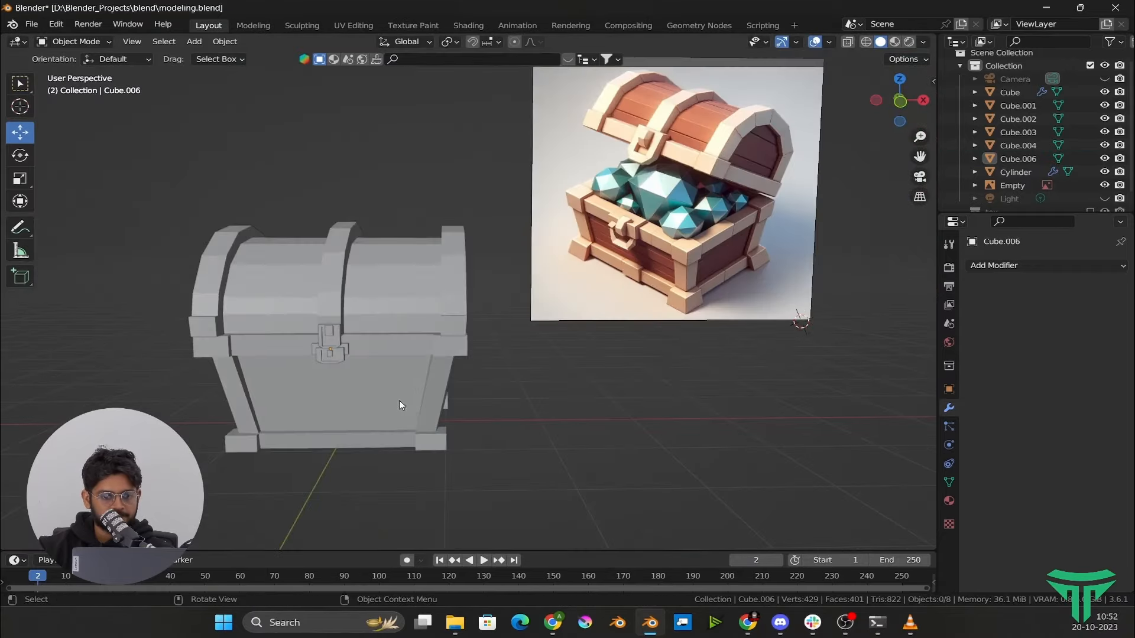
Select the lower latch parts together and raise them slightly along Z
{"action": "scroll", "coordinate": [388, 330], "scroll_direction": "up", "scroll_amount": 6}
{"action": "left_click", "coordinate": [320, 407]}
{"action": "left_click", "coordinate": [299, 421], "text": "shift"}
{"action": "left_click", "coordinate": [270, 419], "text": "shift"}
{"action": "left_click_drag", "start_coordinate": [272, 373], "coordinate": [272, 352]}
{"action": "left_click", "coordinate": [273, 352]}
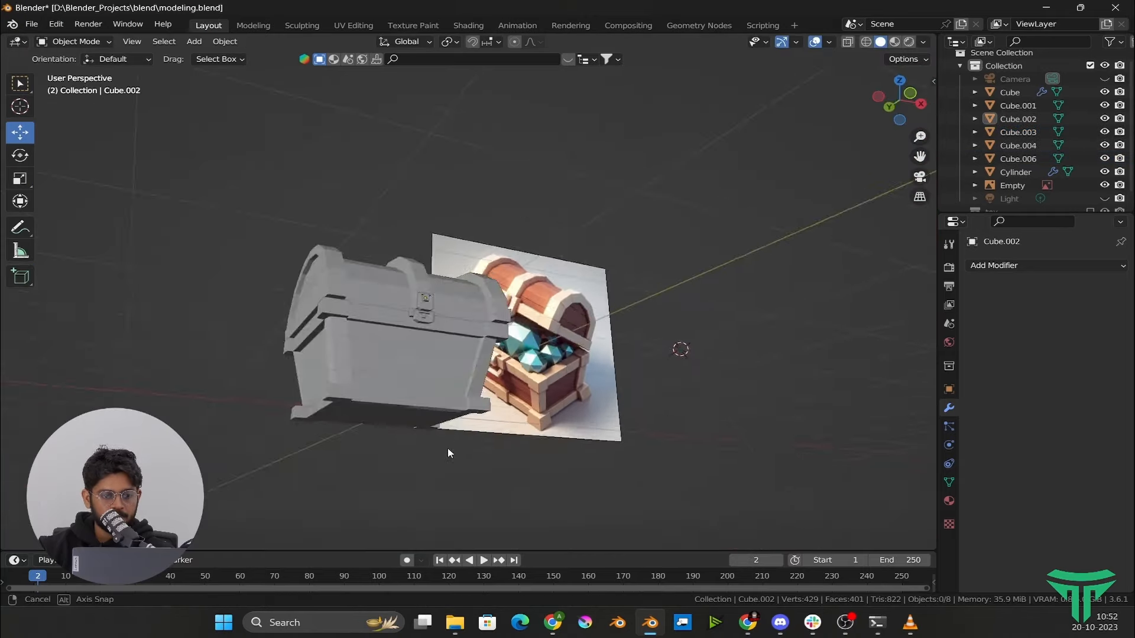
Examine the finished chest model from several angles and compare it with the reference image
{"action": "middle_click_drag", "start_coordinate": [448, 448], "coordinate": [480, 473]}
{"action": "scroll", "coordinate": [540, 470], "scroll_direction": "up", "scroll_amount": 2}
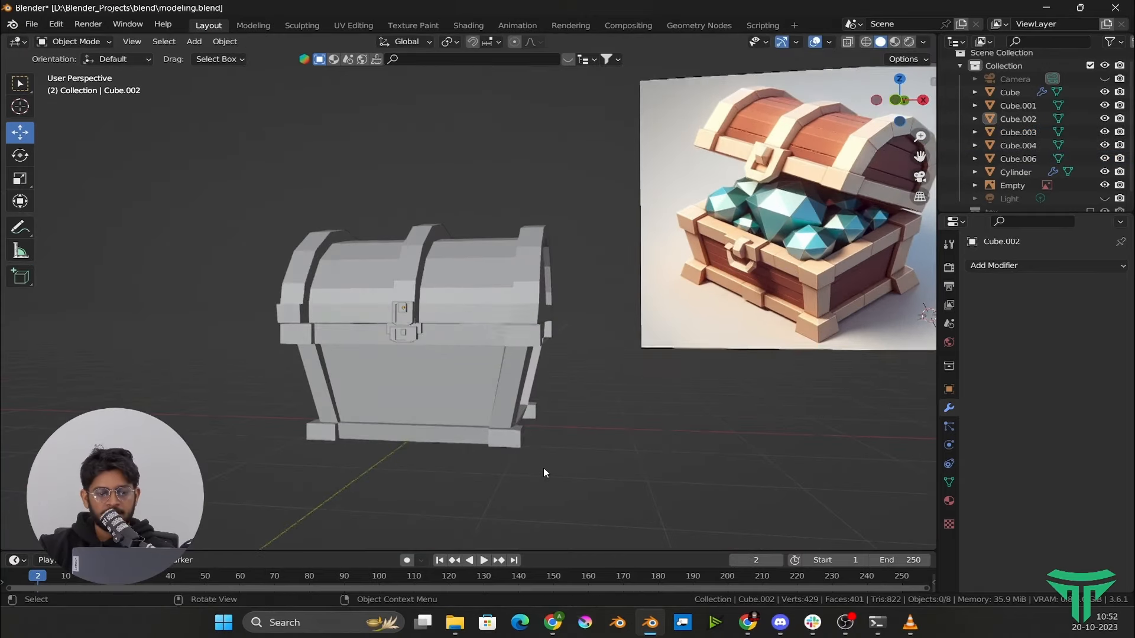
{"action": "scroll", "coordinate": [544, 466], "scroll_direction": "up", "scroll_amount": 3}
{"action": "scroll", "coordinate": [333, 297], "scroll_direction": "down", "scroll_amount": 4}
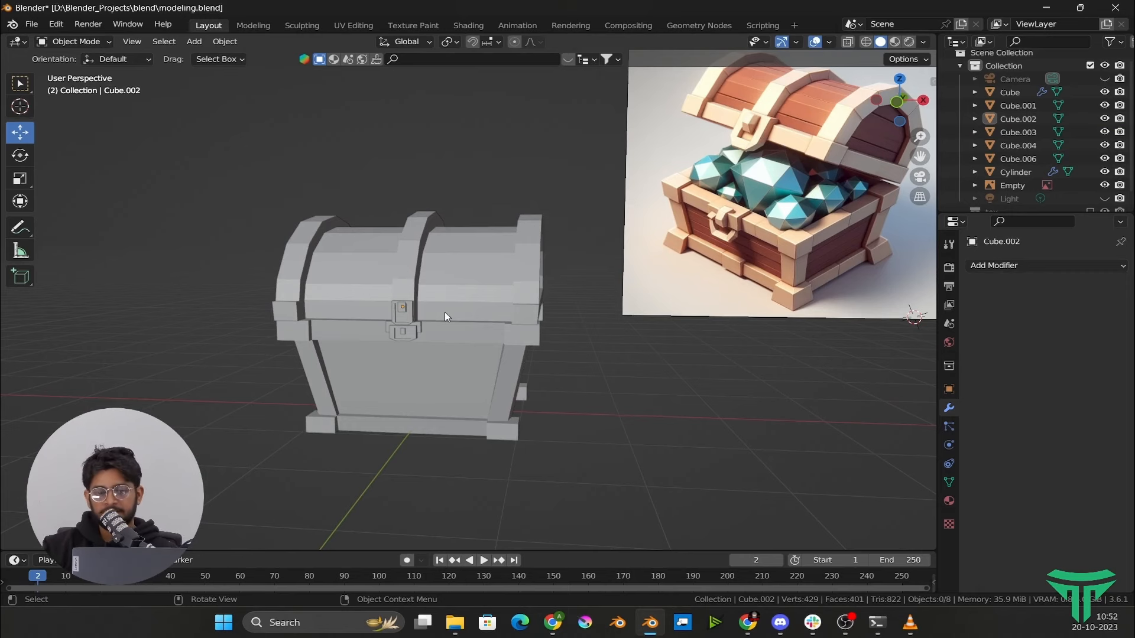
{"action": "scroll", "coordinate": [444, 312], "scroll_direction": "up", "scroll_amount": 3}
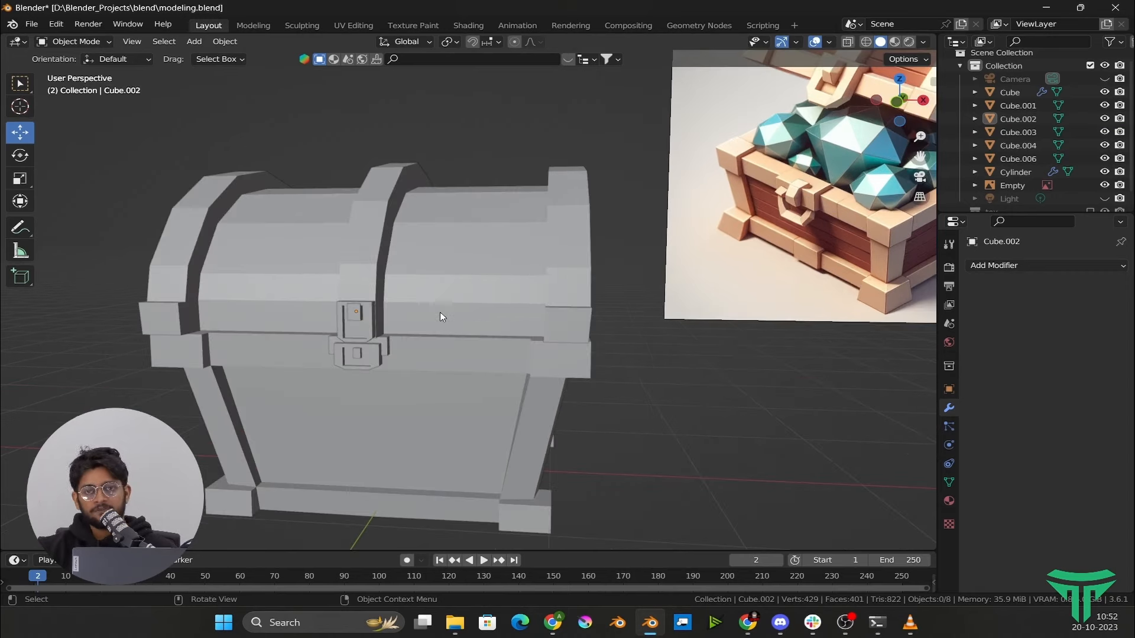
{"action": "scroll", "coordinate": [439, 312], "scroll_direction": "down", "scroll_amount": 2}
{"action": "middle_click_drag", "start_coordinate": [461, 314], "coordinate": [378, 355]}
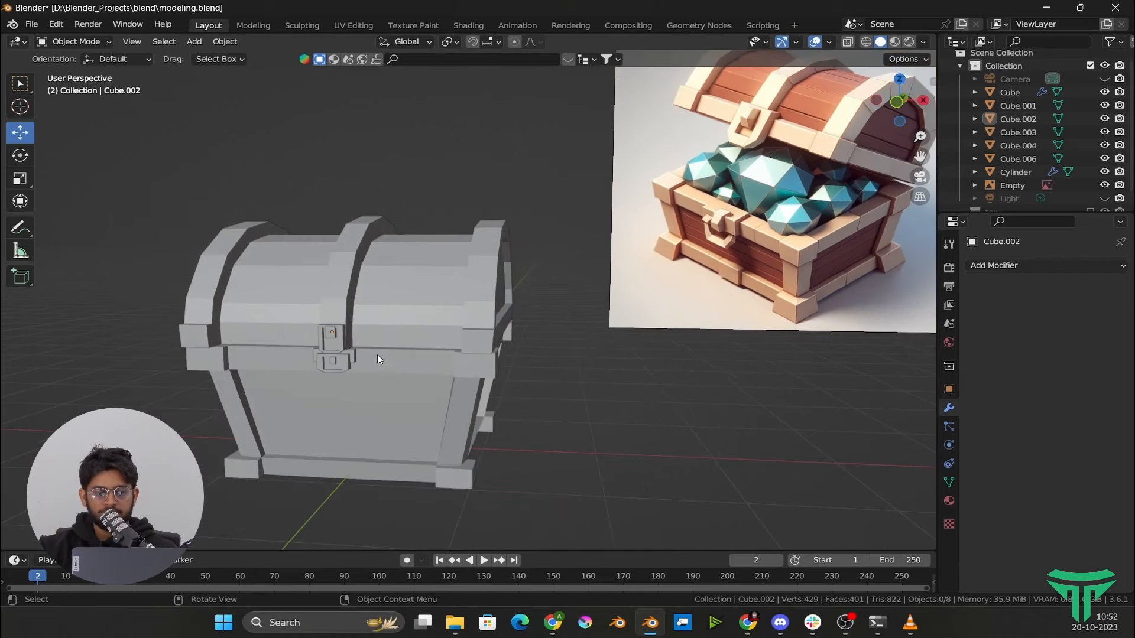
{"action": "left_click", "coordinate": [403, 292]}
{"action": "scroll", "coordinate": [388, 300], "scroll_direction": "up", "scroll_amount": 2}
{"action": "scroll", "coordinate": [388, 300], "scroll_direction": "down", "scroll_amount": 4}
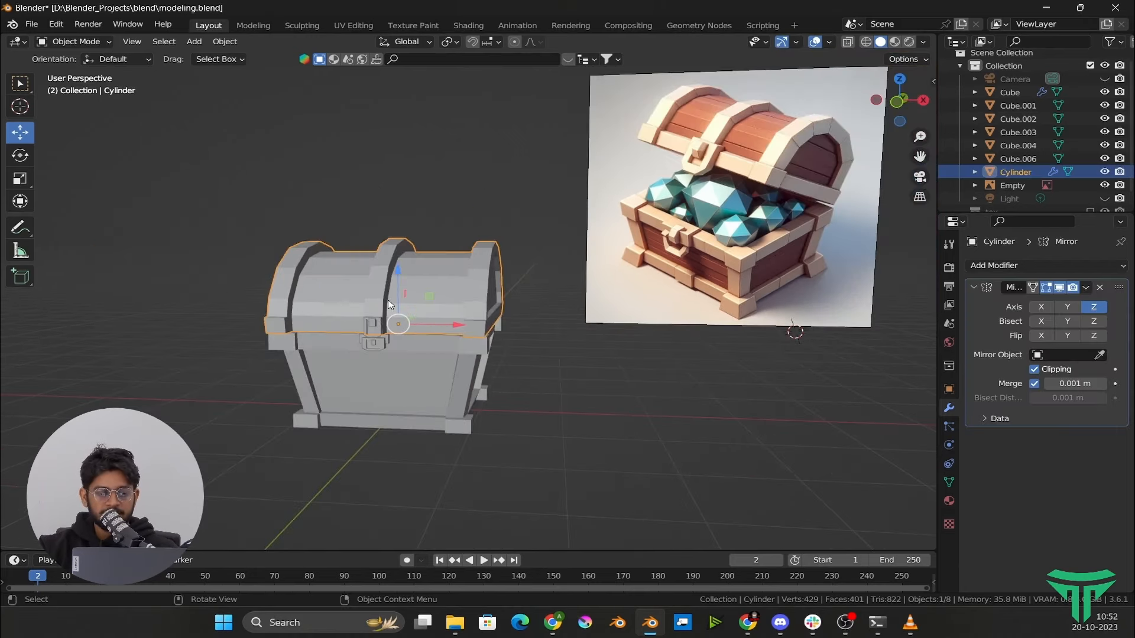
{"action": "scroll", "coordinate": [387, 300], "scroll_direction": "up", "scroll_amount": 3}
{"action": "scroll", "coordinate": [388, 300], "scroll_direction": "down", "scroll_amount": 3}
{"action": "scroll", "coordinate": [342, 327], "scroll_direction": "up", "scroll_amount": 3}
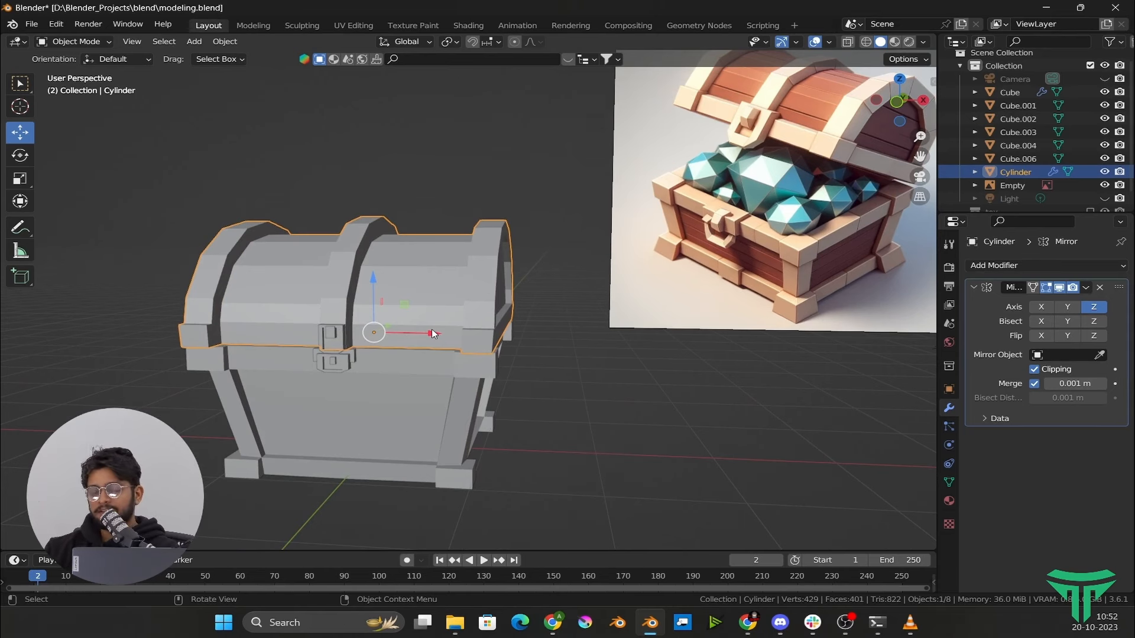
Try removing the Mirror modifier from the lid and undo the removal
{"action": "left_click", "coordinate": [1100, 288]}
{"action": "mouse_move", "coordinate": [322, 333]}
{"action": "middle_mouse_down"}
{"action": "mouse_move", "coordinate": [311, 332]}
{"action": "mouse_move", "coordinate": [325, 353]}
{"action": "middle_mouse_up"}
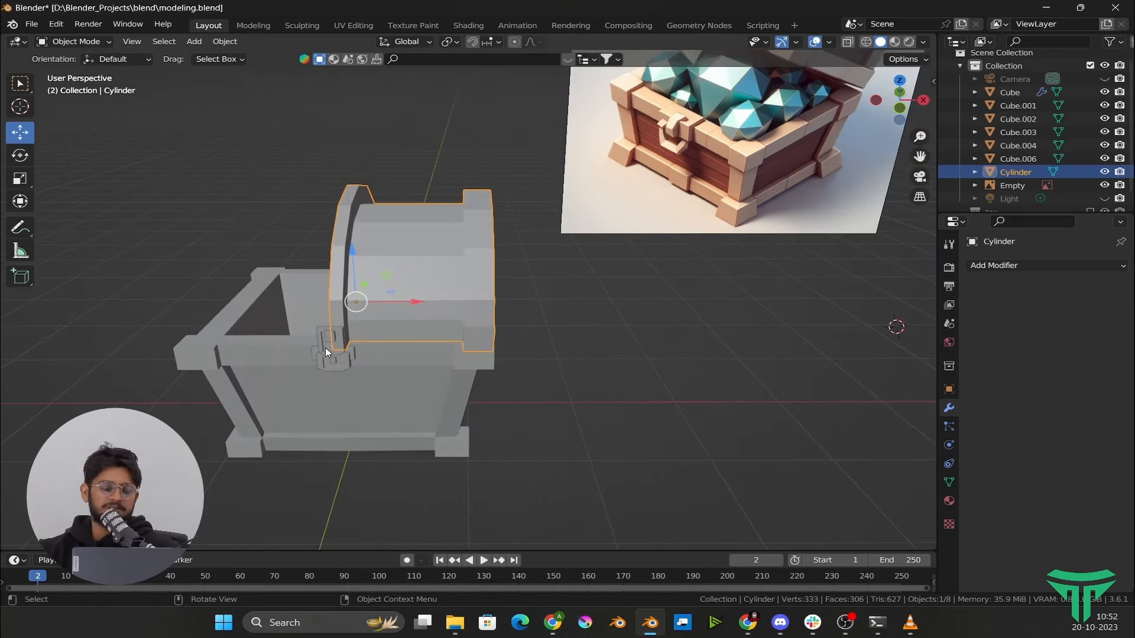
{"action": "key", "text": "ctrl+z"}
{"action": "middle_click_drag", "start_coordinate": [325, 347], "coordinate": [307, 251]}
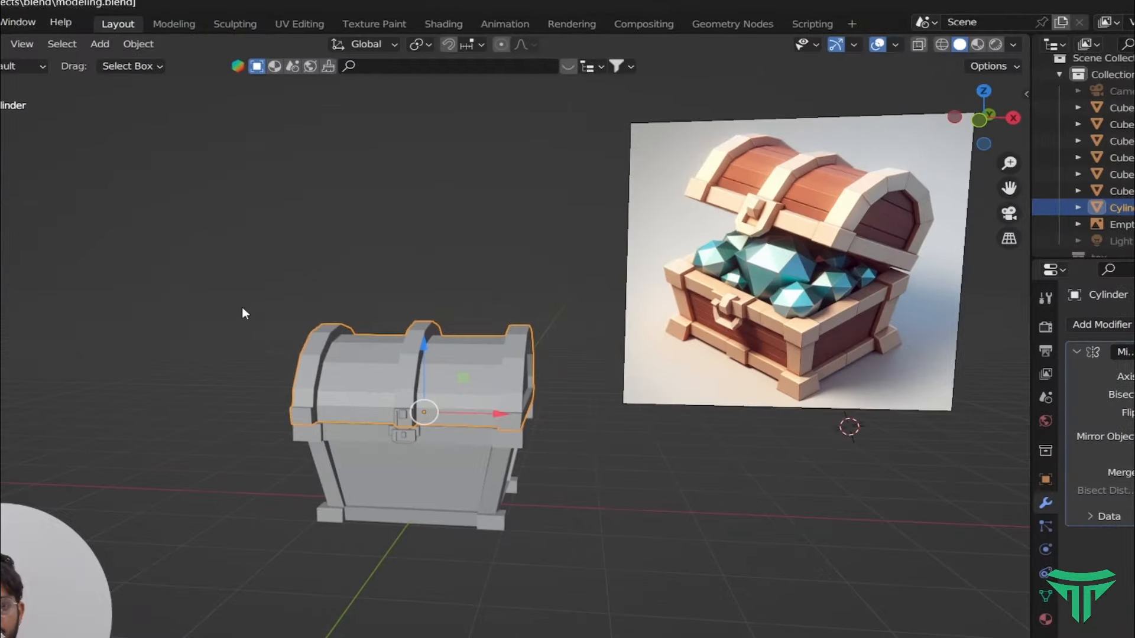
Switch to the UV Editing workspace and set it to Object Mode with the chest in view and nothing selected
{"action": "left_click", "coordinate": [289, 26]}
{"action": "key", "text": "Tab"}
{"action": "middle_click_drag", "start_coordinate": [582, 228], "coordinate": [720, 282]}
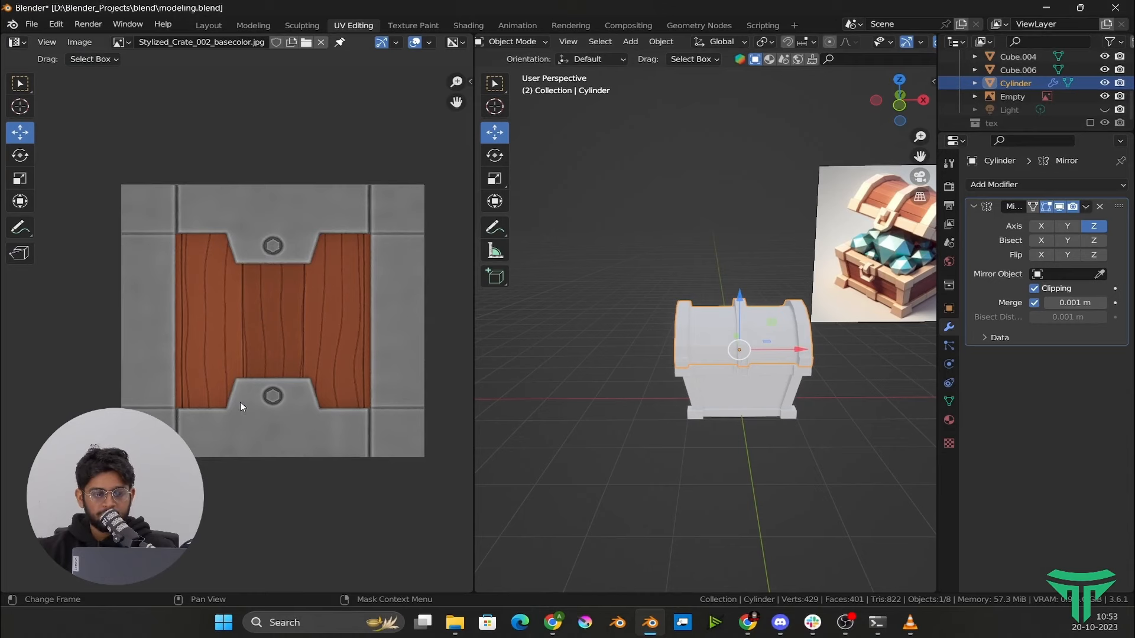
{"action": "scroll", "coordinate": [804, 349], "scroll_direction": "up", "scroll_amount": 1}
{"action": "middle_click_drag", "start_coordinate": [793, 360], "coordinate": [727, 334]}
{"action": "scroll", "coordinate": [727, 335], "scroll_direction": "down", "scroll_amount": 1}
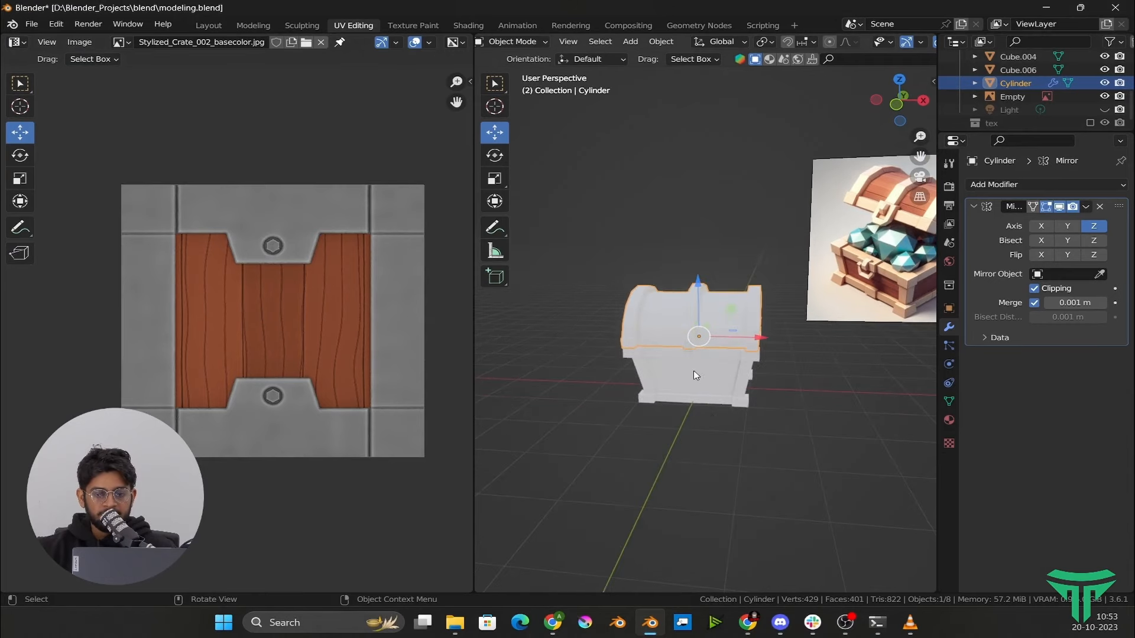
{"action": "middle_click_drag", "start_coordinate": [695, 376], "coordinate": [691, 385]}
{"action": "left_click", "coordinate": [690, 385]}
{"action": "left_click", "coordinate": [683, 432]}
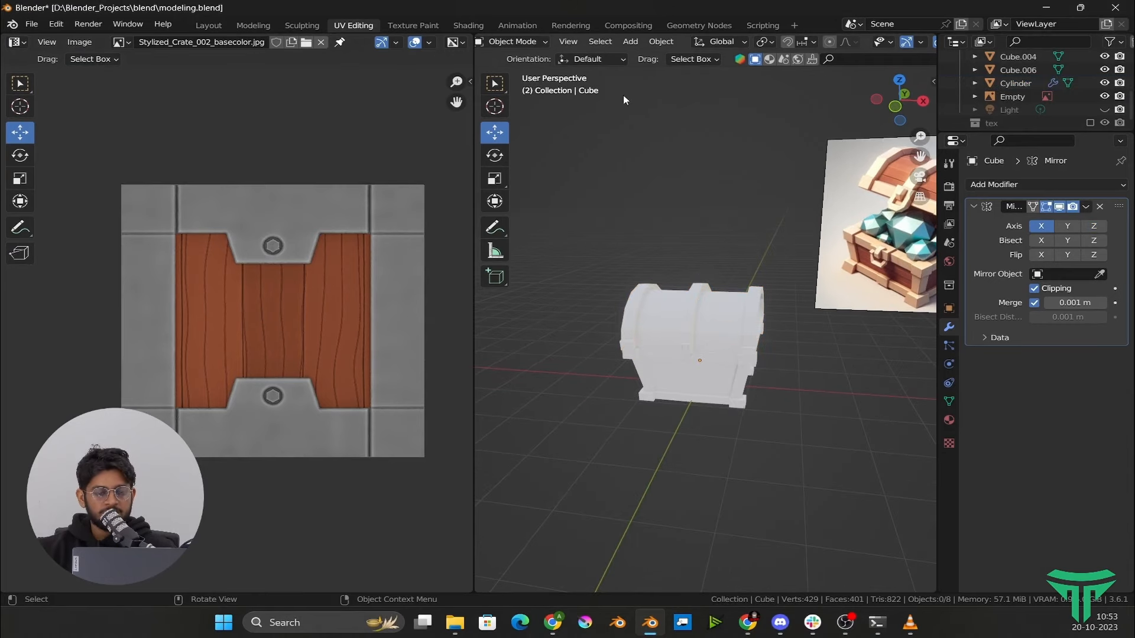
Switch to the Shading workspace and bring the whole treasure chest and its reference image into view
{"action": "left_click", "coordinate": [468, 25]}
{"action": "left_click_drag", "start_coordinate": [470, 320], "coordinate": [175, 316]}
{"action": "middle_click_drag", "start_coordinate": [349, 296], "coordinate": [506, 260]}
{"action": "middle_click_drag", "start_coordinate": [630, 201], "coordinate": [577, 309], "text": "shift"}
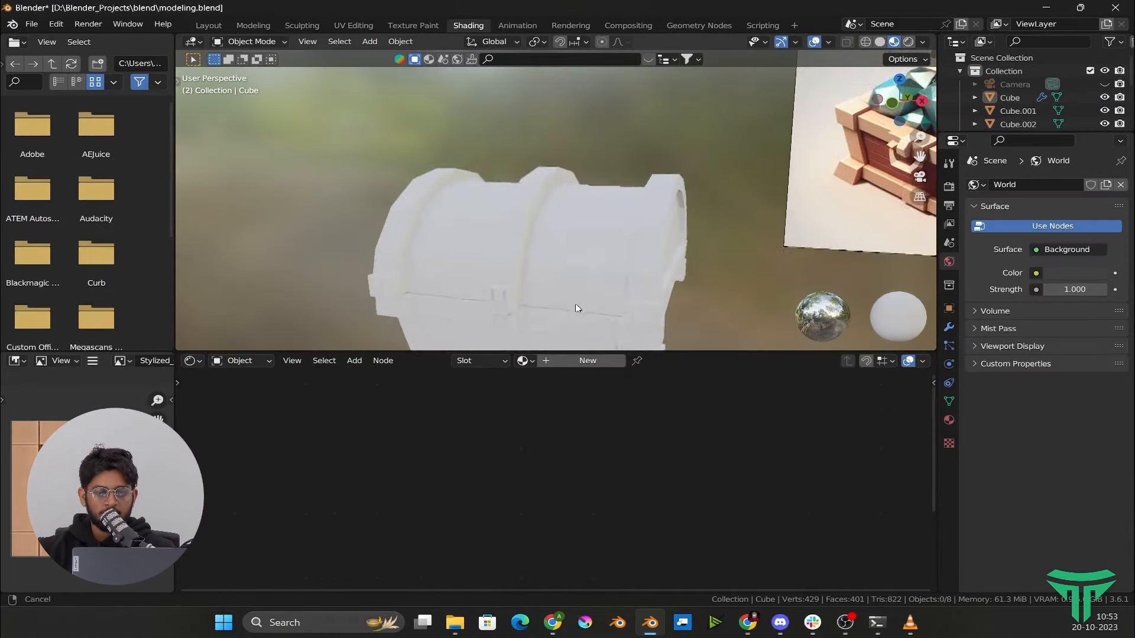
{"action": "scroll", "coordinate": [641, 268], "scroll_direction": "down", "scroll_amount": 3}
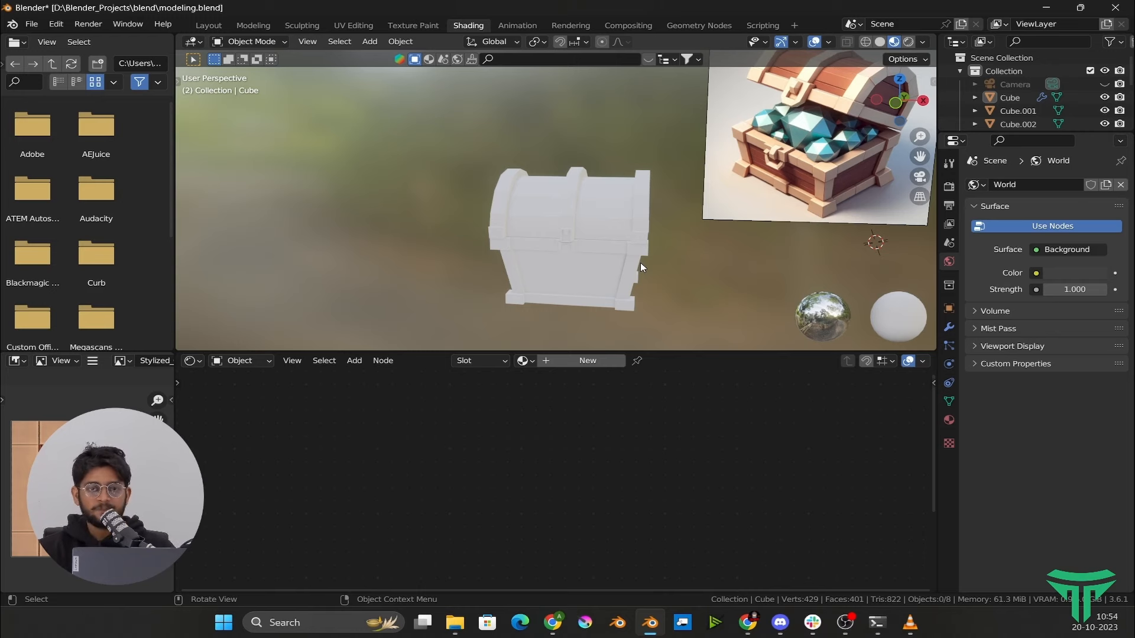
Select the chest's lower body and create a new material for it
{"action": "scroll", "coordinate": [641, 262], "scroll_direction": "up", "scroll_amount": 4}
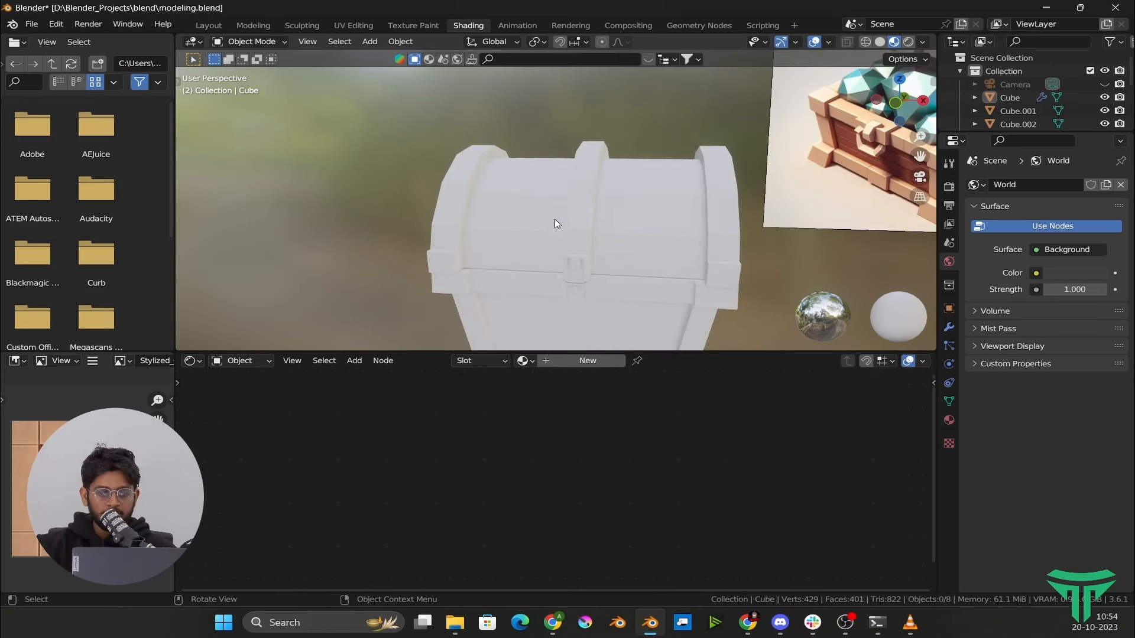
{"action": "middle_click_drag", "start_coordinate": [554, 218], "coordinate": [618, 249]}
{"action": "left_click", "coordinate": [561, 174]}
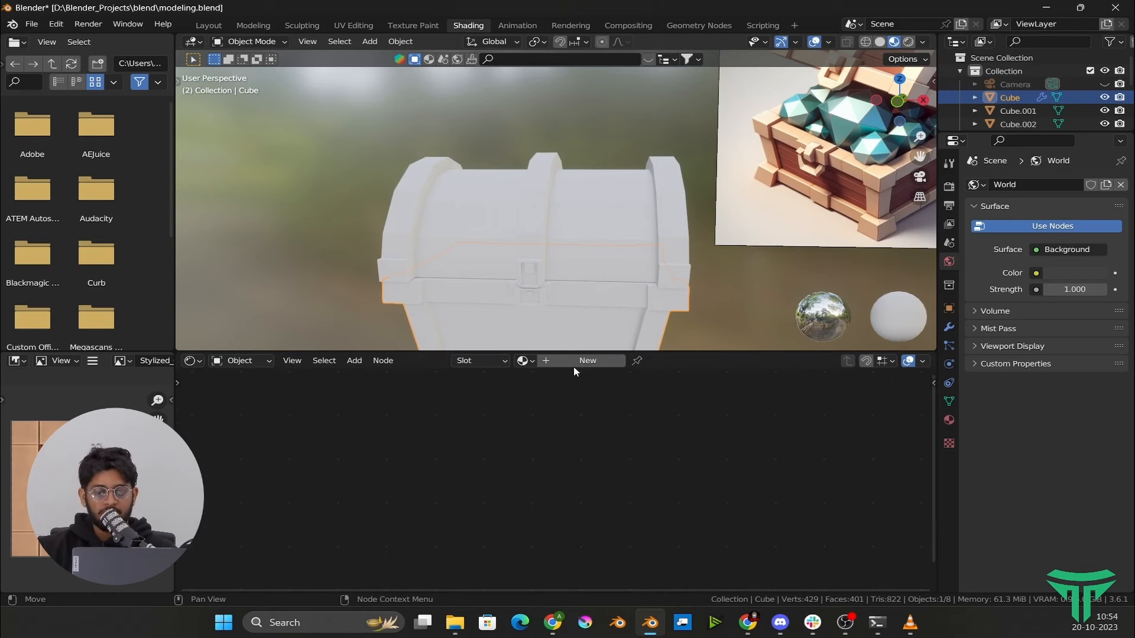
{"action": "left_click", "coordinate": [334, 264]}
{"action": "left_click", "coordinate": [597, 332]}
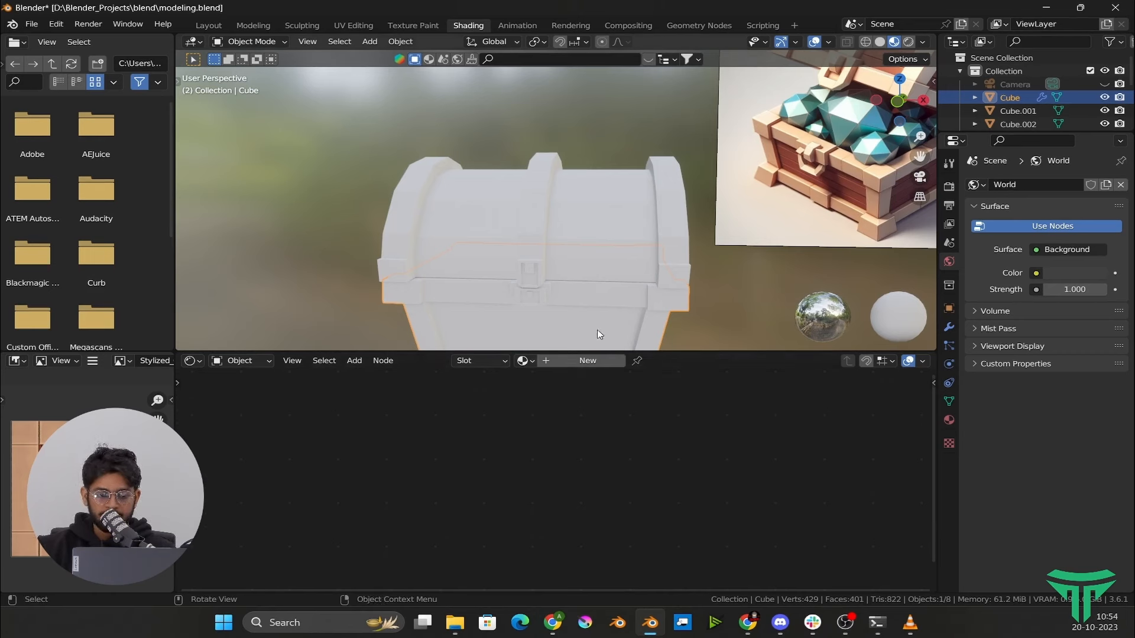
{"action": "left_click", "coordinate": [593, 360]}
{"action": "scroll", "coordinate": [558, 515], "scroll_direction": "up", "scroll_amount": 4}
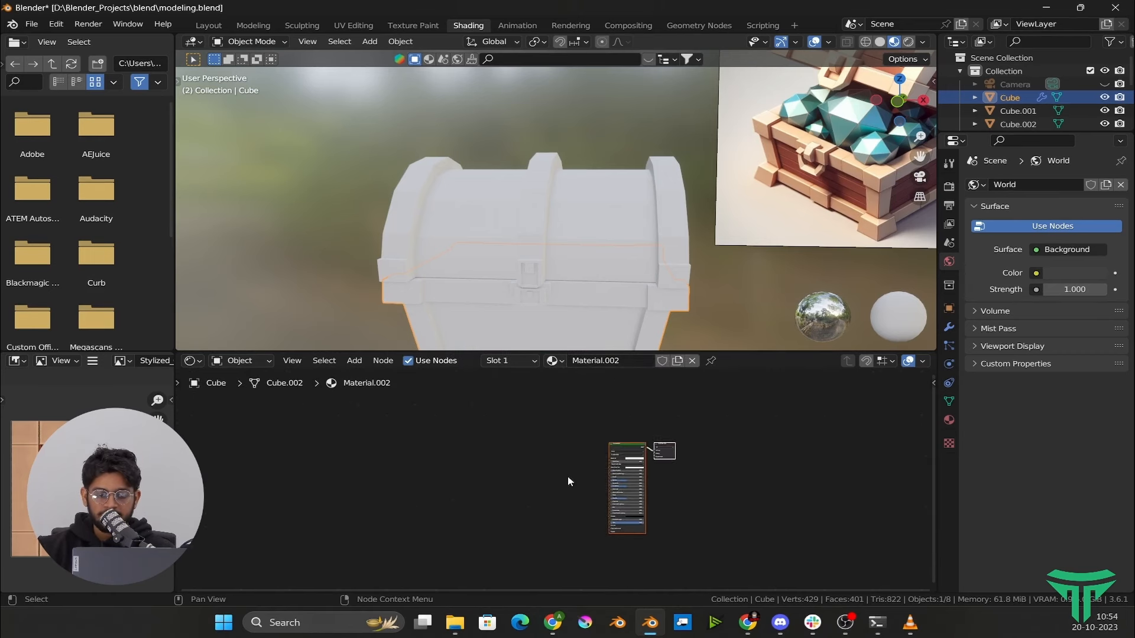
Rename the chest body's new material as TREASURE
{"action": "double_click", "coordinate": [627, 358]}
{"action": "key", "text": "BackSpace"}
{"action": "type", "text": "TREASURE"}
{"action": "key", "text": "Return"}
{"action": "scroll", "coordinate": [398, 441], "scroll_direction": "up", "scroll_amount": 3}
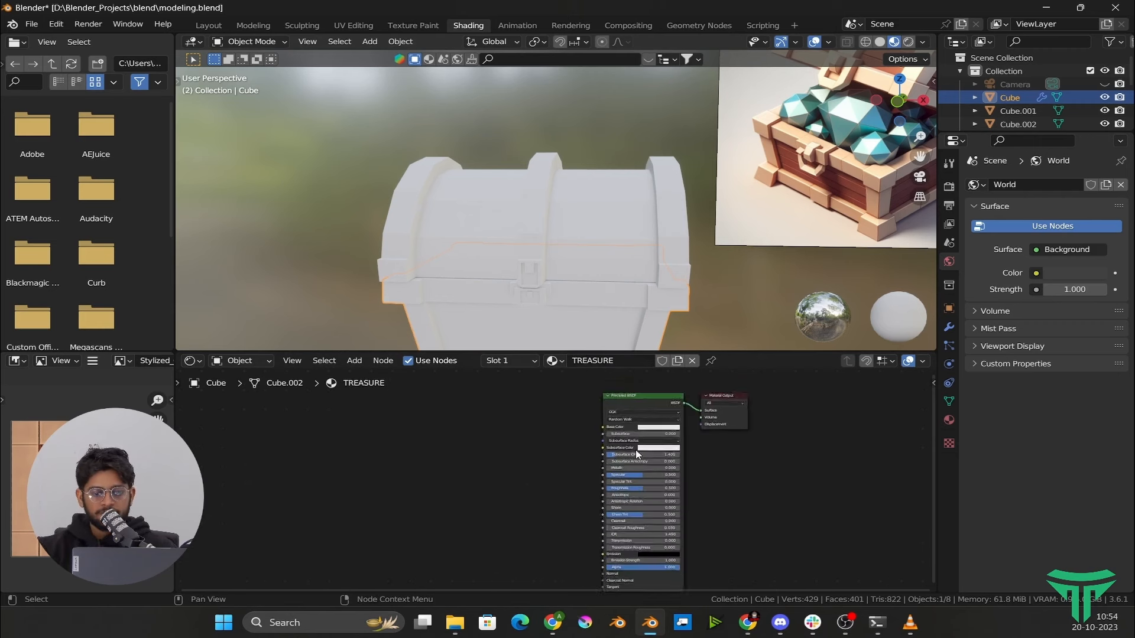
{"action": "middle_click_drag", "start_coordinate": [493, 432], "coordinate": [507, 425]}
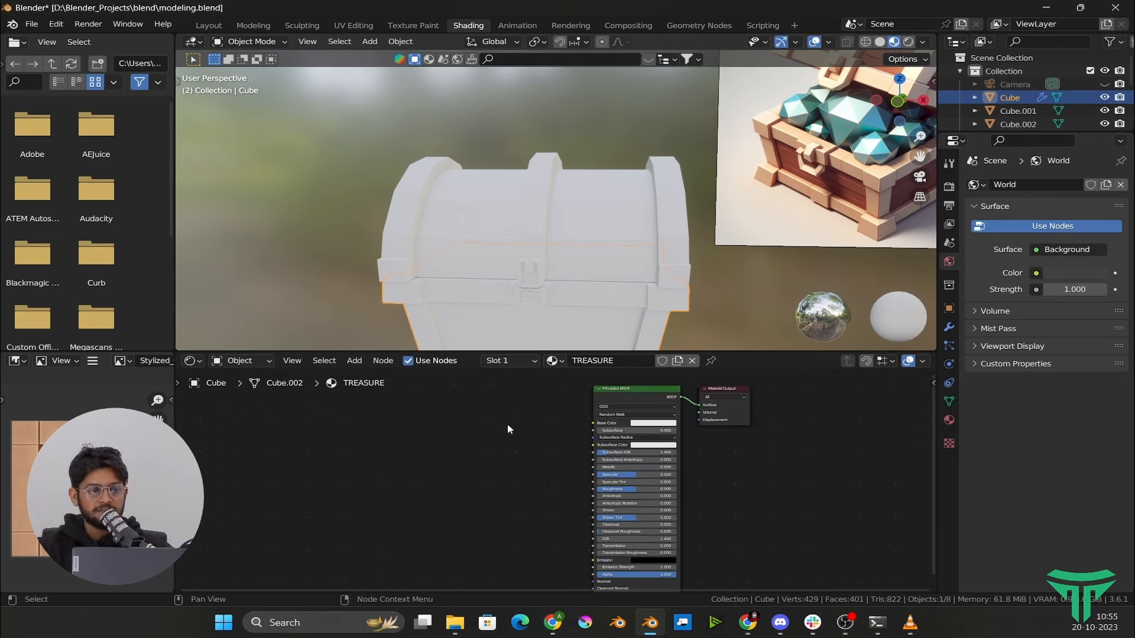
{"action": "left_click", "coordinate": [56, 24]}
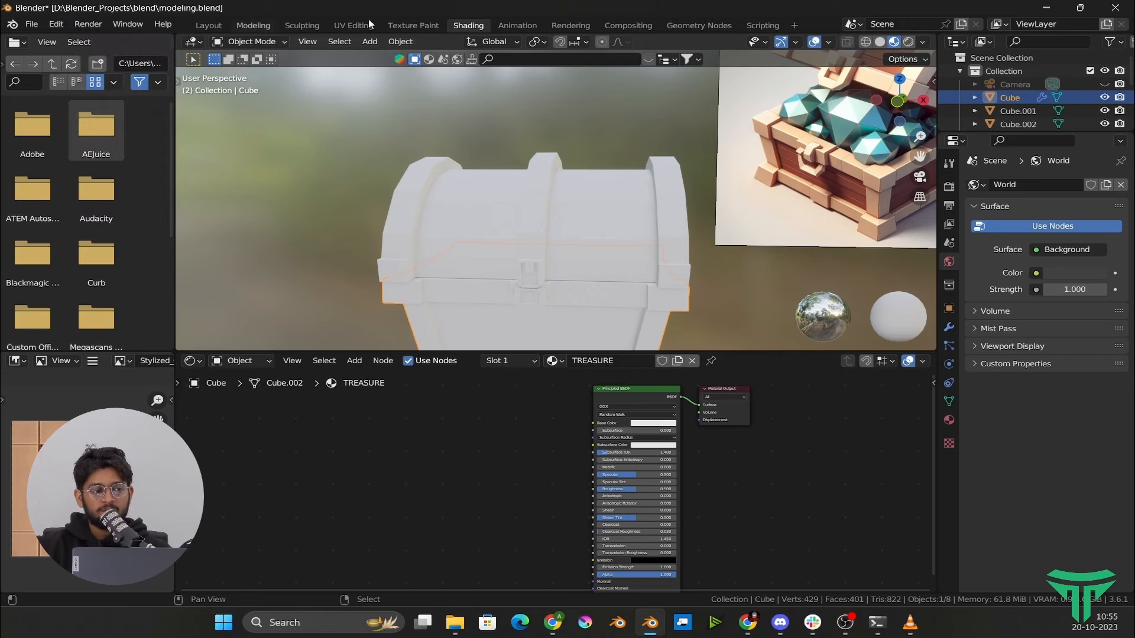
{"action": "left_click", "coordinate": [56, 25]}
{"action": "left_click", "coordinate": [94, 213]}
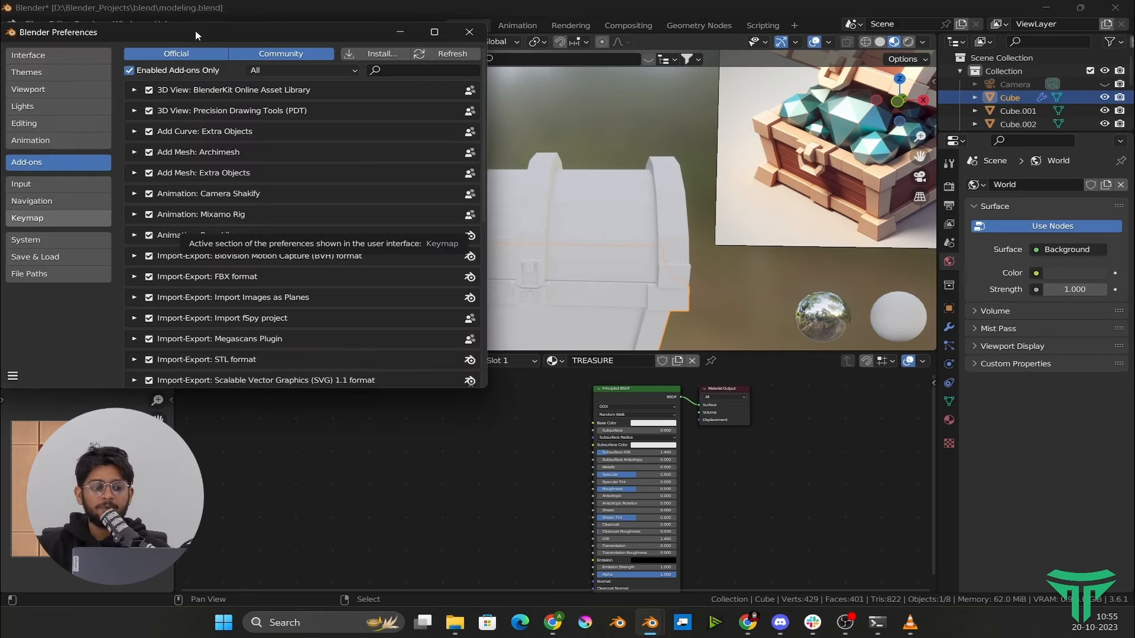
{"action": "left_click", "coordinate": [469, 32]}
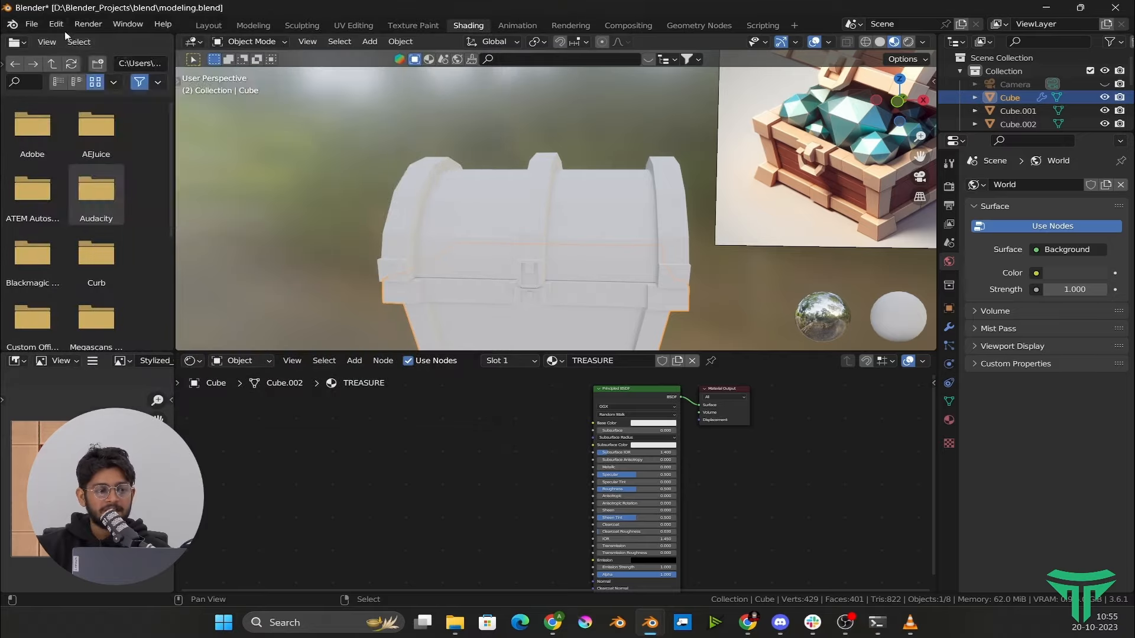
Search the add-ons in the preferences for NODE and check that Node Wrangler is enabled
{"action": "left_click", "coordinate": [56, 24]}
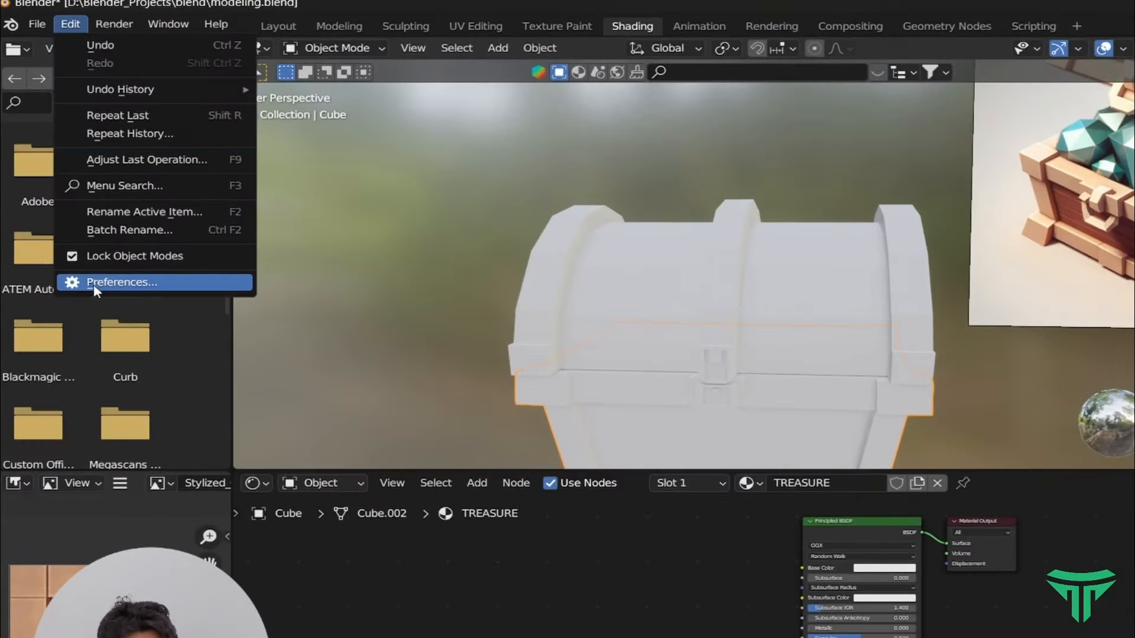
{"action": "left_click", "coordinate": [94, 283]}
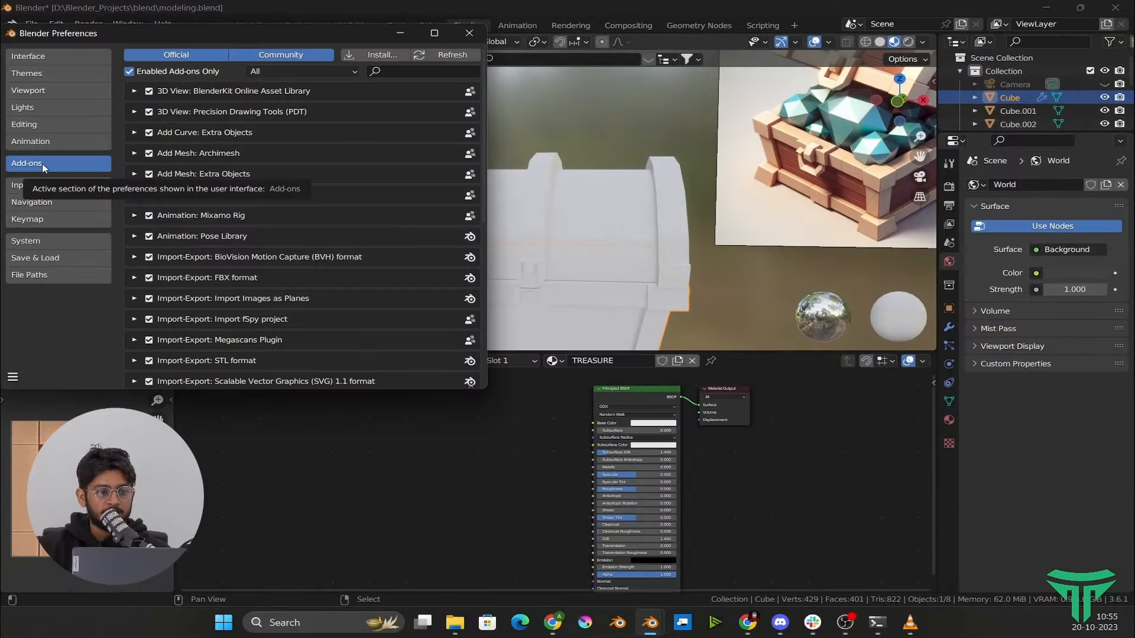
{"action": "left_click", "coordinate": [422, 71]}
{"action": "type", "text": "NODE"}
{"action": "left_click", "coordinate": [134, 91]}
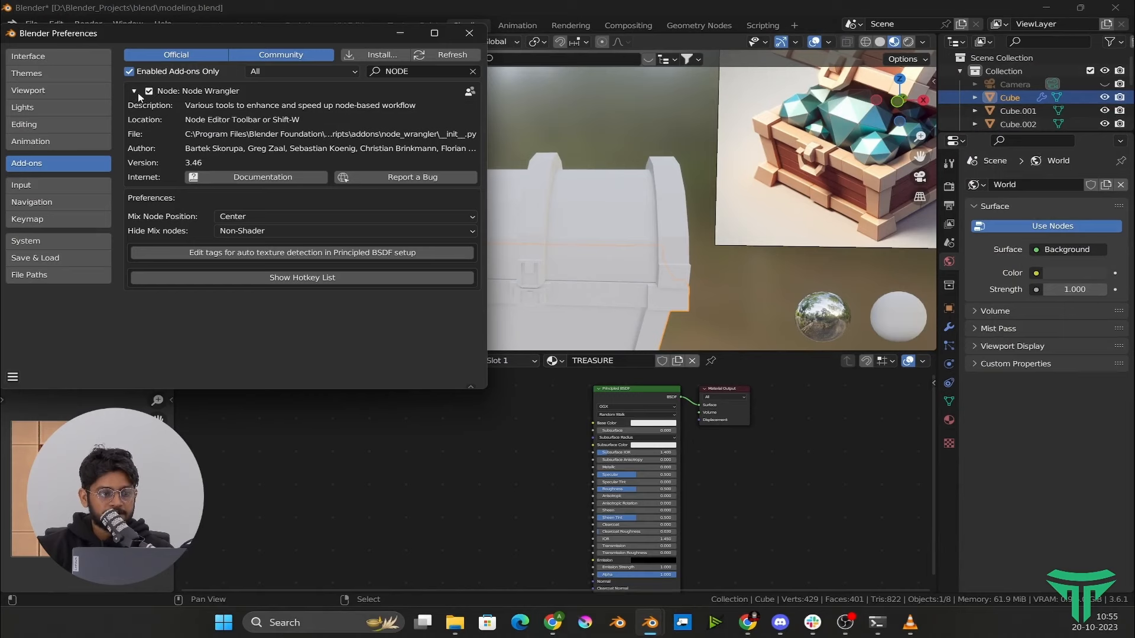
{"action": "left_click", "coordinate": [469, 34]}
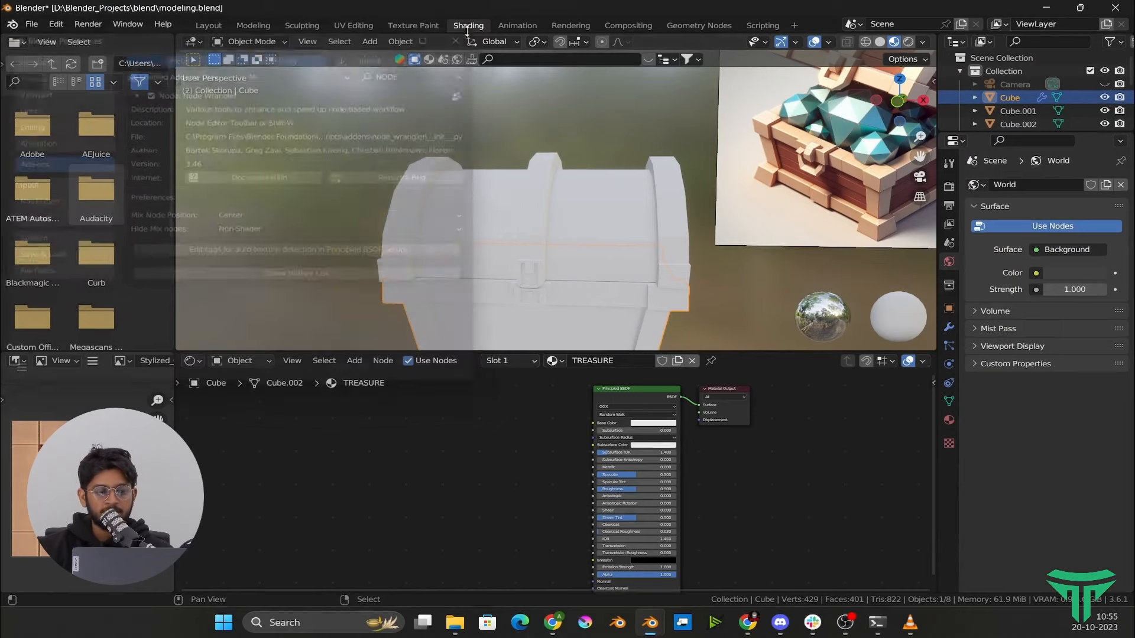
Run Principled Texture Setup on the Principled BSDF node with all six Stylized Crate texture maps from the downloaded texture folder
{"action": "scroll", "coordinate": [615, 414], "scroll_direction": "down", "scroll_amount": 1}
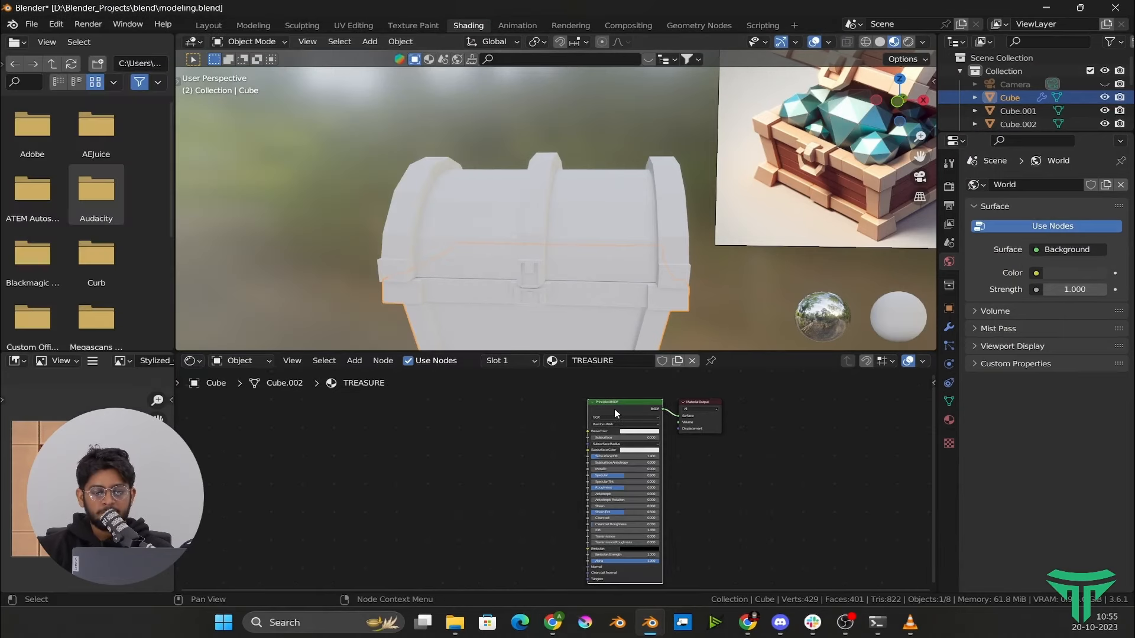
{"action": "scroll", "coordinate": [644, 395], "scroll_direction": "up", "scroll_amount": 1}
{"action": "middle_click_drag", "start_coordinate": [604, 411], "coordinate": [561, 408]}
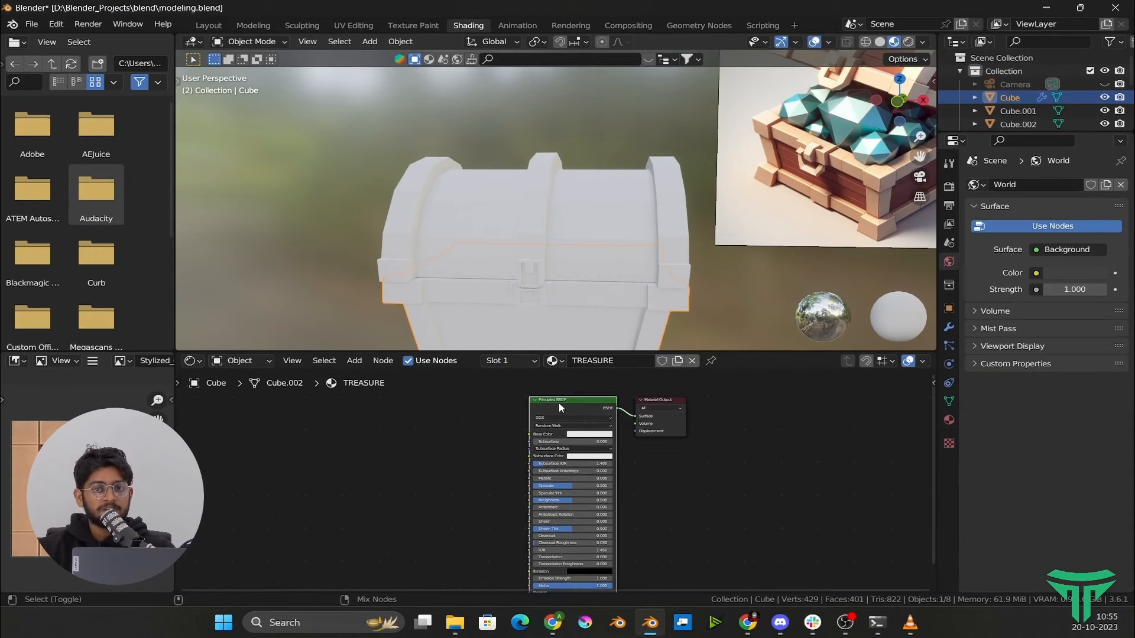
{"action": "key", "text": "ctrl+shift+t"}
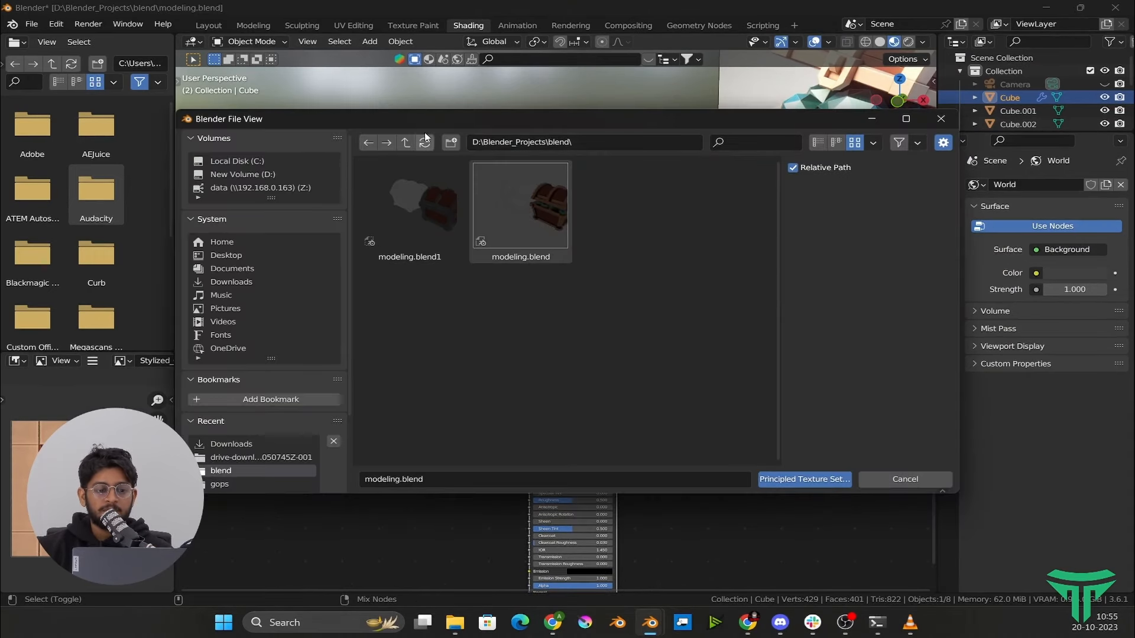
{"action": "left_click", "coordinate": [405, 144]}
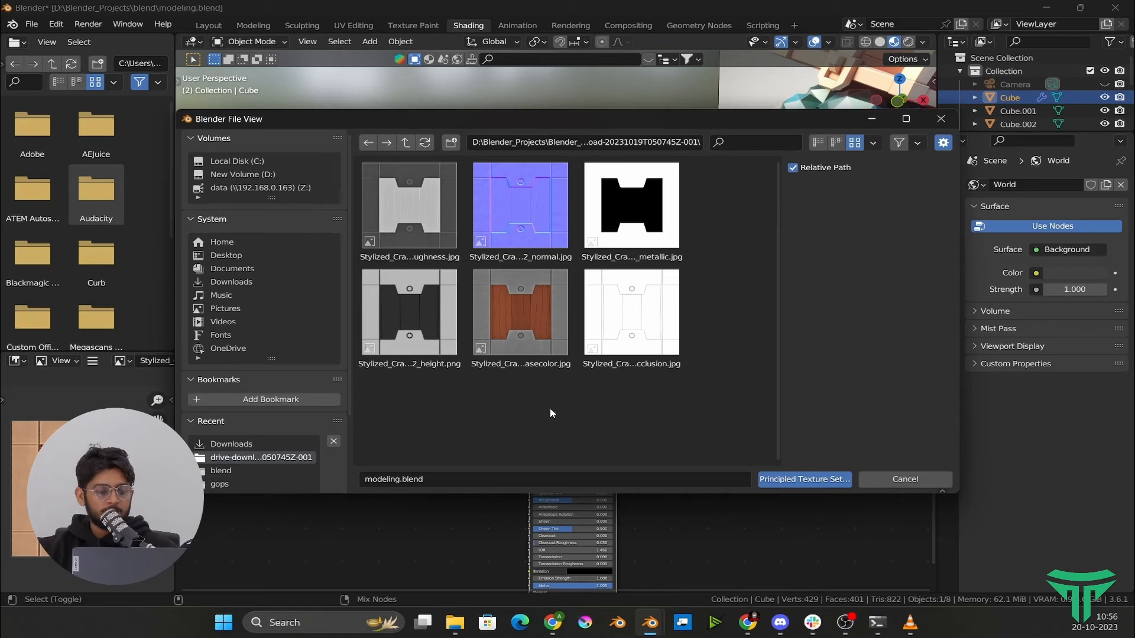
{"action": "key", "text": "a"}
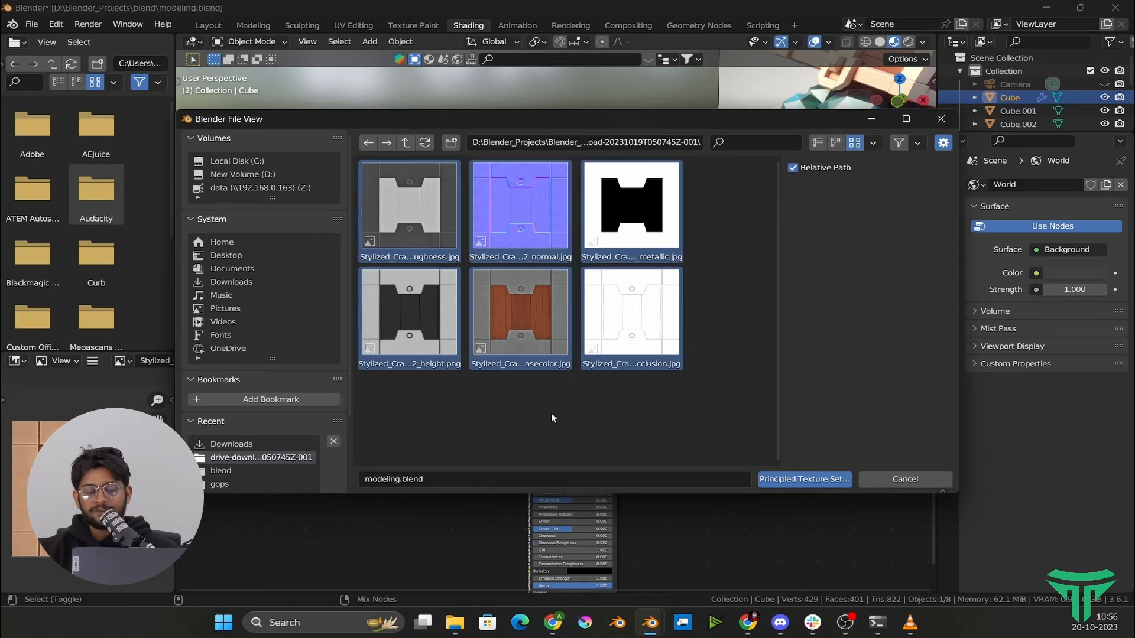
{"action": "left_click", "coordinate": [803, 481]}
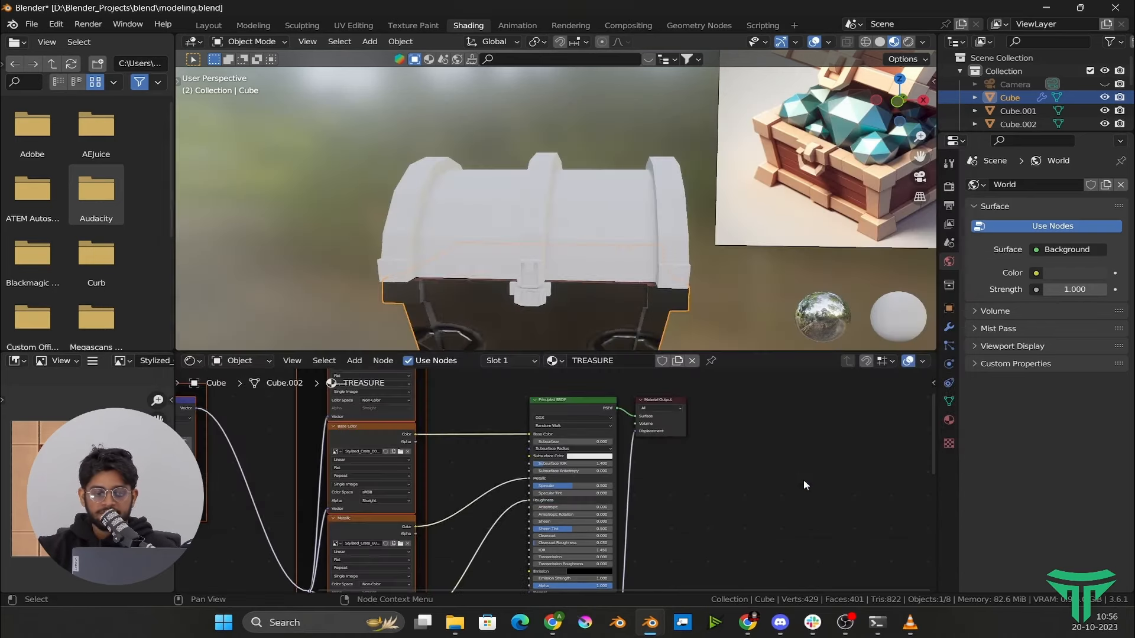
Examine the Mapping, Textures and Principled BSDF nodes of the TREASURE material, including the Ambient Occlusion texture node
{"action": "scroll", "coordinate": [421, 442], "scroll_direction": "down", "scroll_amount": 6}
{"action": "middle_click_drag", "start_coordinate": [473, 430], "coordinate": [502, 475]}
{"action": "scroll", "coordinate": [556, 491], "scroll_direction": "down", "scroll_amount": 1}
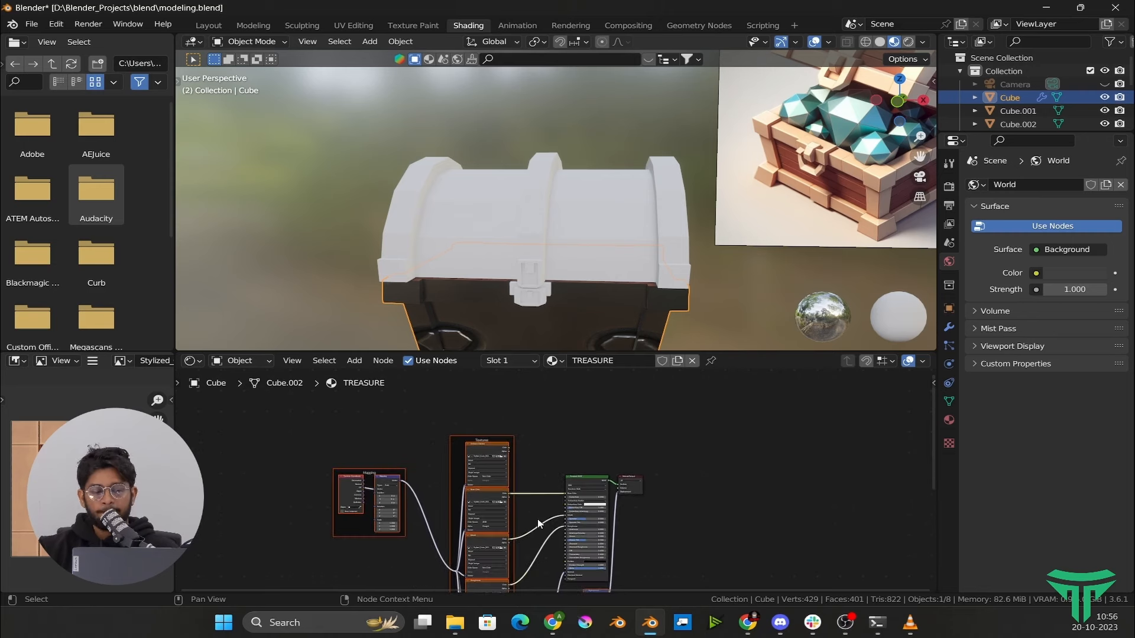
{"action": "middle_click_drag", "start_coordinate": [538, 524], "coordinate": [573, 529]}
{"action": "scroll", "coordinate": [595, 477], "scroll_direction": "up", "scroll_amount": 6}
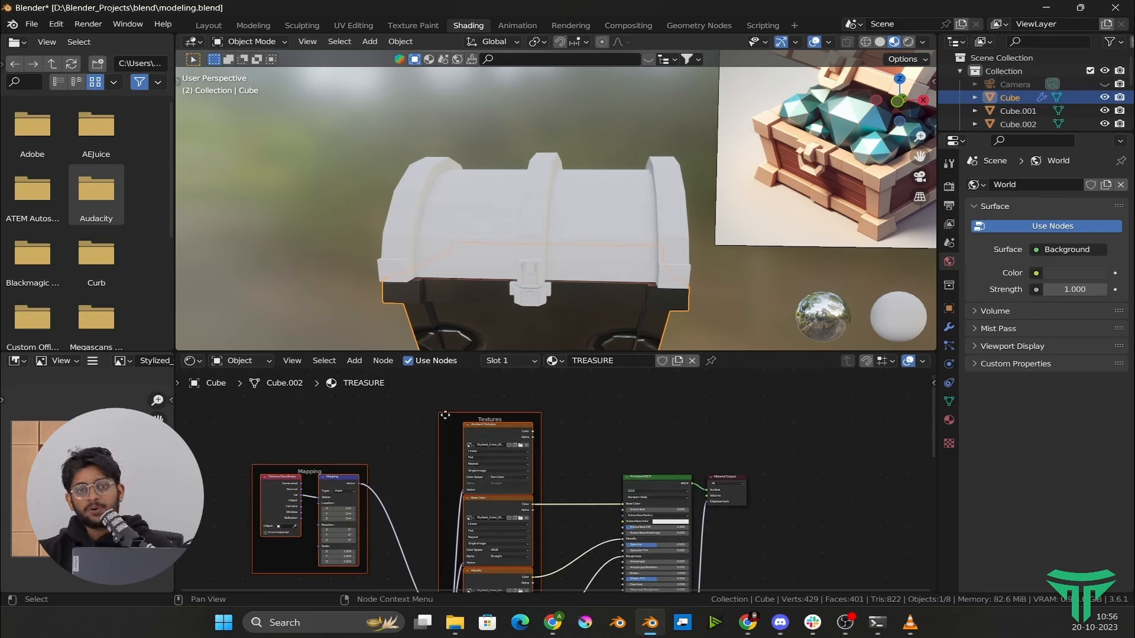
{"action": "scroll", "coordinate": [603, 443], "scroll_direction": "up", "scroll_amount": 2}
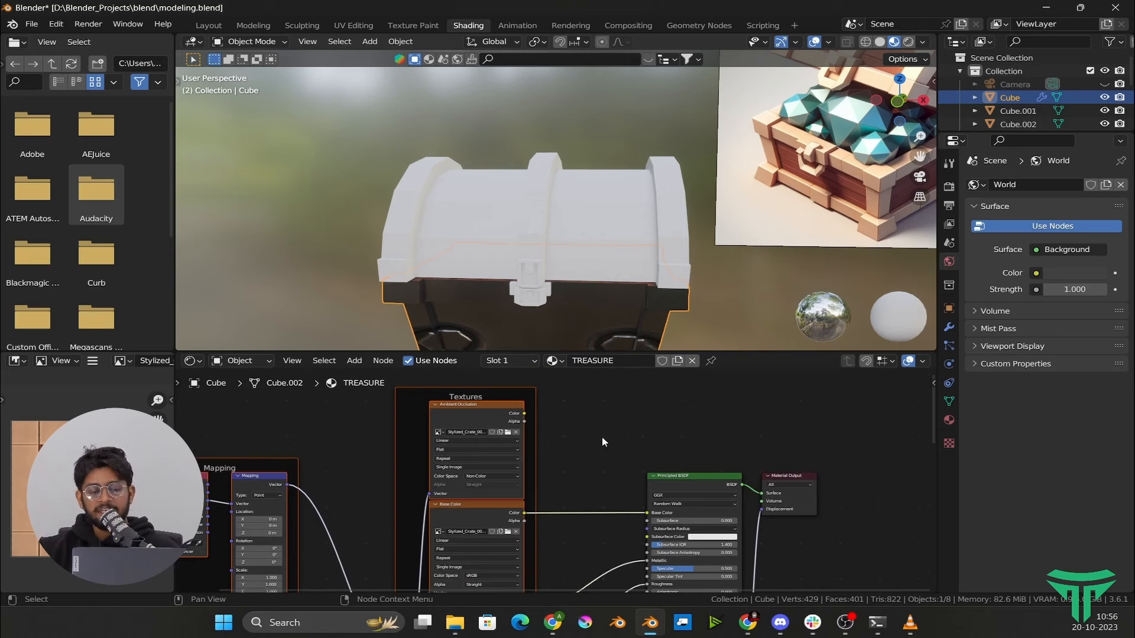
{"action": "left_click", "coordinate": [463, 422]}
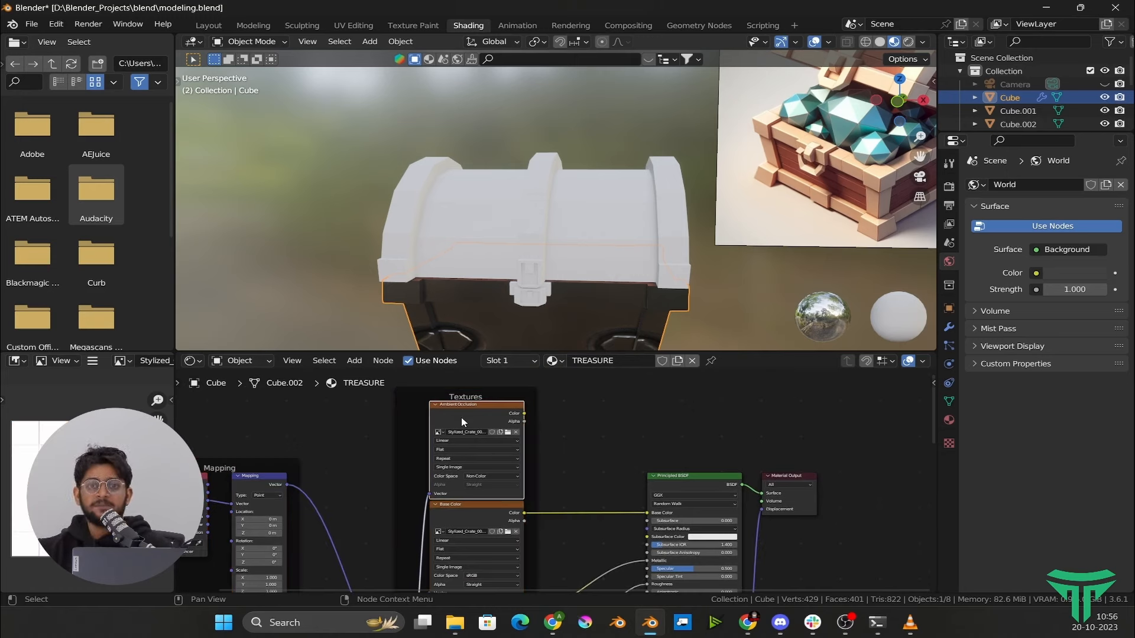
{"action": "scroll", "coordinate": [473, 414], "scroll_direction": "up", "scroll_amount": 1}
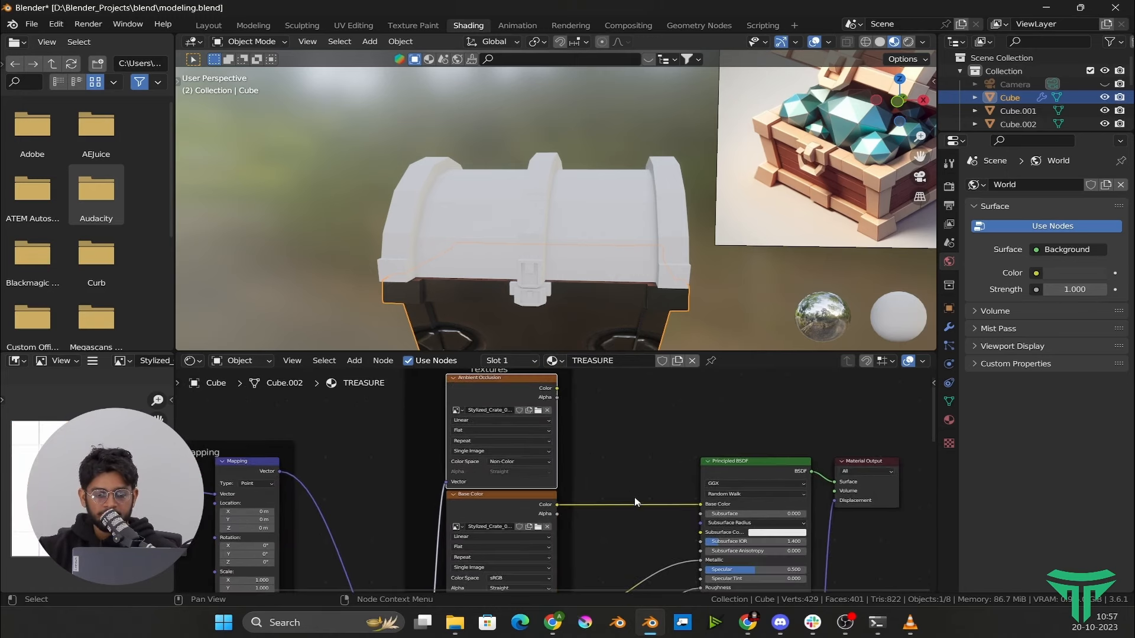
{"action": "scroll", "coordinate": [636, 503], "scroll_direction": "down", "scroll_amount": 1}
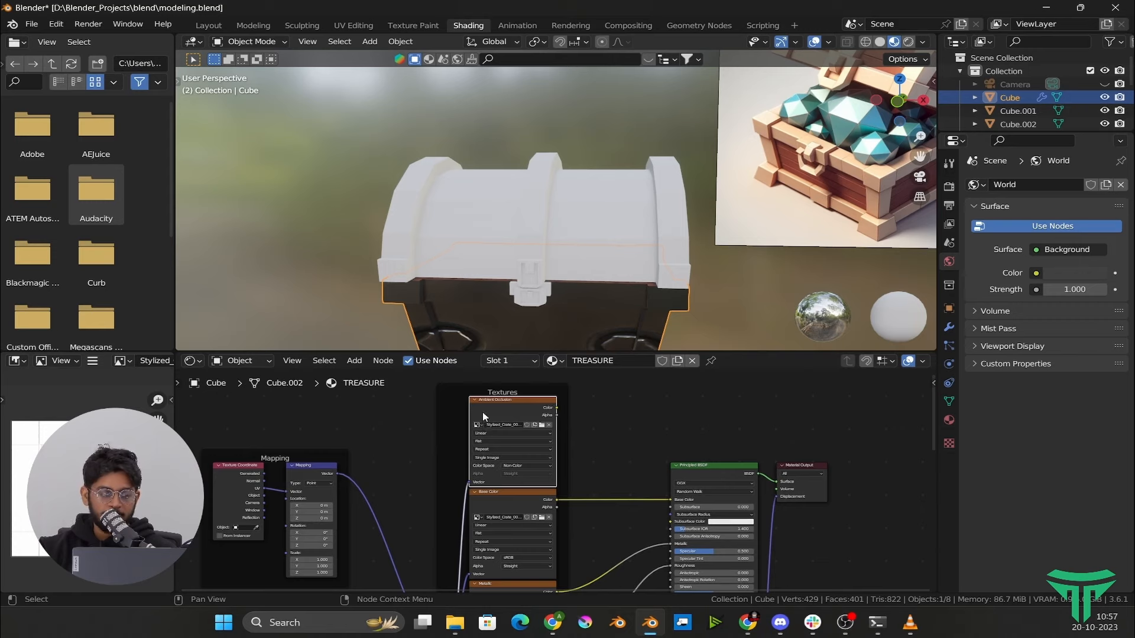
{"action": "mouse_move", "coordinate": [622, 560]}
{"action": "middle_mouse_down"}
{"action": "mouse_move", "coordinate": [620, 510]}
{"action": "mouse_move", "coordinate": [599, 483]}
{"action": "mouse_move", "coordinate": [617, 569]}
{"action": "middle_mouse_up"}
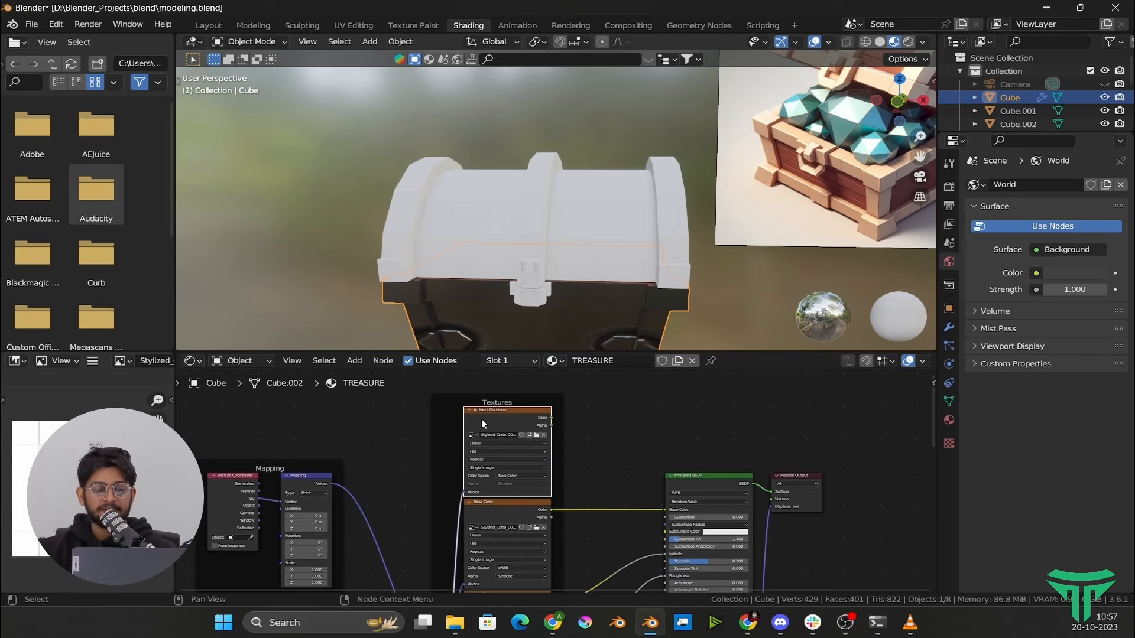
Assign the existing TREASURE material to the chest lid
{"action": "middle_click_drag", "start_coordinate": [473, 278], "coordinate": [520, 343]}
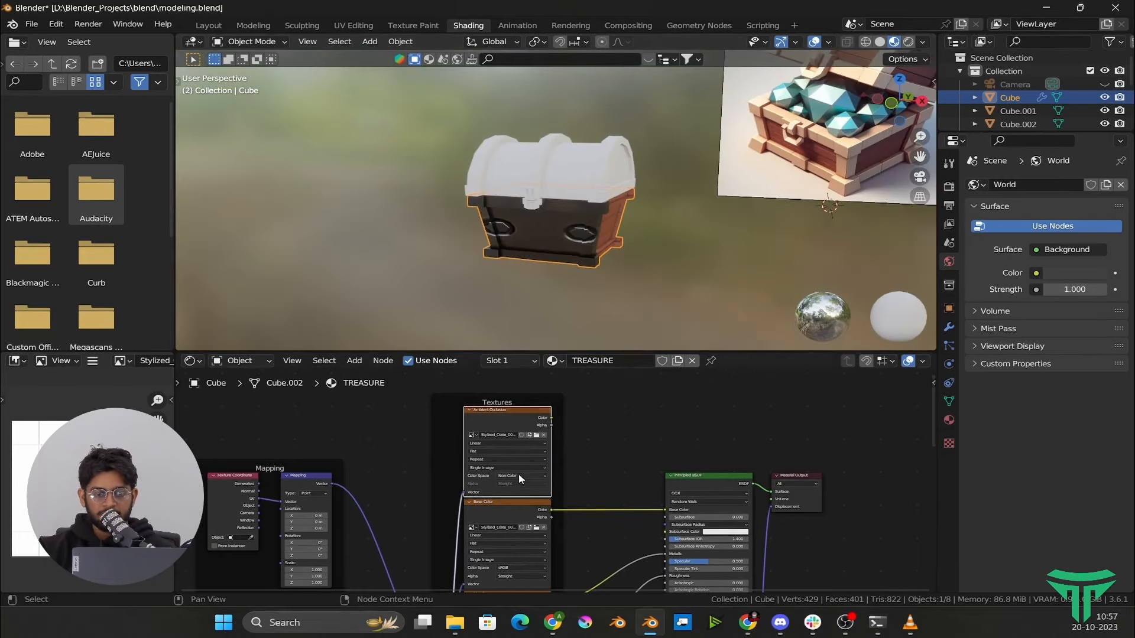
{"action": "scroll", "coordinate": [618, 183], "scroll_direction": "up", "scroll_amount": 2}
{"action": "left_click", "coordinate": [621, 177]}
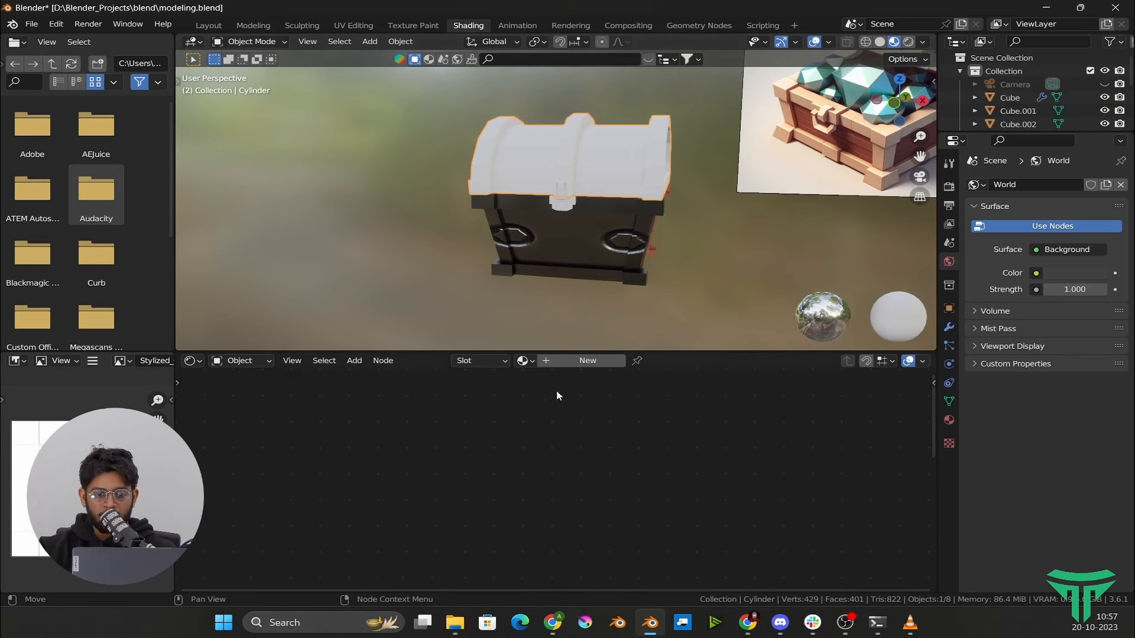
{"action": "left_click", "coordinate": [529, 362]}
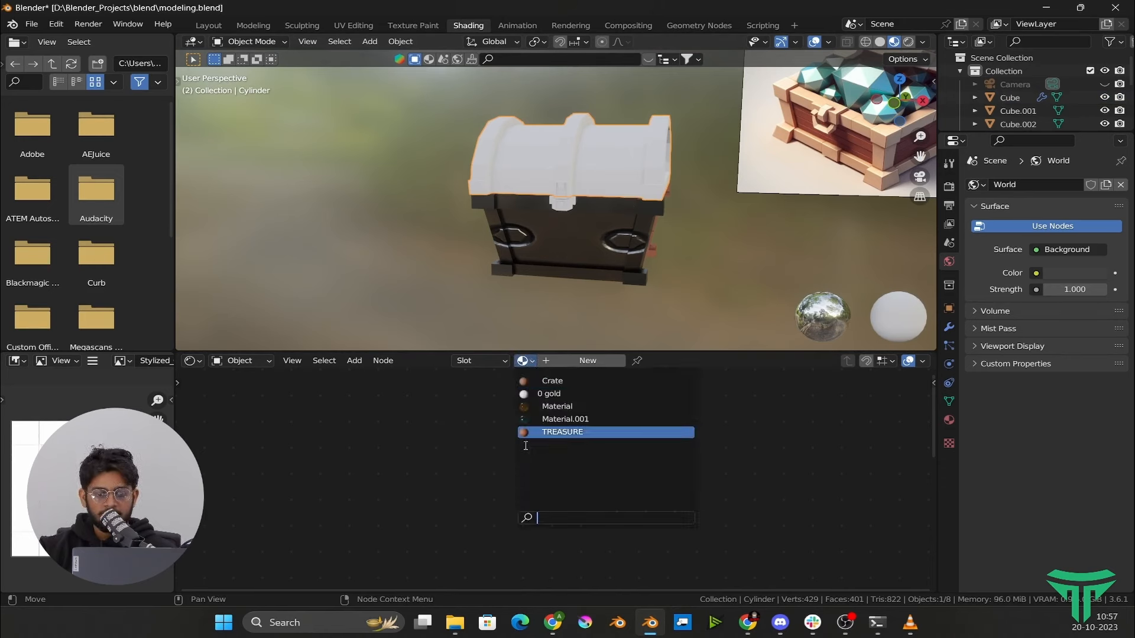
{"action": "left_click", "coordinate": [562, 432]}
Assign the TREASURE material to the two upper latch parts attached to the lid
{"action": "scroll", "coordinate": [580, 271], "scroll_direction": "up", "scroll_amount": 4}
{"action": "left_click", "coordinate": [564, 172]}
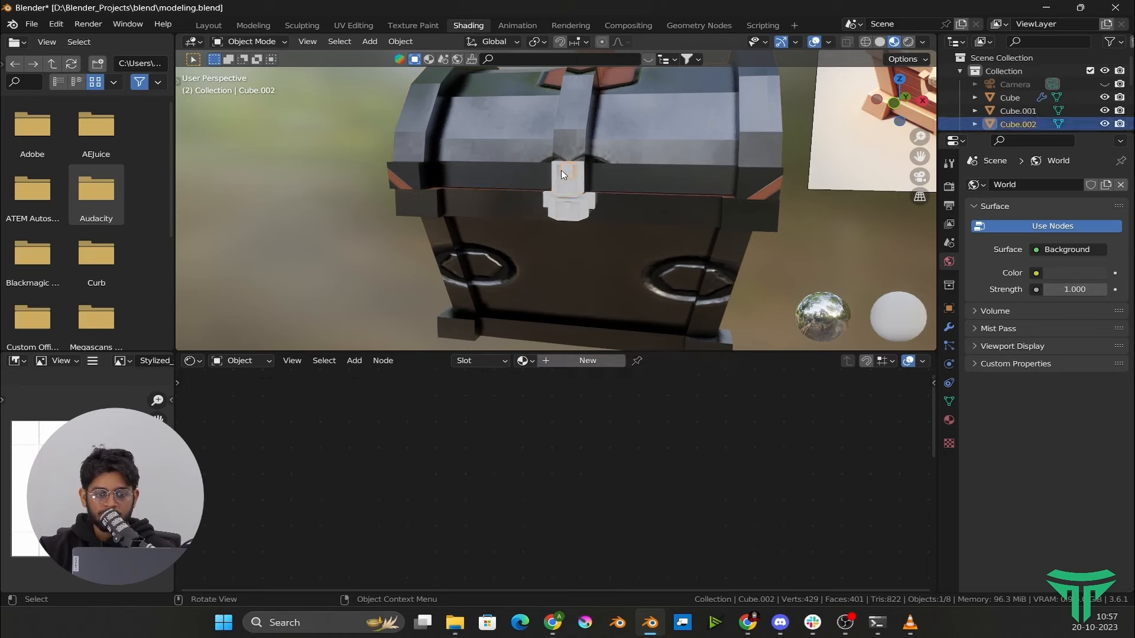
{"action": "left_click", "coordinate": [570, 187]}
{"action": "left_click", "coordinate": [527, 361]}
{"action": "left_click", "coordinate": [562, 431]}
{"action": "left_click", "coordinate": [567, 171]}
{"action": "left_click", "coordinate": [528, 361]}
{"action": "left_click", "coordinate": [562, 431]}
Assign the TREASURE material to the three lower latch parts on the chest body and deselect everything
{"action": "left_click", "coordinate": [569, 218]}
{"action": "left_click", "coordinate": [526, 361]}
{"action": "left_click", "coordinate": [562, 431]}
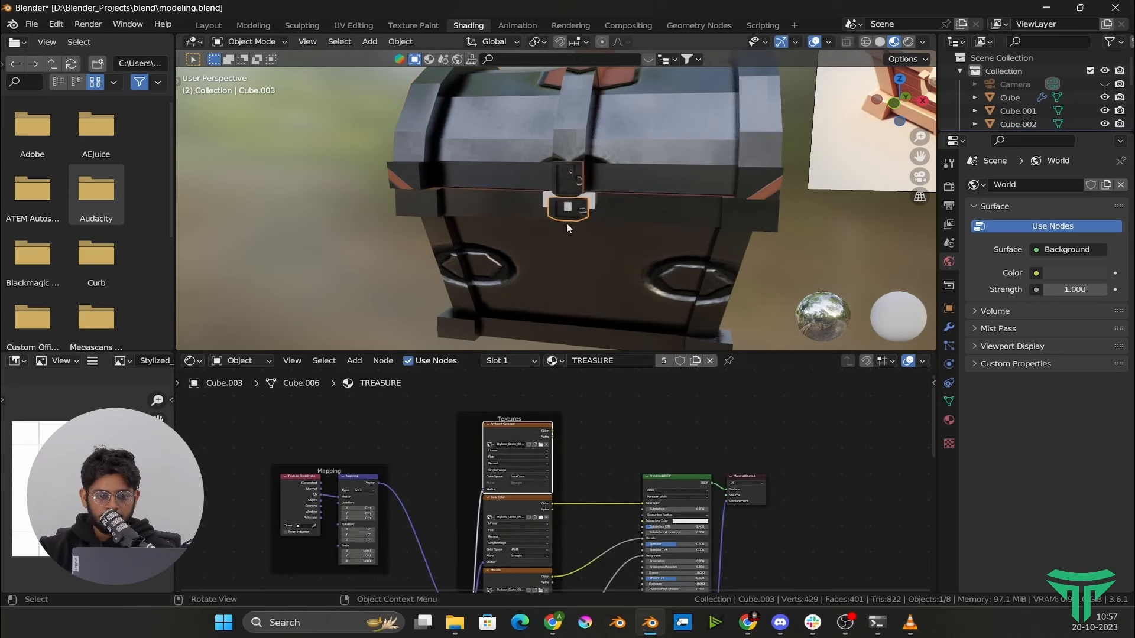
{"action": "left_click", "coordinate": [568, 215]}
{"action": "left_click", "coordinate": [526, 362]}
{"action": "left_click", "coordinate": [562, 432]}
{"action": "left_click", "coordinate": [569, 207]}
{"action": "left_click", "coordinate": [526, 361]}
{"action": "left_click", "coordinate": [563, 432]}
{"action": "scroll", "coordinate": [622, 234], "scroll_direction": "down", "scroll_amount": 5}
{"action": "middle_click_drag", "start_coordinate": [621, 234], "coordinate": [615, 261], "text": "shift"}
{"action": "scroll", "coordinate": [614, 261], "scroll_direction": "up", "scroll_amount": 2}
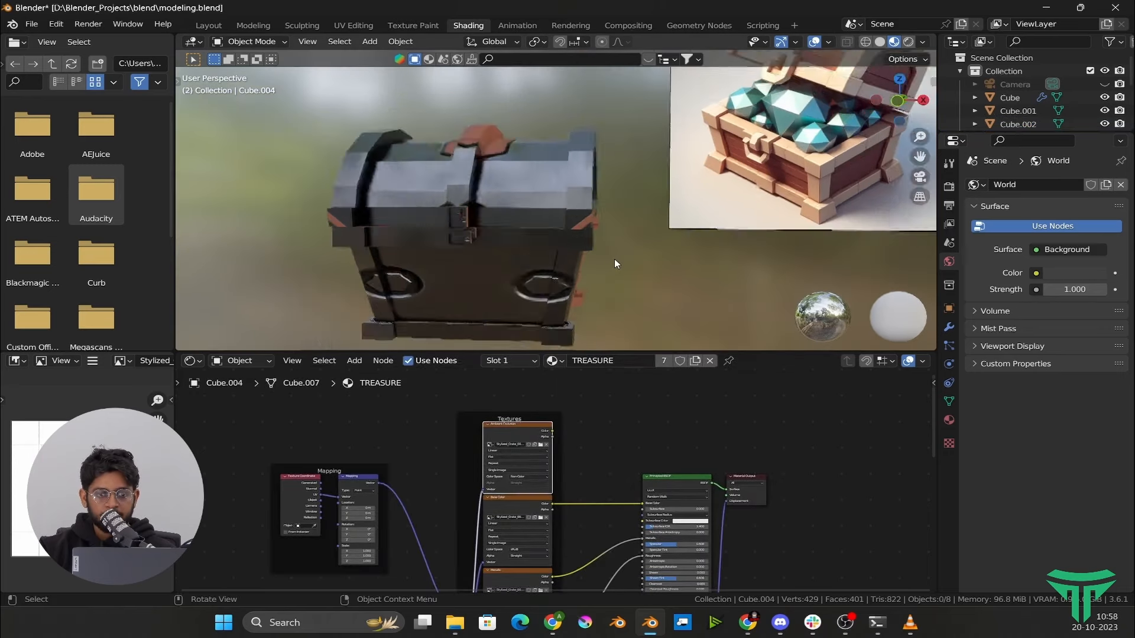
{"action": "scroll", "coordinate": [615, 261], "scroll_direction": "down", "scroll_amount": 1}
{"action": "left_click", "coordinate": [615, 261]}
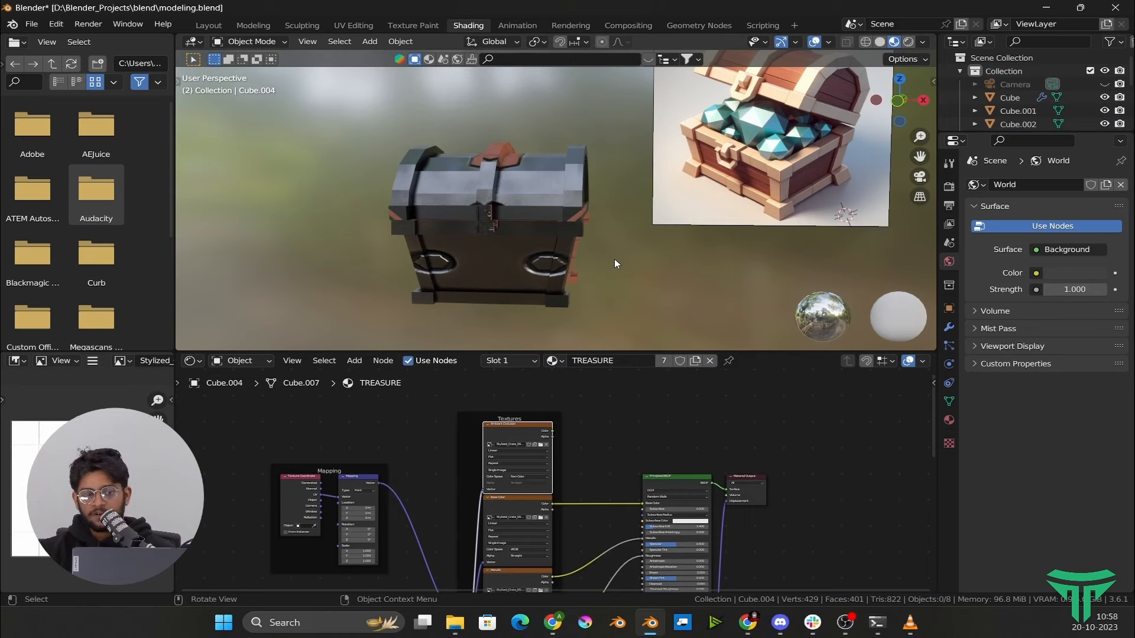
Open the UV Editing workspace and enter Edit Mode on the chest lid
{"action": "scroll", "coordinate": [509, 241], "scroll_direction": "down", "scroll_amount": 2}
{"action": "scroll", "coordinate": [509, 241], "scroll_direction": "up", "scroll_amount": 2}
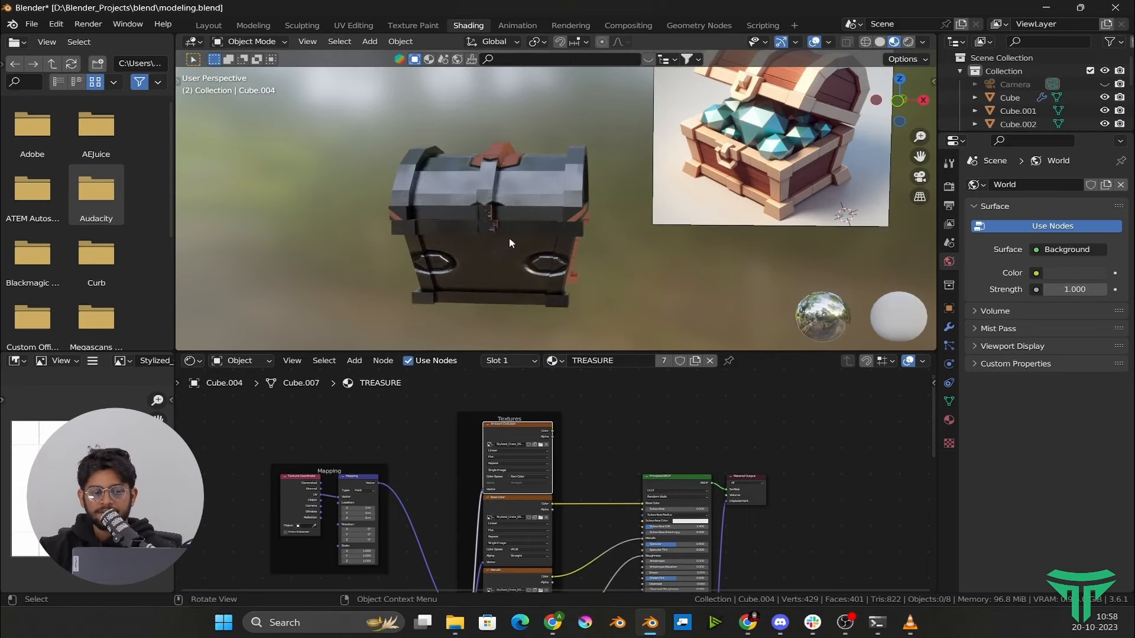
{"action": "left_click", "coordinate": [353, 26]}
{"action": "key", "text": "Tab"}
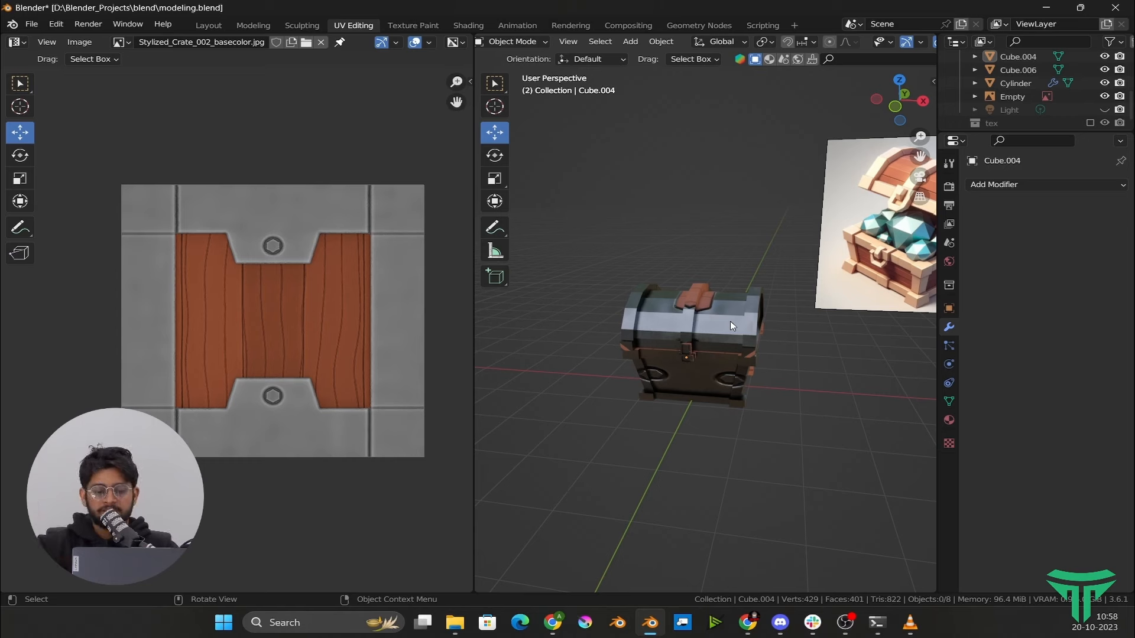
{"action": "scroll", "coordinate": [724, 320], "scroll_direction": "up", "scroll_amount": 2}
{"action": "middle_click_drag", "start_coordinate": [724, 320], "coordinate": [727, 328]}
{"action": "left_click", "coordinate": [736, 328]}
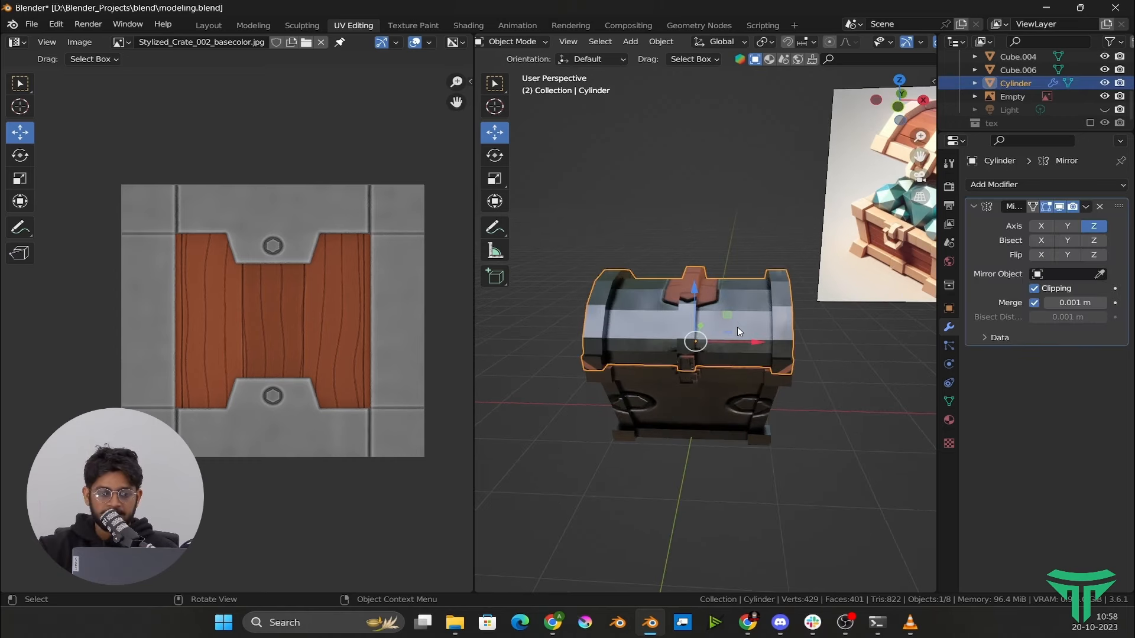
{"action": "key", "text": "Tab"}
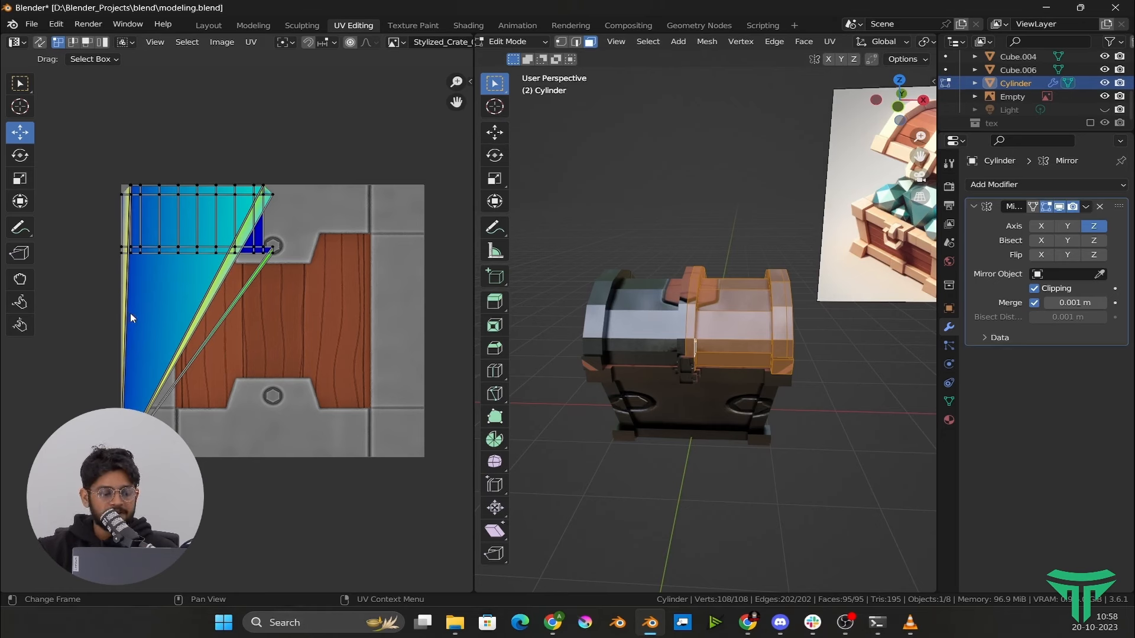
Try moving all of the lid's UVs over the wood planks of the crate texture
{"action": "key", "text": "a"}
{"action": "scroll", "coordinate": [134, 319], "scroll_direction": "down", "scroll_amount": 2}
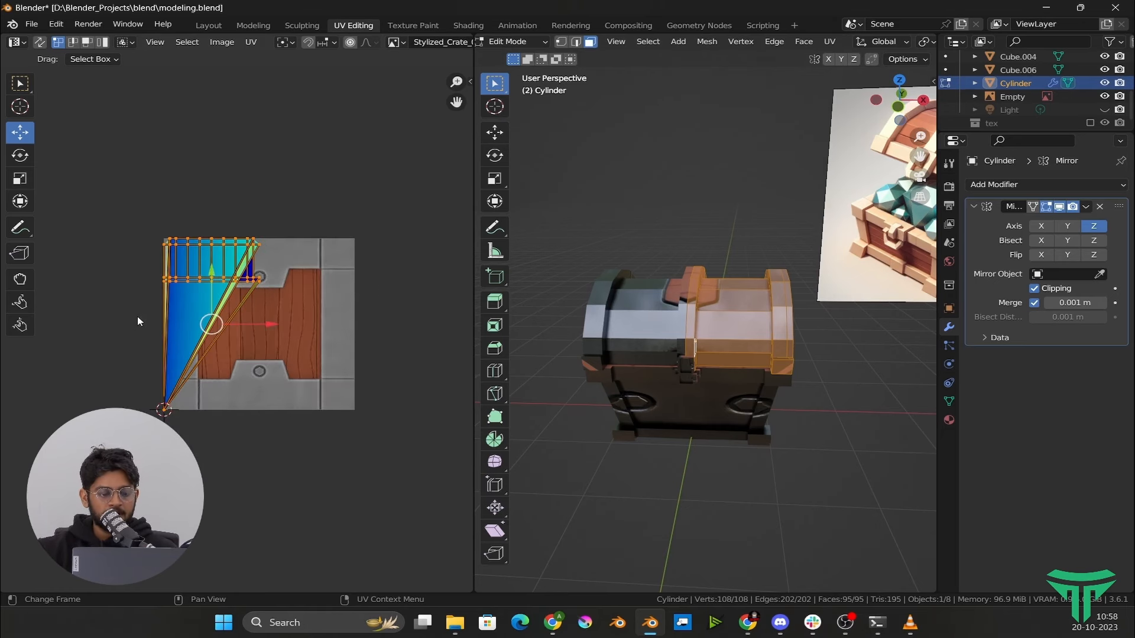
{"action": "key", "text": "g"}
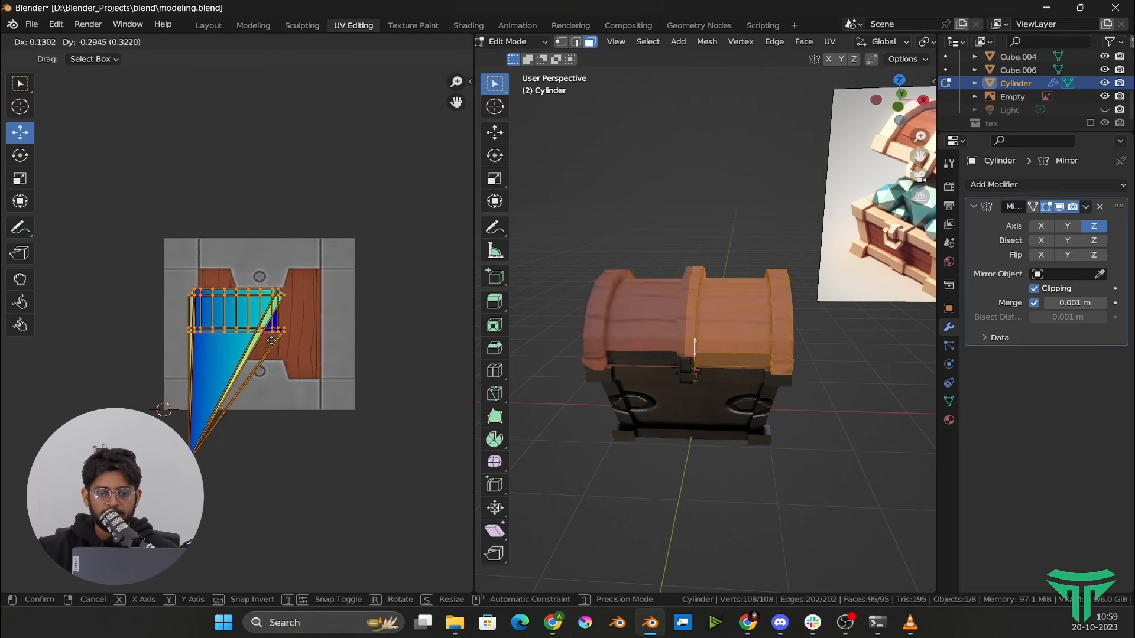
{"action": "left_click", "coordinate": [290, 292]}
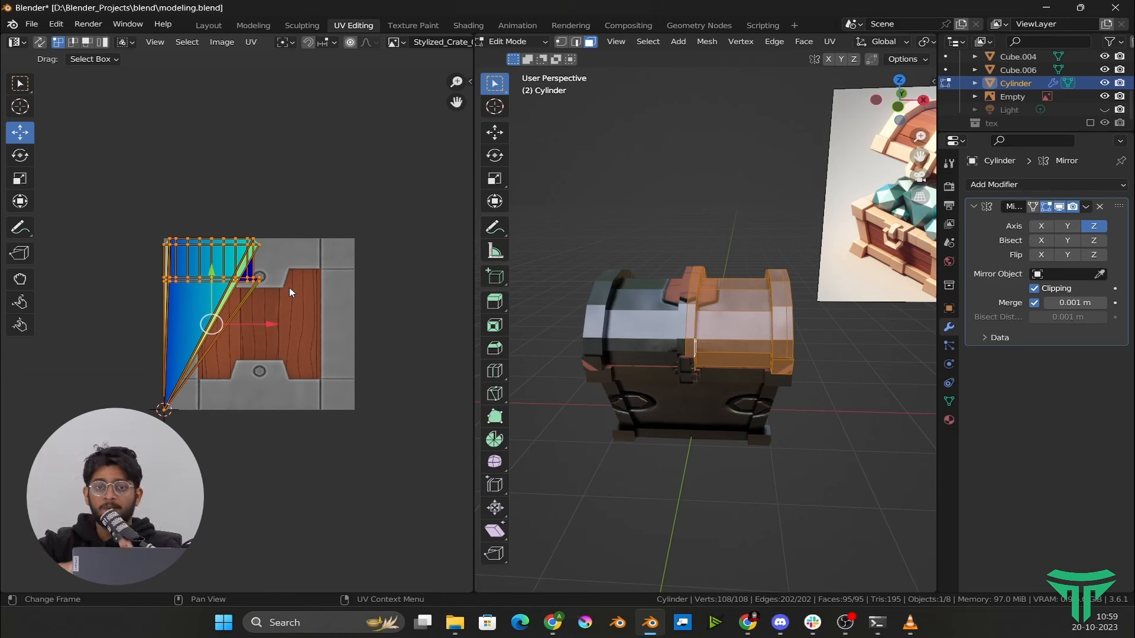
{"action": "scroll", "coordinate": [289, 288], "scroll_direction": "up", "scroll_amount": 2}
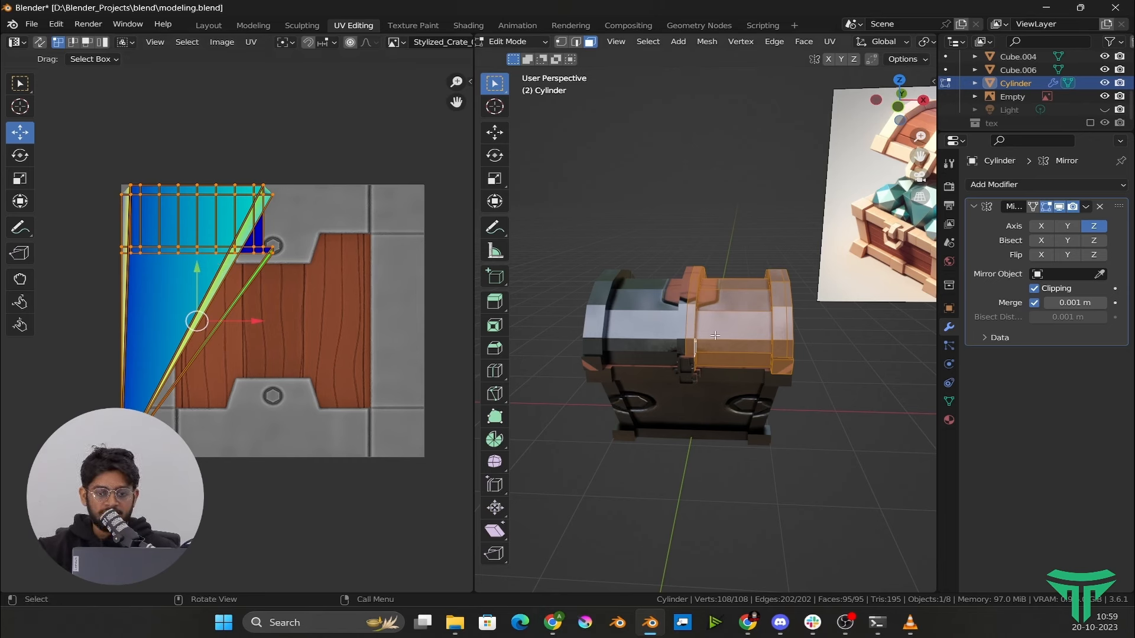
Isolate the chest lid in local view and inspect it from the front and from underneath
{"action": "middle_click_drag", "start_coordinate": [724, 298], "coordinate": [649, 317]}
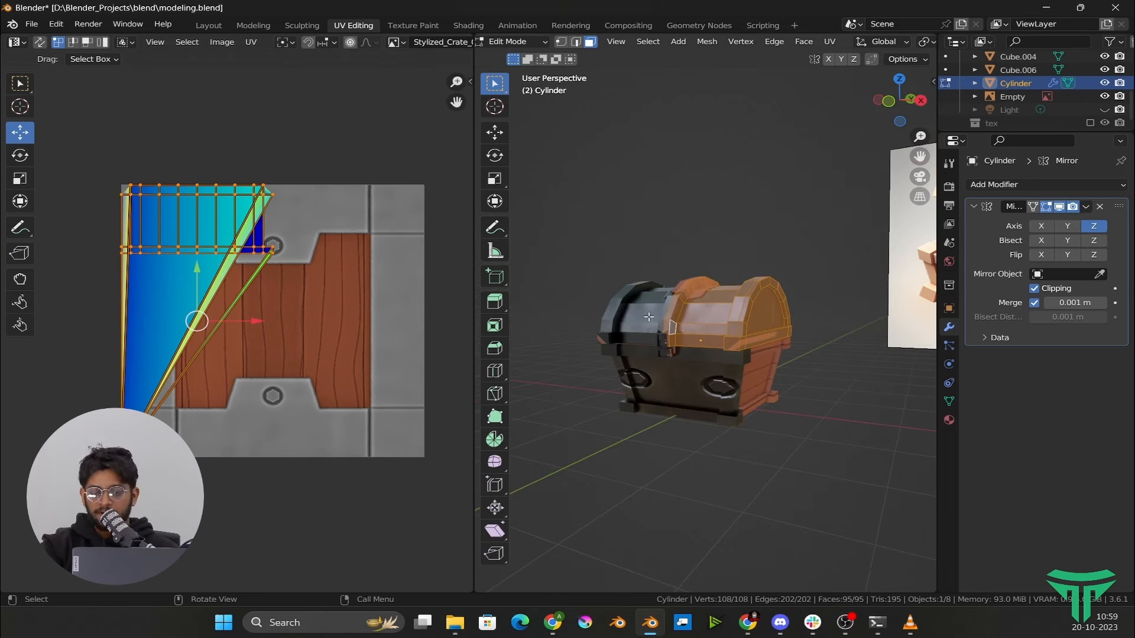
{"action": "key", "text": "KP_Divide"}
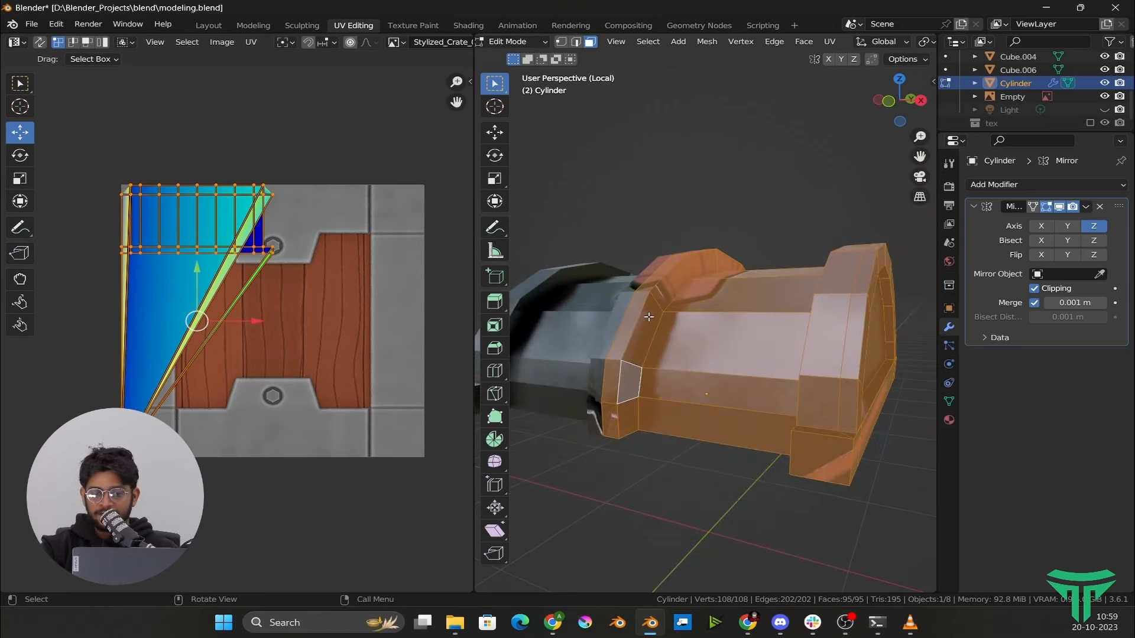
{"action": "scroll", "coordinate": [649, 317], "scroll_direction": "down", "scroll_amount": 4}
{"action": "middle_click_drag", "start_coordinate": [649, 317], "coordinate": [739, 391]}
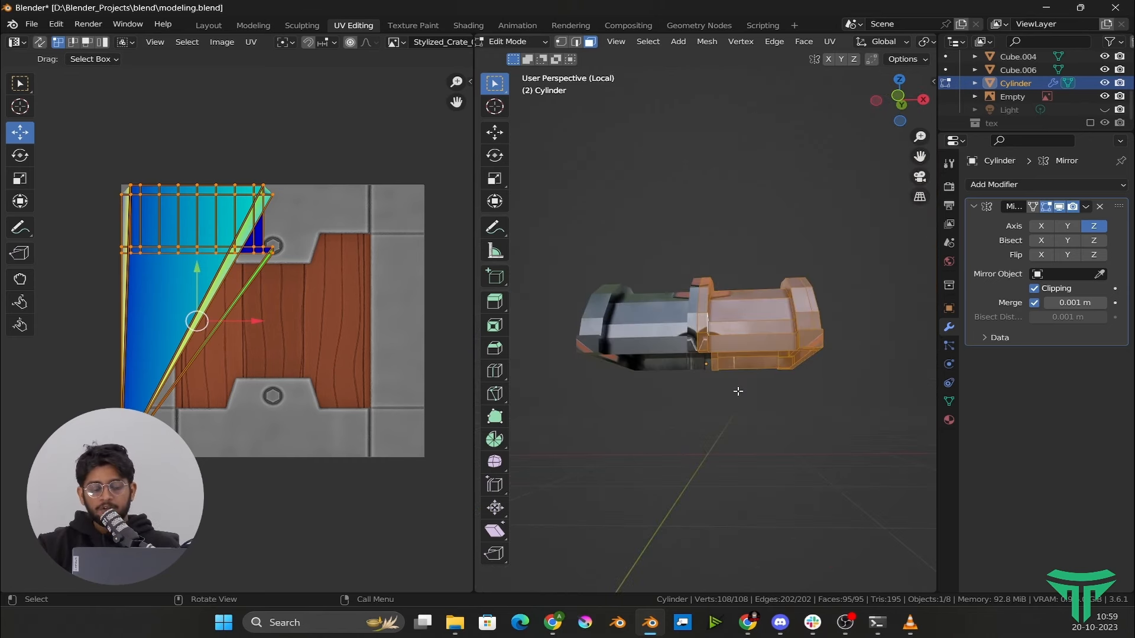
{"action": "left_click", "coordinate": [829, 41]}
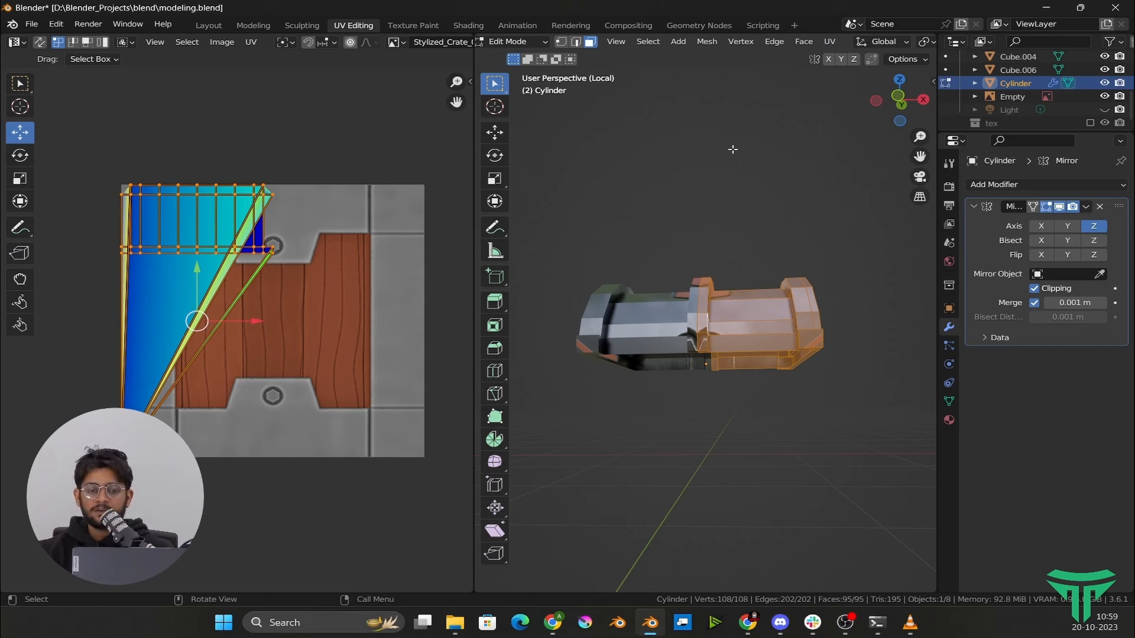
{"action": "scroll", "coordinate": [730, 334], "scroll_direction": "up", "scroll_amount": 3}
{"action": "middle_click_drag", "start_coordinate": [731, 333], "coordinate": [703, 283]}
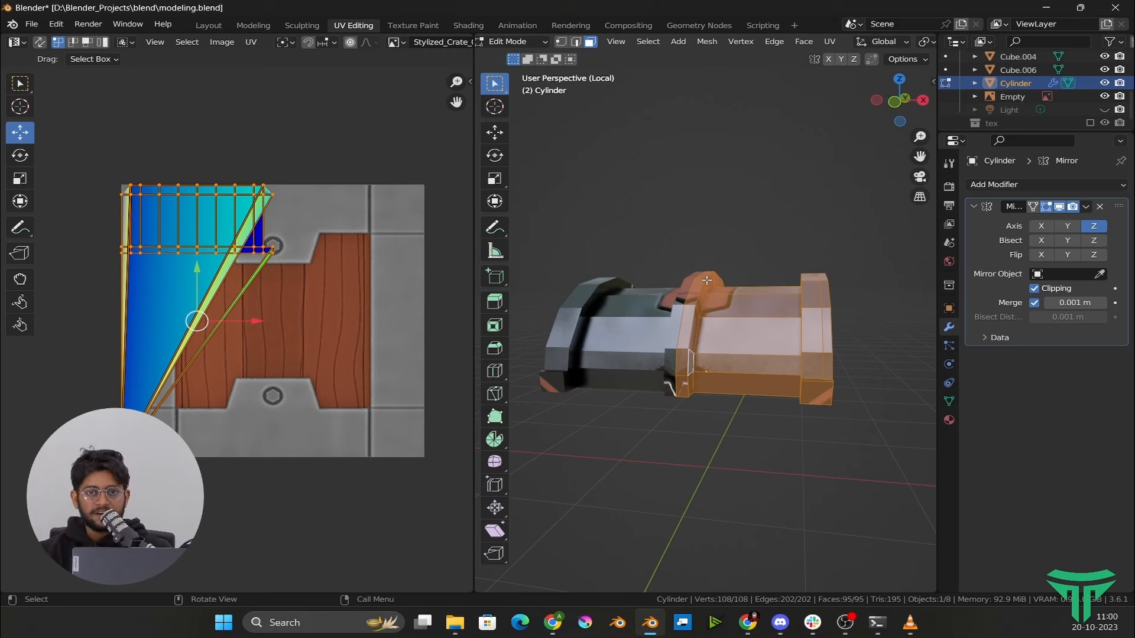
{"action": "middle_click_drag", "start_coordinate": [707, 280], "coordinate": [731, 289]}
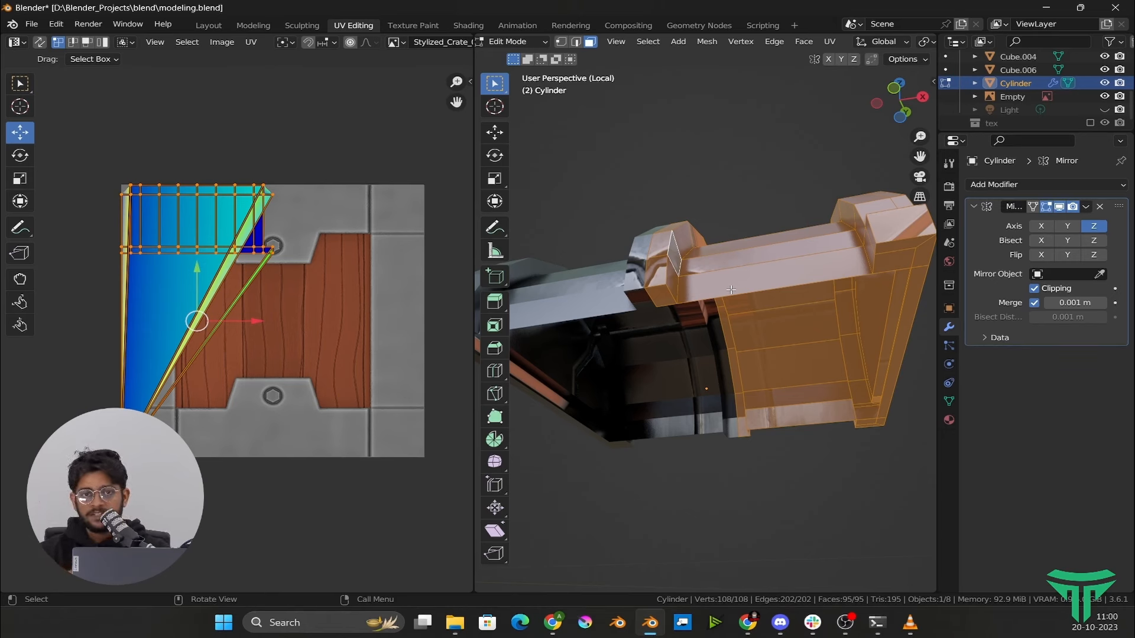
Clear the selection, switch to vertex selection and select the two vertices on the middle band's lower edge
{"action": "middle_click_drag", "start_coordinate": [731, 290], "coordinate": [703, 316]}
{"action": "scroll", "coordinate": [780, 327], "scroll_direction": "up", "scroll_amount": 1}
{"action": "key", "text": "1"}
{"action": "scroll", "coordinate": [680, 316], "scroll_direction": "down", "scroll_amount": 3}
{"action": "key", "text": "Tab"}
{"action": "key", "text": "Tab"}
{"action": "left_click", "coordinate": [702, 204]}
{"action": "middle_click_drag", "start_coordinate": [702, 204], "coordinate": [720, 203]}
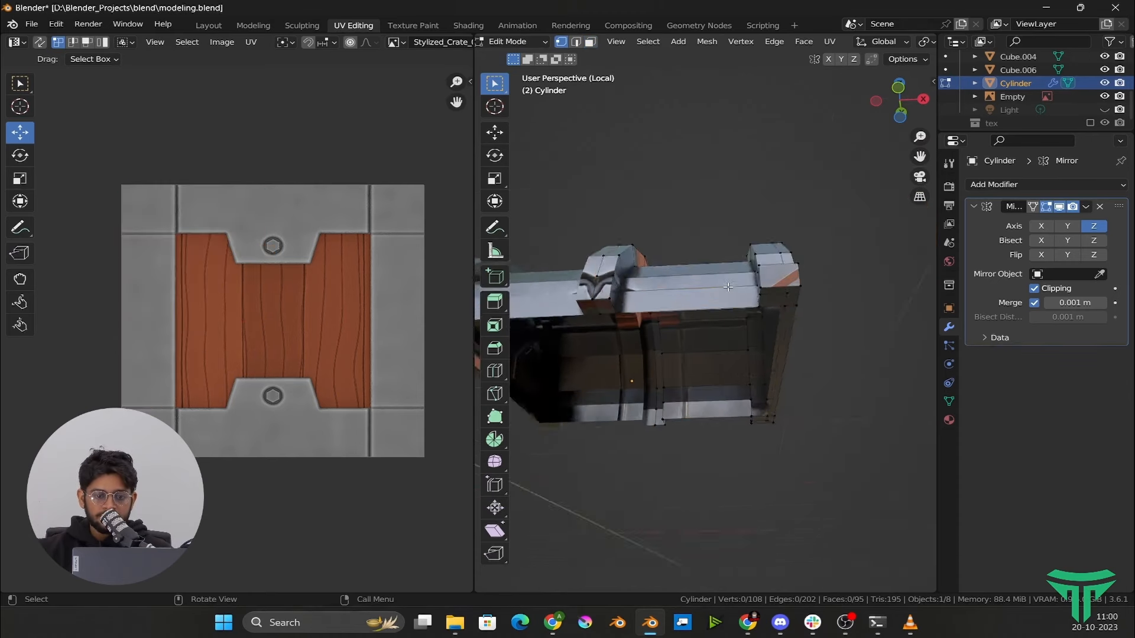
{"action": "scroll", "coordinate": [720, 203], "scroll_direction": "up", "scroll_amount": 4}
{"action": "left_click", "coordinate": [592, 194]}
{"action": "left_click", "coordinate": [650, 186], "text": "shift"}
{"action": "scroll", "coordinate": [650, 186], "scroll_direction": "down", "scroll_amount": 3}
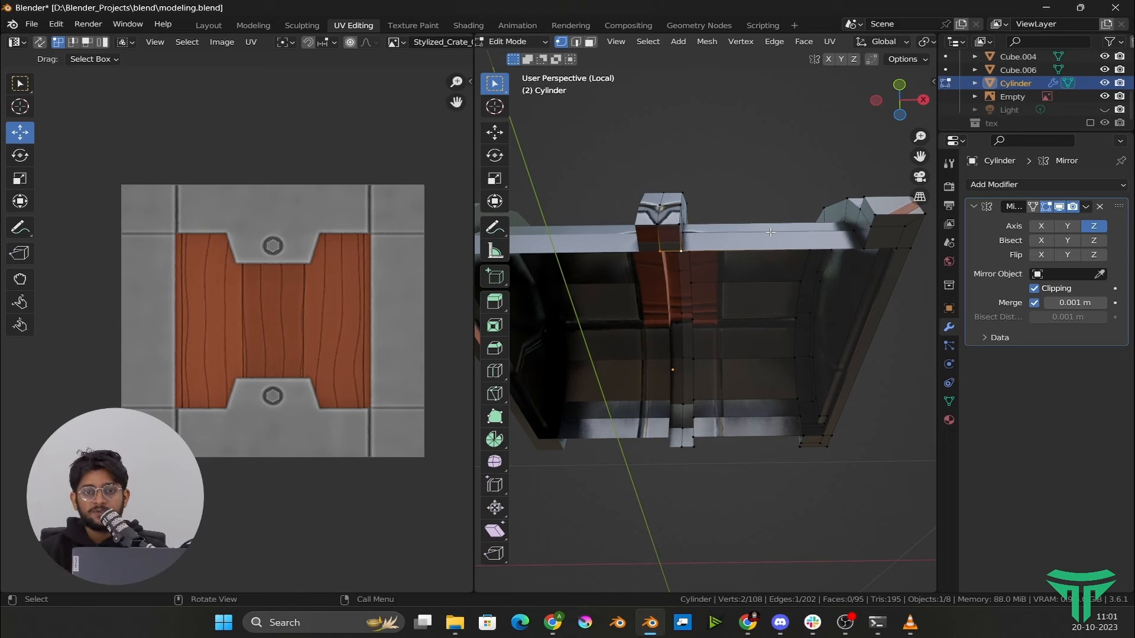
Mark the edge loop where the middle band meets the planks of the lid as a seam
{"action": "scroll", "coordinate": [770, 232], "scroll_direction": "down", "scroll_amount": 3}
{"action": "scroll", "coordinate": [745, 254], "scroll_direction": "up", "scroll_amount": 5}
{"action": "middle_click_drag", "start_coordinate": [770, 232], "coordinate": [658, 283]}
{"action": "scroll", "coordinate": [795, 357], "scroll_direction": "up", "scroll_amount": 3}
{"action": "middle_click_drag", "start_coordinate": [681, 438], "coordinate": [699, 214], "text": "shift"}
{"action": "left_click", "coordinate": [795, 356], "text": "alt"}
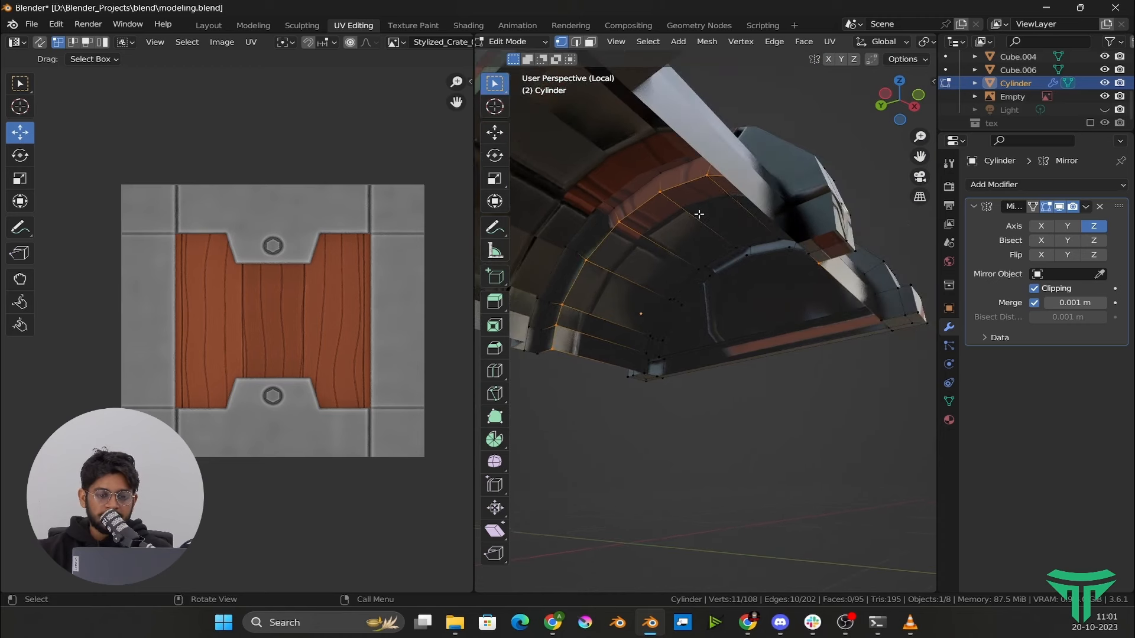
{"action": "key", "text": "2"}
{"action": "right_click", "coordinate": [615, 171]}
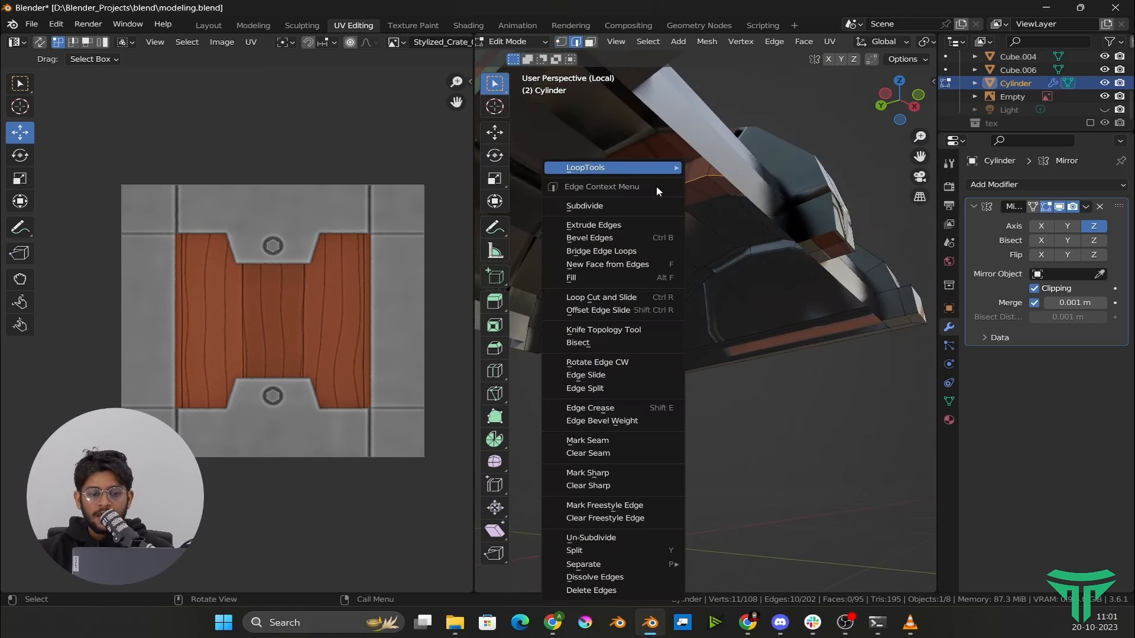
{"action": "left_click", "coordinate": [593, 445]}
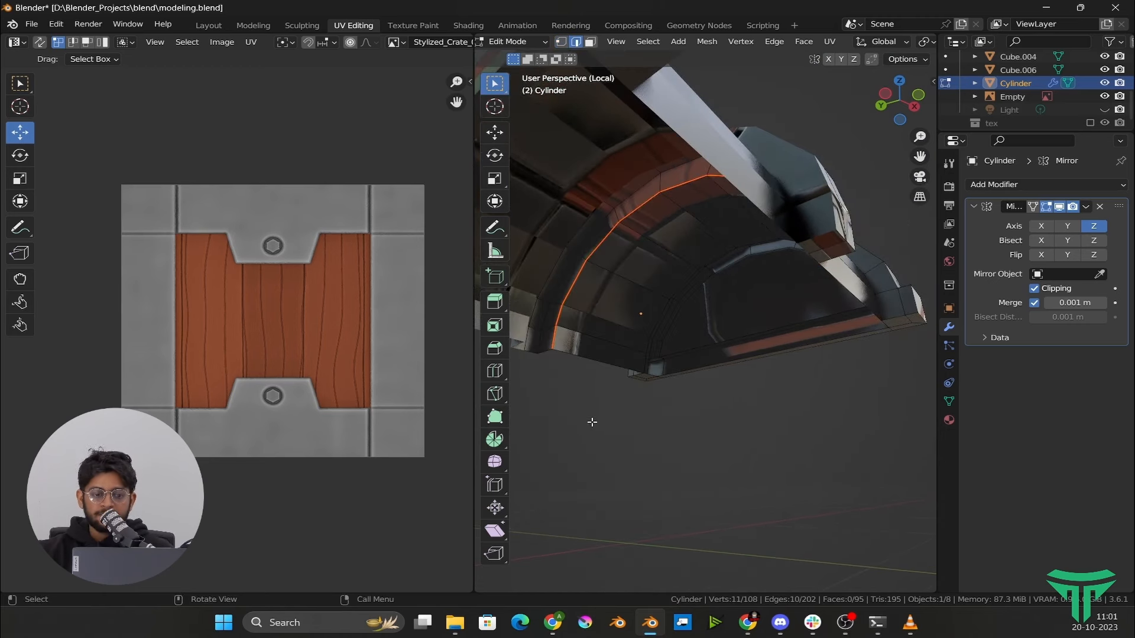
Mark the edge loop where the planks meet the lid's side band as a seam
{"action": "key", "text": "Tab"}
{"action": "middle_click_drag", "start_coordinate": [578, 361], "coordinate": [653, 293]}
{"action": "key", "text": "Tab"}
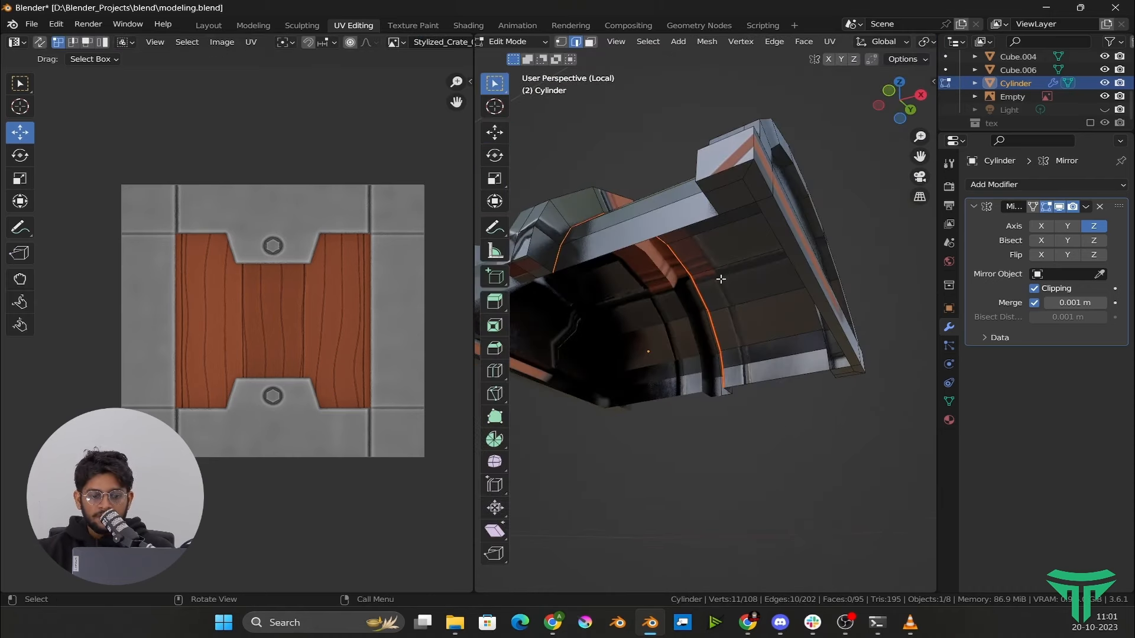
{"action": "middle_click_drag", "start_coordinate": [719, 277], "coordinate": [793, 230]}
{"action": "key", "text": "ctrl+e"}
{"action": "left_click", "coordinate": [740, 449]}
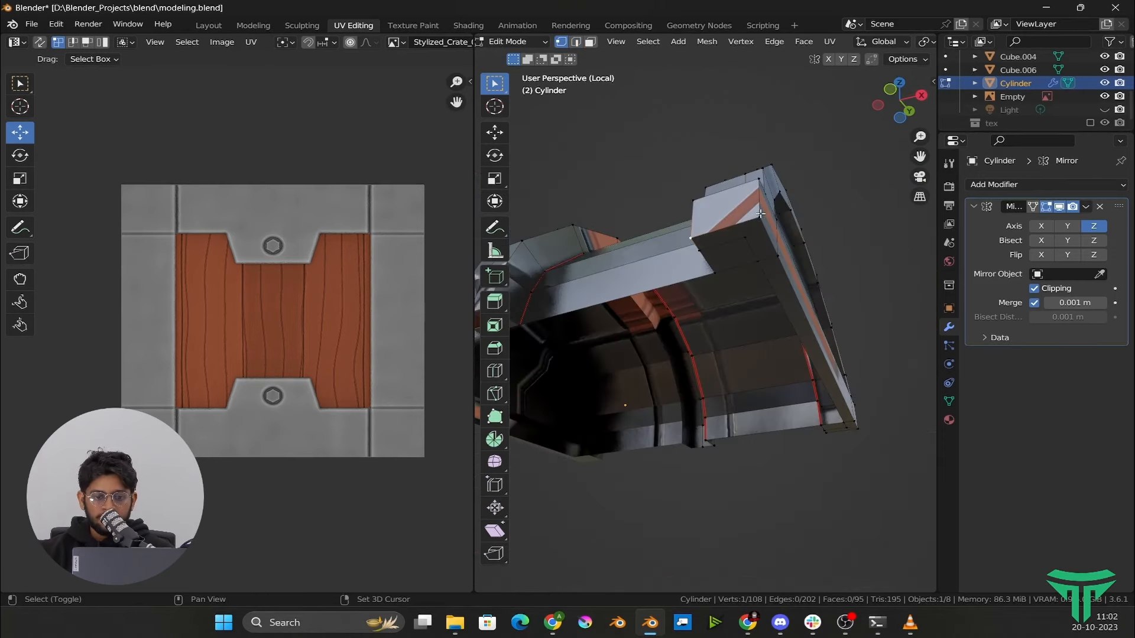
Mark the lower edges of the side band's corner block as a seam
{"action": "left_click", "coordinate": [759, 219], "text": "shift"}
{"action": "left_click", "coordinate": [780, 257], "text": "shift"}
{"action": "middle_click_drag", "start_coordinate": [780, 257], "coordinate": [692, 306]}
{"action": "left_click", "coordinate": [840, 312], "text": "shift"}
{"action": "key", "text": "ctrl+e"}
{"action": "left_click", "coordinate": [840, 307]}
Mark the bottom edges of the lid's middle band as a seam
{"action": "key", "text": "alt+a"}
{"action": "scroll", "coordinate": [740, 230], "scroll_direction": "up", "scroll_amount": 2}
{"action": "left_click", "coordinate": [739, 233]}
{"action": "left_click", "coordinate": [719, 218], "text": "shift"}
{"action": "left_click", "coordinate": [686, 232], "text": "shift"}
{"action": "key", "text": "ctrl+e"}
{"action": "left_click", "coordinate": [686, 255]}
Select the whole lid mesh and unwrap it along the marked seams
{"action": "scroll", "coordinate": [709, 246], "scroll_direction": "down", "scroll_amount": 2}
{"action": "key", "text": "a"}
{"action": "left_click", "coordinate": [829, 41]}
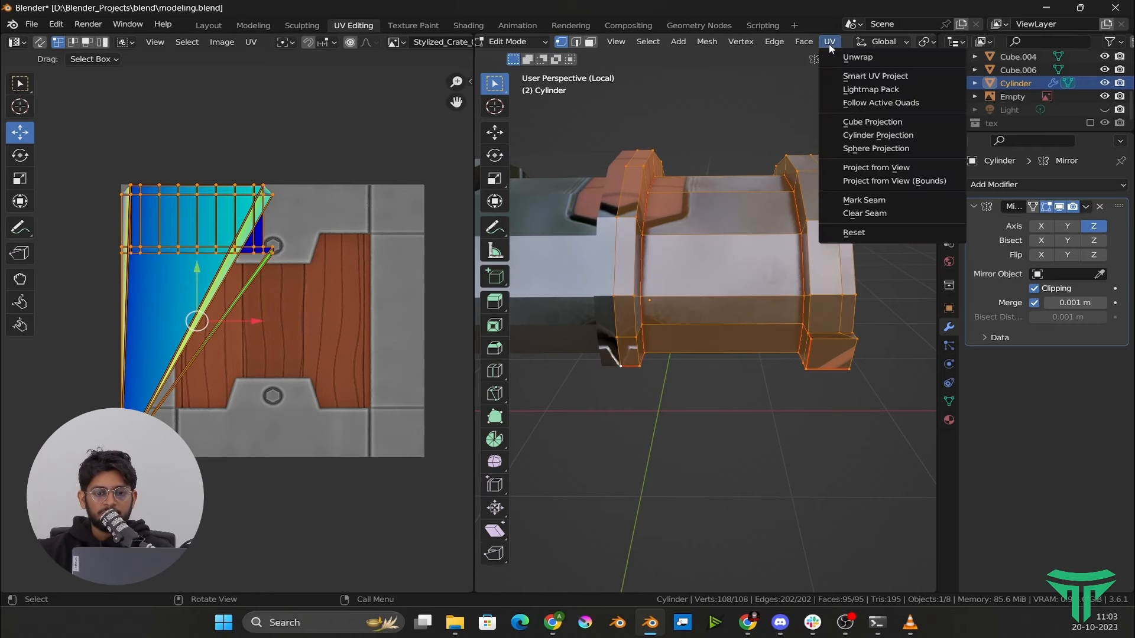
{"action": "left_click", "coordinate": [830, 57]}
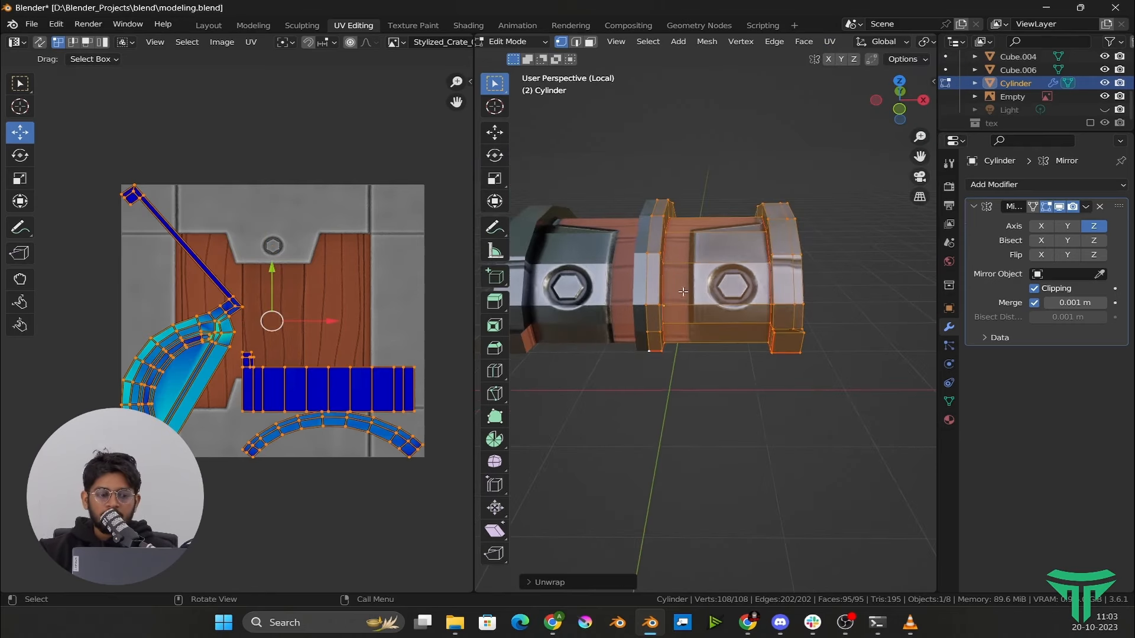
Examine the lid's unwrapped UV islands against the crate texture and how the texture falls on the lid
{"action": "scroll", "coordinate": [651, 264], "scroll_direction": "down", "scroll_amount": 2}
{"action": "scroll", "coordinate": [751, 310], "scroll_direction": "up", "scroll_amount": 3}
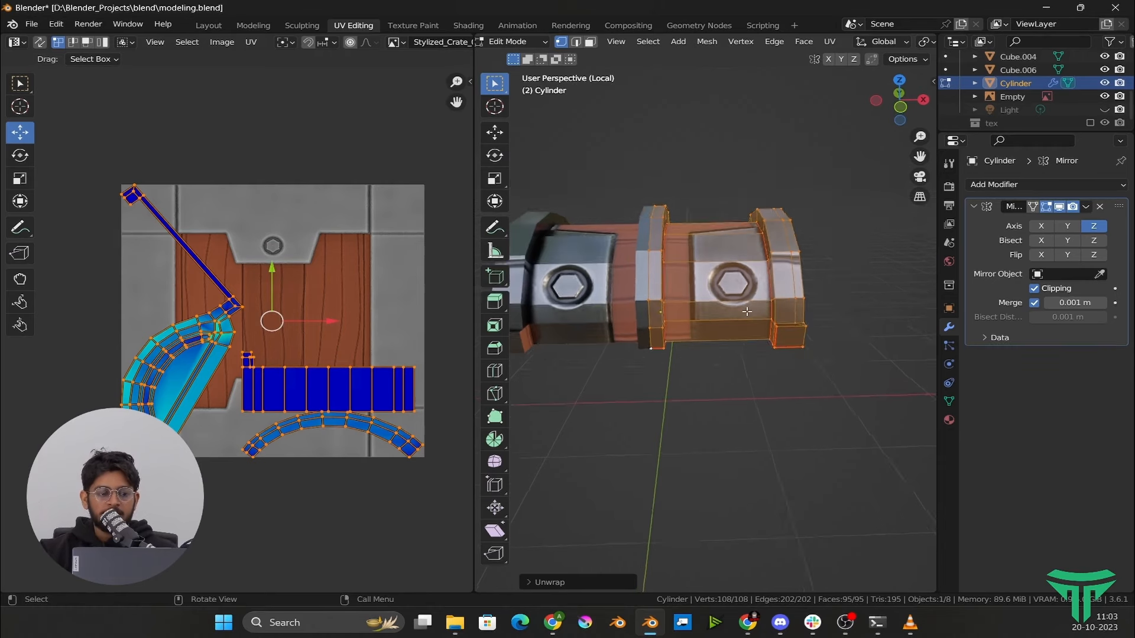
{"action": "scroll", "coordinate": [364, 344], "scroll_direction": "up", "scroll_amount": 3}
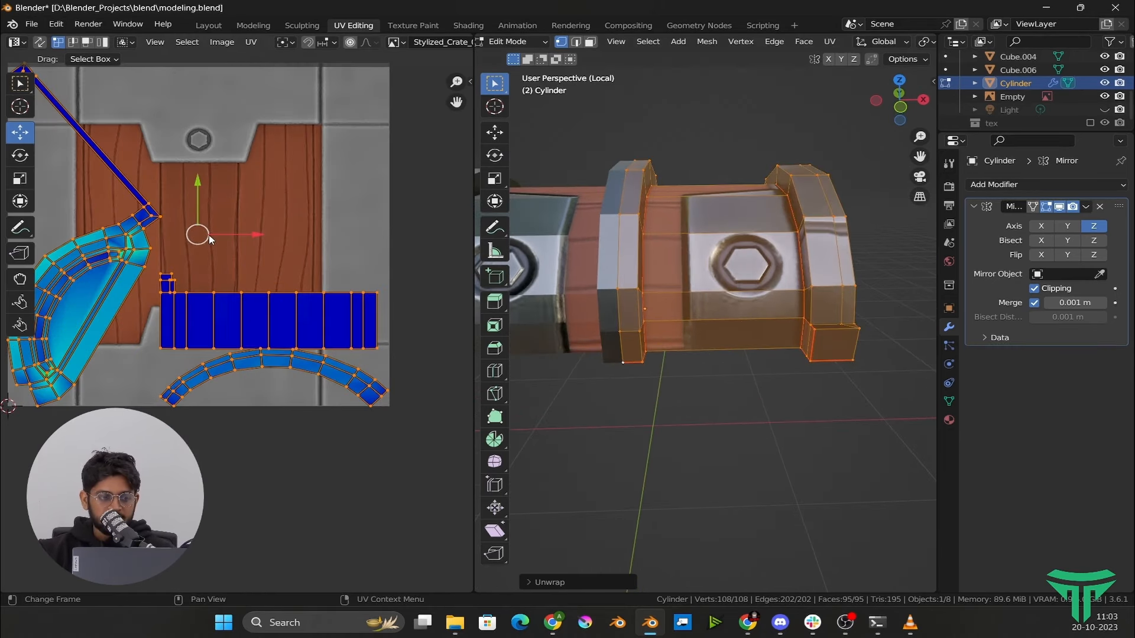
{"action": "scroll", "coordinate": [246, 221], "scroll_direction": "down", "scroll_amount": 2}
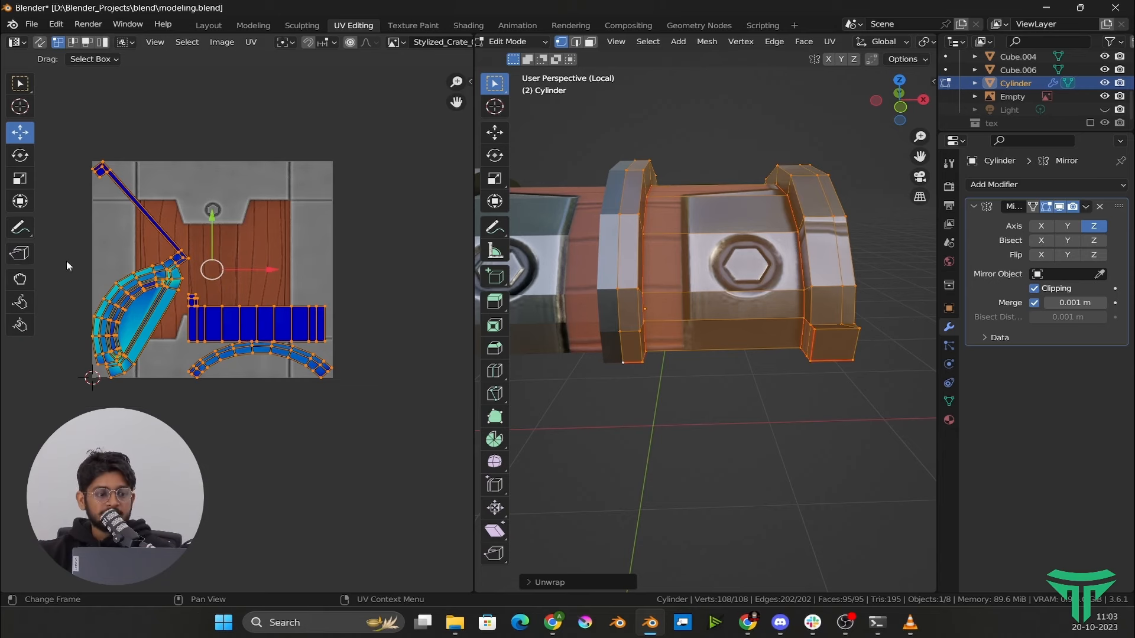
{"action": "scroll", "coordinate": [278, 340], "scroll_direction": "up", "scroll_amount": 2}
{"action": "middle_click_drag", "start_coordinate": [298, 345], "coordinate": [286, 303]}
{"action": "scroll", "coordinate": [242, 304], "scroll_direction": "up", "scroll_amount": 2}
{"action": "scroll", "coordinate": [251, 287], "scroll_direction": "down", "scroll_amount": 2}
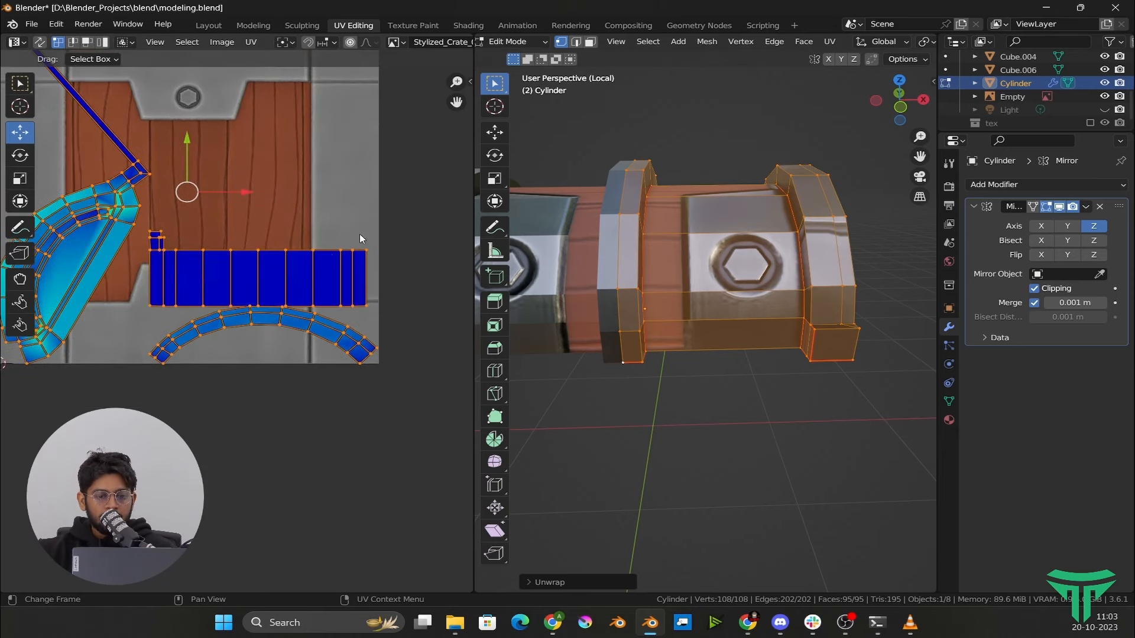
Select the face loop of the lid's planks and move its UV strip up onto the wood area
{"action": "key", "text": "alt+a"}
{"action": "key", "text": "3"}
{"action": "left_click", "coordinate": [719, 260], "text": "alt"}
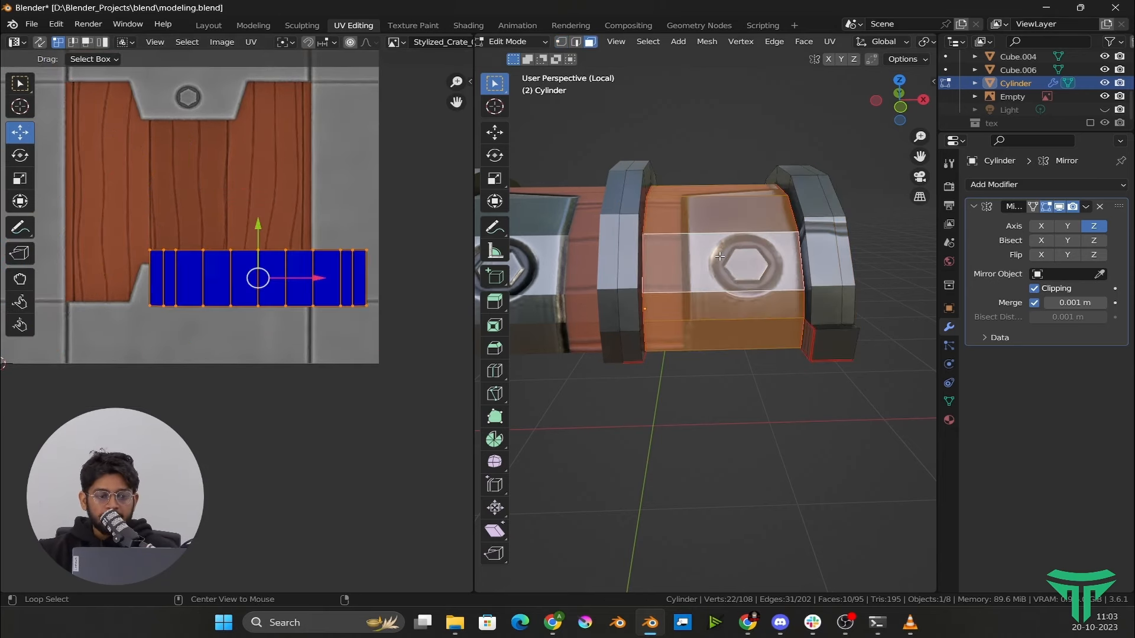
{"action": "scroll", "coordinate": [151, 219], "scroll_direction": "down", "scroll_amount": 2}
{"action": "left_click_drag", "start_coordinate": [248, 263], "coordinate": [248, 219]}
{"action": "scroll", "coordinate": [544, 260], "scroll_direction": "down", "scroll_amount": 5}
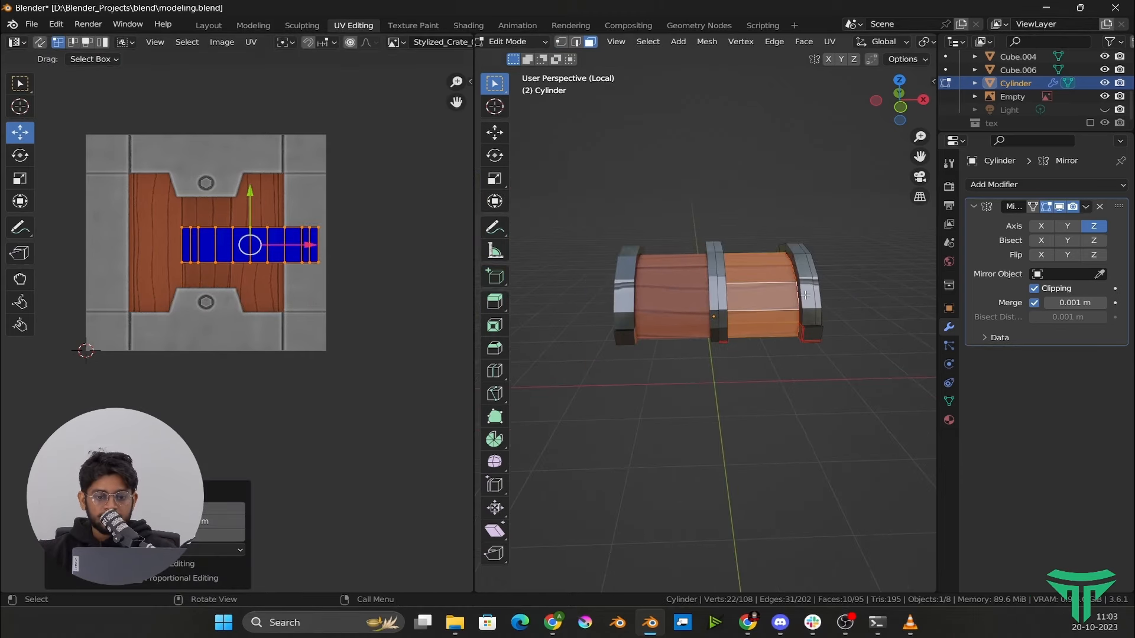
{"action": "scroll", "coordinate": [215, 222], "scroll_direction": "up", "scroll_amount": 2}
{"action": "scroll", "coordinate": [216, 222], "scroll_direction": "up", "scroll_amount": 1}
Center and scale the planks' UV strip to span the full width of the wood area, and check the lid in Object Mode
{"action": "middle_click_drag", "start_coordinate": [328, 178], "coordinate": [365, 296]}
{"action": "left_click_drag", "start_coordinate": [353, 279], "coordinate": [273, 276]}
{"action": "key", "text": "s"}
{"action": "left_click", "coordinate": [357, 337]}
{"action": "key", "text": "s"}
{"action": "left_click", "coordinate": [321, 334]}
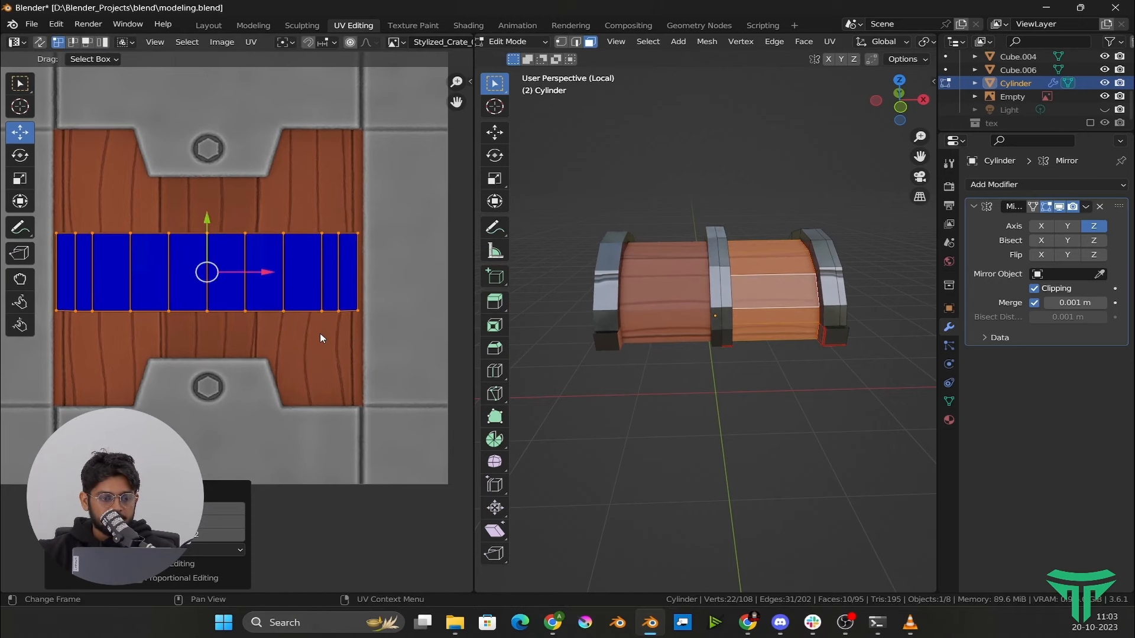
{"action": "left_click", "coordinate": [321, 334]}
{"action": "key", "text": "Tab"}
{"action": "scroll", "coordinate": [768, 314], "scroll_direction": "up", "scroll_amount": 4}
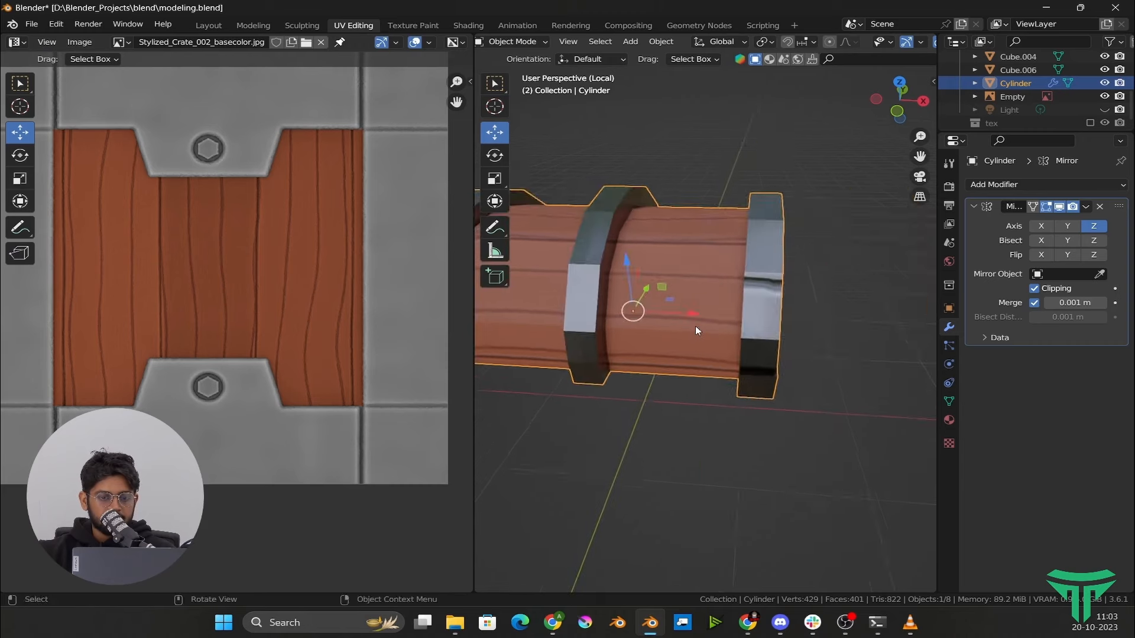
{"action": "middle_click_drag", "start_coordinate": [696, 326], "coordinate": [724, 288]}
Return to Edit Mode and try to select the face loop running around the lid's side band
{"action": "key", "text": "Tab"}
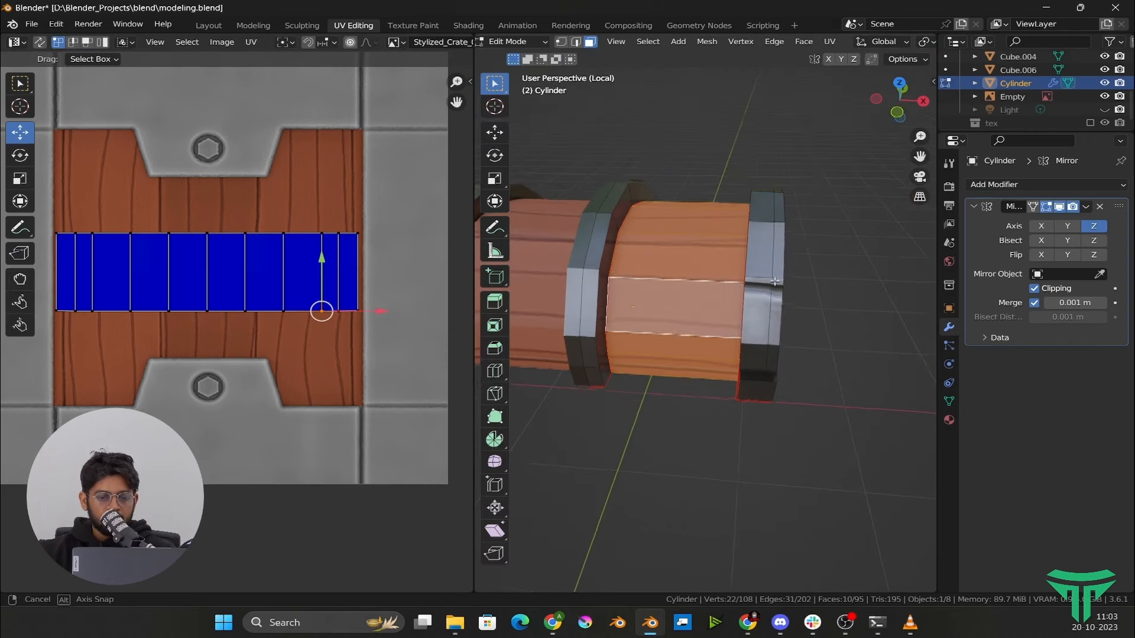
{"action": "left_click", "coordinate": [772, 250]}
{"action": "left_click", "coordinate": [770, 249], "text": "alt"}
{"action": "left_click", "coordinate": [772, 266], "text": "alt"}
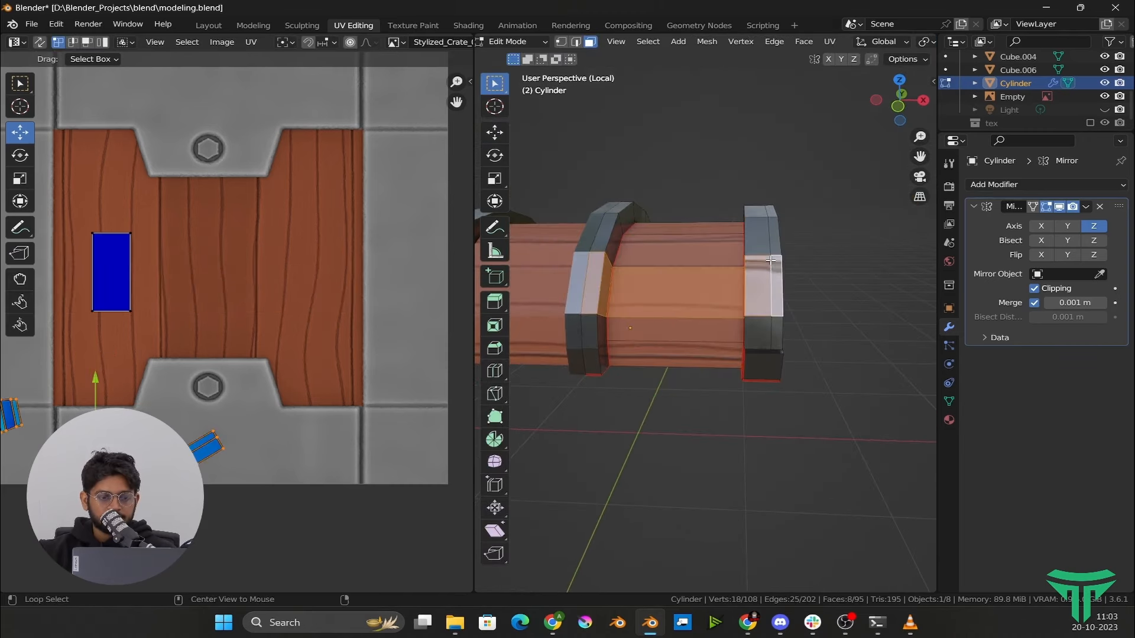
{"action": "left_click", "coordinate": [776, 267]}
Select the side face loop and the adjacent outer faces of the lid's middle metal band, over the full arch
{"action": "scroll", "coordinate": [780, 263], "scroll_direction": "up", "scroll_amount": 1}
{"action": "middle_click_drag", "start_coordinate": [789, 250], "coordinate": [601, 286]}
{"action": "scroll", "coordinate": [798, 292], "scroll_direction": "up", "scroll_amount": 1}
{"action": "scroll", "coordinate": [647, 284], "scroll_direction": "up", "scroll_amount": 2}
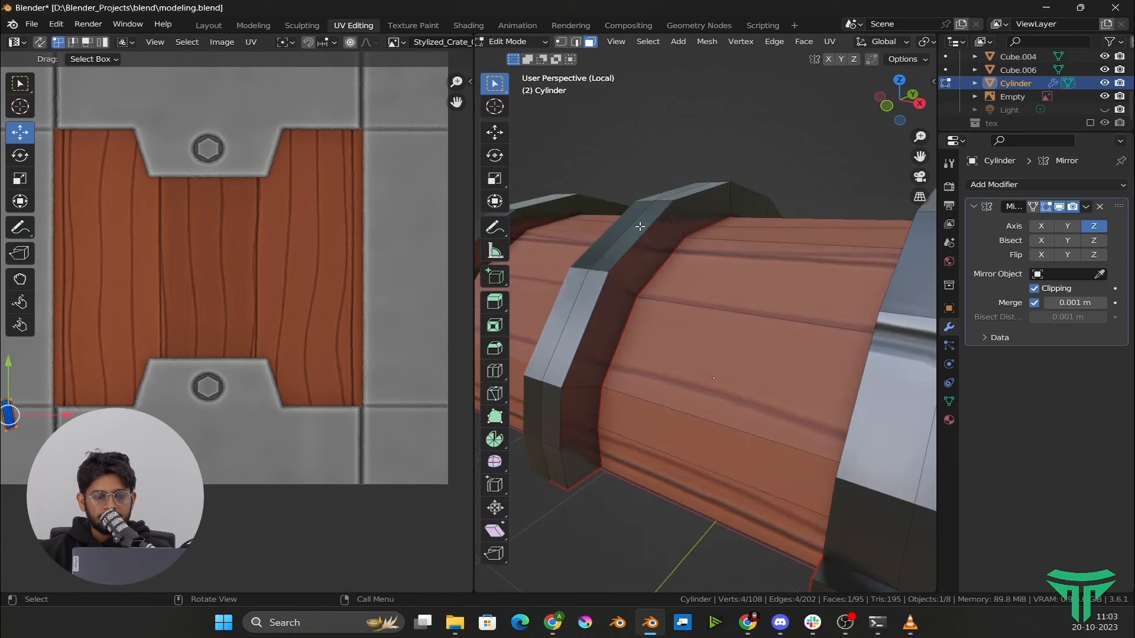
{"action": "left_click", "coordinate": [640, 226]}
{"action": "left_click", "coordinate": [649, 265]}
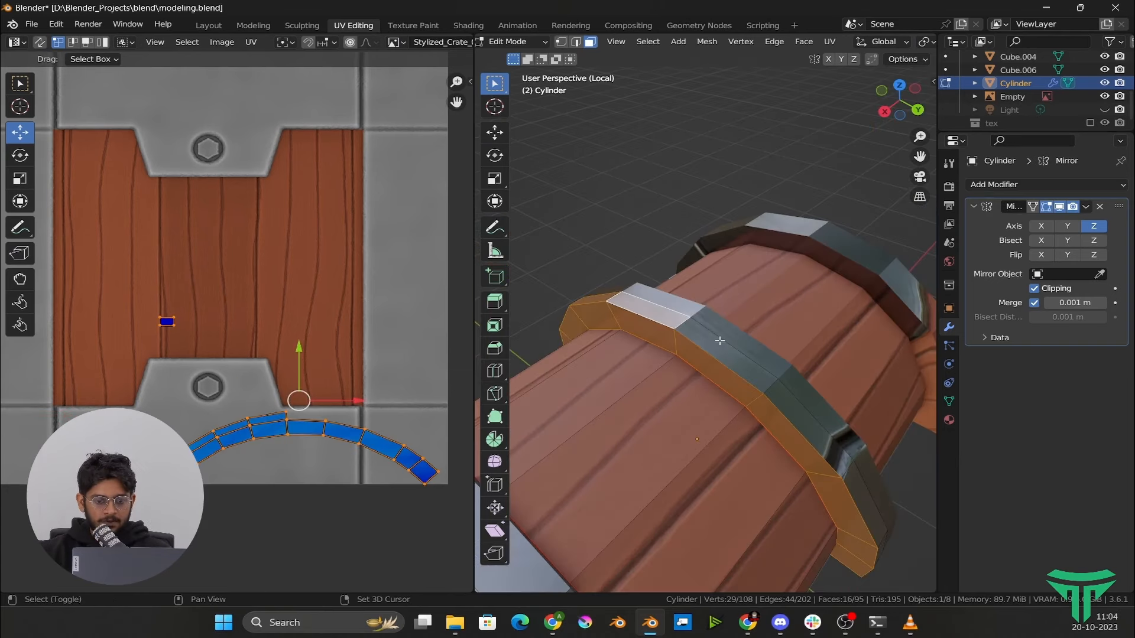
{"action": "left_click", "coordinate": [721, 341], "text": "shift"}
{"action": "middle_click_drag", "start_coordinate": [721, 341], "coordinate": [677, 340]}
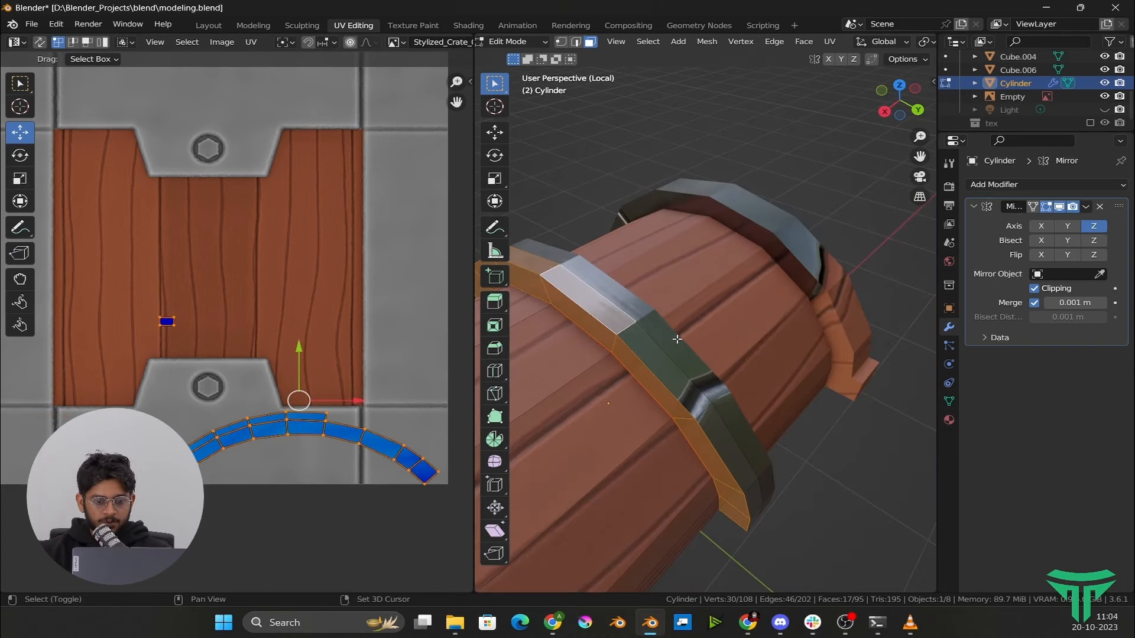
{"action": "left_click", "coordinate": [651, 354], "text": "shift"}
{"action": "middle_click_drag", "start_coordinate": [688, 442], "coordinate": [630, 334], "text": "shift"}
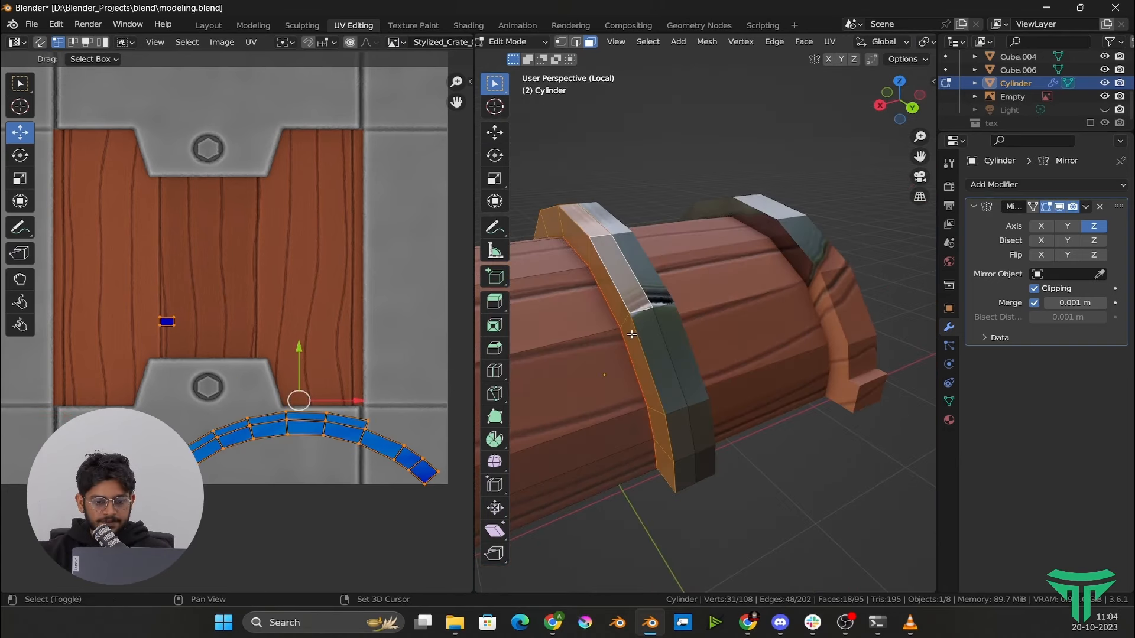
{"action": "left_click", "coordinate": [655, 362], "text": "shift"}
{"action": "left_click", "coordinate": [676, 439], "text": "shift"}
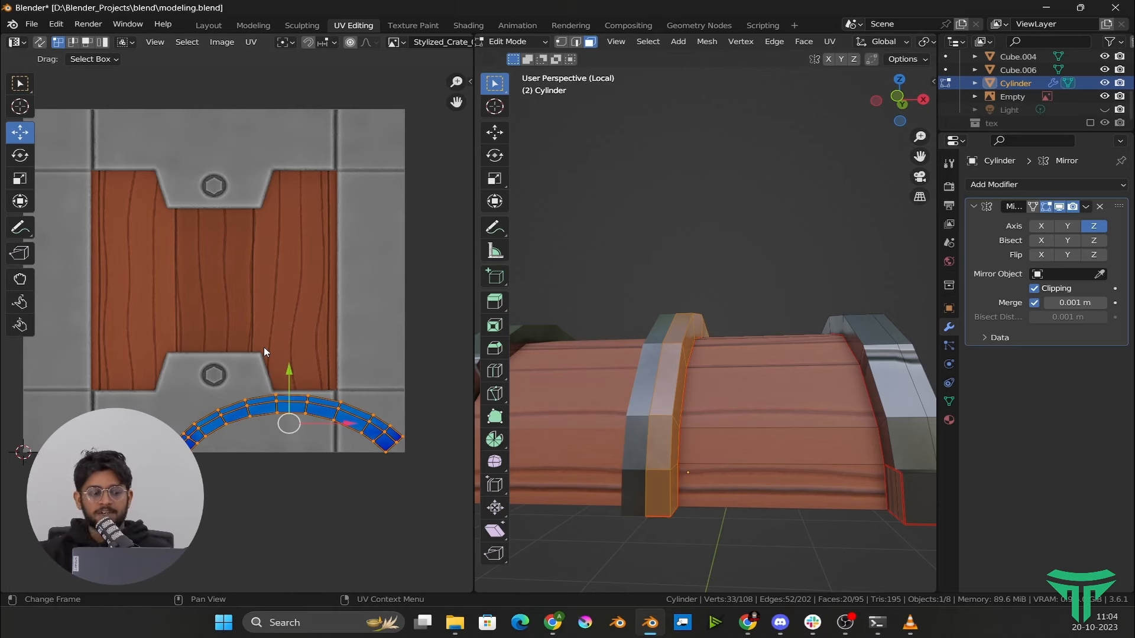
Select the two UV vertices on one cross edge of the central wide quad in the band's curved island
{"action": "scroll", "coordinate": [196, 304], "scroll_direction": "up", "scroll_amount": 1}
{"action": "middle_click_drag", "start_coordinate": [286, 333], "coordinate": [207, 322]}
{"action": "scroll", "coordinate": [302, 473], "scroll_direction": "up", "scroll_amount": 2}
{"action": "middle_click_drag", "start_coordinate": [295, 411], "coordinate": [325, 282], "text": "shift"}
{"action": "scroll", "coordinate": [214, 367], "scroll_direction": "up", "scroll_amount": 4}
{"action": "middle_click_drag", "start_coordinate": [215, 368], "coordinate": [136, 368]}
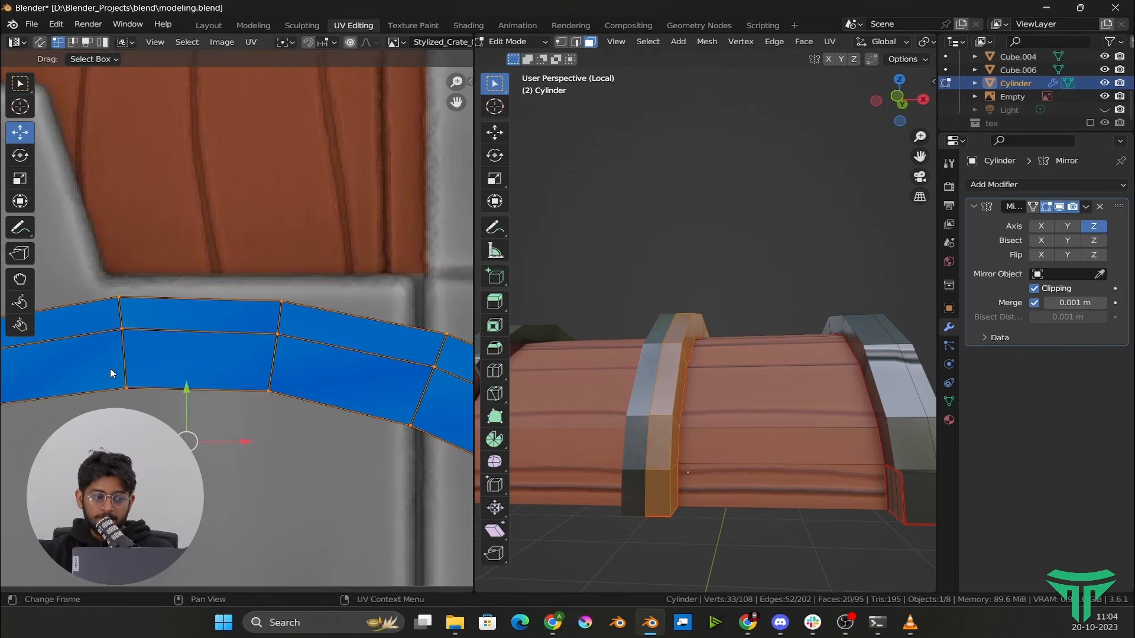
{"action": "left_click_drag", "start_coordinate": [101, 315], "coordinate": [147, 396]}
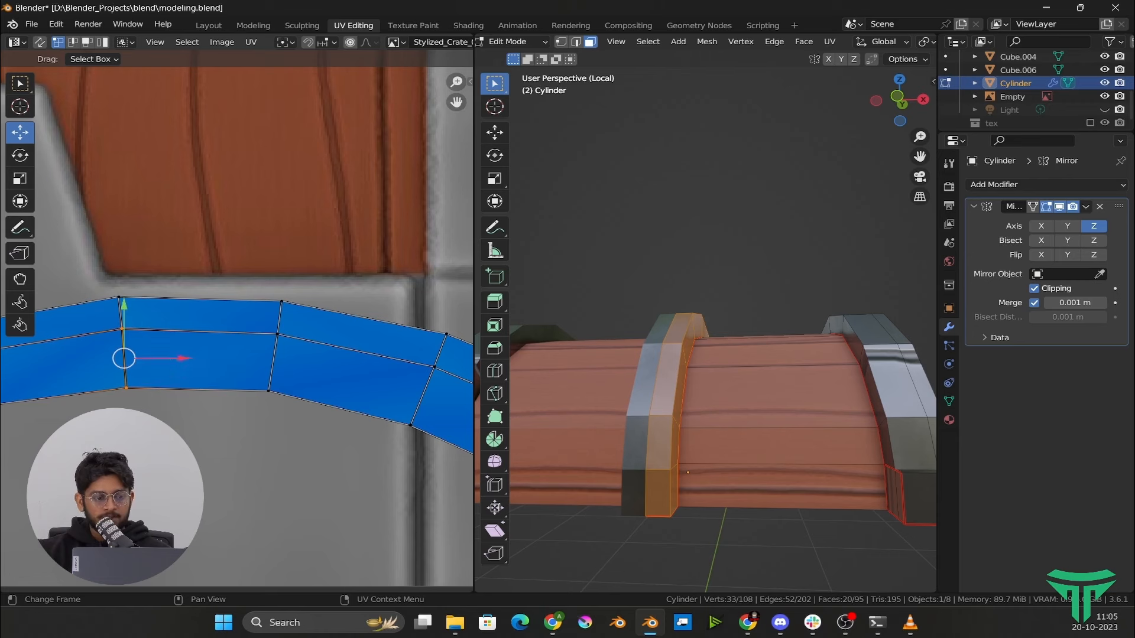
{"action": "left_click", "coordinate": [147, 435]}
{"action": "left_click_drag", "start_coordinate": [104, 317], "coordinate": [155, 390]}
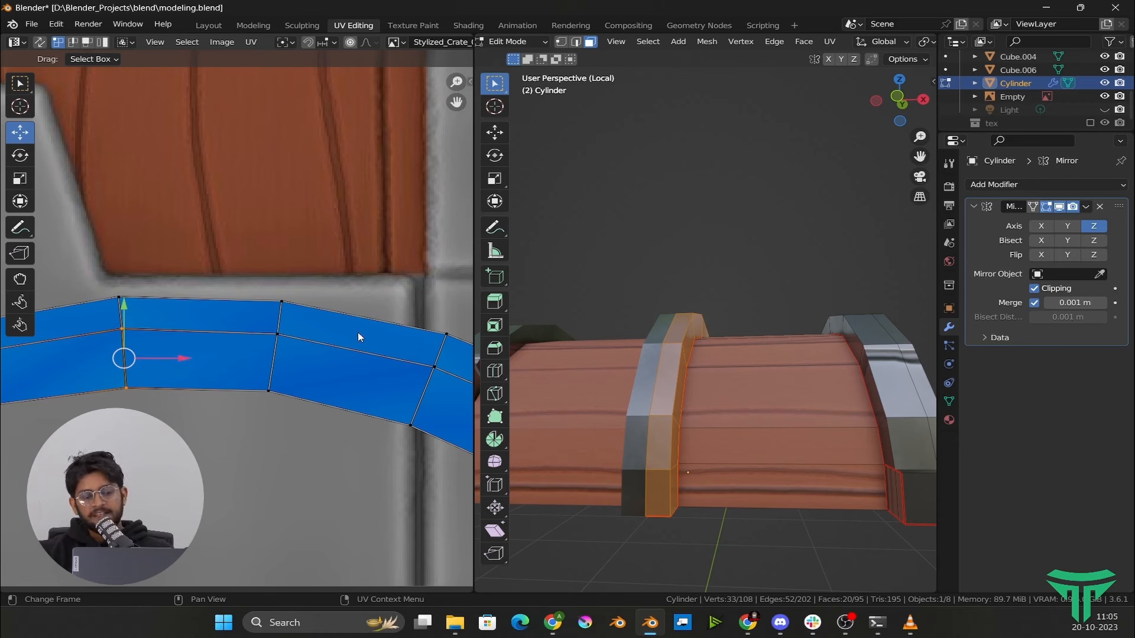
{"action": "key", "text": "2"}
{"action": "key", "text": "3"}
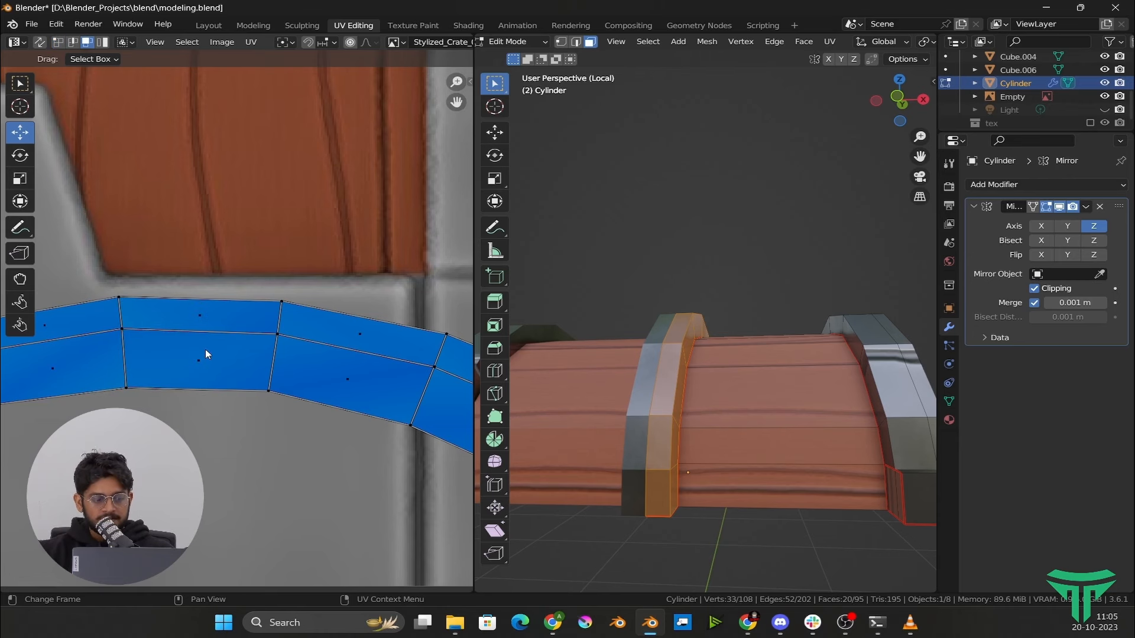
{"action": "left_click", "coordinate": [199, 355]}
{"action": "key", "text": "2"}
{"action": "key", "text": "1"}
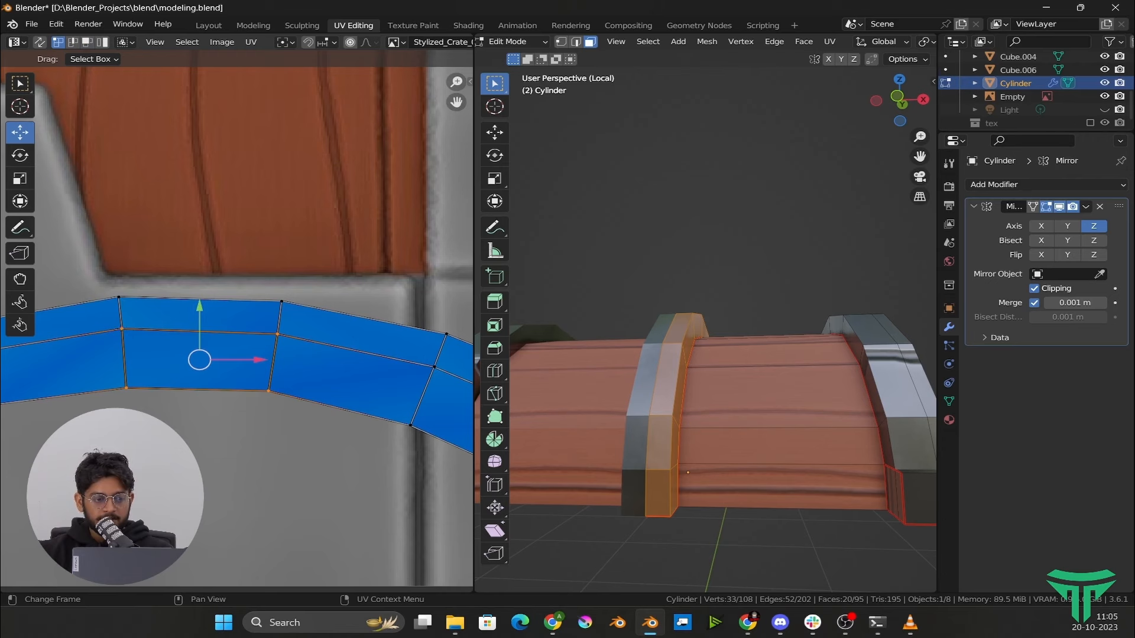
Reselect the two UV vertices on the central quad's left edge and align them vertically by scaling to 0 along X
{"action": "key", "text": "alt+a"}
{"action": "left_click_drag", "start_coordinate": [90, 396], "coordinate": [148, 322]}
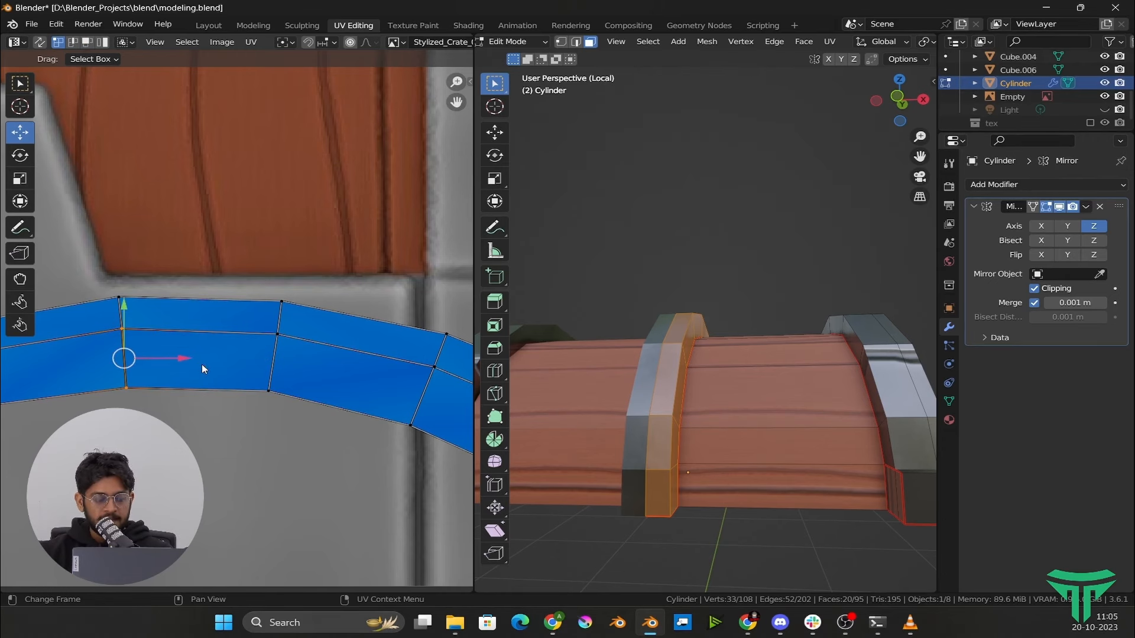
{"action": "key", "text": "s"}
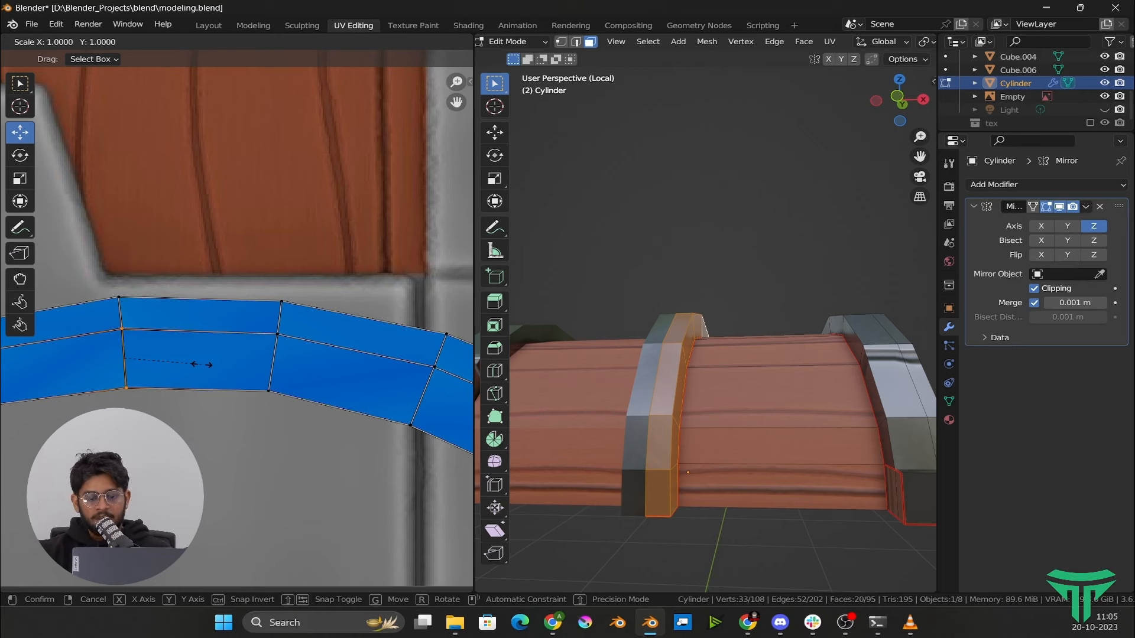
{"action": "key", "text": "x"}
{"action": "key", "text": "0"}
{"action": "key", "text": "Return"}
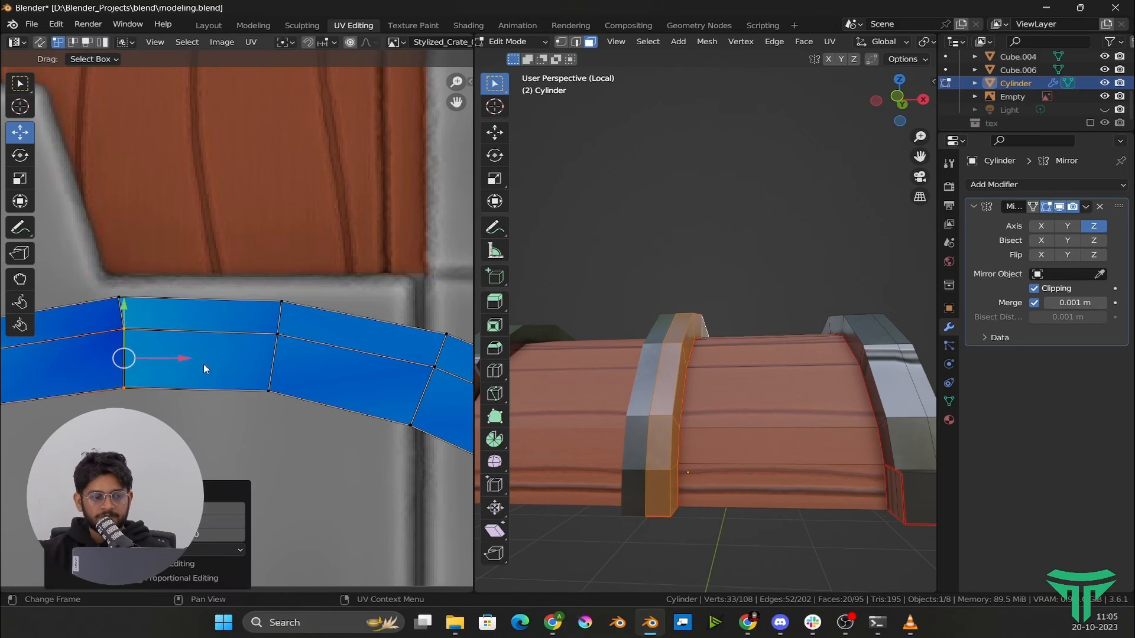
Straighten the central quad's right edge in the UV island by scaling its two vertices to 0 along X
{"action": "left_click_drag", "start_coordinate": [253, 321], "coordinate": [297, 431]}
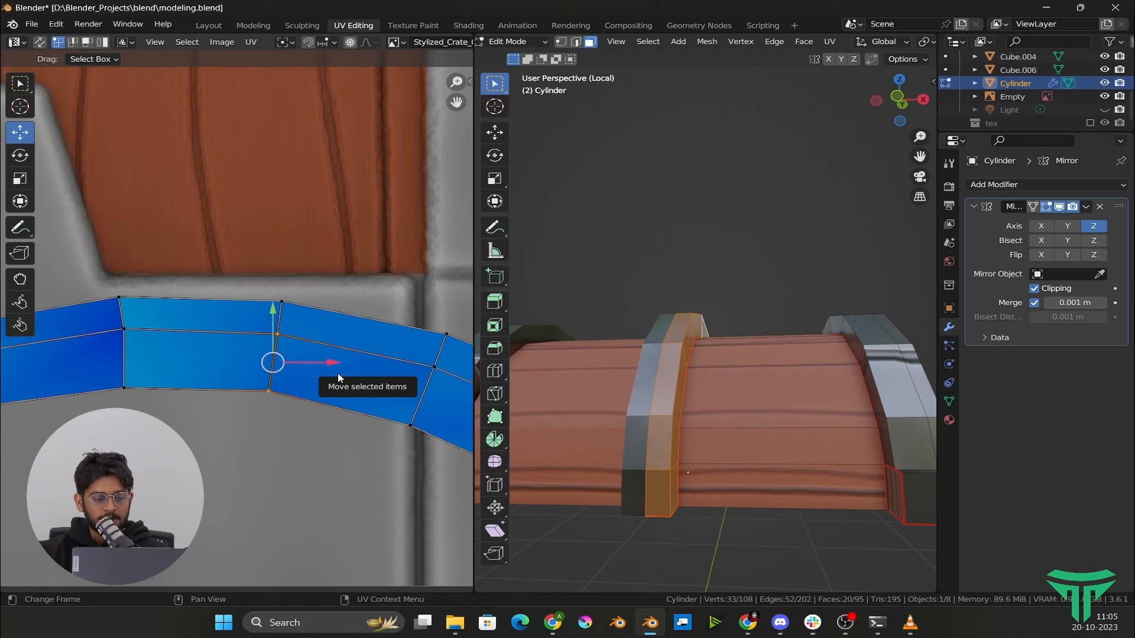
{"action": "key", "text": "s"}
{"action": "key", "text": "x"}
{"action": "key", "text": "0"}
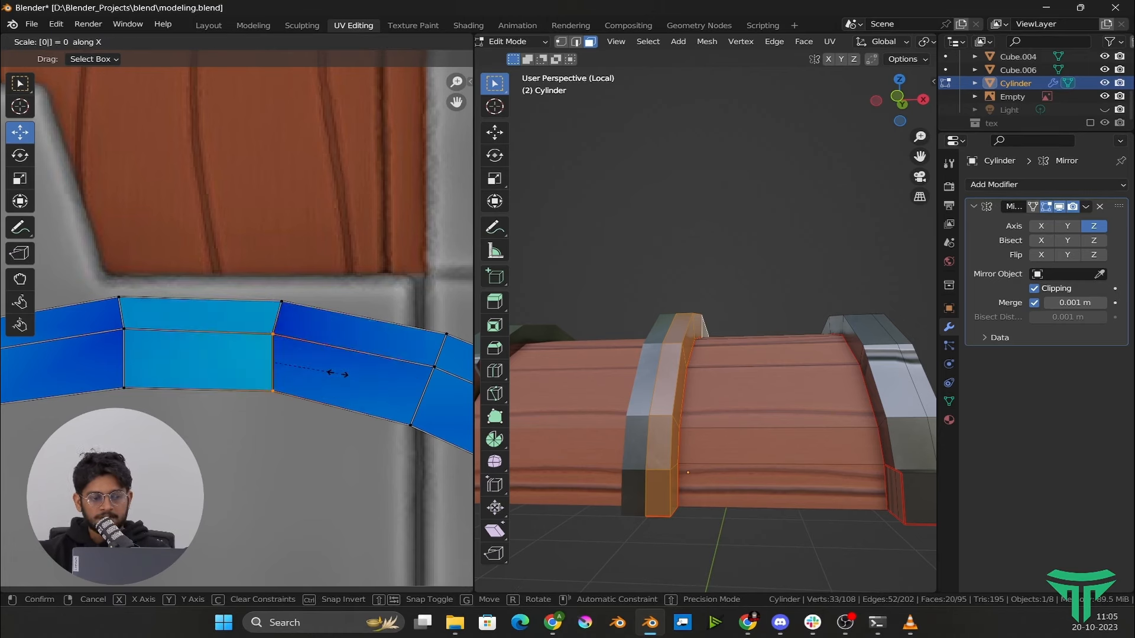
{"action": "key", "text": "Return"}
Level the central quad's upper and lower UV edges so it forms a rectangle, and select its face
{"action": "left_click_drag", "start_coordinate": [189, 350], "coordinate": [324, 363]}
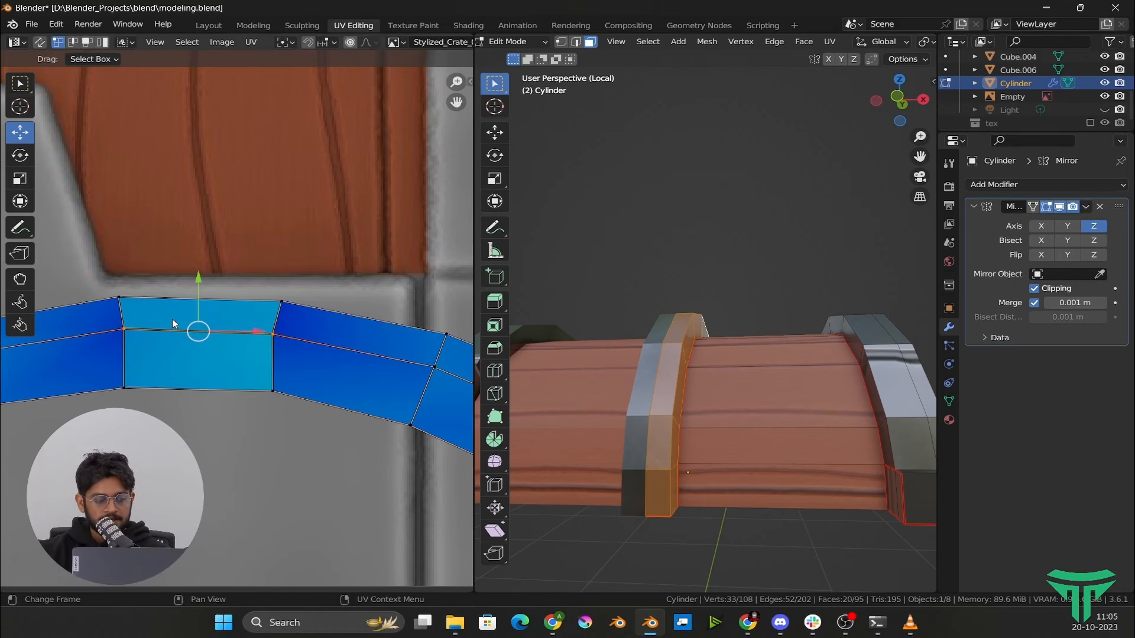
{"action": "left_click", "coordinate": [192, 383]}
{"action": "key", "text": "3"}
{"action": "left_click", "coordinate": [190, 368]}
{"action": "scroll", "coordinate": [208, 362], "scroll_direction": "down", "scroll_amount": 2}
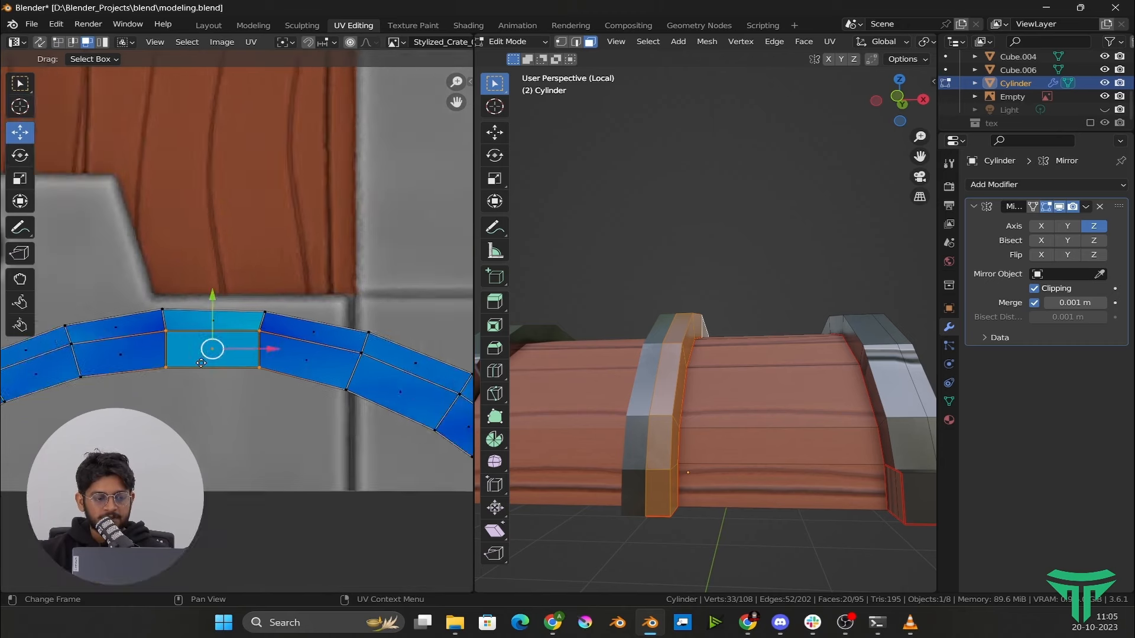
{"action": "scroll", "coordinate": [208, 362], "scroll_direction": "up", "scroll_amount": 3}
{"action": "scroll", "coordinate": [208, 362], "scroll_direction": "down", "scroll_amount": 1}
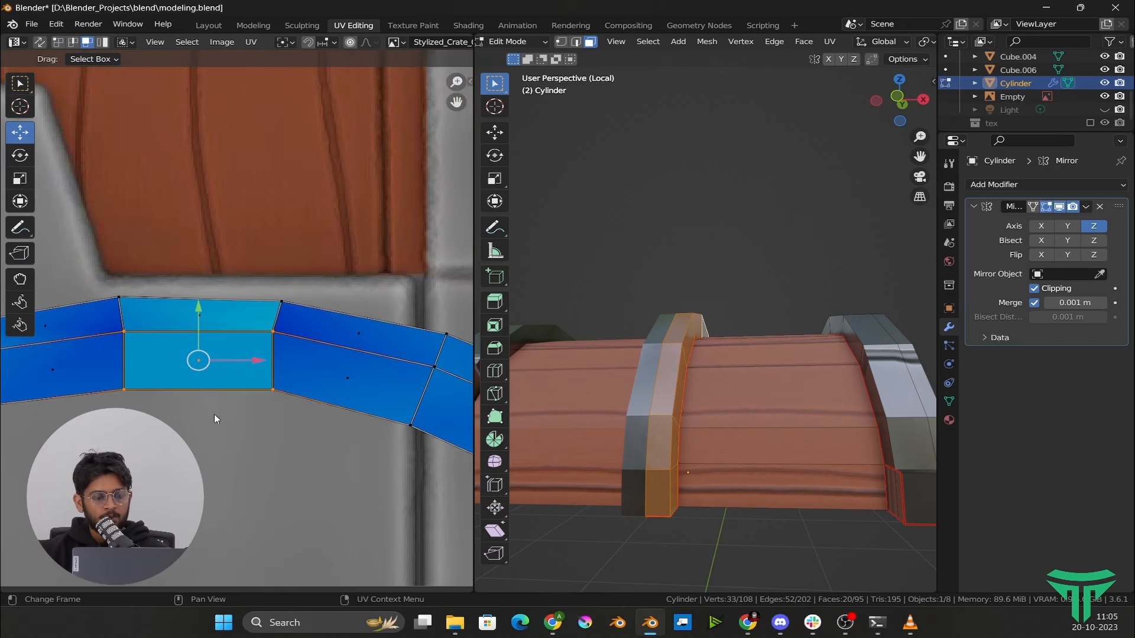
Straighten the band's whole UV island with Follow Active Quads from the squared face, using the Length Average edge length mode
{"action": "key", "text": "alt+a"}
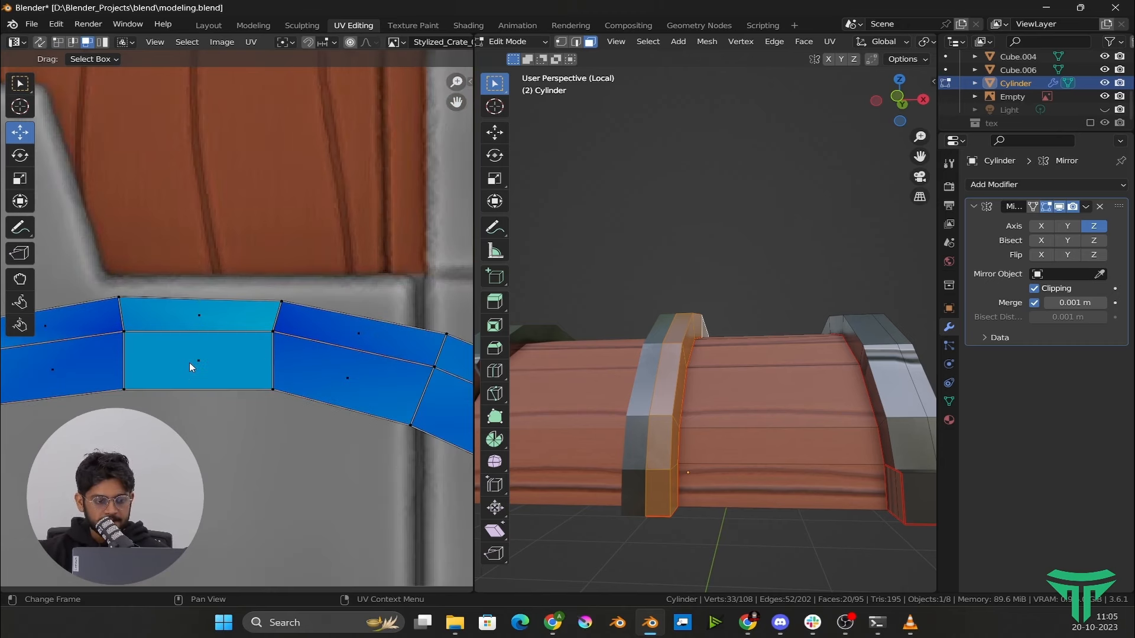
{"action": "left_click", "coordinate": [189, 363]}
{"action": "key", "text": "a"}
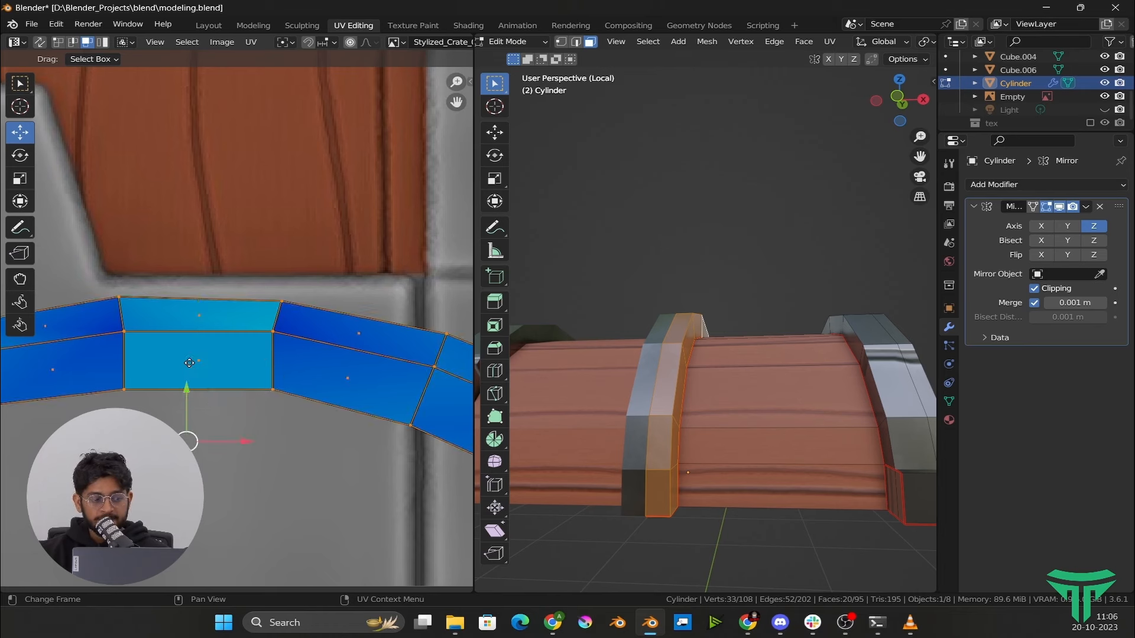
{"action": "key", "text": "F3"}
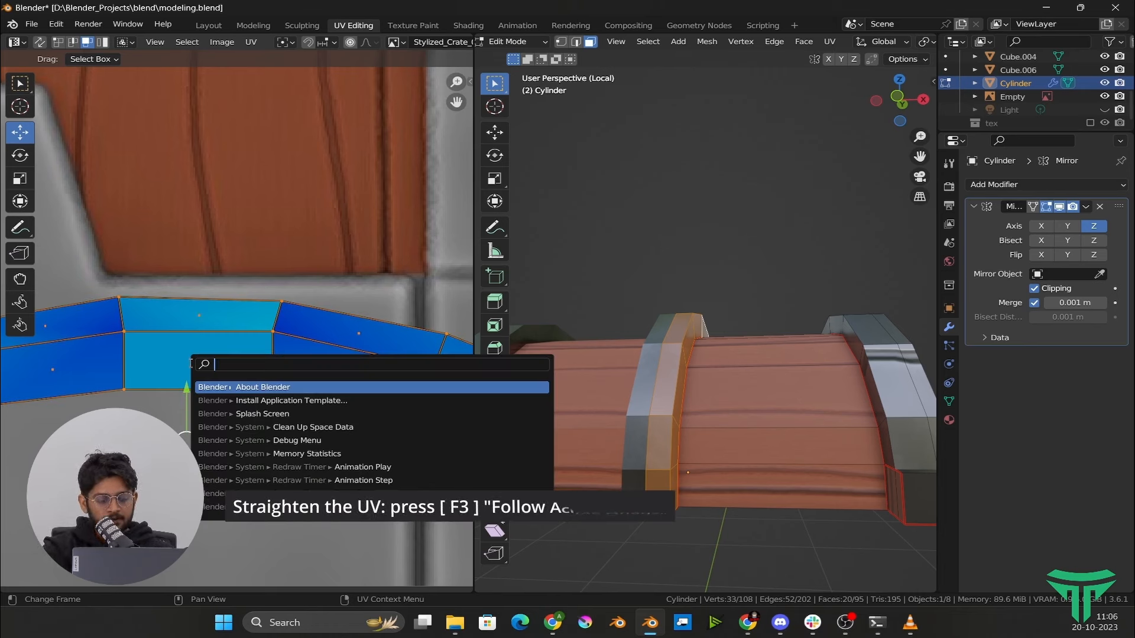
{"action": "type", "text": "FOL"}
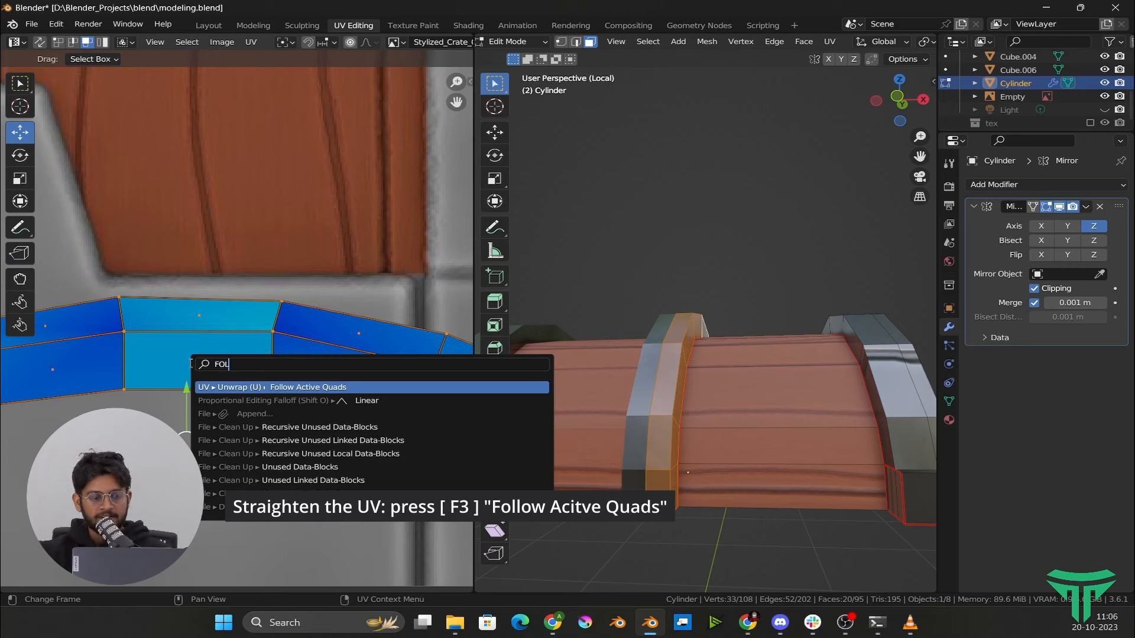
{"action": "left_click", "coordinate": [211, 388]}
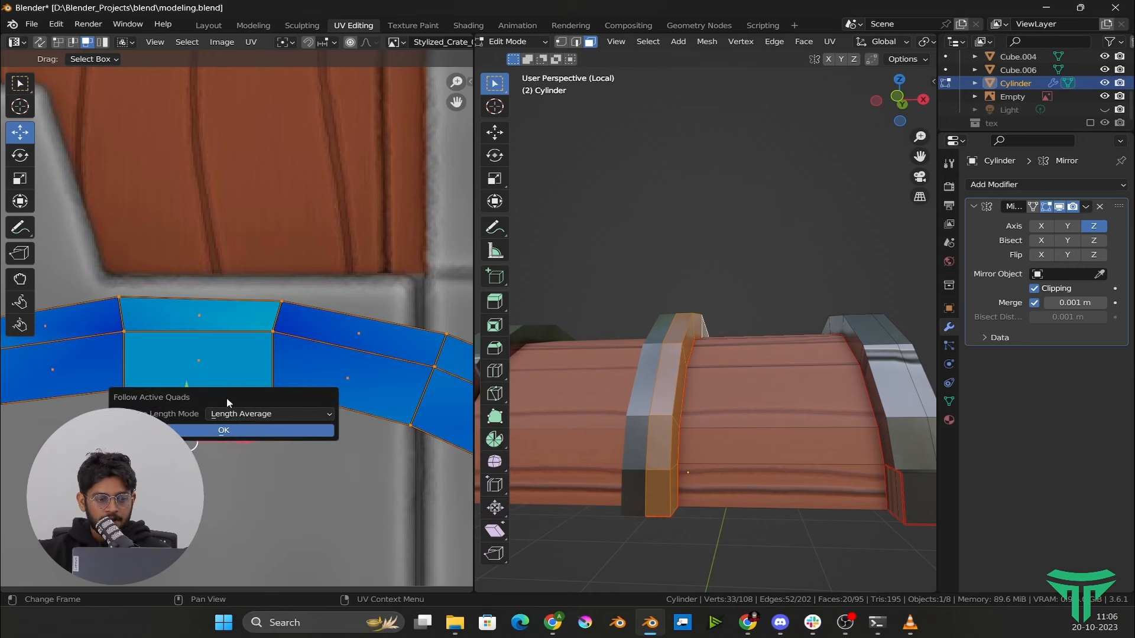
{"action": "left_click_drag", "start_coordinate": [213, 391], "coordinate": [231, 222]}
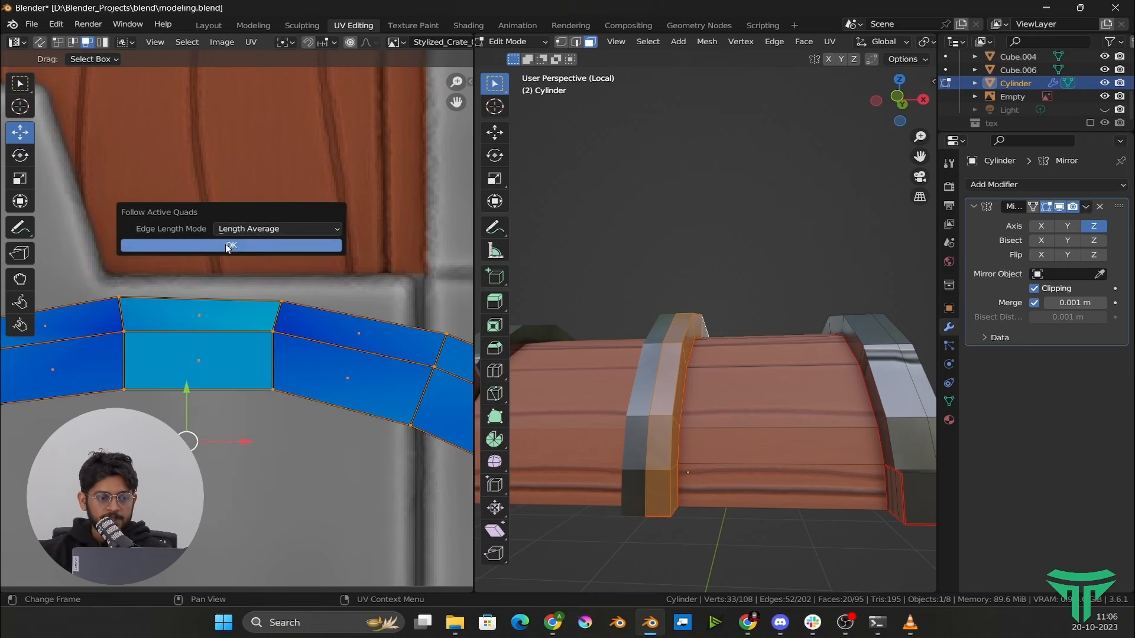
{"action": "left_click", "coordinate": [228, 246]}
{"action": "scroll", "coordinate": [225, 356], "scroll_direction": "down", "scroll_amount": 6}
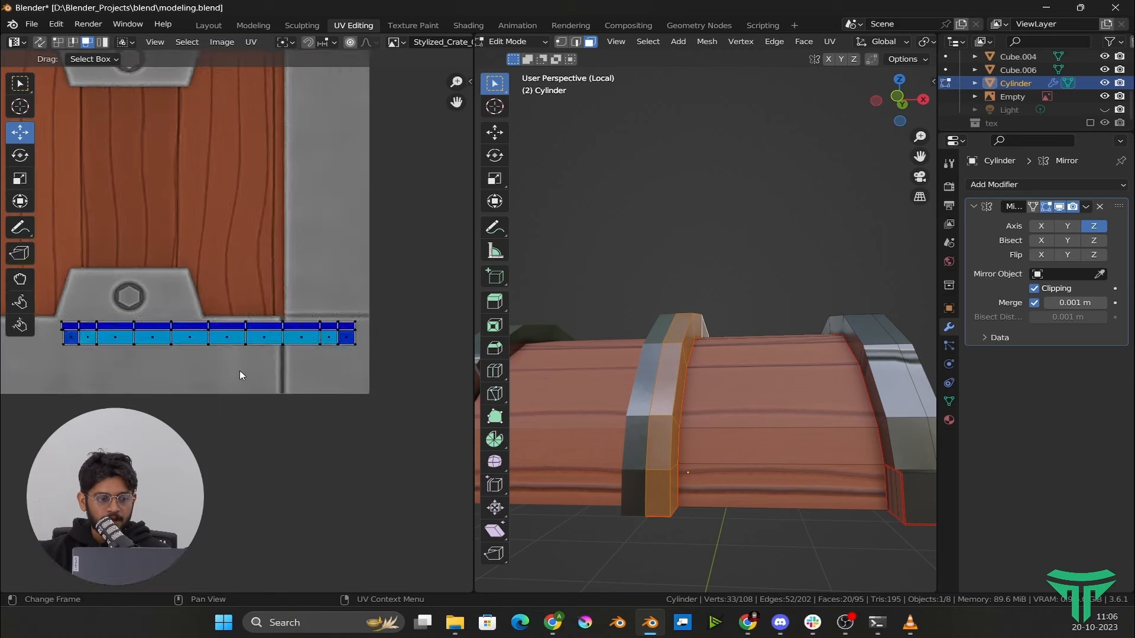
Move the straightened band strip onto the texture's left metal border and rotate it about 90 degrees to stand vertically
{"action": "key", "text": "a"}
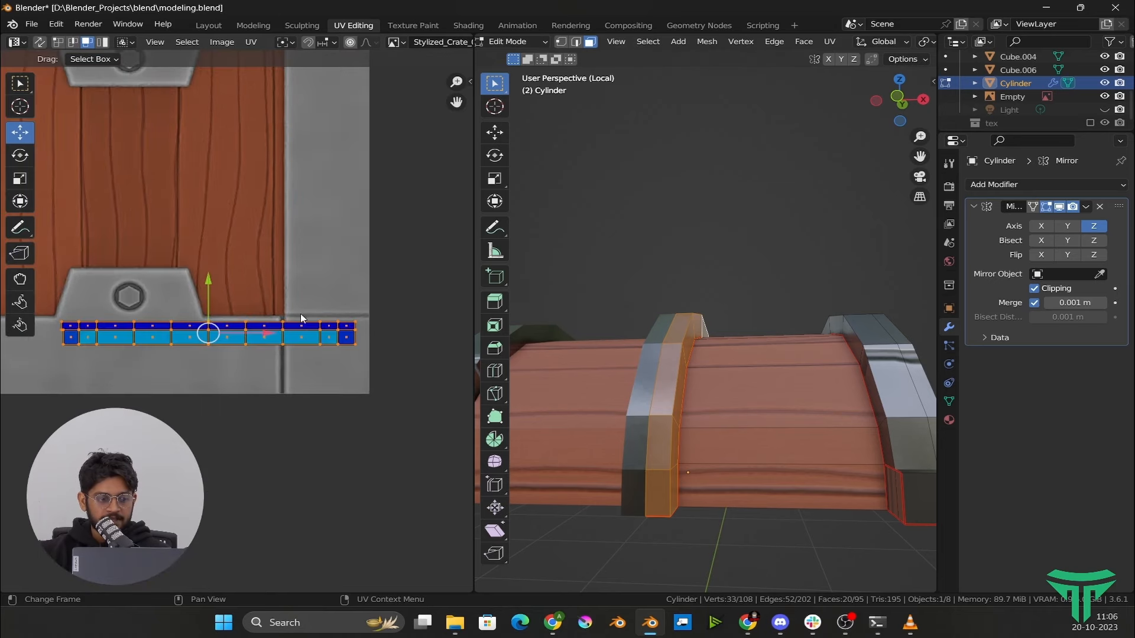
{"action": "scroll", "coordinate": [248, 343], "scroll_direction": "down", "scroll_amount": 3}
{"action": "scroll", "coordinate": [266, 354], "scroll_direction": "up", "scroll_amount": 1}
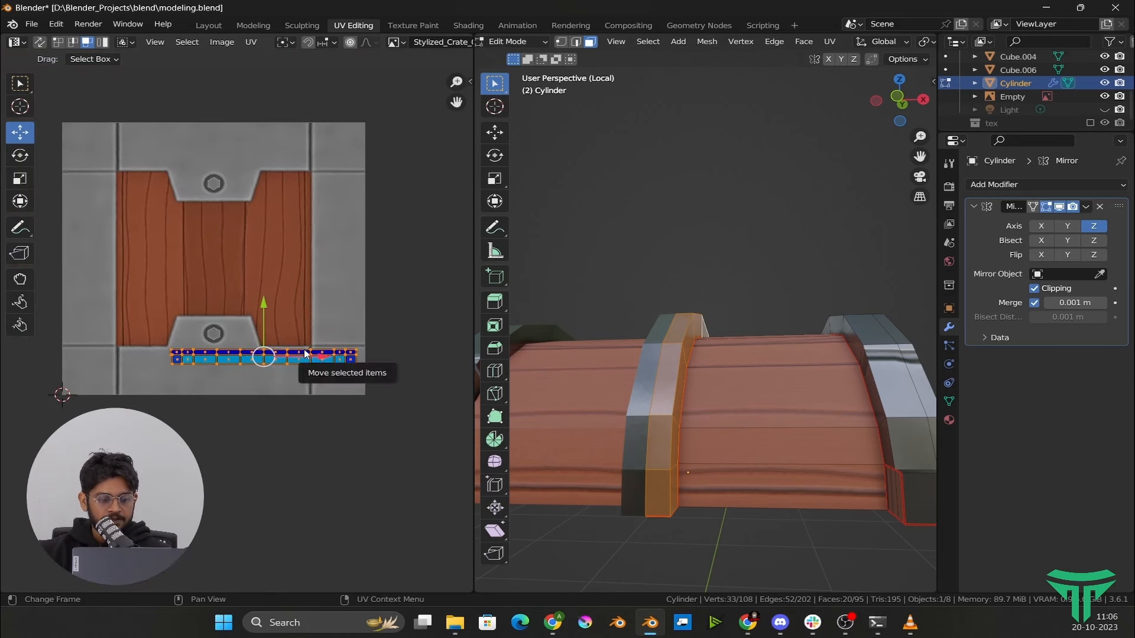
{"action": "left_click_drag", "start_coordinate": [296, 351], "coordinate": [151, 267]}
{"action": "key", "text": "r"}
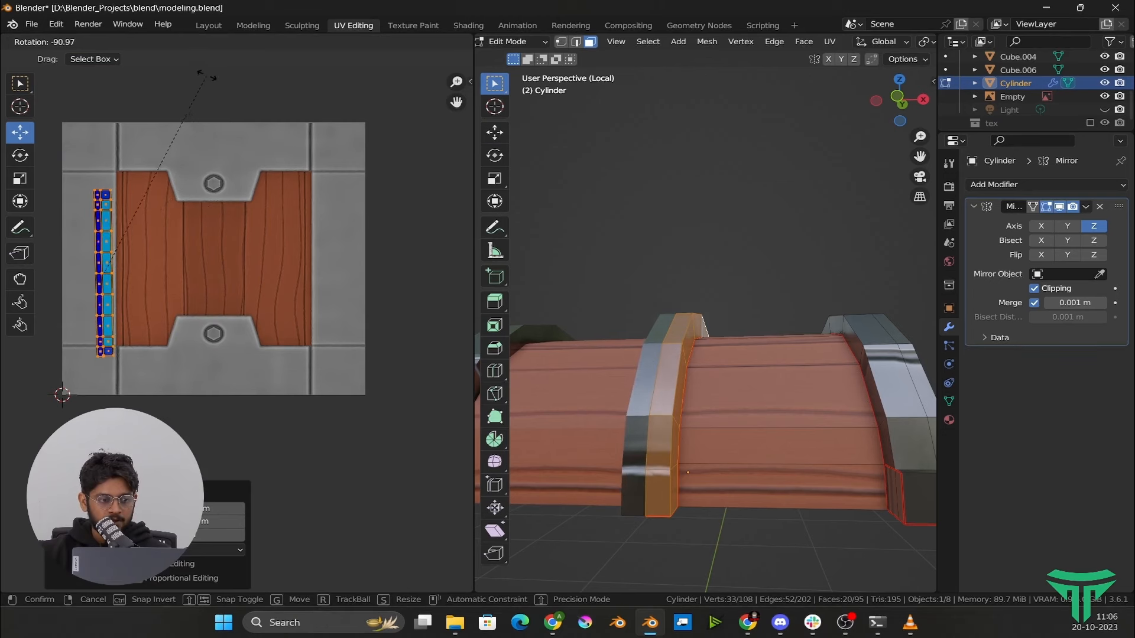
Scale the band's UV strip up until it spans about the metal border's width, and check the lid in Object Mode
{"action": "key", "text": "s"}
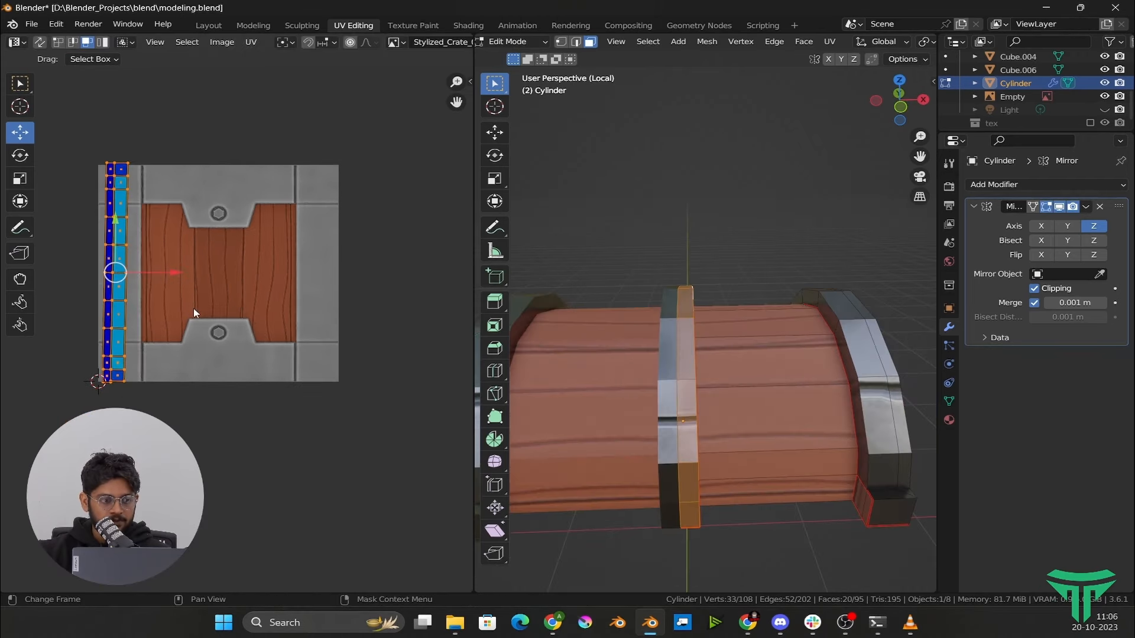
{"action": "key", "text": "s"}
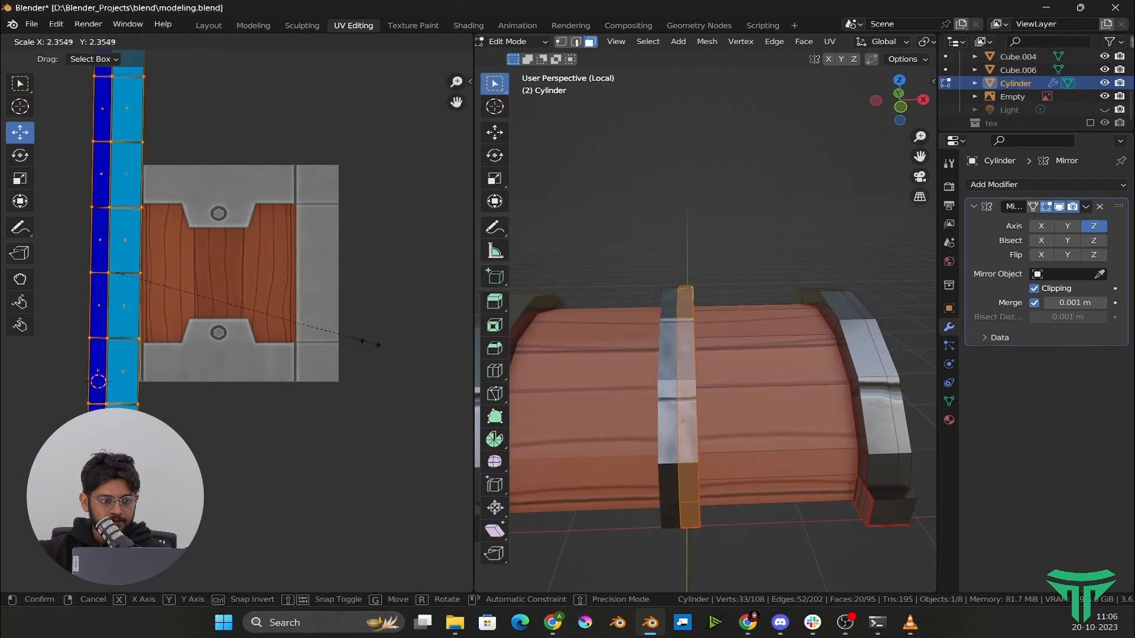
{"action": "left_click", "coordinate": [488, 348]}
{"action": "key", "text": "Tab"}
{"action": "middle_click_drag", "start_coordinate": [489, 347], "coordinate": [827, 396]}
{"action": "key", "text": "Tab"}
Select the face loops around the lid's end band and the outer face of its base block
{"action": "middle_click_drag", "start_coordinate": [698, 331], "coordinate": [681, 290]}
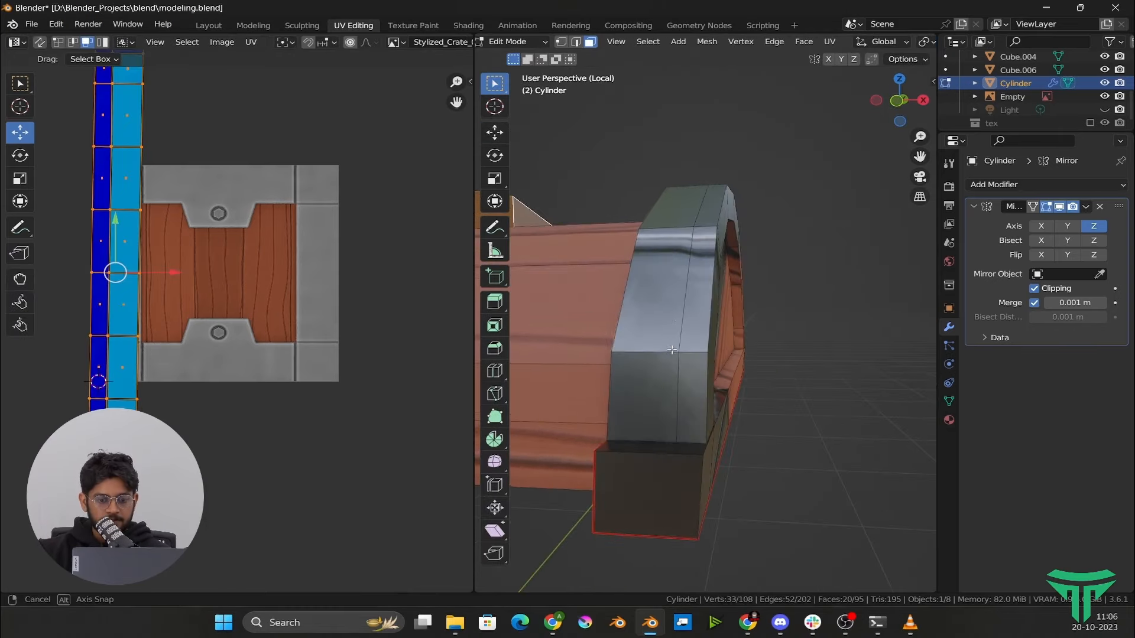
{"action": "left_click", "coordinate": [681, 285]}
{"action": "left_click", "coordinate": [662, 350], "text": "alt"}
{"action": "left_click", "coordinate": [692, 358], "text": "alt"}
{"action": "left_click", "coordinate": [659, 358], "text": "alt+shift"}
{"action": "middle_click_drag", "start_coordinate": [704, 413], "coordinate": [633, 438]}
{"action": "left_click", "coordinate": [683, 473], "text": "shift"}
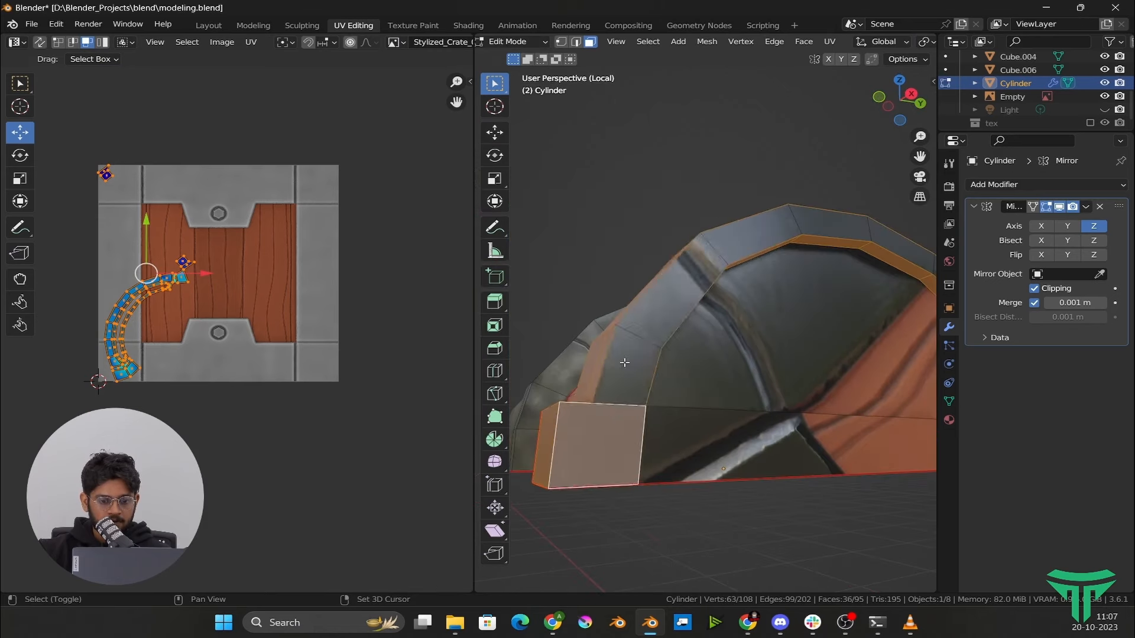
Add the end band's outward-facing side faces along the arch to the selection
{"action": "left_click", "coordinate": [680, 278], "text": "shift"}
{"action": "middle_click_drag", "start_coordinate": [757, 258], "coordinate": [700, 294], "text": "shift"}
{"action": "left_click", "coordinate": [704, 287], "text": "shift"}
{"action": "left_click", "coordinate": [798, 291], "text": "shift"}
{"action": "left_click", "coordinate": [875, 357], "text": "shift"}
{"action": "left_click", "coordinate": [897, 377], "text": "shift"}
{"action": "middle_click_drag", "start_coordinate": [896, 377], "coordinate": [685, 338]}
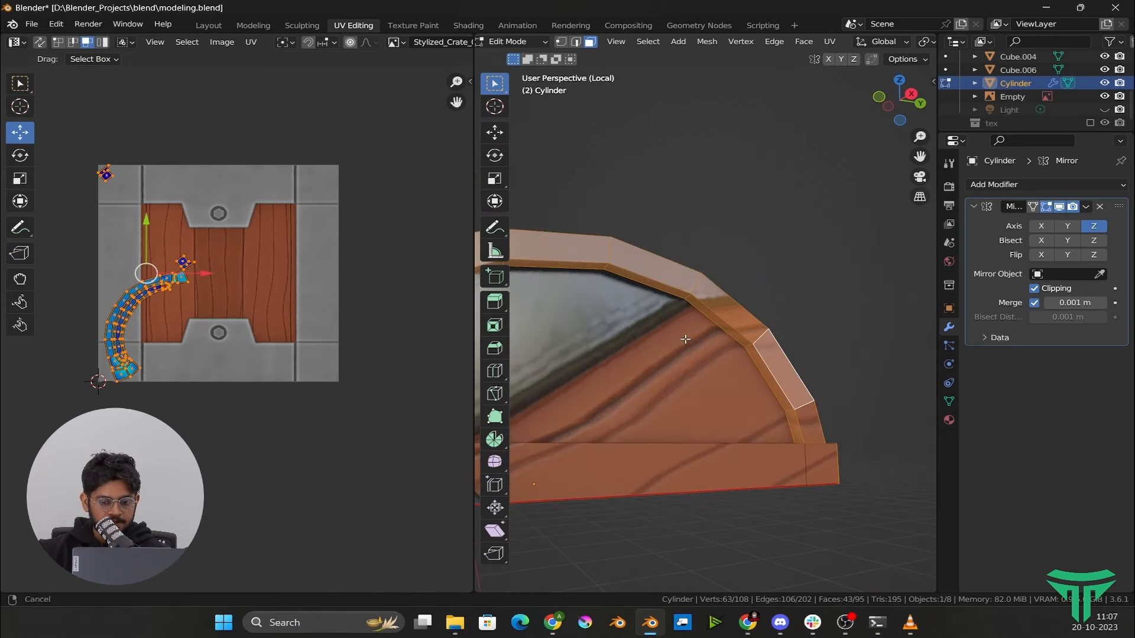
Complete the end band's side selection and remove the base block faces at its ends from the selection
{"action": "left_click", "coordinate": [813, 422], "text": "shift"}
{"action": "middle_click_drag", "start_coordinate": [813, 422], "coordinate": [656, 431]}
{"action": "left_click", "coordinate": [727, 449], "text": "shift"}
{"action": "middle_click_drag", "start_coordinate": [727, 449], "coordinate": [760, 332]}
{"action": "left_click", "coordinate": [760, 332], "text": "shift"}
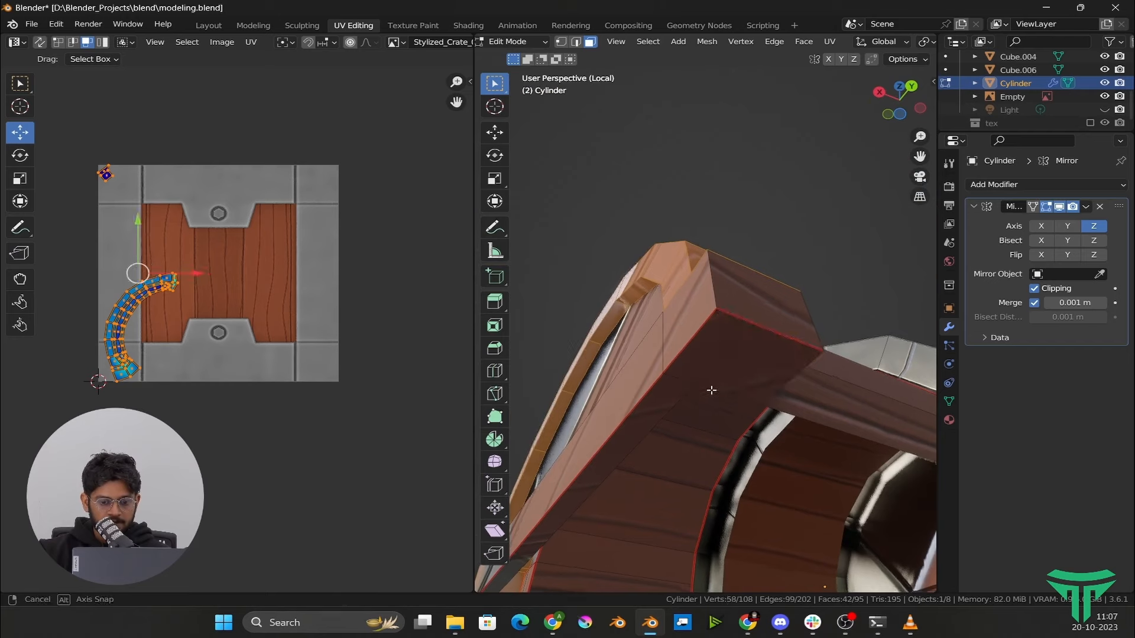
{"action": "middle_click_drag", "start_coordinate": [712, 390], "coordinate": [625, 464]}
{"action": "middle_click_drag", "start_coordinate": [860, 484], "coordinate": [674, 432]}
{"action": "scroll", "coordinate": [674, 432], "scroll_direction": "up", "scroll_amount": 3}
{"action": "left_click", "coordinate": [663, 503], "text": "shift"}
Rotate the end band's curved UV island by about -25 degrees so the arc stands upright
{"action": "middle_click_drag", "start_coordinate": [81, 339], "coordinate": [74, 391]}
{"action": "scroll", "coordinate": [303, 347], "scroll_direction": "up", "scroll_amount": 5}
{"action": "key", "text": "r"}
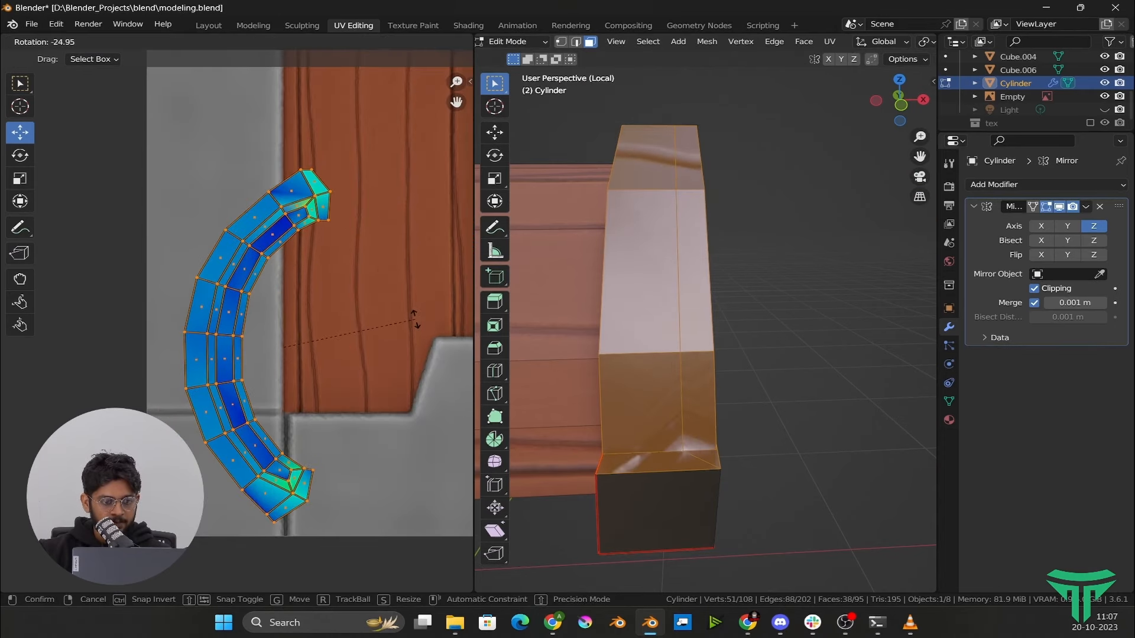
{"action": "left_click", "coordinate": [253, 359]}
Square up the outer quad at the middle of the curved UV island and make it the active face
{"action": "scroll", "coordinate": [253, 359], "scroll_direction": "up", "scroll_amount": 5}
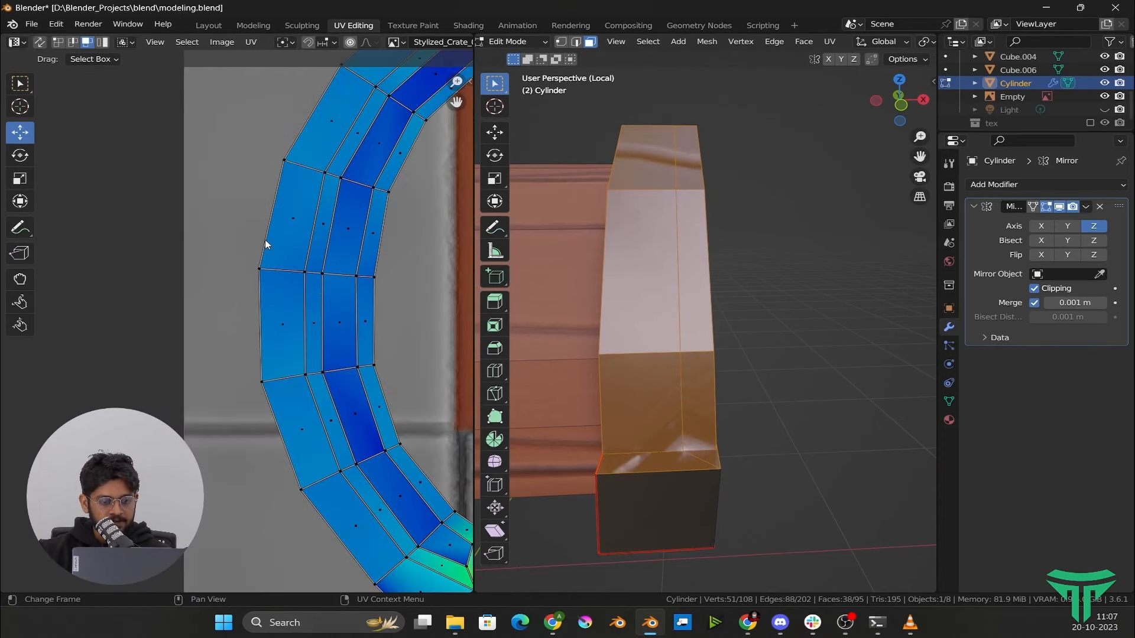
{"action": "key", "text": "1"}
{"action": "left_click_drag", "start_coordinate": [262, 240], "coordinate": [314, 410]}
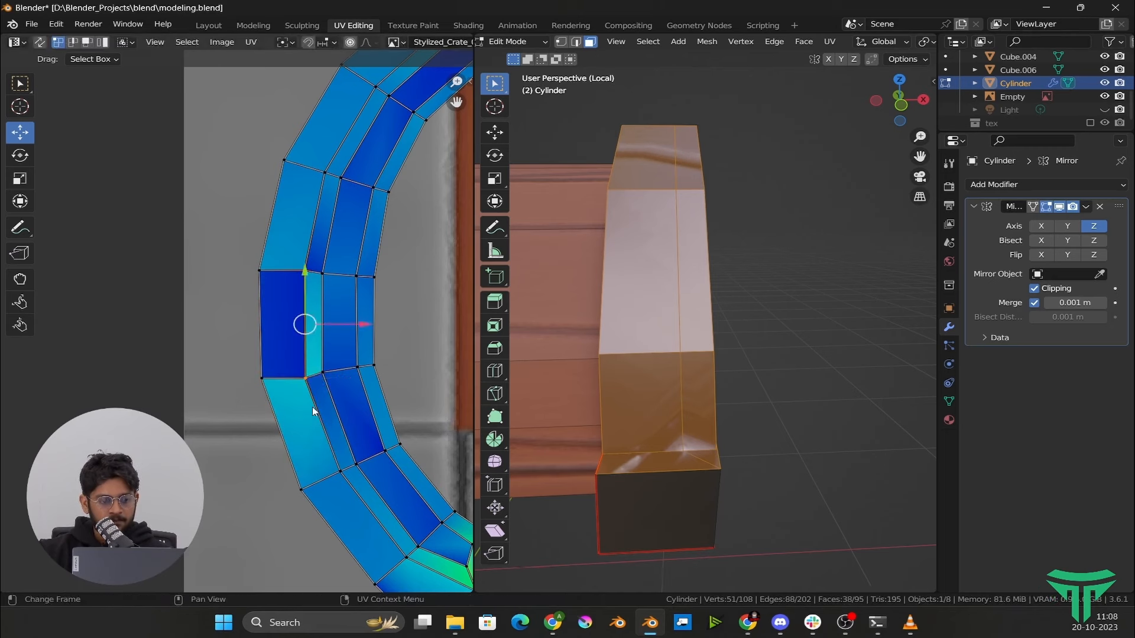
{"action": "key", "text": "3"}
{"action": "left_click", "coordinate": [290, 339]}
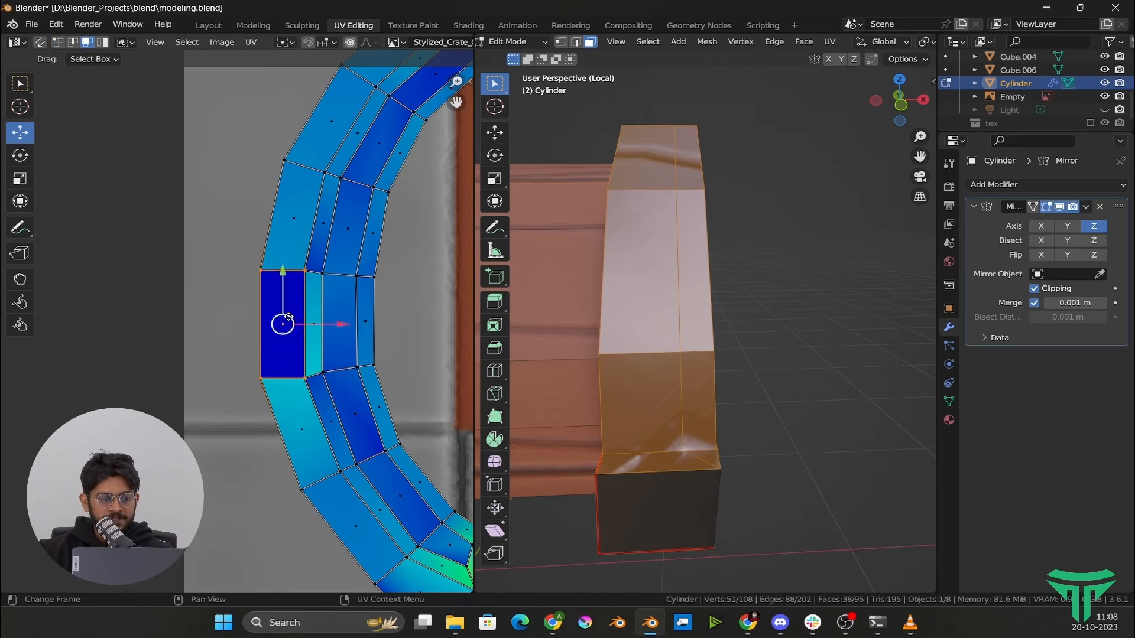
Straighten the whole end band island with Follow Active Quads, using the Length Average edge length mode
{"action": "key", "text": "a"}
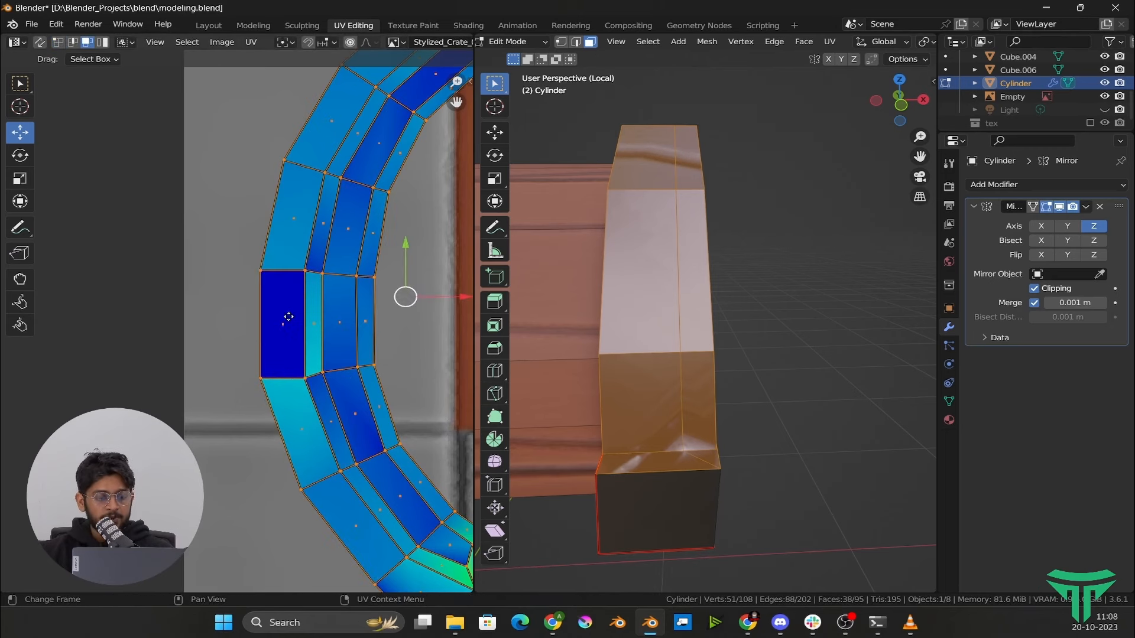
{"action": "key", "text": "F3"}
{"action": "key", "text": "Return"}
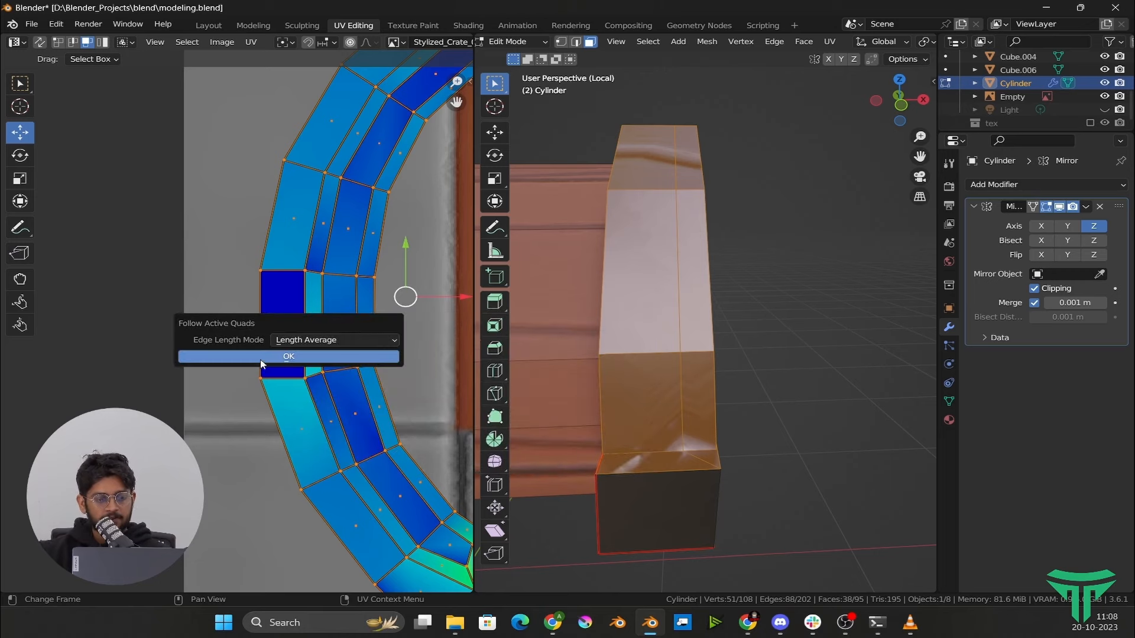
{"action": "left_click", "coordinate": [253, 357]}
Scale the straightened end band strip to about the metal border's width and shift it over the texture's vertical metal border
{"action": "scroll", "coordinate": [253, 356], "scroll_direction": "down", "scroll_amount": 3}
{"action": "key", "text": "s"}
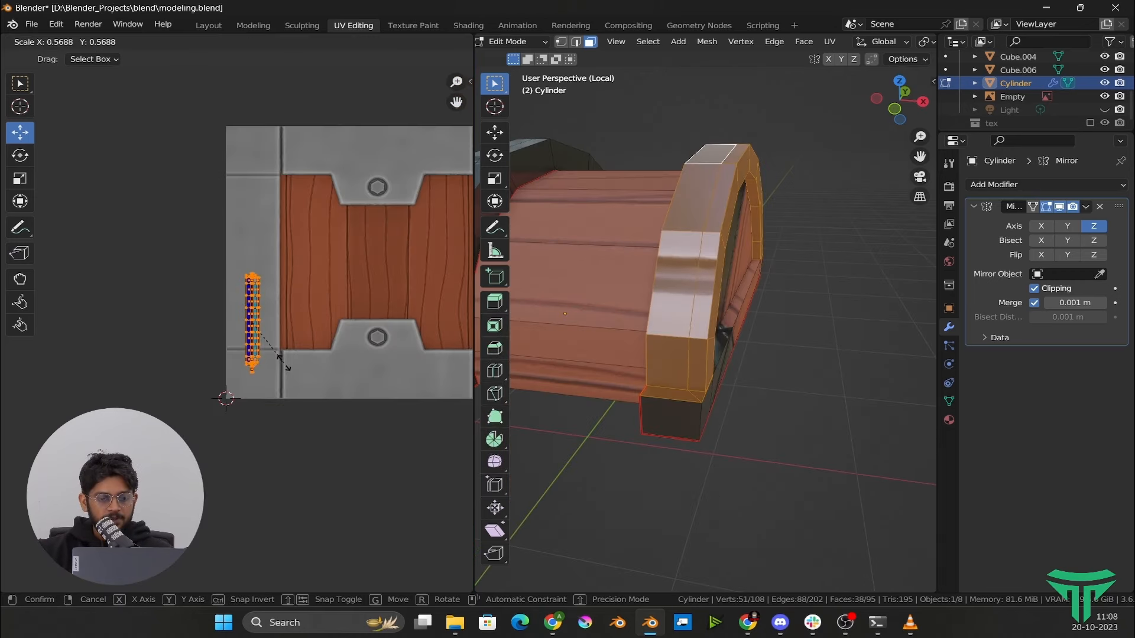
{"action": "left_click", "coordinate": [402, 443]}
{"action": "scroll", "coordinate": [678, 385], "scroll_direction": "down", "scroll_amount": 3}
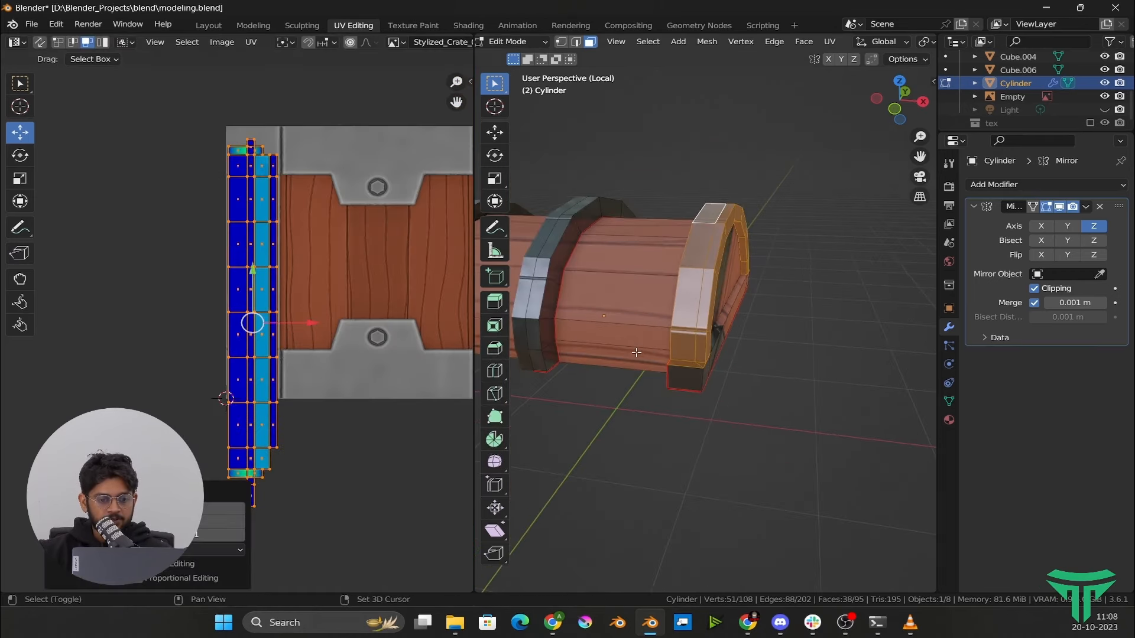
{"action": "middle_click_drag", "start_coordinate": [639, 373], "coordinate": [680, 367]}
{"action": "key", "text": "g"}
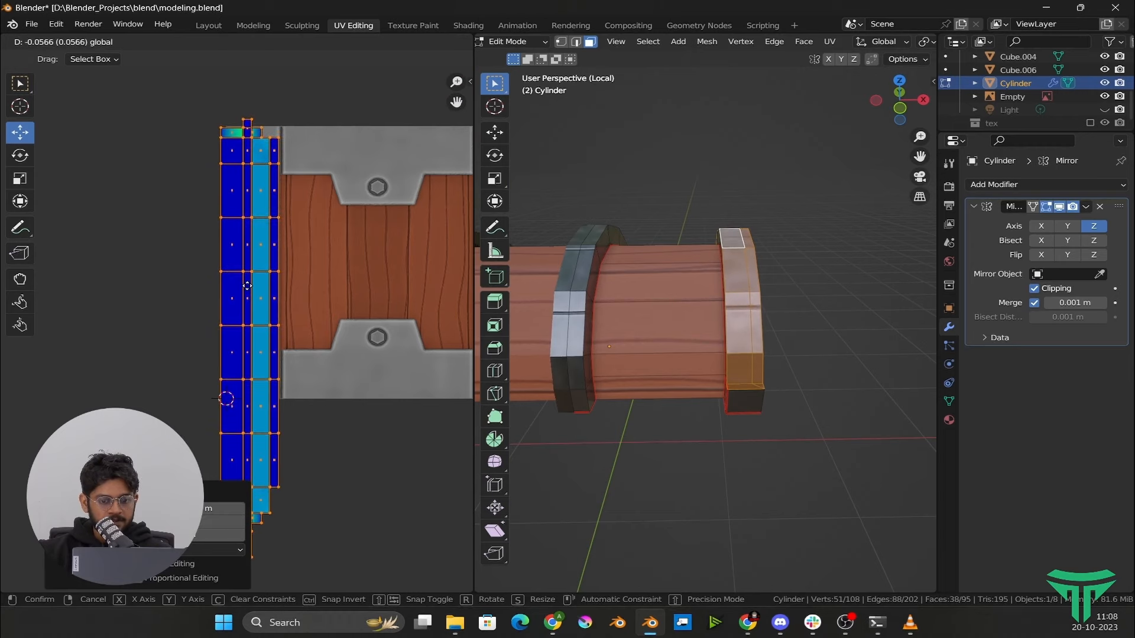
{"action": "left_click", "coordinate": [247, 284]}
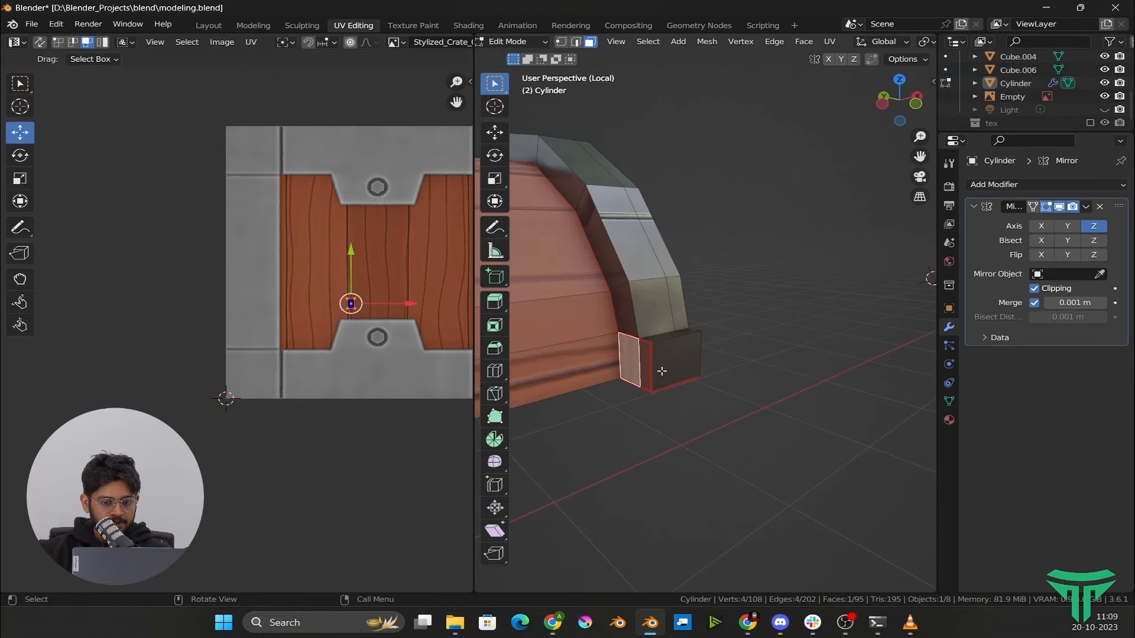
Select the outer faces of the end band's base block, including the long end face, and unwrap them
{"action": "left_click", "coordinate": [646, 362], "text": "shift"}
{"action": "middle_click_drag", "start_coordinate": [768, 362], "coordinate": [640, 359]}
{"action": "left_click", "coordinate": [665, 353], "text": "shift"}
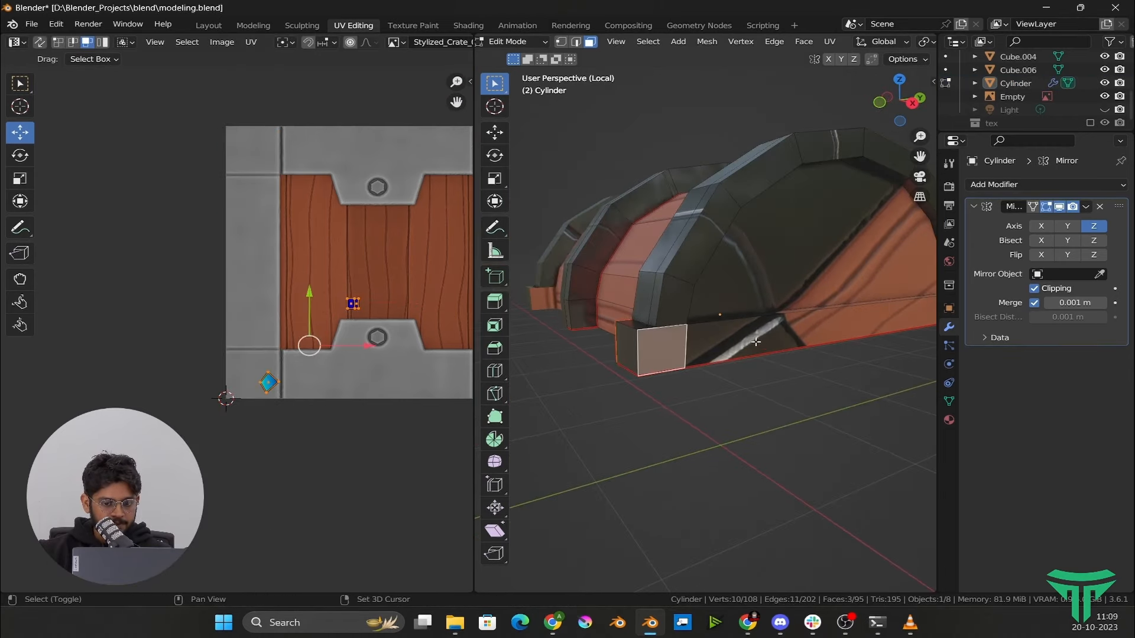
{"action": "left_click", "coordinate": [733, 348], "text": "shift"}
{"action": "middle_click_drag", "start_coordinate": [899, 355], "coordinate": [724, 364], "text": "shift"}
{"action": "scroll", "coordinate": [783, 338], "scroll_direction": "down", "scroll_amount": 5}
{"action": "scroll", "coordinate": [783, 338], "scroll_direction": "up", "scroll_amount": 5}
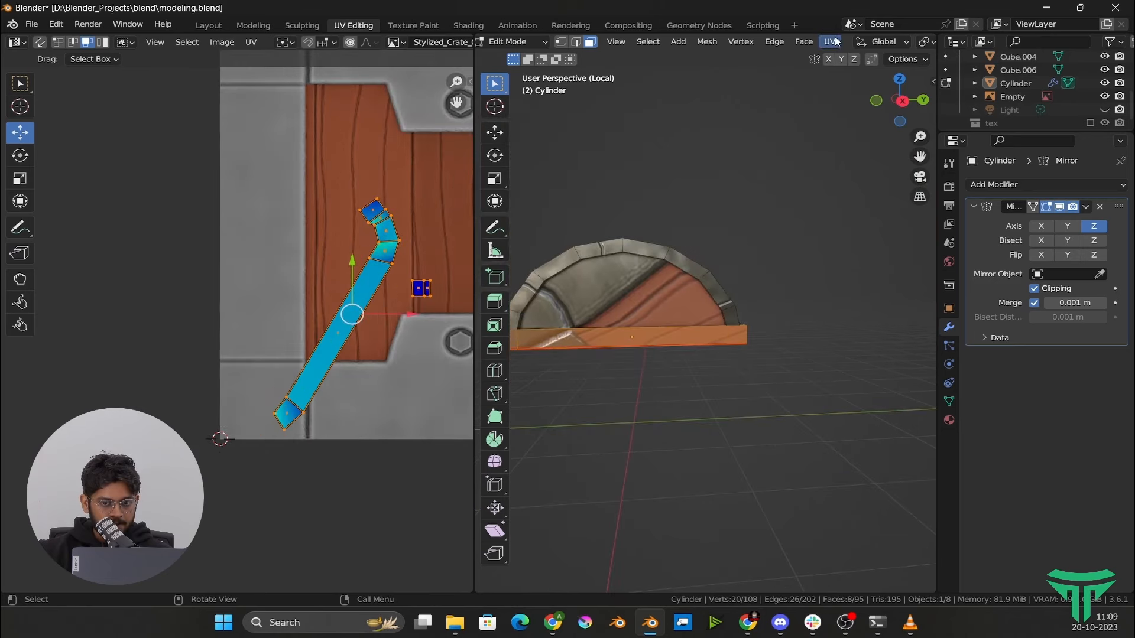
{"action": "left_click", "coordinate": [829, 42]}
{"action": "left_click", "coordinate": [857, 57]}
{"action": "scroll", "coordinate": [279, 273], "scroll_direction": "up", "scroll_amount": 2}
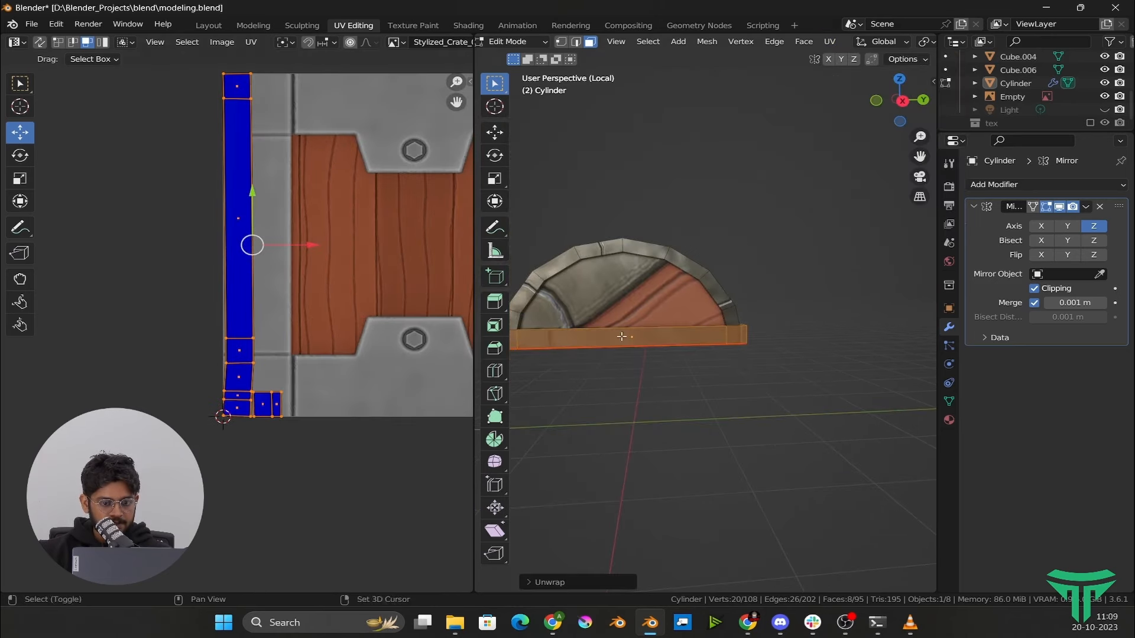
Scale the base block's UVs down to fit inside the metal border and check the lid's end in Object Mode
{"action": "middle_click_drag", "start_coordinate": [621, 337], "coordinate": [752, 339], "text": "shift"}
{"action": "key", "text": "Tab"}
{"action": "middle_click_drag", "start_coordinate": [665, 342], "coordinate": [793, 362]}
{"action": "key", "text": "Tab"}
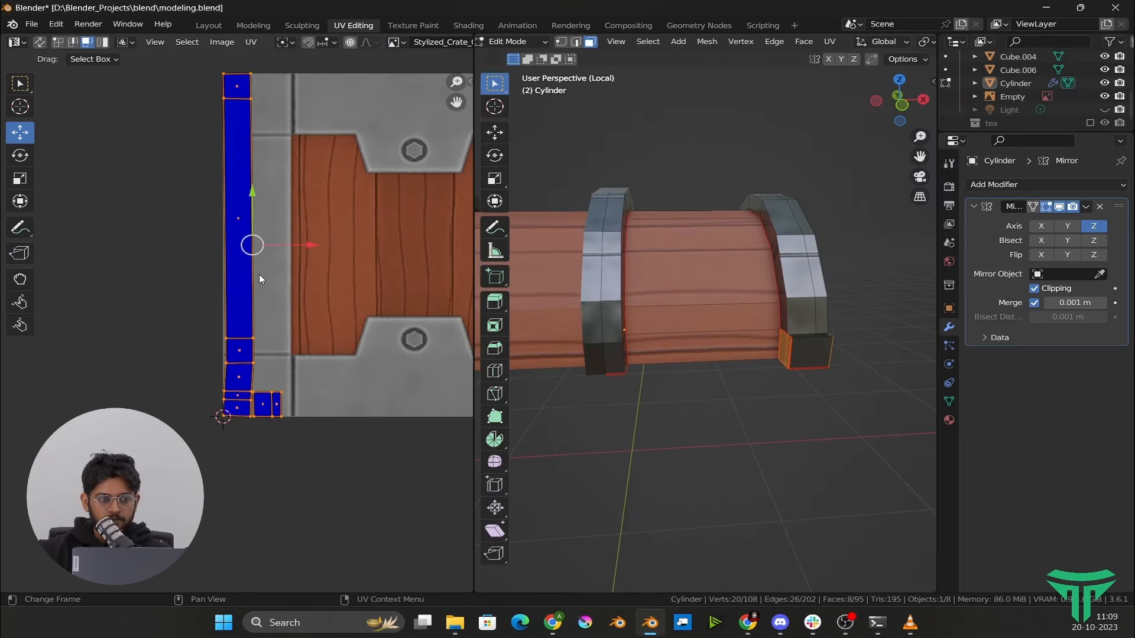
{"action": "key", "text": "s"}
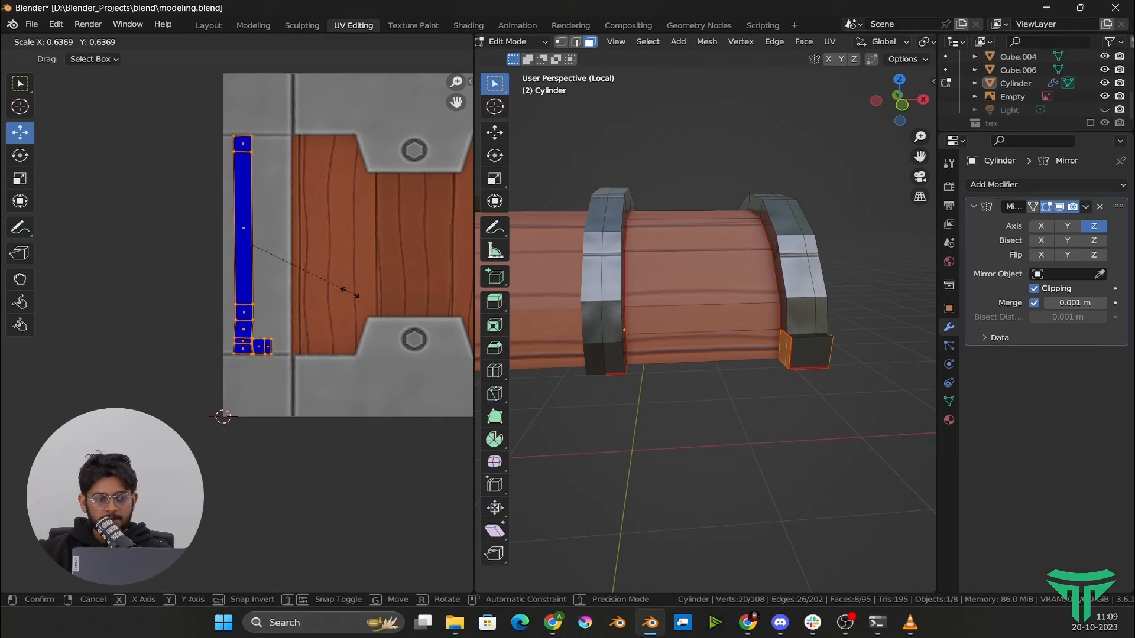
{"action": "left_click", "coordinate": [331, 288]}
{"action": "key", "text": "Tab"}
{"action": "middle_click_drag", "start_coordinate": [783, 242], "coordinate": [718, 255]}
{"action": "scroll", "coordinate": [580, 258], "scroll_direction": "down", "scroll_amount": 4}
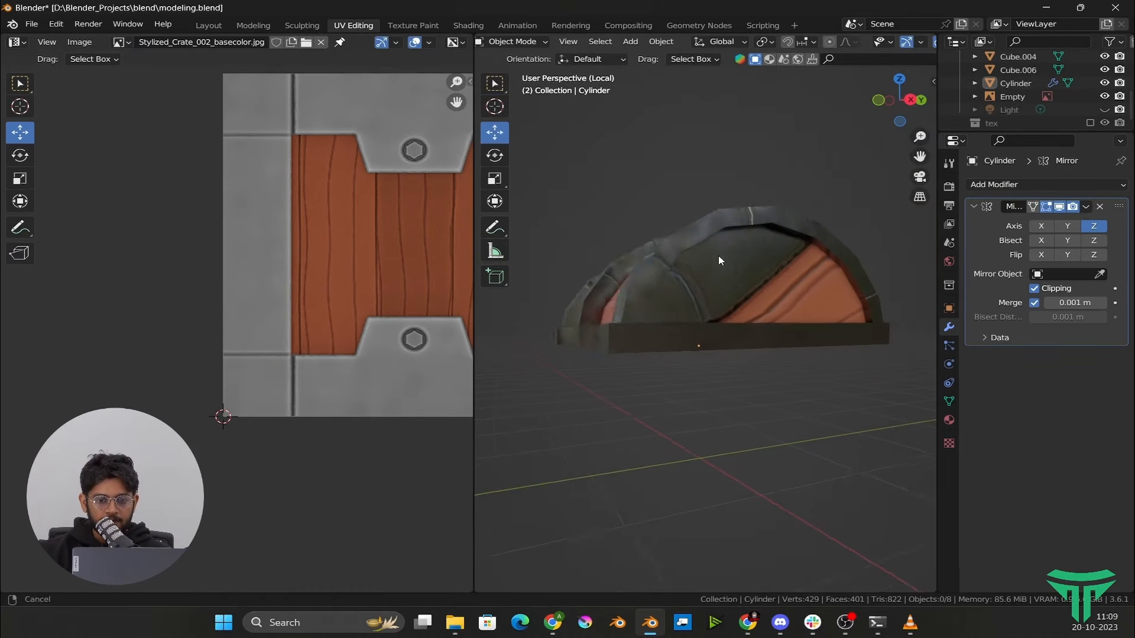
Select the lid's semicircular end panel and move its UV island onto the texture's wood area
{"action": "key", "text": "Tab"}
{"action": "left_click", "coordinate": [684, 270]}
{"action": "scroll", "coordinate": [343, 293], "scroll_direction": "down", "scroll_amount": 2}
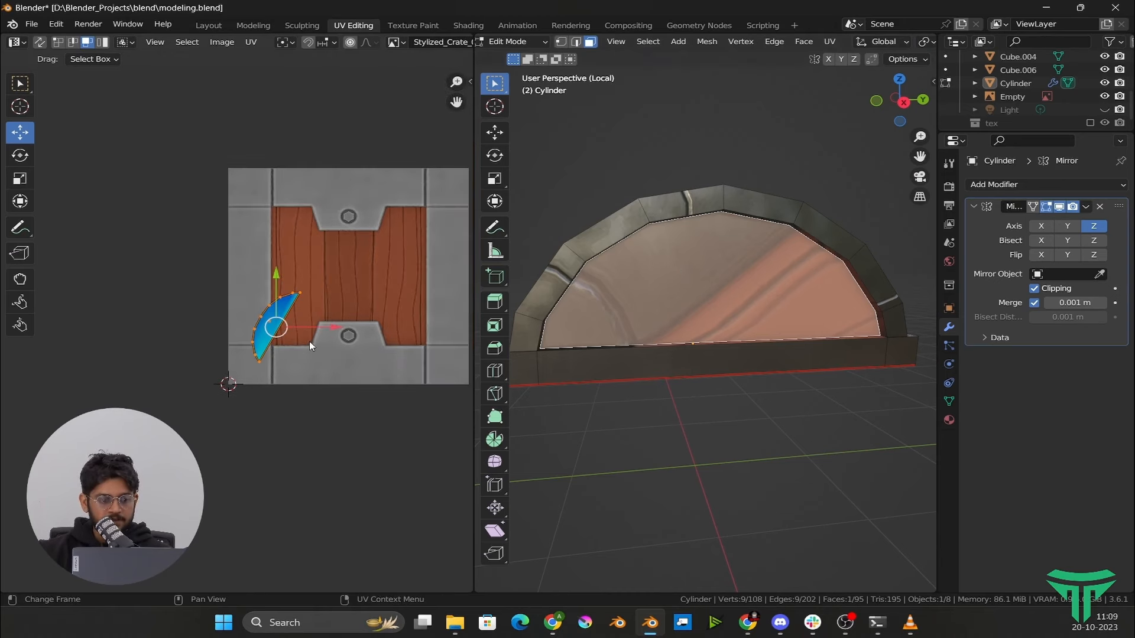
{"action": "key", "text": "g"}
{"action": "left_click", "coordinate": [354, 267]}
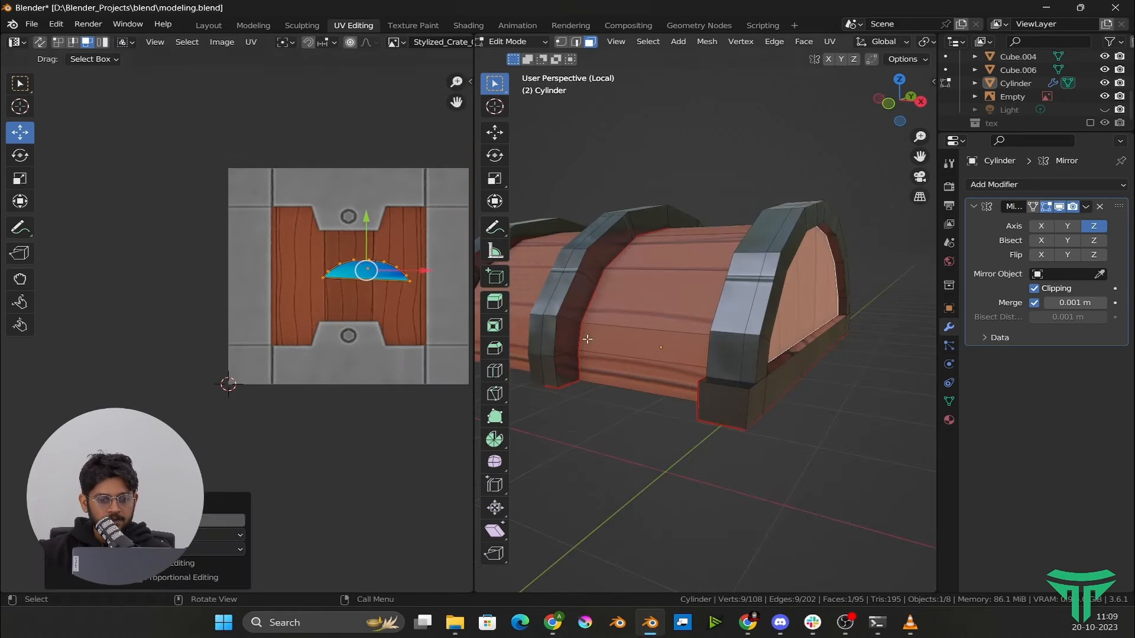
Rotate and enlarge the end panel's UV island so it lies flat across the wood planks, and centre it there
{"action": "key", "text": "r"}
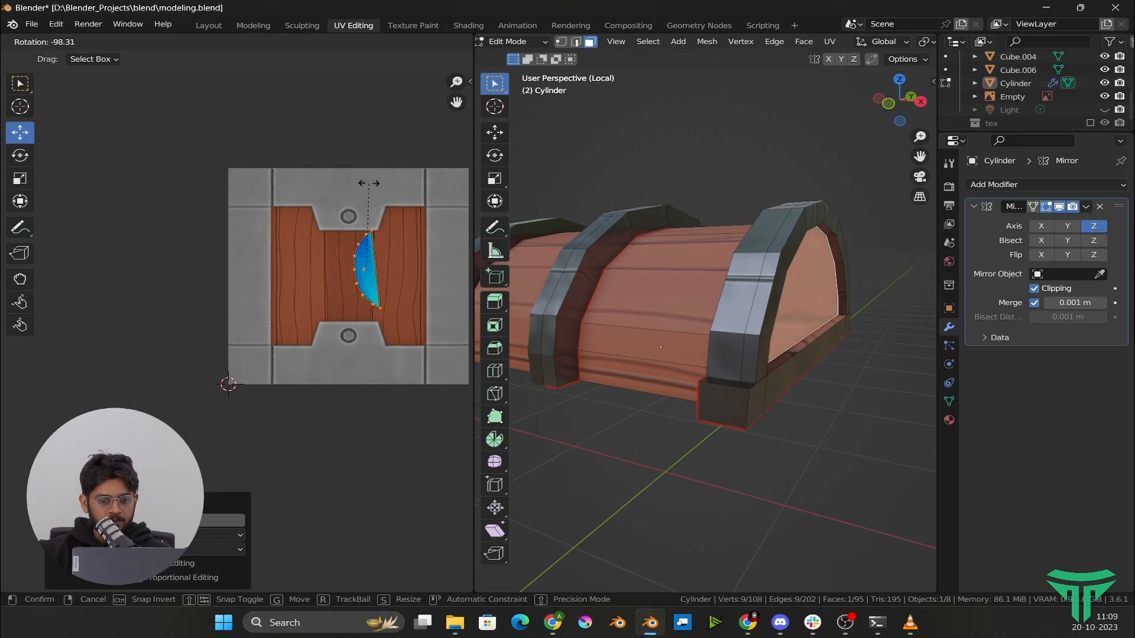
{"action": "key", "text": "g"}
{"action": "key", "text": "s"}
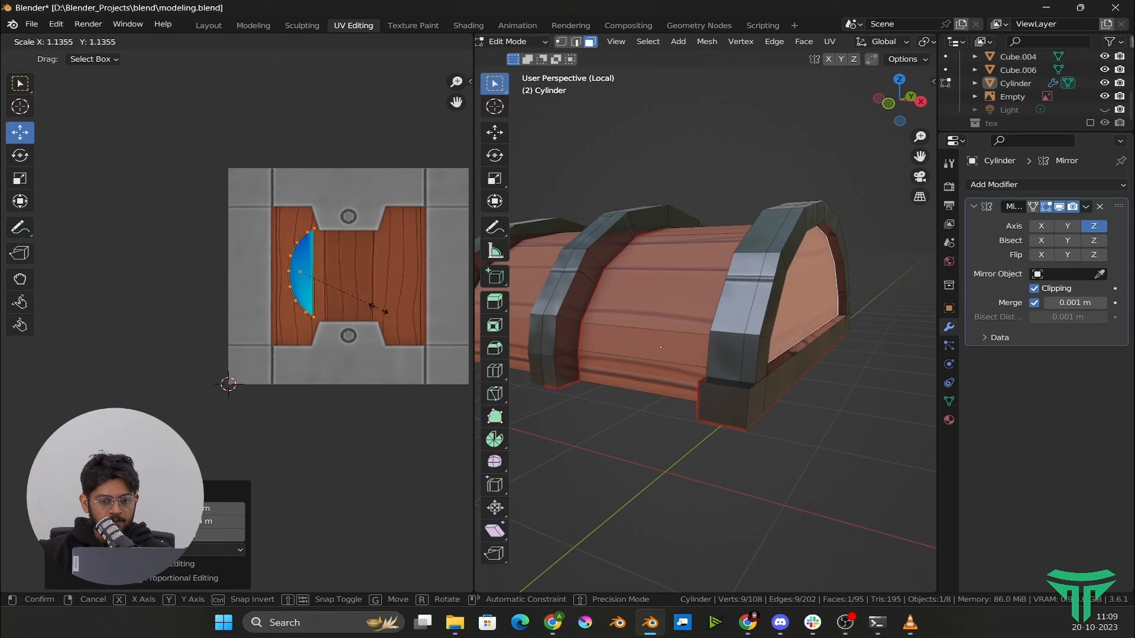
{"action": "left_click", "coordinate": [443, 338]}
{"action": "key", "text": "r"}
{"action": "left_click", "coordinate": [259, 362]}
{"action": "key", "text": "g"}
{"action": "left_click", "coordinate": [397, 311]}
Check the lid in Object Mode, leave its isolated view, and open the chest base in isolated Edit Mode
{"action": "middle_click_drag", "start_coordinate": [827, 406], "coordinate": [816, 418]}
{"action": "scroll", "coordinate": [816, 418], "scroll_direction": "up", "scroll_amount": 3}
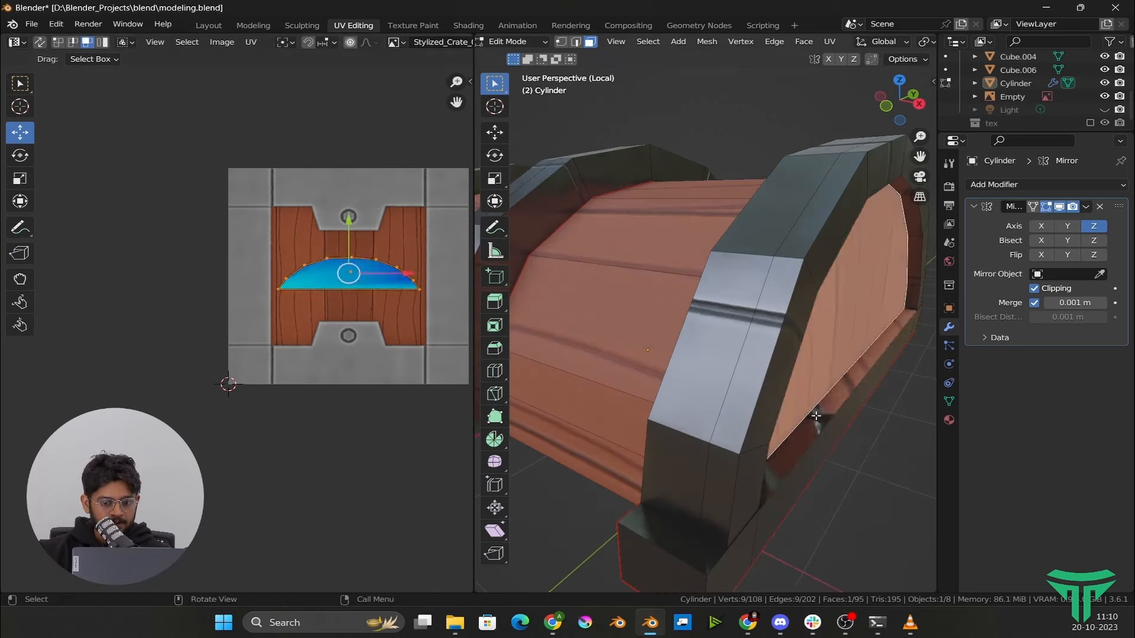
{"action": "left_click", "coordinate": [817, 419]}
{"action": "key", "text": "Tab"}
{"action": "scroll", "coordinate": [856, 353], "scroll_direction": "down", "scroll_amount": 5}
{"action": "middle_click_drag", "start_coordinate": [856, 353], "coordinate": [725, 343]}
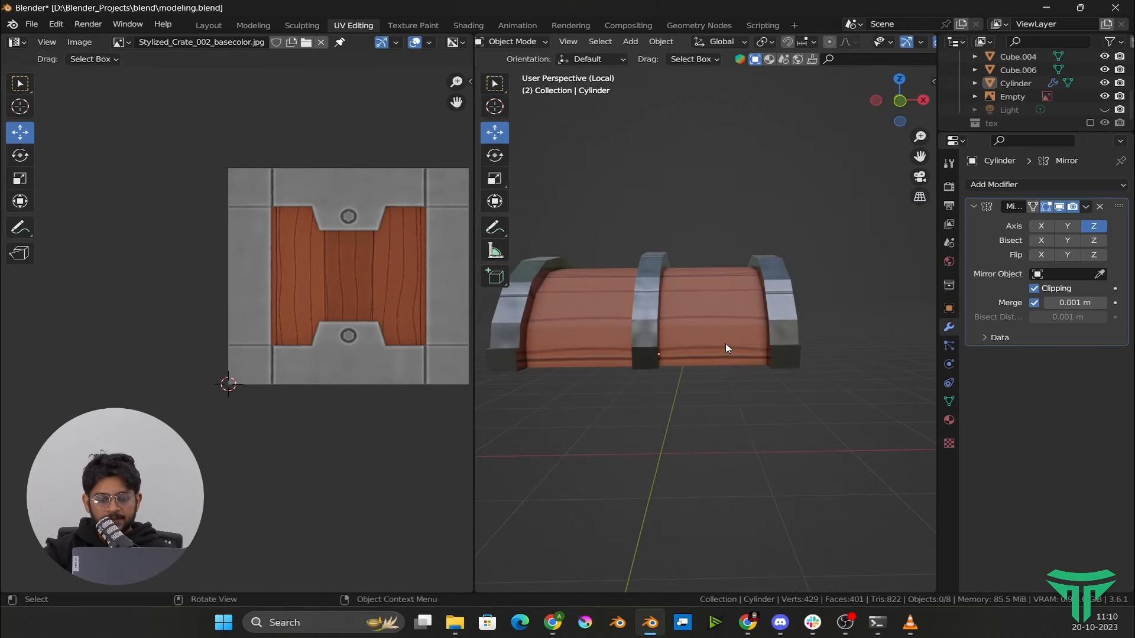
{"action": "key", "text": "KP_Divide"}
{"action": "left_click", "coordinate": [715, 393]}
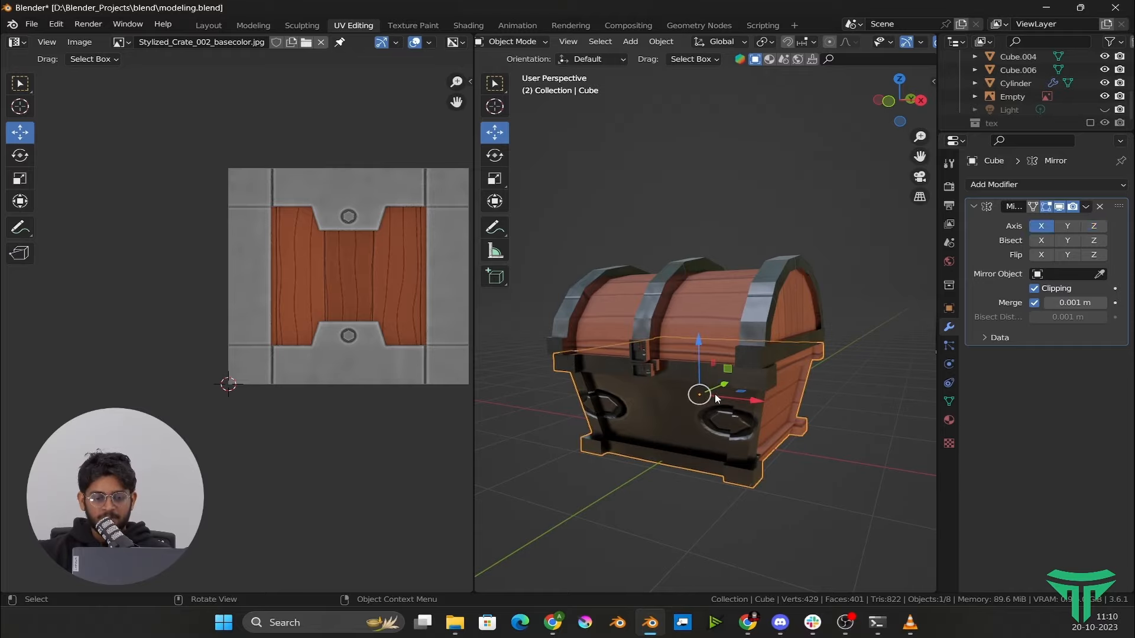
{"action": "key", "text": "KP_Divide"}
{"action": "key", "text": "Tab"}
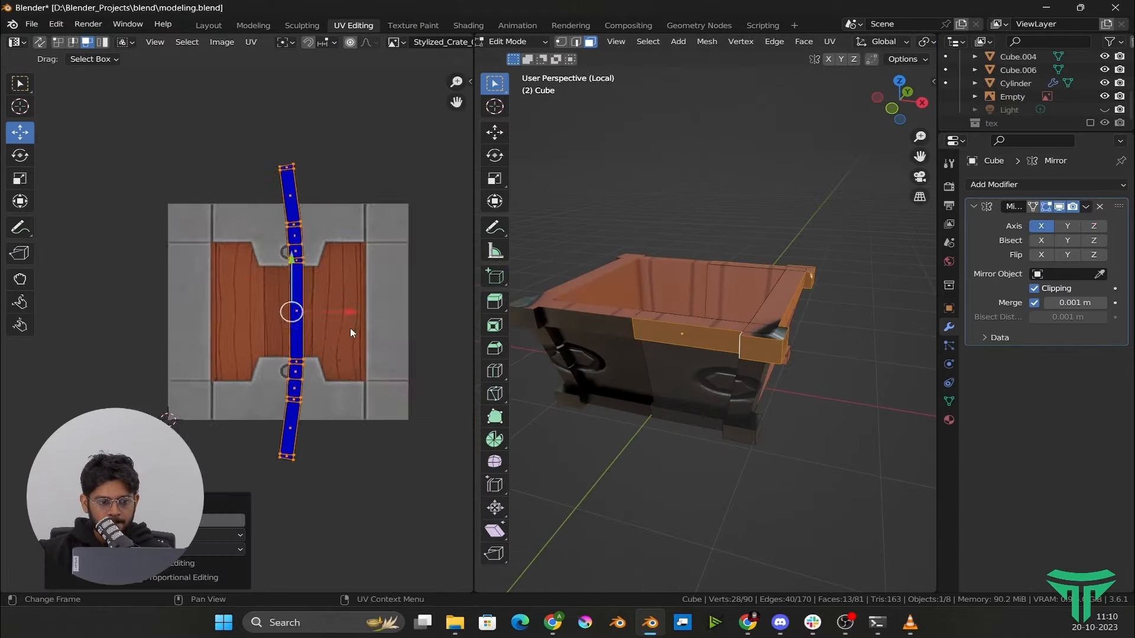
Straighten the chest base rim's UV strip by scaling its edge vertices to 0 along X, and open the UV operations for the rim's faces
{"action": "scroll", "coordinate": [355, 319], "scroll_direction": "up", "scroll_amount": 2}
{"action": "key", "text": "s"}
{"action": "key", "text": "x"}
{"action": "key", "text": "0"}
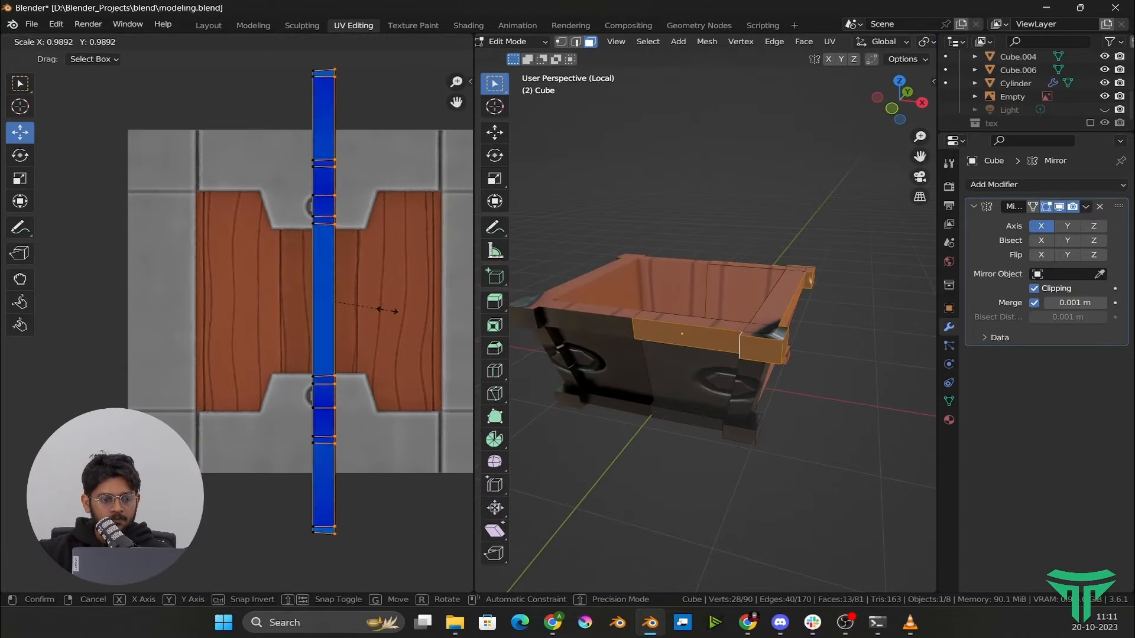
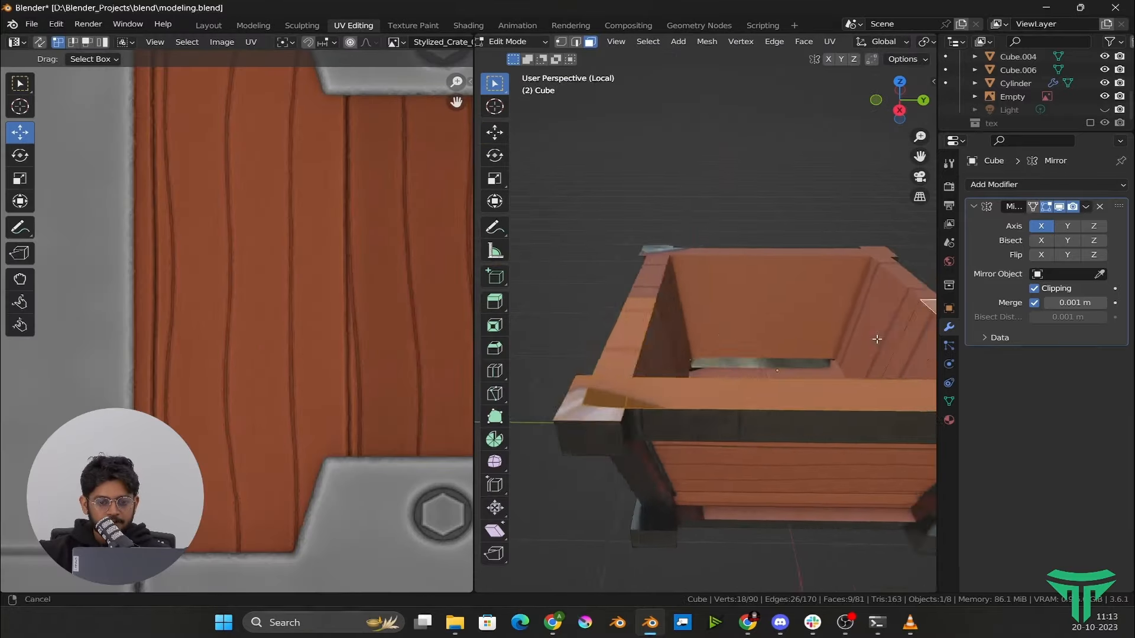
{"action": "left_click", "coordinate": [830, 41]}
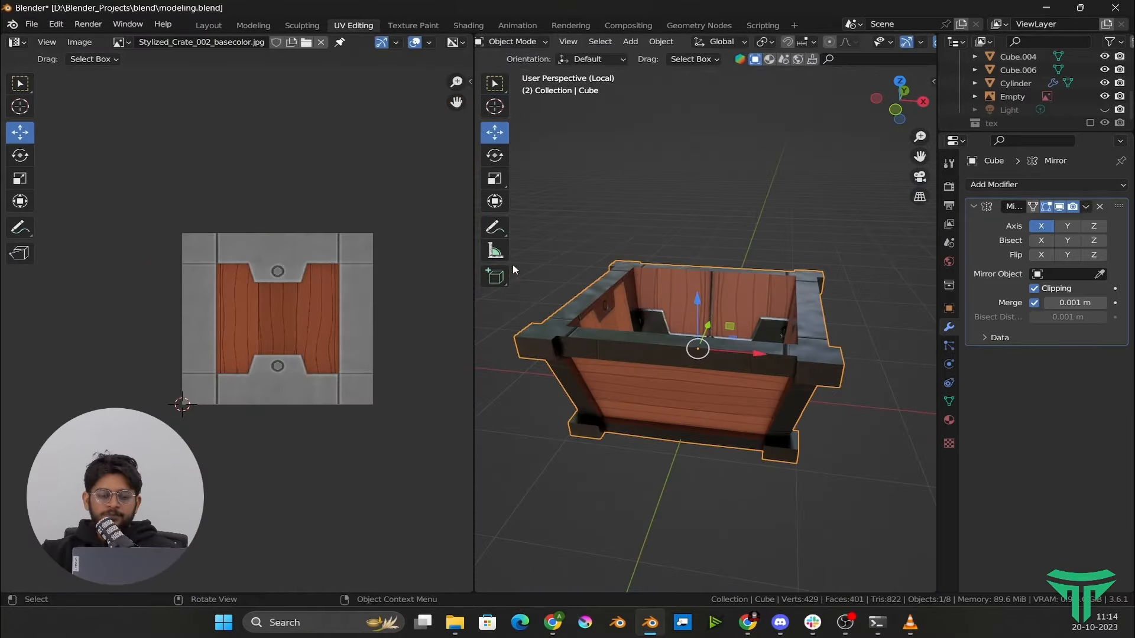
Open the clasp's upper plate in Edit Mode and apply Cube Projection to all its faces
{"action": "middle_click_drag", "start_coordinate": [513, 270], "coordinate": [708, 364]}
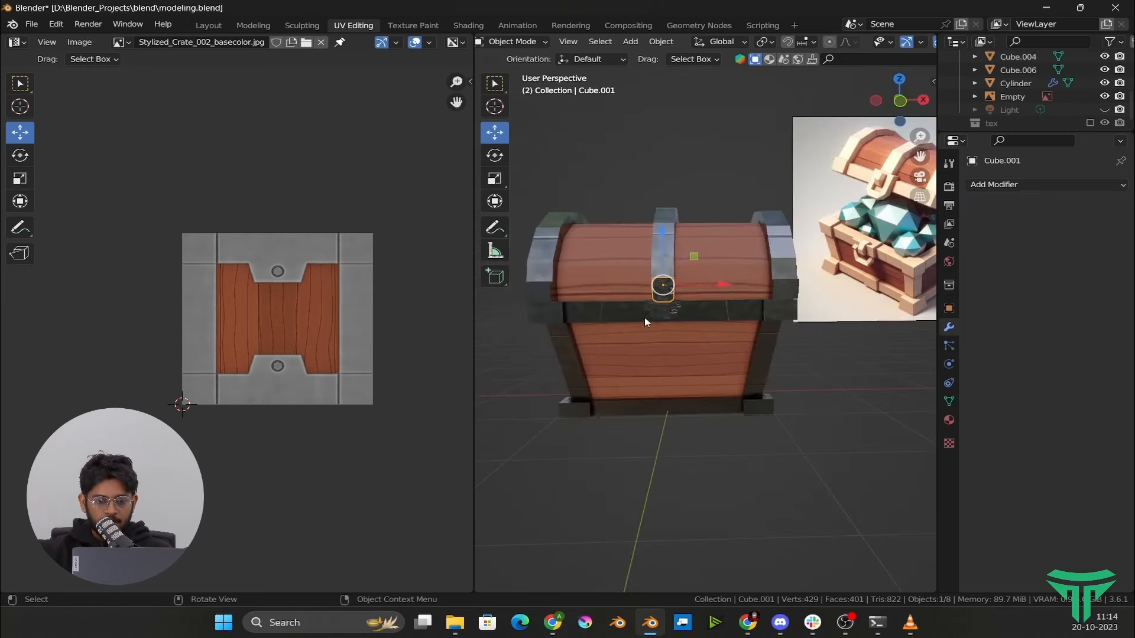
{"action": "scroll", "coordinate": [645, 318], "scroll_direction": "up", "scroll_amount": 4}
{"action": "middle_click_drag", "start_coordinate": [645, 318], "coordinate": [673, 364]}
{"action": "scroll", "coordinate": [730, 317], "scroll_direction": "down", "scroll_amount": 2}
{"action": "scroll", "coordinate": [730, 319], "scroll_direction": "up", "scroll_amount": 4}
{"action": "key", "text": "Tab"}
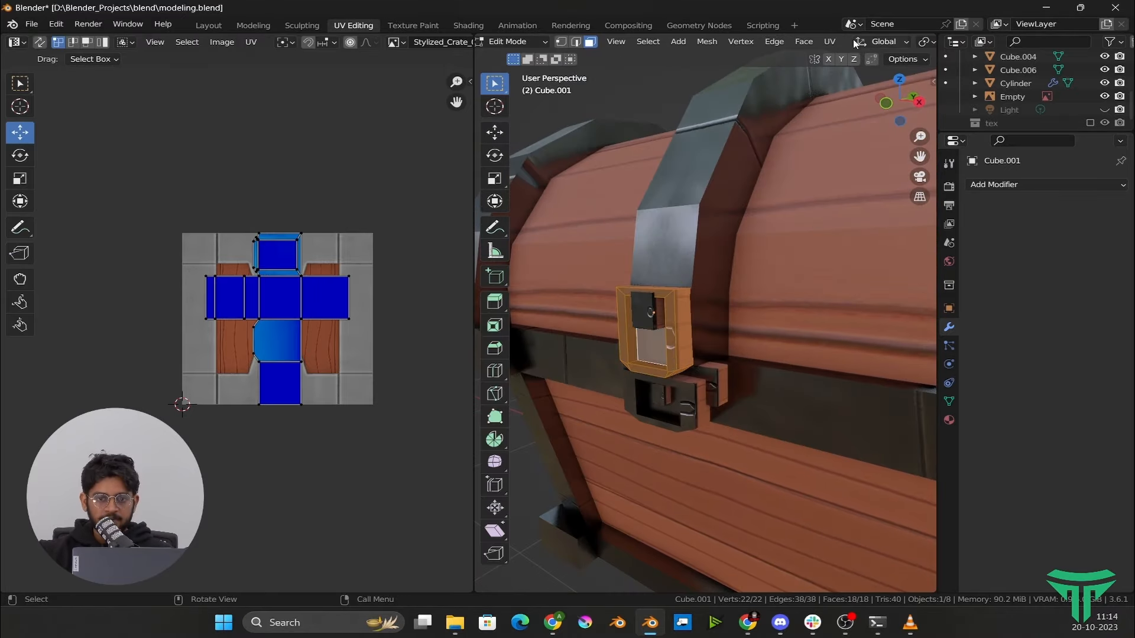
{"action": "left_click", "coordinate": [831, 41]}
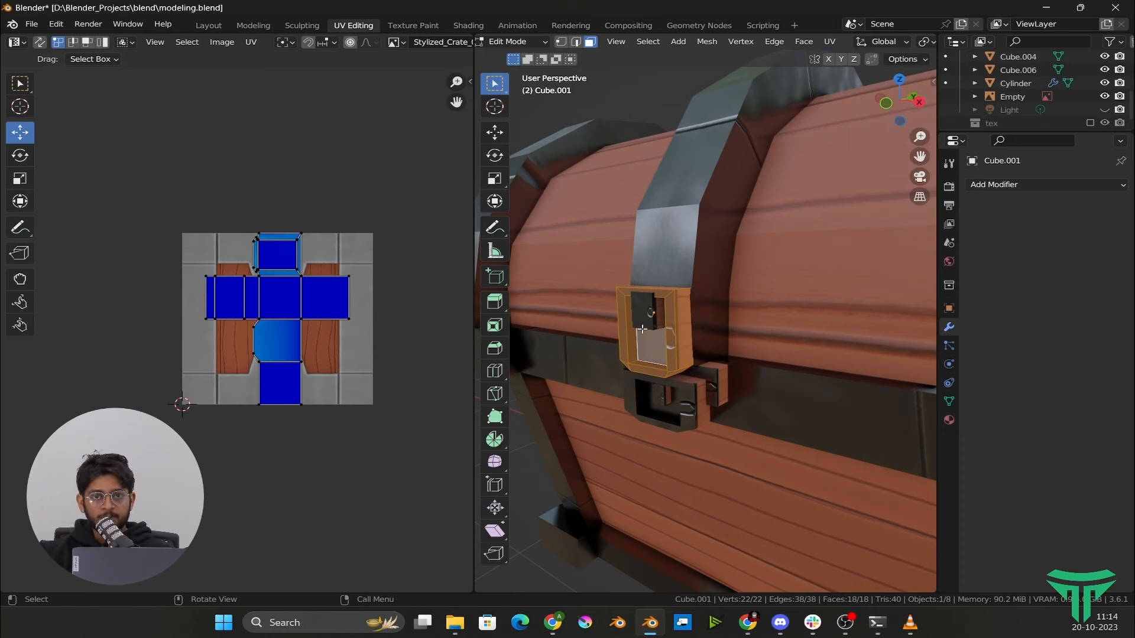
{"action": "left_click", "coordinate": [830, 42]}
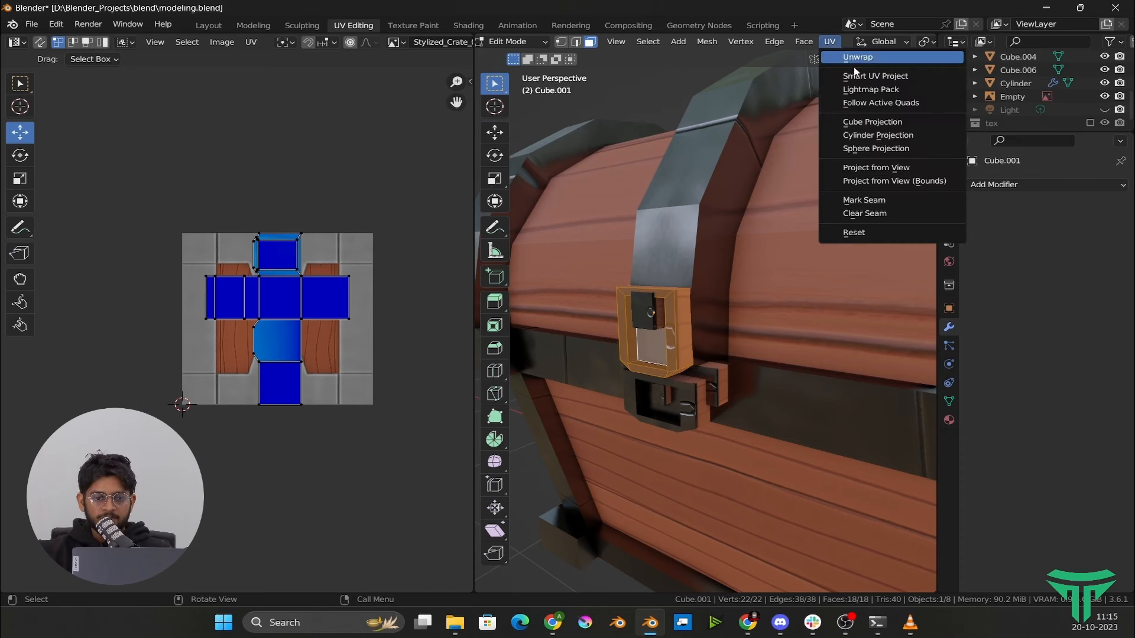
{"action": "left_click", "coordinate": [858, 123]}
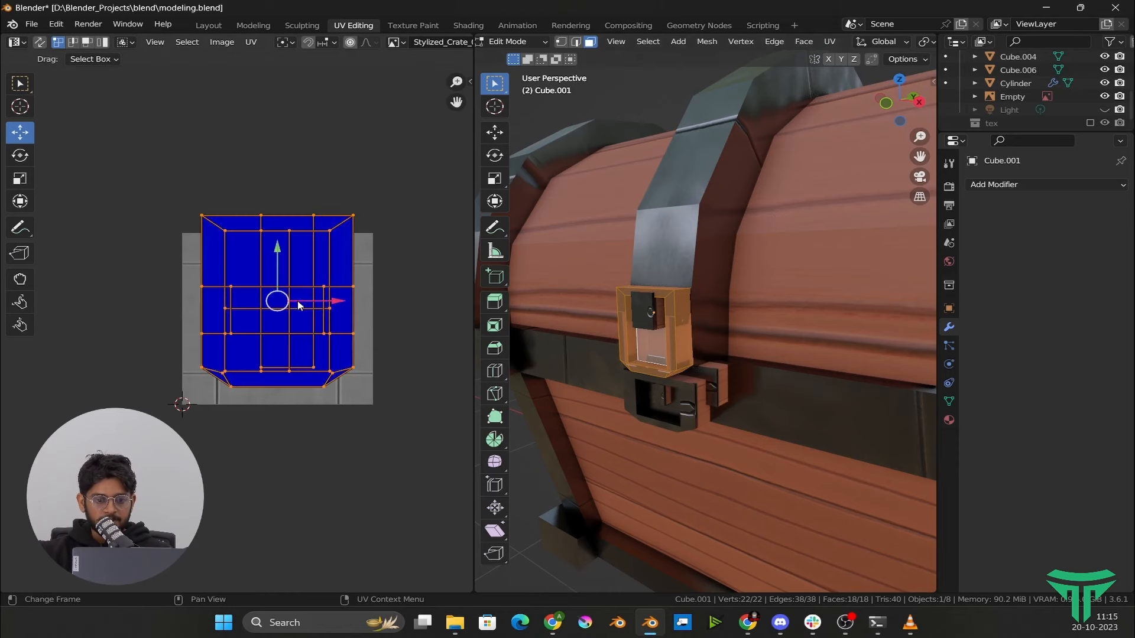
Shrink the upper clasp plate's UVs and move them onto the texture's metal border, returning to Object Mode
{"action": "key", "text": "s"}
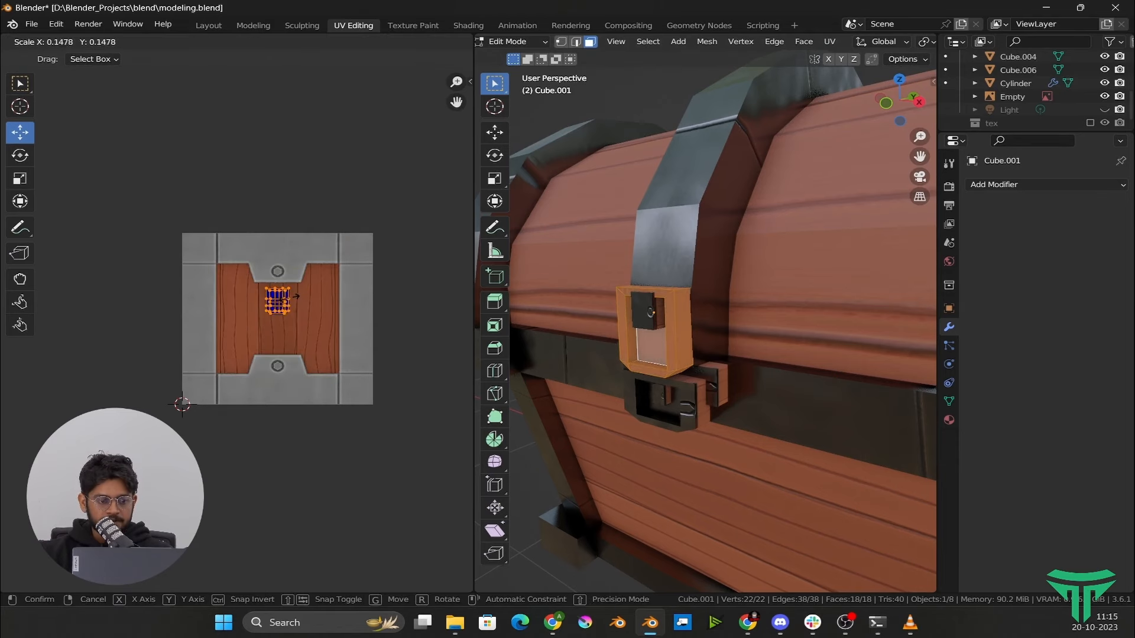
{"action": "left_click", "coordinate": [290, 305]}
{"action": "key", "text": "g"}
{"action": "left_click", "coordinate": [160, 317]}
{"action": "key", "text": "Tab"}
Open the clasp's connecting bar in Edit Mode and apply Cube Projection to all its faces
{"action": "middle_click_drag", "start_coordinate": [624, 356], "coordinate": [651, 349]}
{"action": "left_click", "coordinate": [804, 363]}
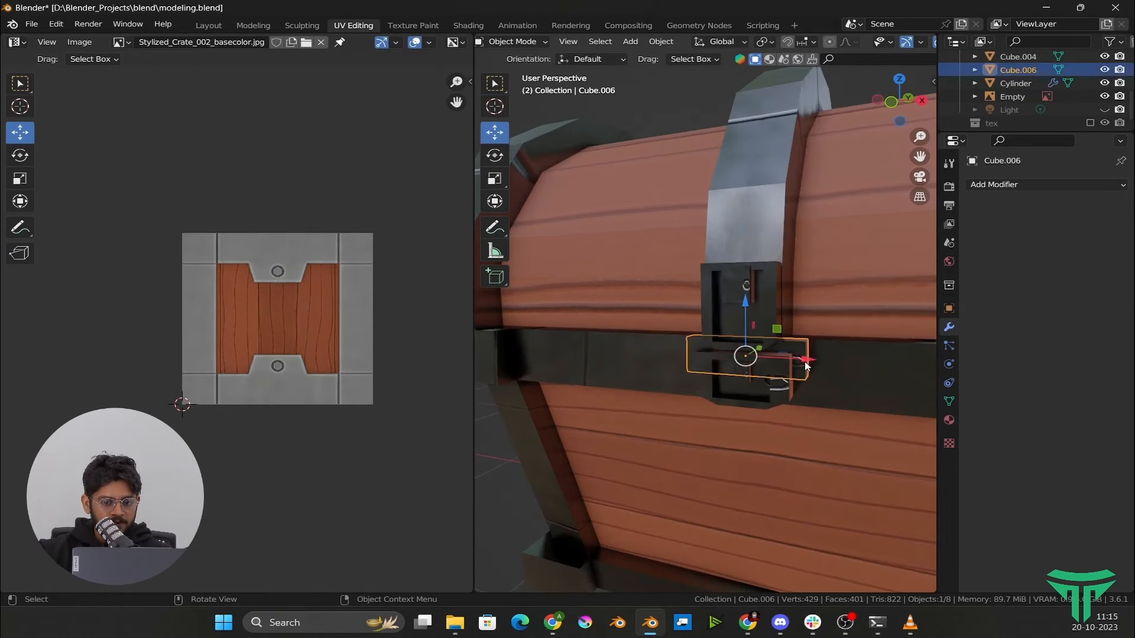
{"action": "middle_click_drag", "start_coordinate": [774, 383], "coordinate": [757, 383]}
{"action": "key", "text": "Tab"}
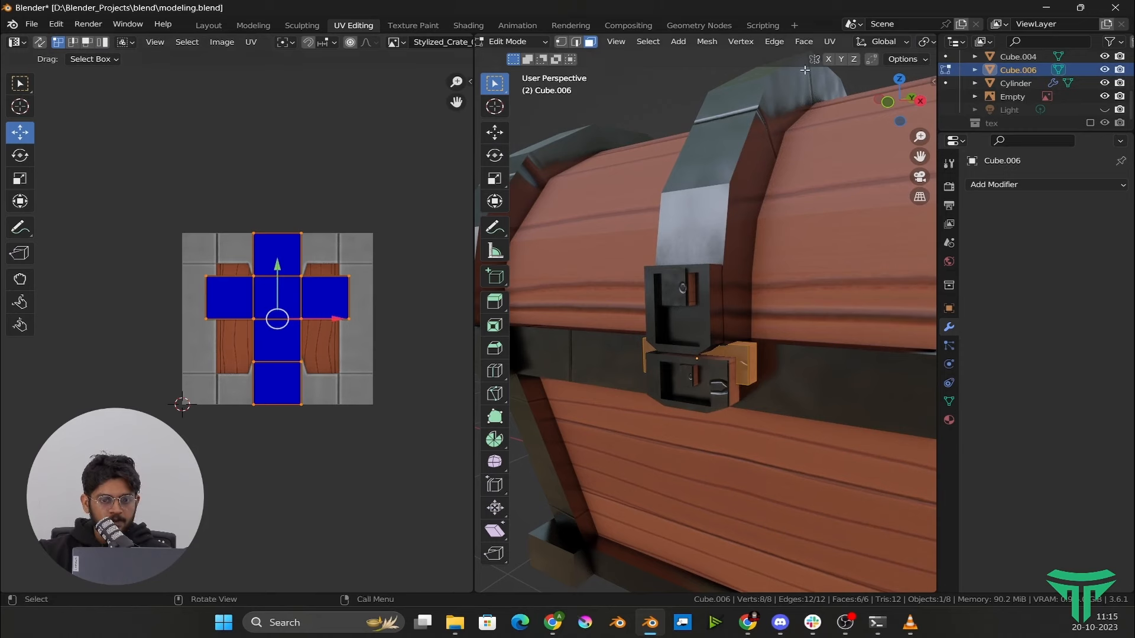
{"action": "key", "text": "u"}
{"action": "left_click", "coordinate": [839, 123]}
Shrink the connecting bar's UVs and move them onto the texture's metal border, returning to Object Mode
{"action": "key", "text": "s"}
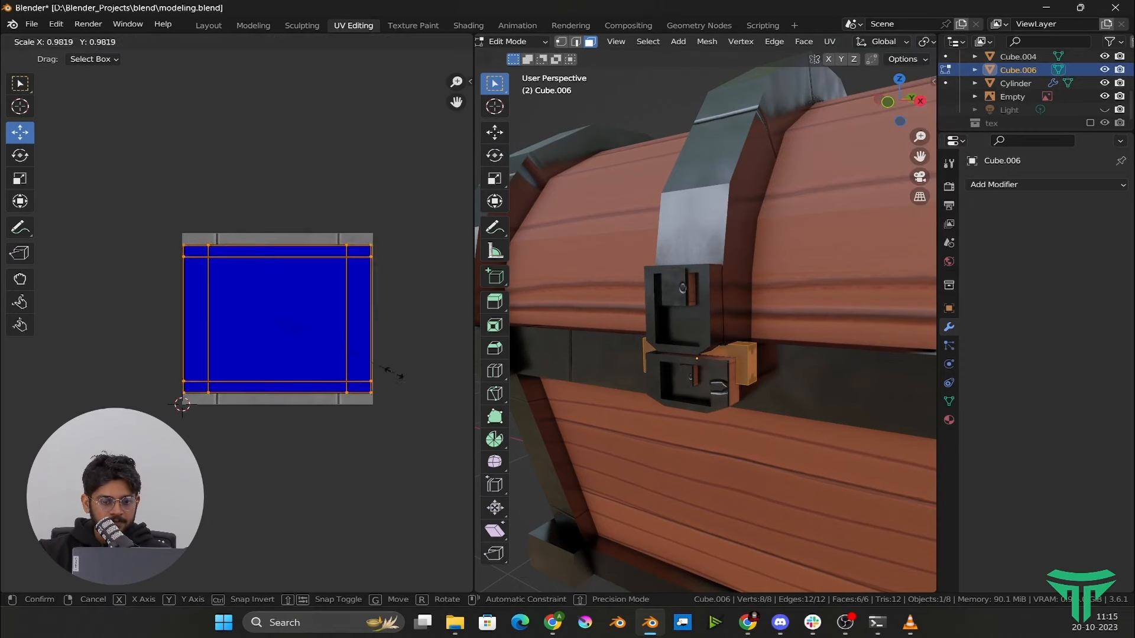
{"action": "left_click", "coordinate": [300, 331]}
{"action": "key", "text": "g"}
{"action": "left_click", "coordinate": [162, 219]}
{"action": "key", "text": "Tab"}
Try to unwrap all faces of the lower clasp plate and rescale the resulting UVs
{"action": "left_click", "coordinate": [713, 399]}
{"action": "key", "text": "Tab"}
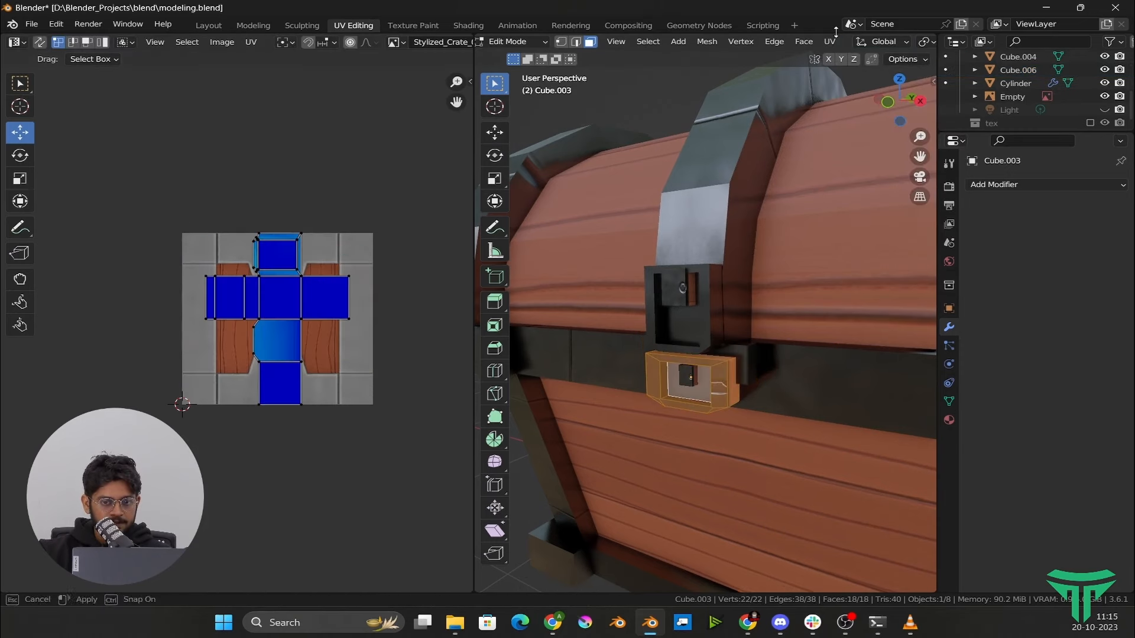
{"action": "left_click", "coordinate": [830, 42]}
{"action": "left_click", "coordinate": [846, 60]}
{"action": "key", "text": "s"}
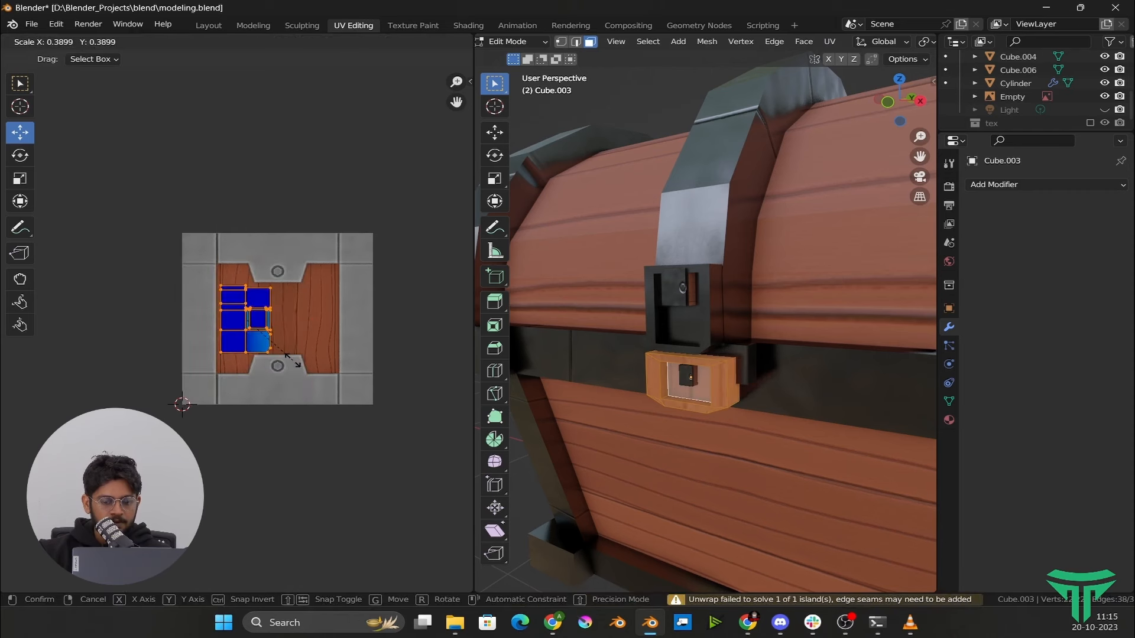
{"action": "left_click", "coordinate": [423, 362]}
{"action": "key", "text": "Tab"}
Check the lower clasp plate's transform values and apply its scale
{"action": "middle_click_drag", "start_coordinate": [637, 406], "coordinate": [737, 391]}
{"action": "left_click", "coordinate": [953, 307]}
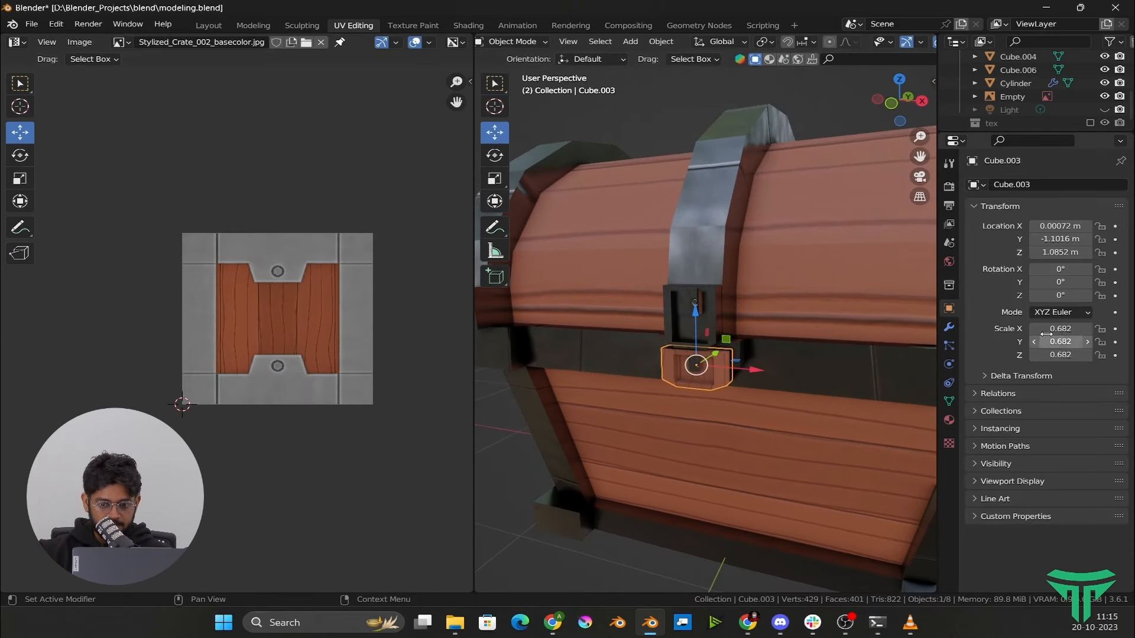
{"action": "middle_click_drag", "start_coordinate": [765, 324], "coordinate": [723, 299]}
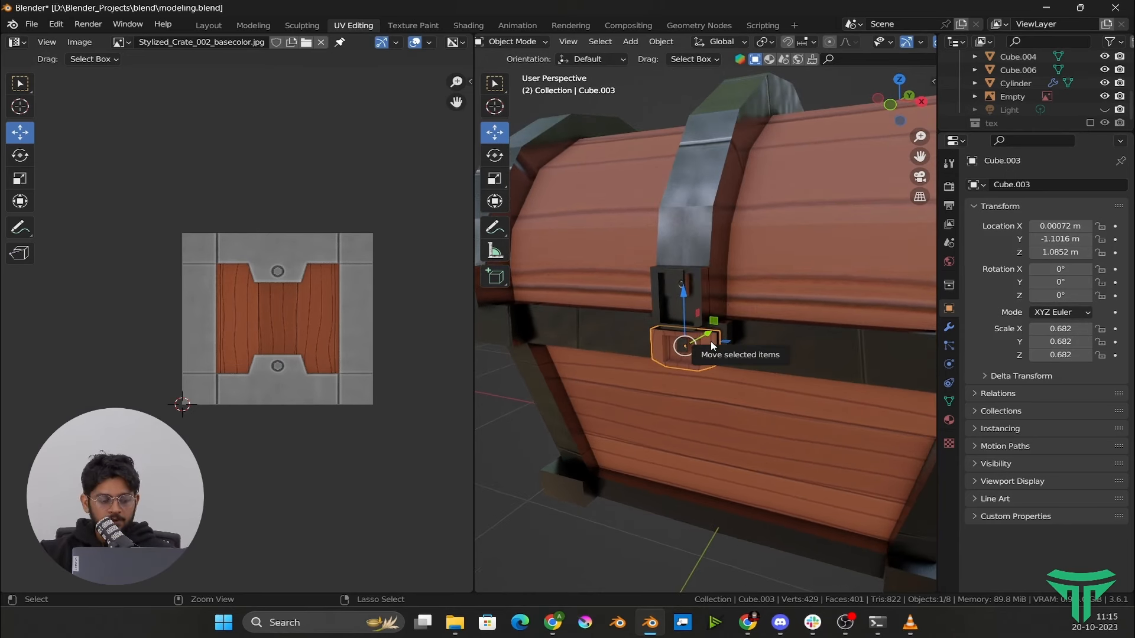
{"action": "key", "text": "ctrl+a"}
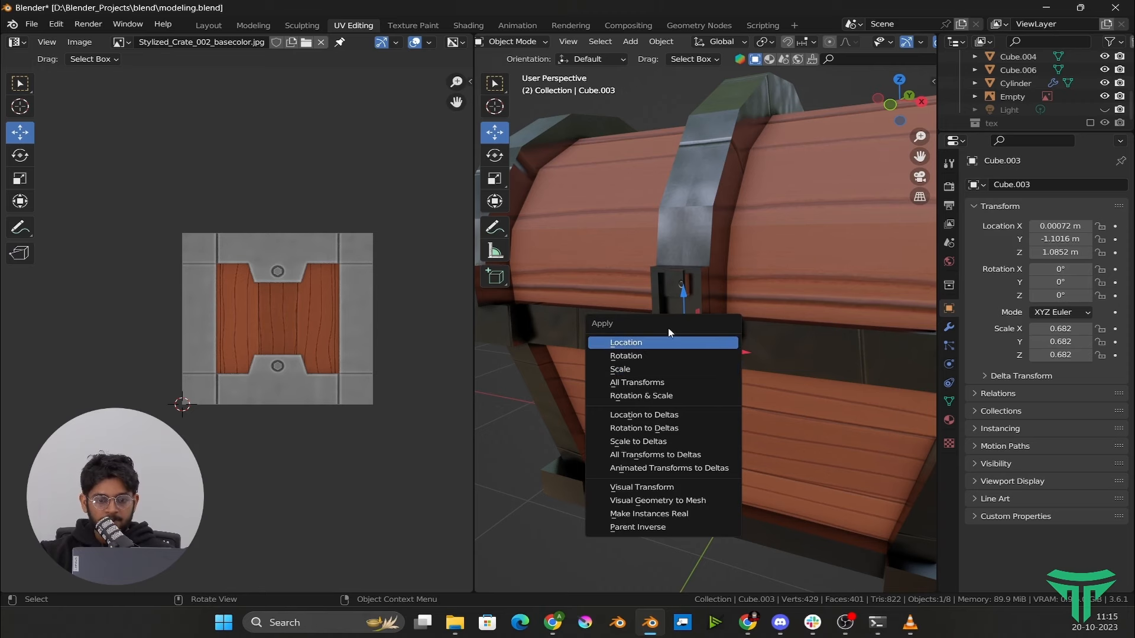
{"action": "left_click", "coordinate": [655, 370]}
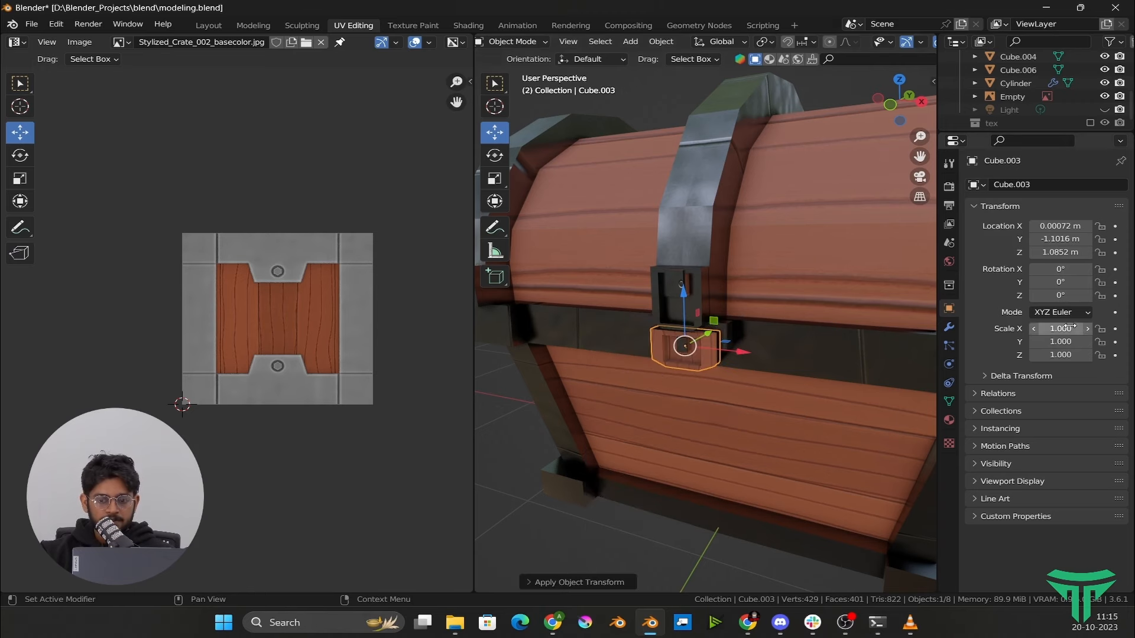
Unwrap the lower clasp plate again in Edit Mode using Smart UV Project
{"action": "key", "text": "Tab"}
{"action": "left_click", "coordinate": [829, 42]}
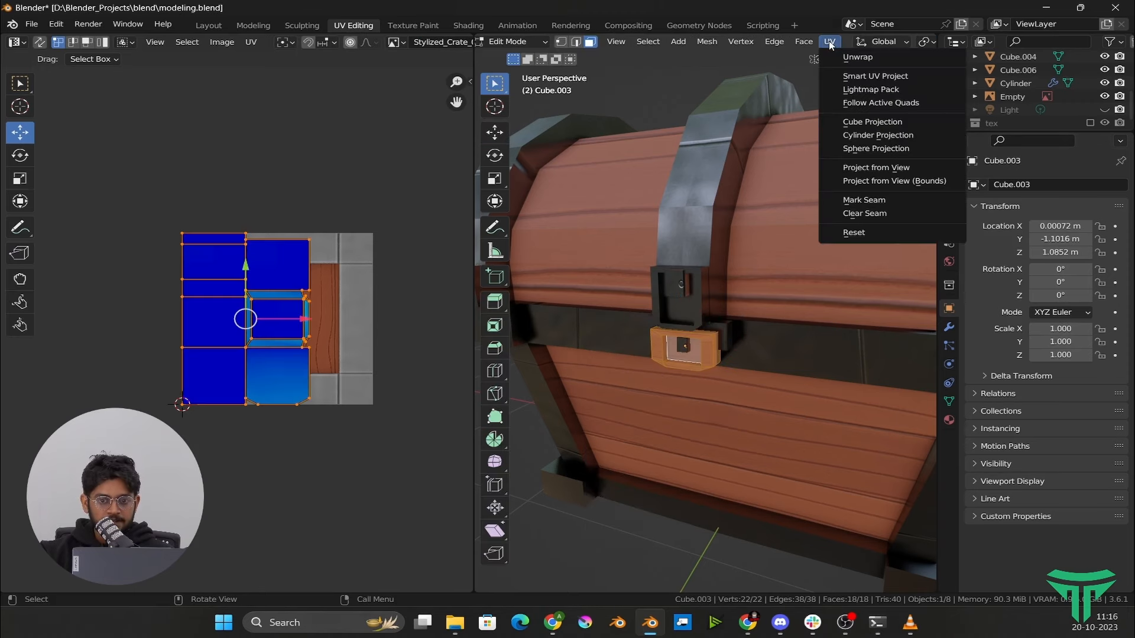
{"action": "left_click", "coordinate": [852, 73]}
{"action": "left_click", "coordinate": [791, 204]}
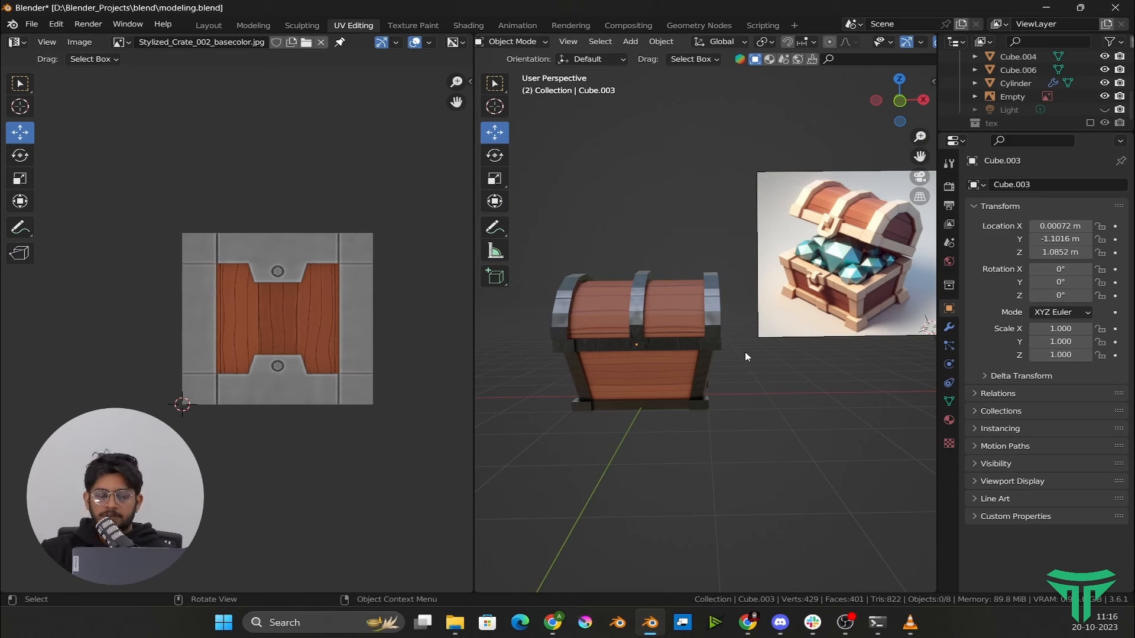
Select the chest lid and the Base Color texture node of its TREASURE material in the Shading workspace
{"action": "scroll", "coordinate": [745, 355], "scroll_direction": "up", "scroll_amount": 2}
{"action": "left_click", "coordinate": [679, 290]}
{"action": "left_click", "coordinate": [469, 26]}
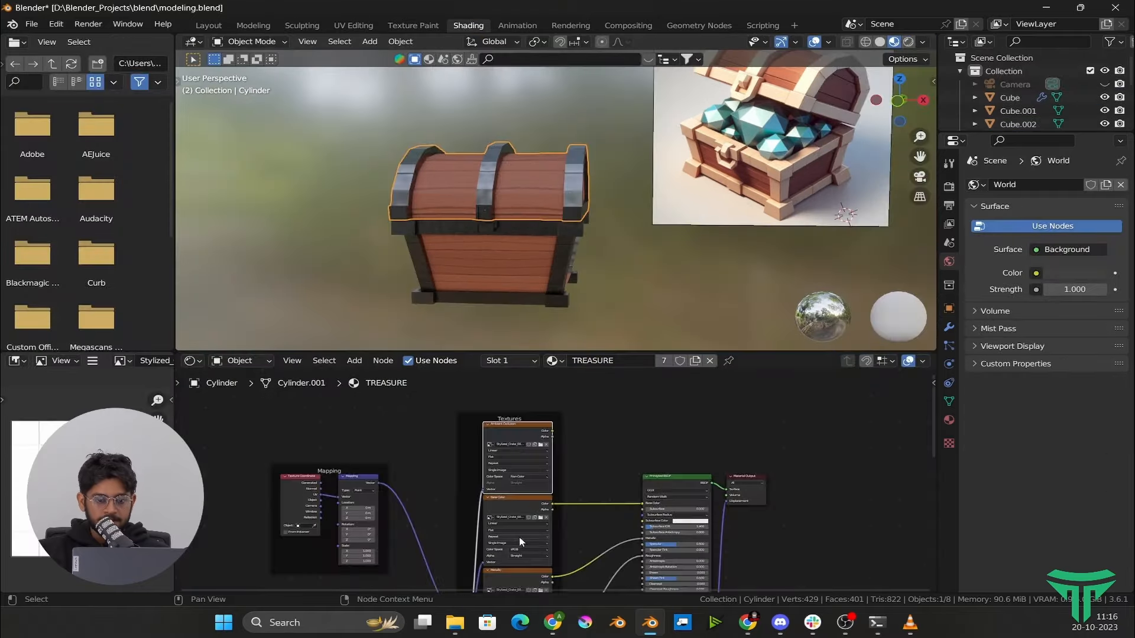
{"action": "scroll", "coordinate": [520, 539], "scroll_direction": "up", "scroll_amount": 2}
{"action": "middle_click_drag", "start_coordinate": [520, 539], "coordinate": [579, 467]}
{"action": "left_click", "coordinate": [579, 462]}
{"action": "scroll", "coordinate": [559, 481], "scroll_direction": "up", "scroll_amount": 2}
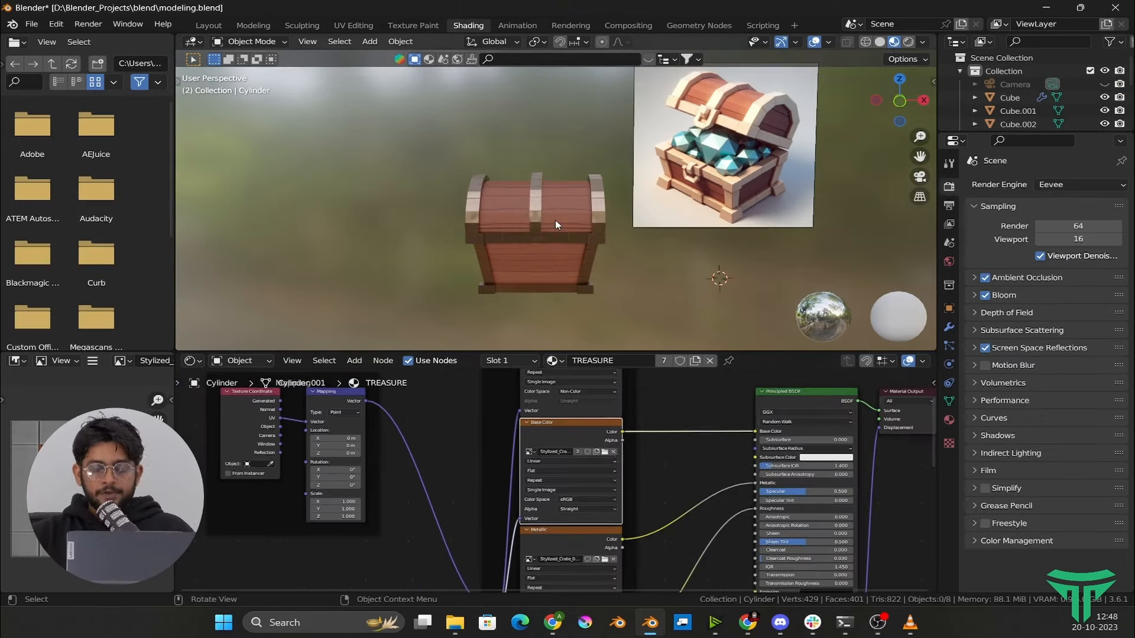
Replace the TREASURE material's base color image with Stylized_Crate_002_basecolor-gold (1).jpg from the Downloads folder
{"action": "scroll", "coordinate": [590, 467], "scroll_direction": "up", "scroll_amount": 2}
{"action": "middle_click_drag", "start_coordinate": [601, 432], "coordinate": [580, 459]}
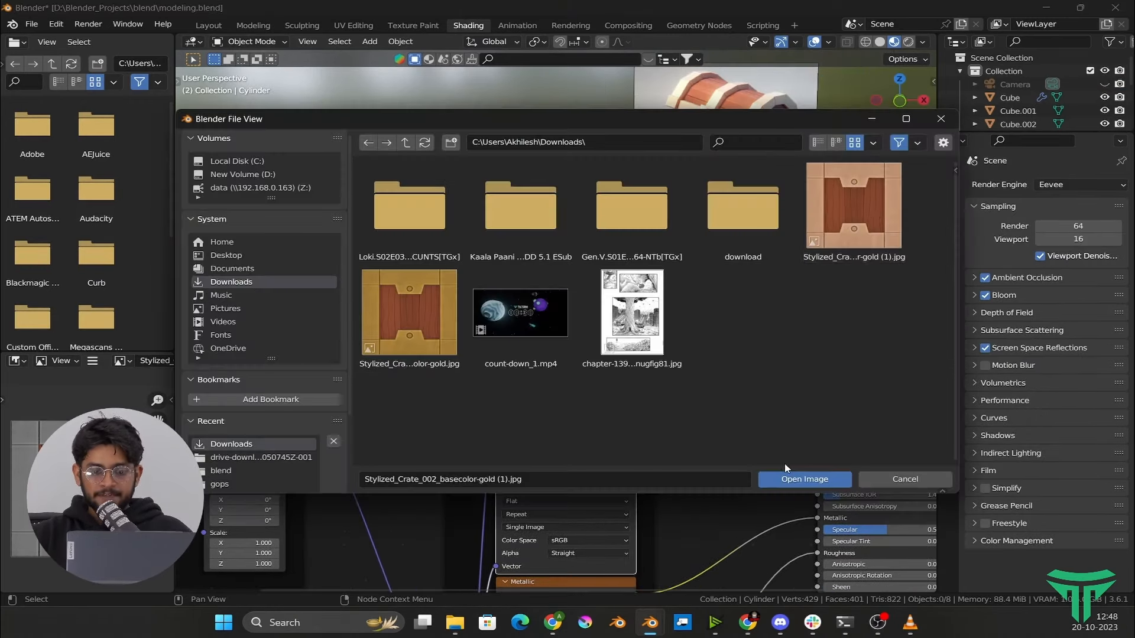
{"action": "left_click", "coordinate": [805, 478]}
{"action": "middle_click_drag", "start_coordinate": [580, 232], "coordinate": [552, 261], "text": "shift"}
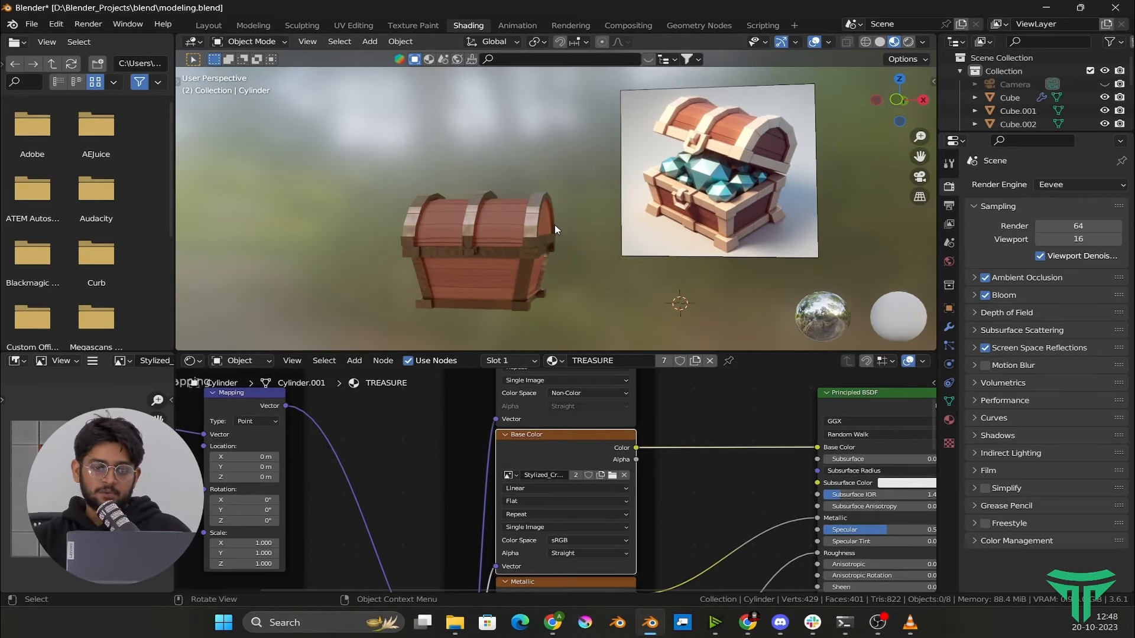
Try adding an Ico Sphere beside the chest in the Layout workspace as a gem, and delete it
{"action": "left_click", "coordinate": [209, 25]}
{"action": "middle_click_drag", "start_coordinate": [570, 304], "coordinate": [407, 264], "text": "shift"}
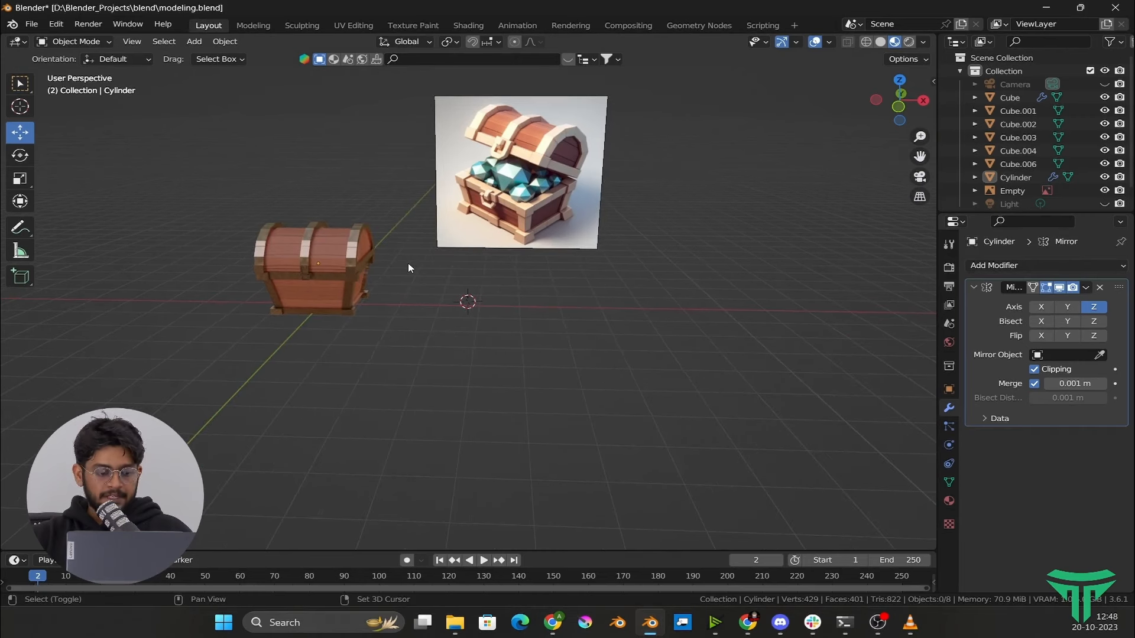
{"action": "key", "text": "shift+a"}
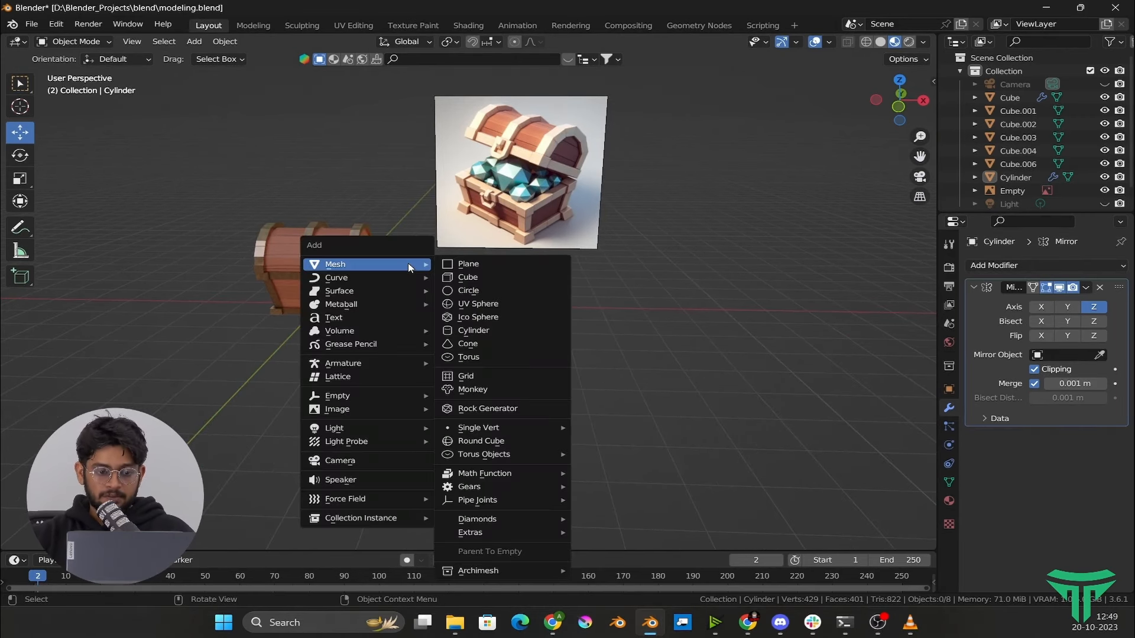
{"action": "left_click", "coordinate": [190, 43]}
{"action": "key", "text": "shift+a"}
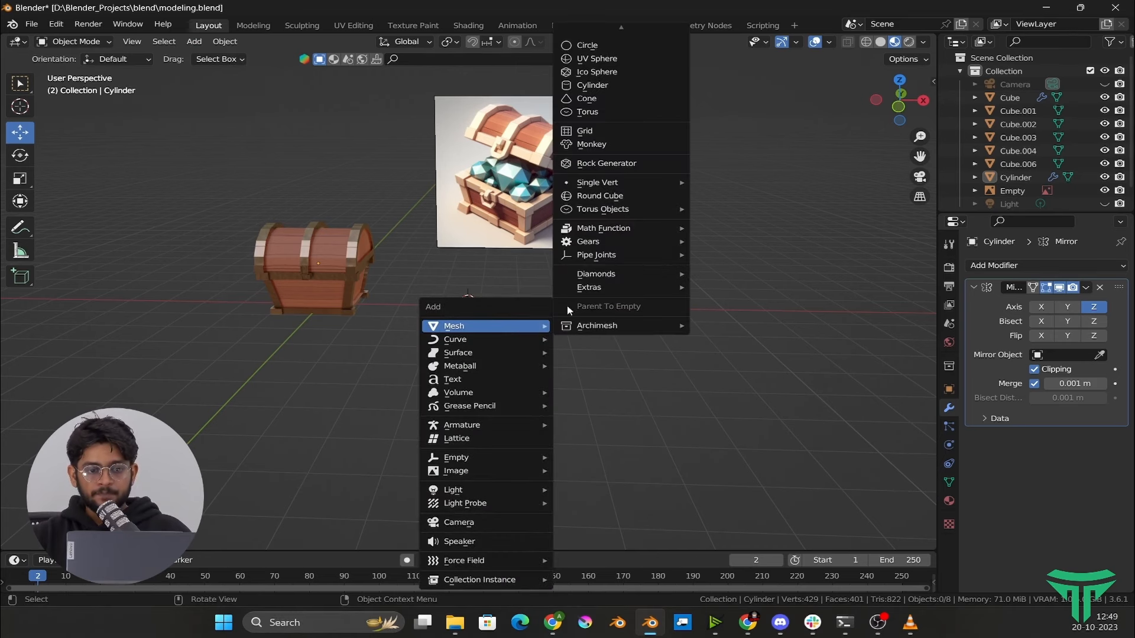
{"action": "left_click", "coordinate": [580, 77]}
{"action": "scroll", "coordinate": [597, 295], "scroll_direction": "up", "scroll_amount": 3}
{"action": "middle_click_drag", "start_coordinate": [603, 305], "coordinate": [585, 361]}
{"action": "key", "text": "Tab"}
{"action": "key", "text": "Tab"}
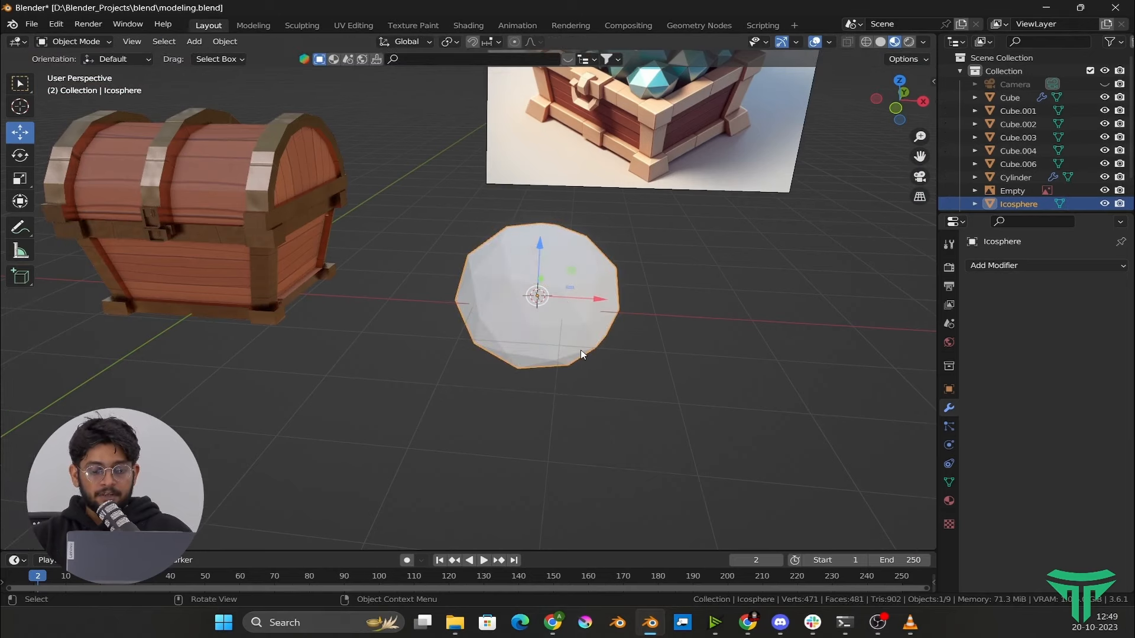
{"action": "key", "text": "Delete"}
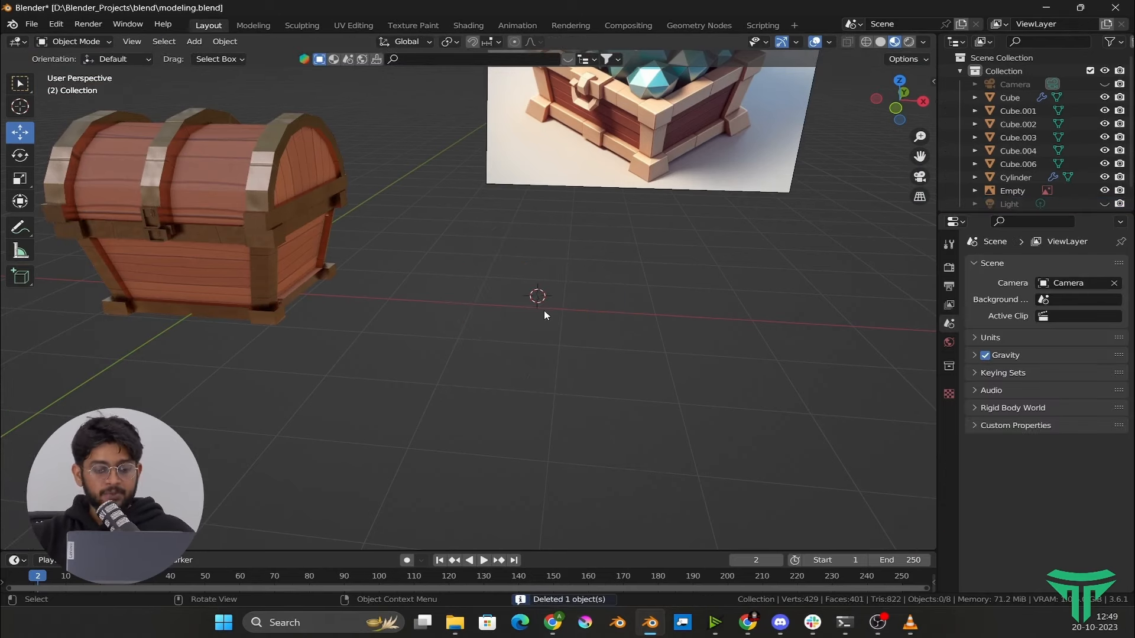
Search the add-on preferences for "EXTR" and expand the details of Add Mesh: Extra Objects
{"action": "left_click", "coordinate": [57, 24]}
{"action": "left_click", "coordinate": [68, 218]}
{"action": "left_click", "coordinate": [431, 73]}
{"action": "type", "text": "EXTR"}
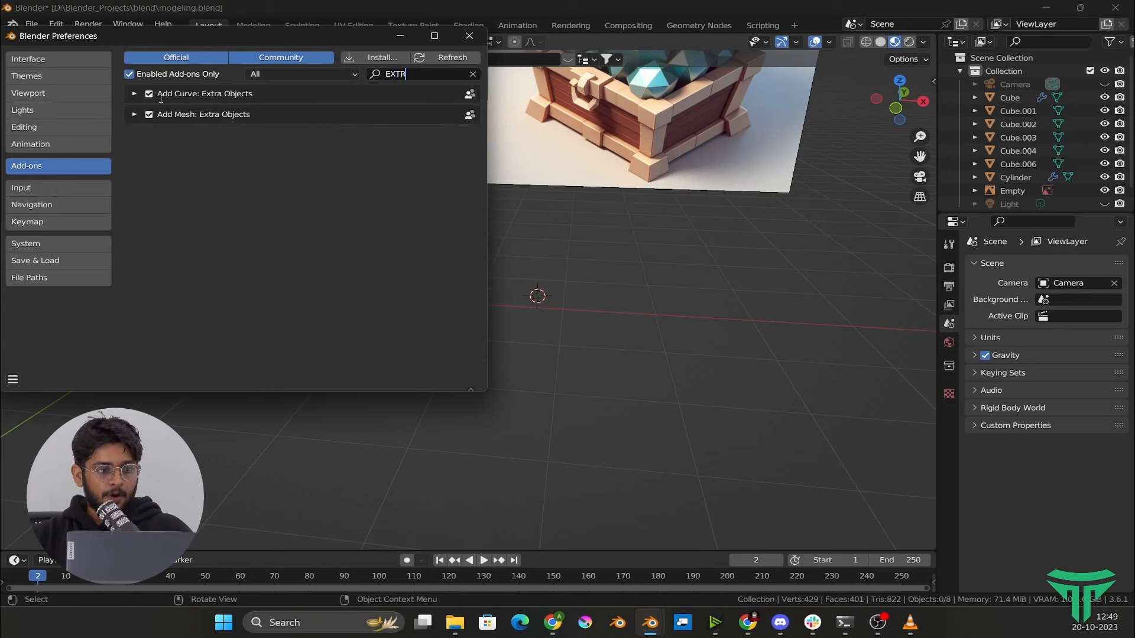
{"action": "left_click", "coordinate": [134, 114]}
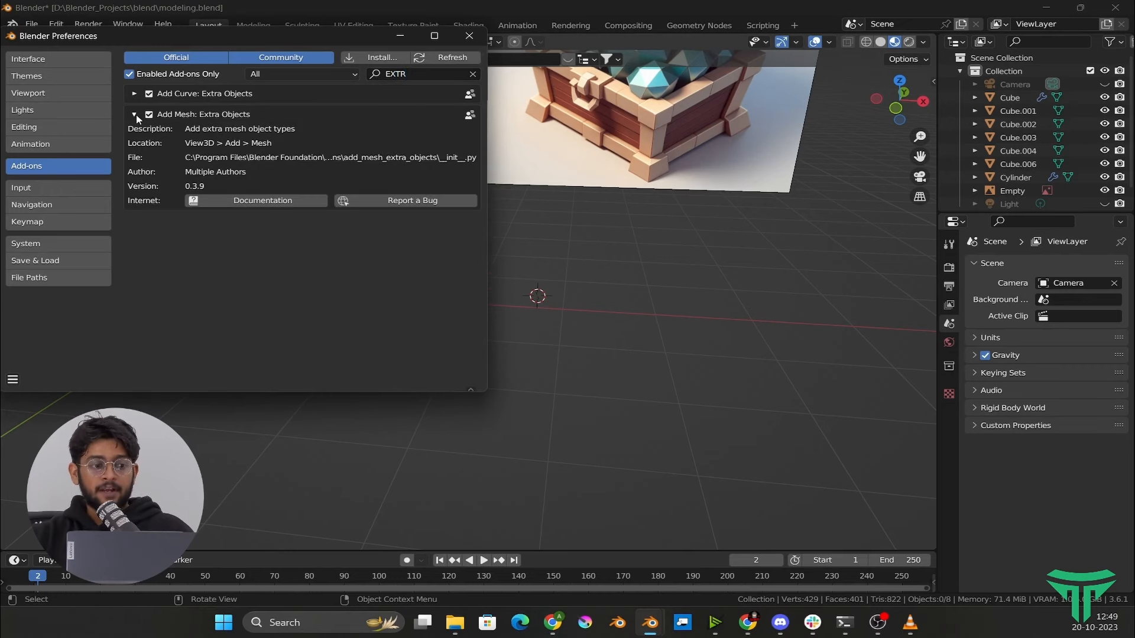
{"action": "left_click_drag", "start_coordinate": [101, 40], "coordinate": [322, 134]}
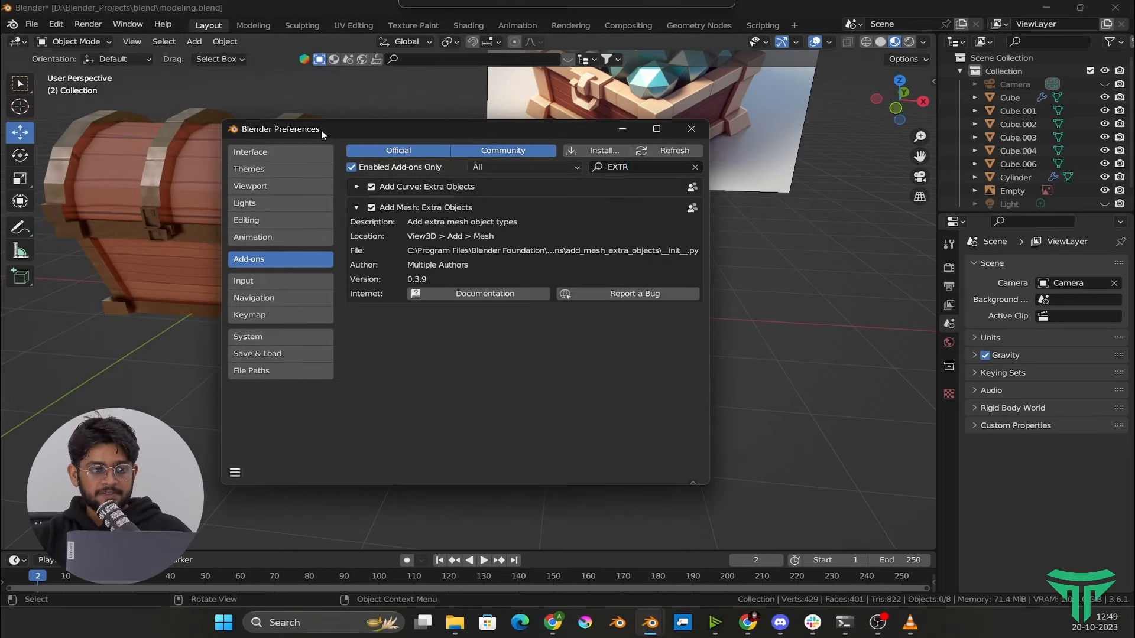
Review the details of the Add Curve and Add Mesh Extra Objects add-ons, and close the preferences
{"action": "left_click", "coordinate": [356, 187]}
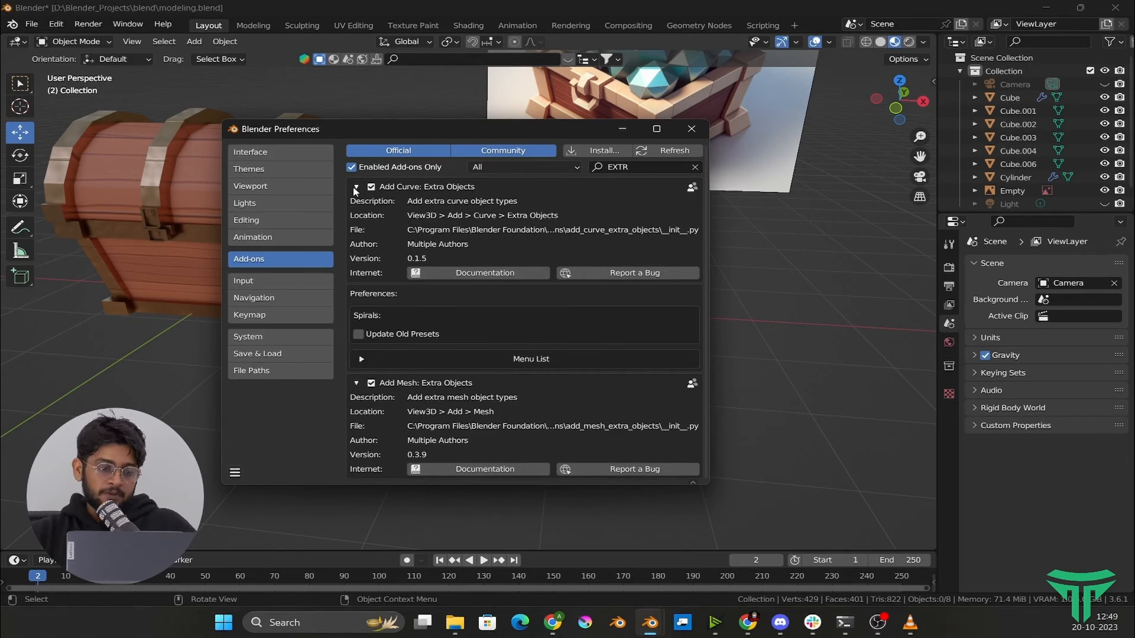
{"action": "left_click", "coordinate": [356, 187]}
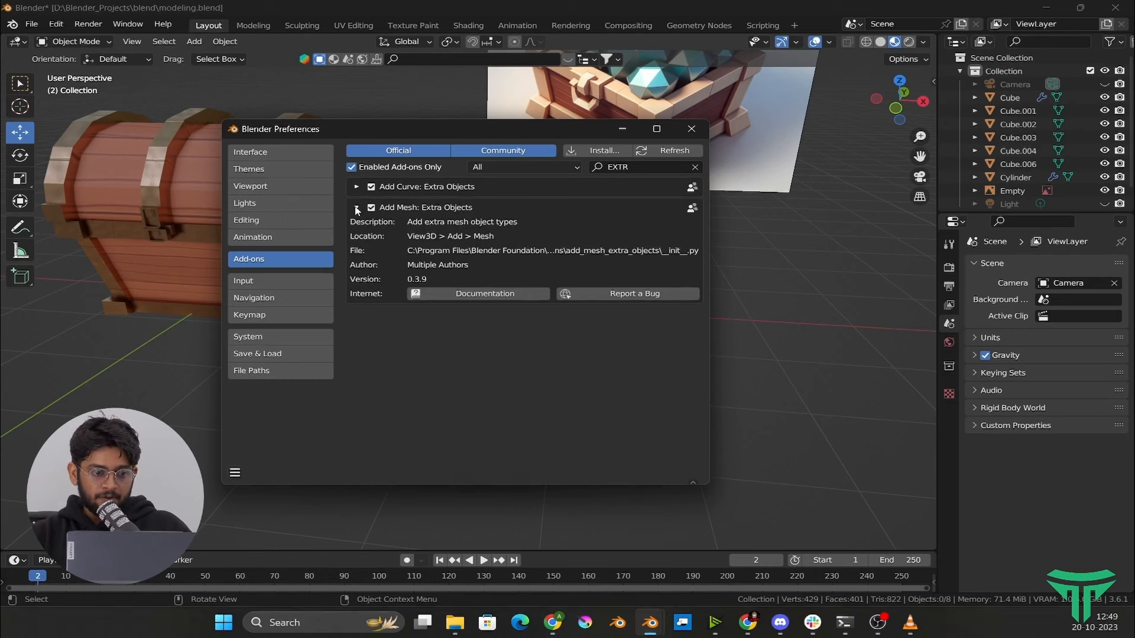
{"action": "left_click", "coordinate": [356, 208]}
{"action": "left_click", "coordinate": [357, 208]}
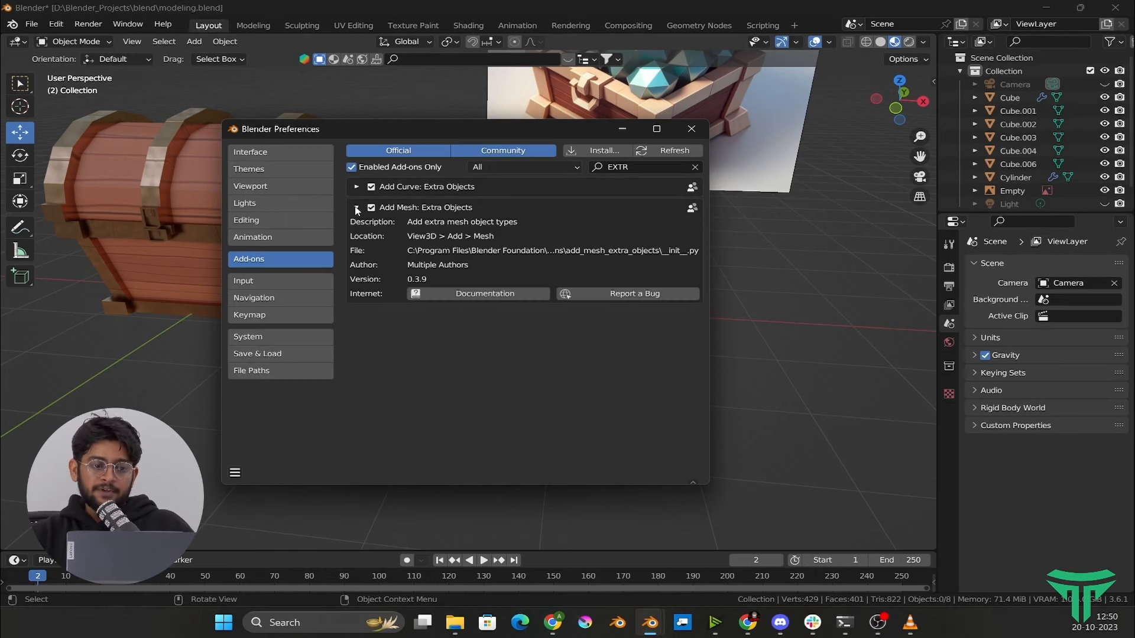
{"action": "left_click", "coordinate": [357, 208]}
{"action": "left_click", "coordinate": [357, 208]}
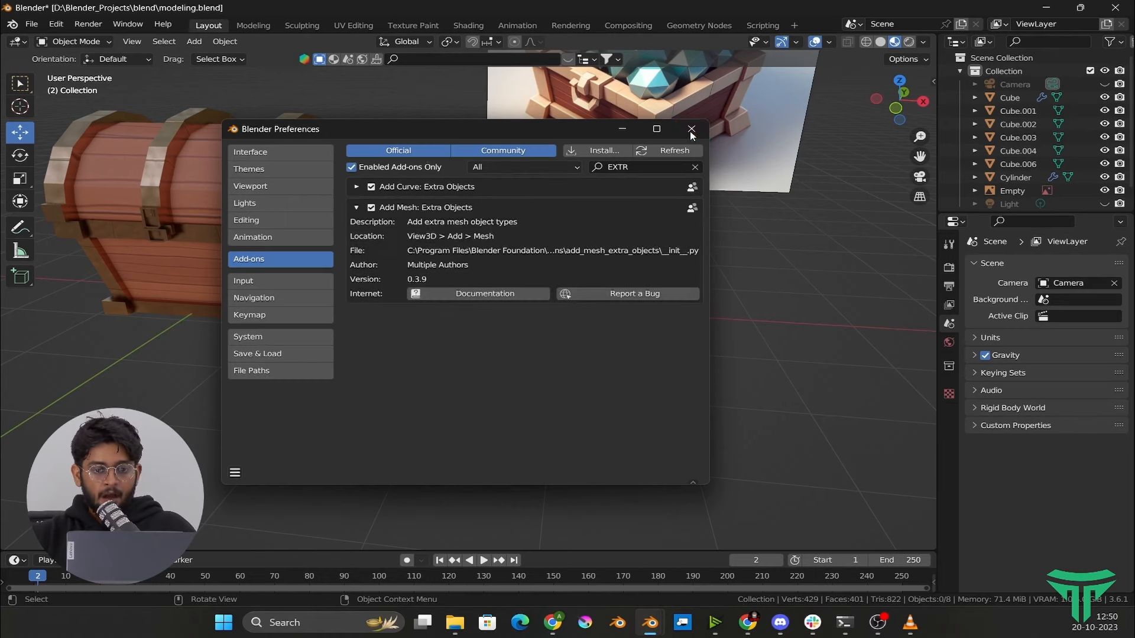
{"action": "left_click", "coordinate": [691, 128]}
Add a Brilliant Diamond mesh beside the chest
{"action": "scroll", "coordinate": [525, 258], "scroll_direction": "down", "scroll_amount": 2}
{"action": "middle_click_drag", "start_coordinate": [525, 257], "coordinate": [578, 251]}
{"action": "key", "text": "shift+a"}
{"action": "mouse_move", "coordinate": [577, 249]}
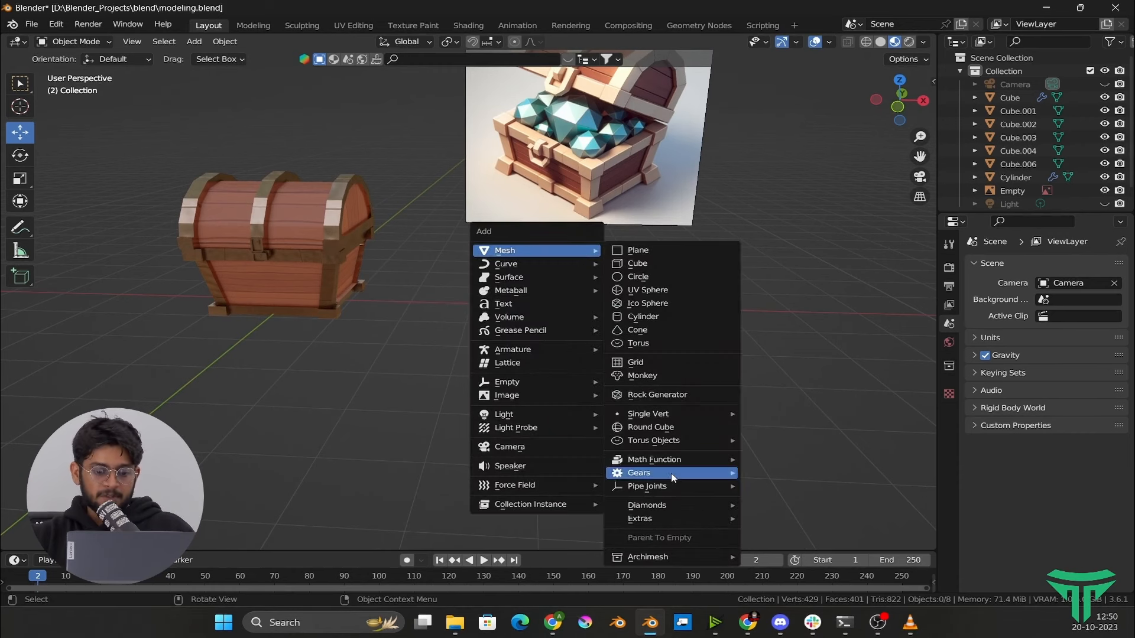
{"action": "mouse_move", "coordinate": [659, 421]}
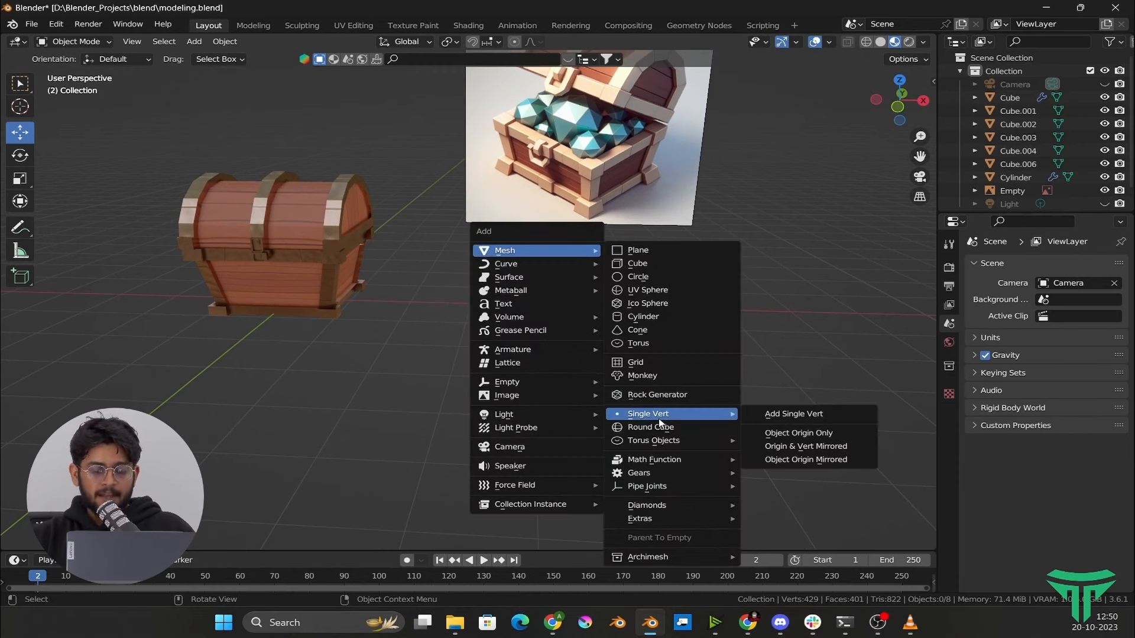
{"action": "mouse_move", "coordinate": [666, 510]}
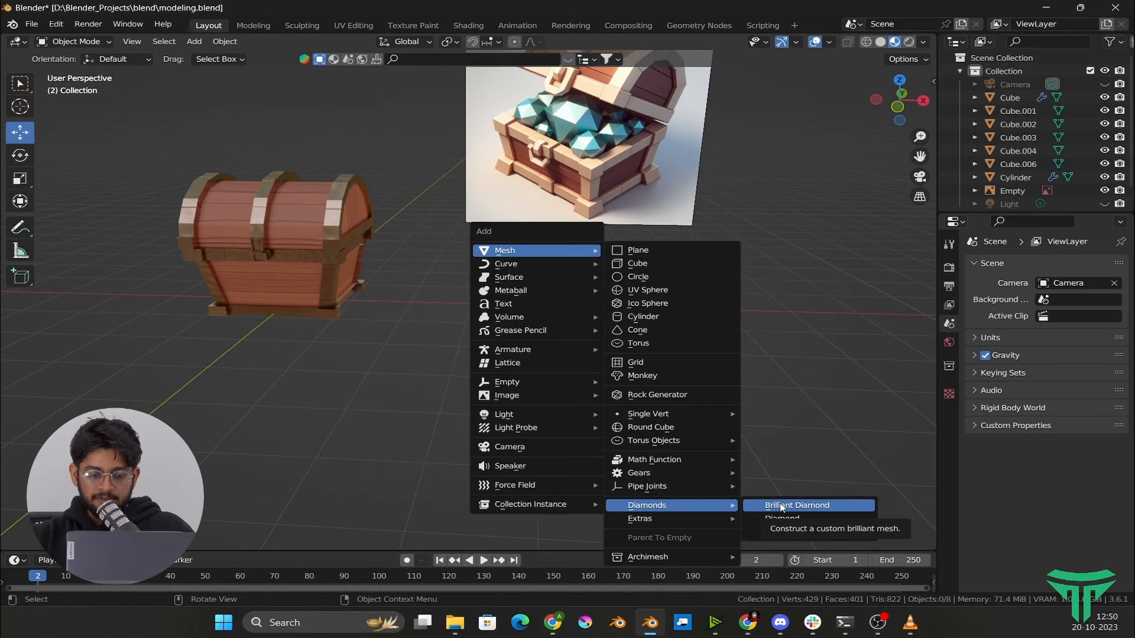
{"action": "left_click", "coordinate": [807, 510]}
Raise the diamond along Z until its tip rests at ground level, and compare it with the reference gems
{"action": "scroll", "coordinate": [616, 402], "scroll_direction": "up", "scroll_amount": 4}
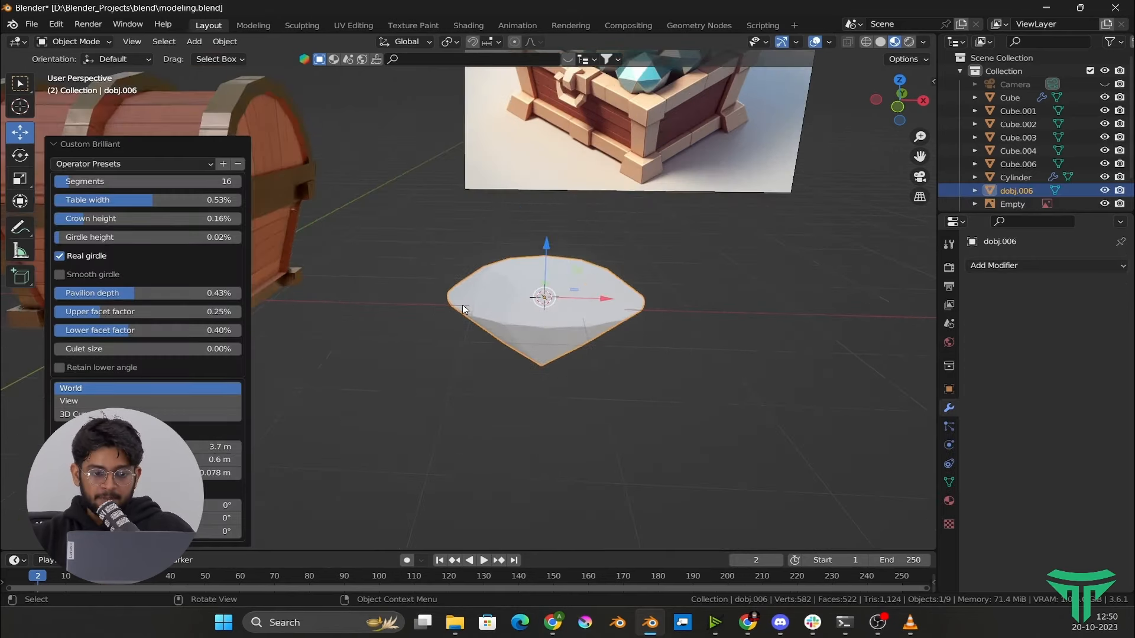
{"action": "middle_click_drag", "start_coordinate": [575, 322], "coordinate": [614, 319]}
{"action": "key", "text": "g"}
{"action": "key", "text": "z"}
{"action": "left_click", "coordinate": [666, 337]}
{"action": "scroll", "coordinate": [665, 336], "scroll_direction": "up", "scroll_amount": 3}
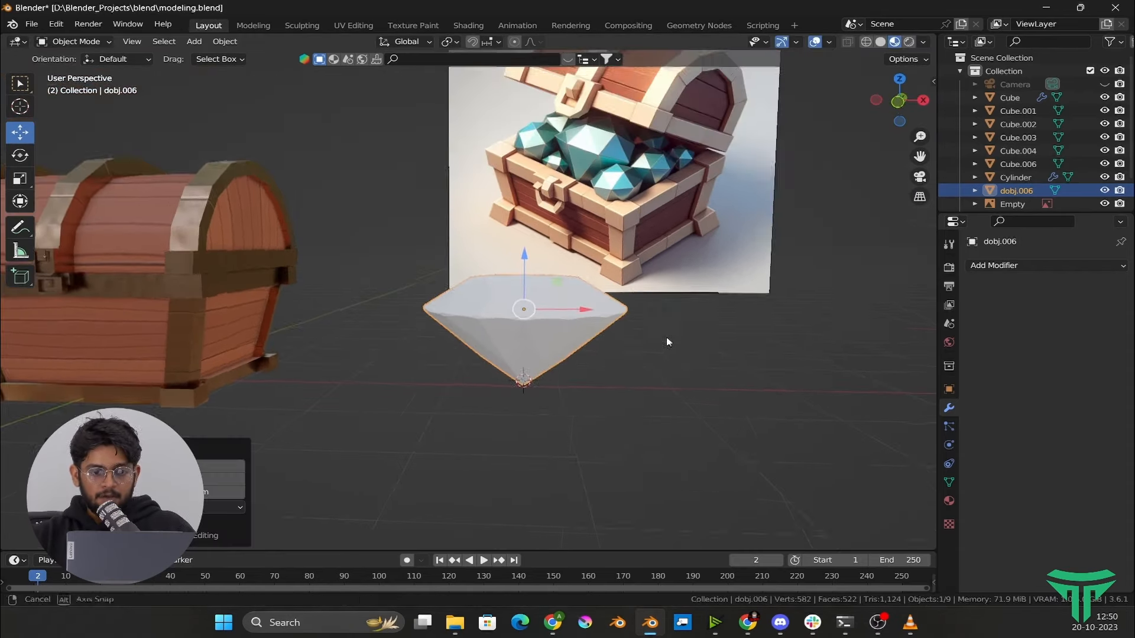
{"action": "middle_click_drag", "start_coordinate": [572, 256], "coordinate": [597, 129]}
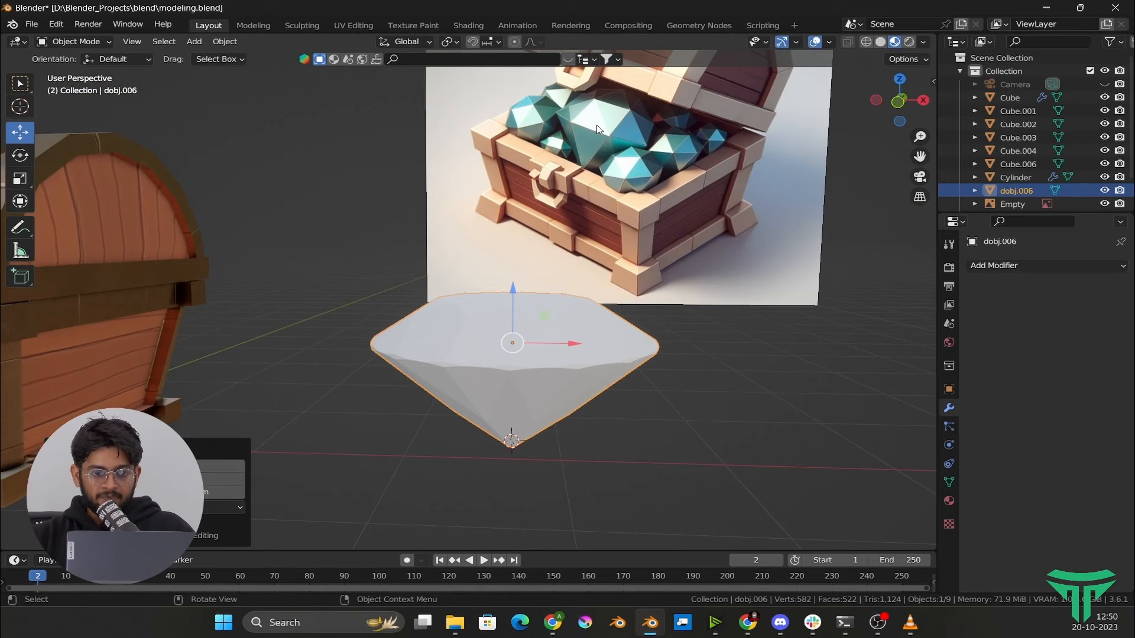
Create a new material for the diamond in the Shading workspace
{"action": "left_click", "coordinate": [468, 27]}
{"action": "key", "text": "KP_Decimal"}
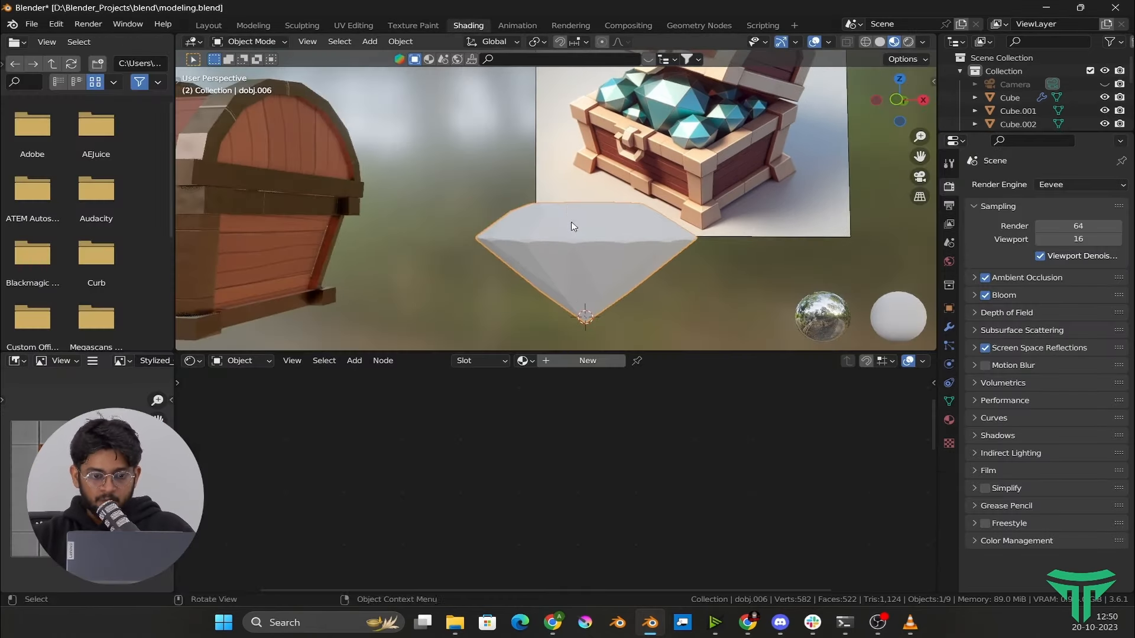
{"action": "middle_click_drag", "start_coordinate": [572, 228], "coordinate": [630, 290]}
{"action": "left_click", "coordinate": [591, 361]}
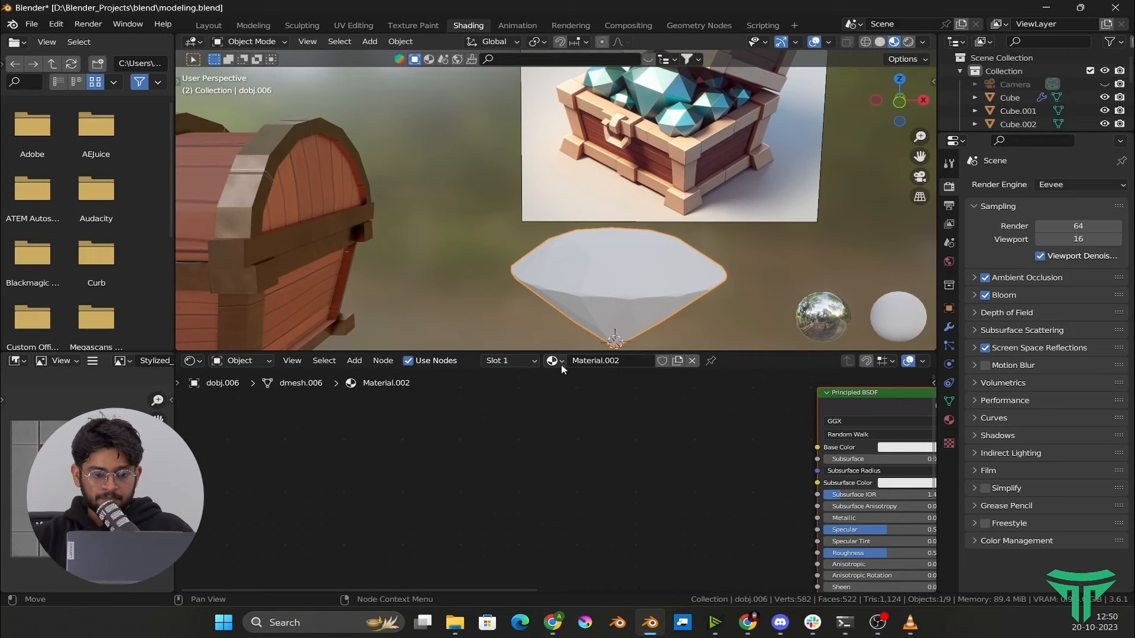
Rename the diamond's new material to DIAMOND
{"action": "double_click", "coordinate": [615, 361]}
{"action": "type", "text": "DIAMOND"}
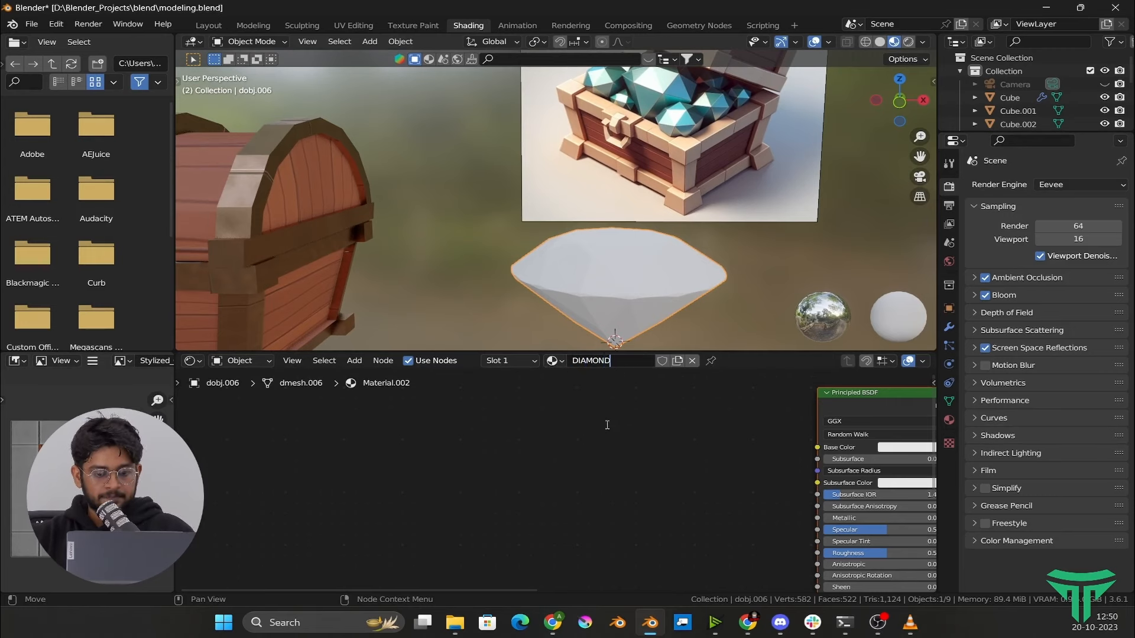
{"action": "key", "text": "Return"}
Set the DIAMOND material's base color by sampling the teal of the large gem in the reference image
{"action": "scroll", "coordinate": [623, 434], "scroll_direction": "down", "scroll_amount": 4}
{"action": "middle_click_drag", "start_coordinate": [661, 439], "coordinate": [486, 423]}
{"action": "scroll", "coordinate": [490, 440], "scroll_direction": "down", "scroll_amount": 3}
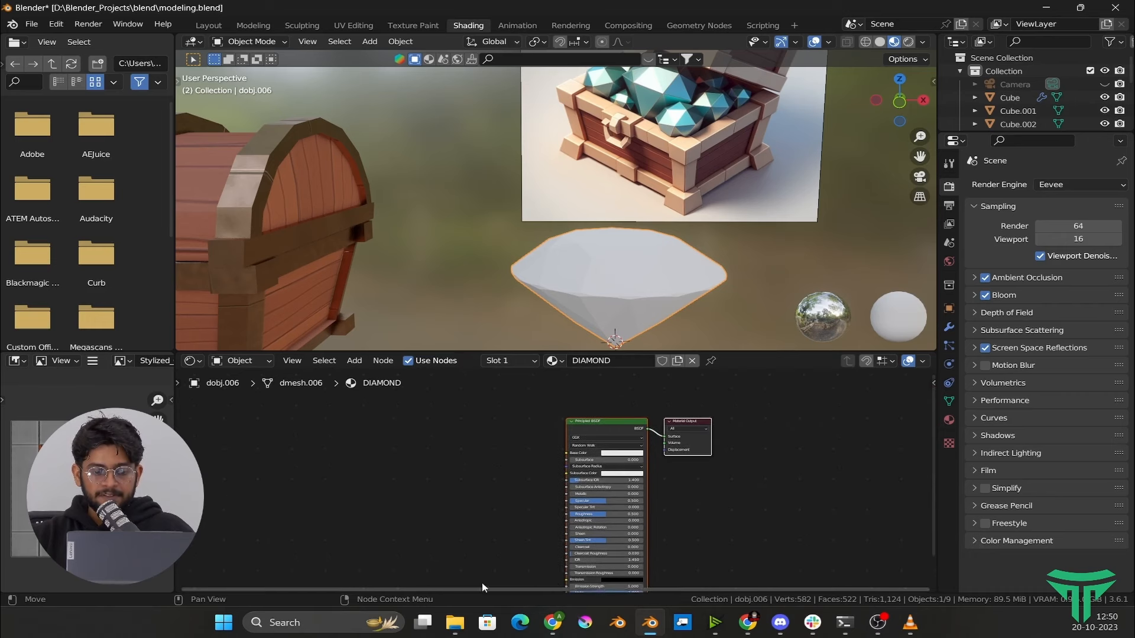
{"action": "scroll", "coordinate": [556, 482], "scroll_direction": "up", "scroll_amount": 1}
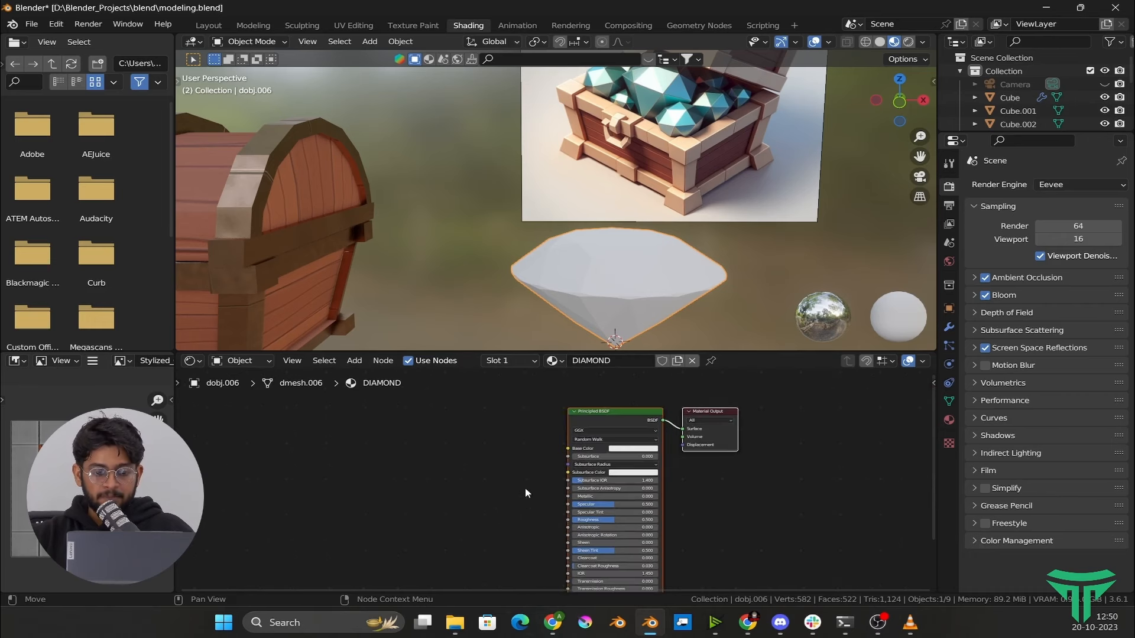
{"action": "left_click", "coordinate": [652, 454]}
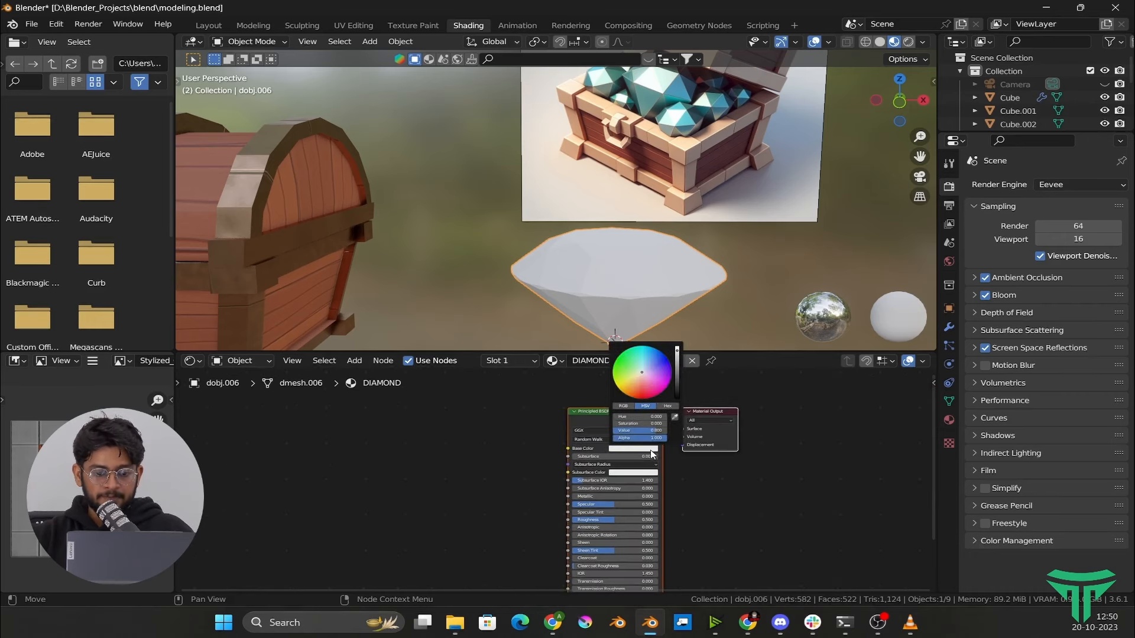
{"action": "left_click", "coordinate": [675, 419]}
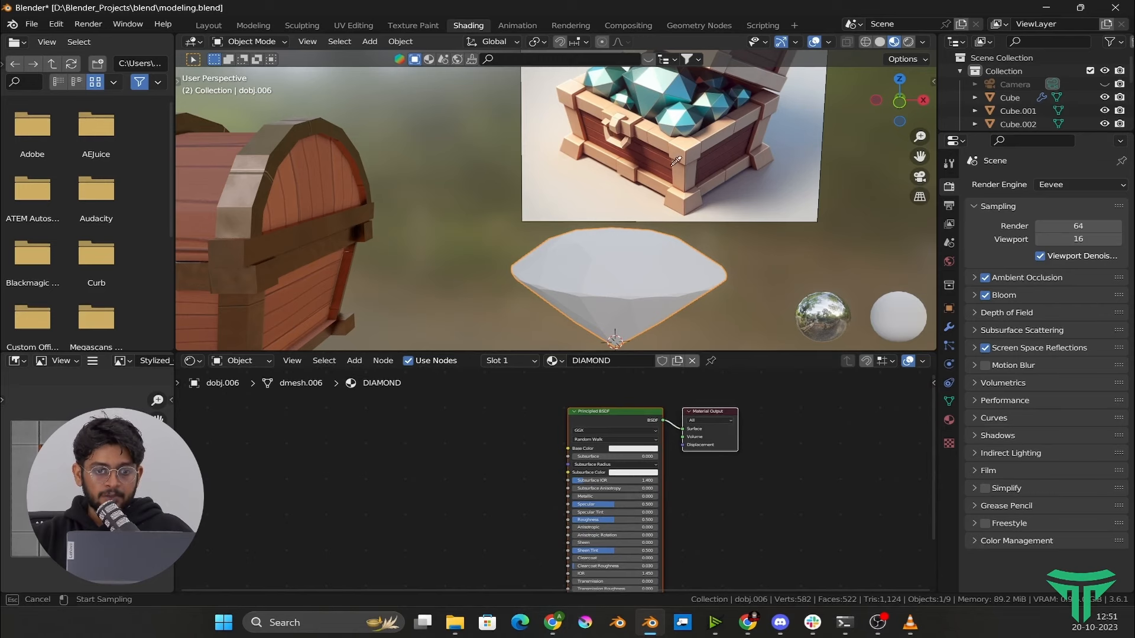
{"action": "left_click", "coordinate": [654, 90]}
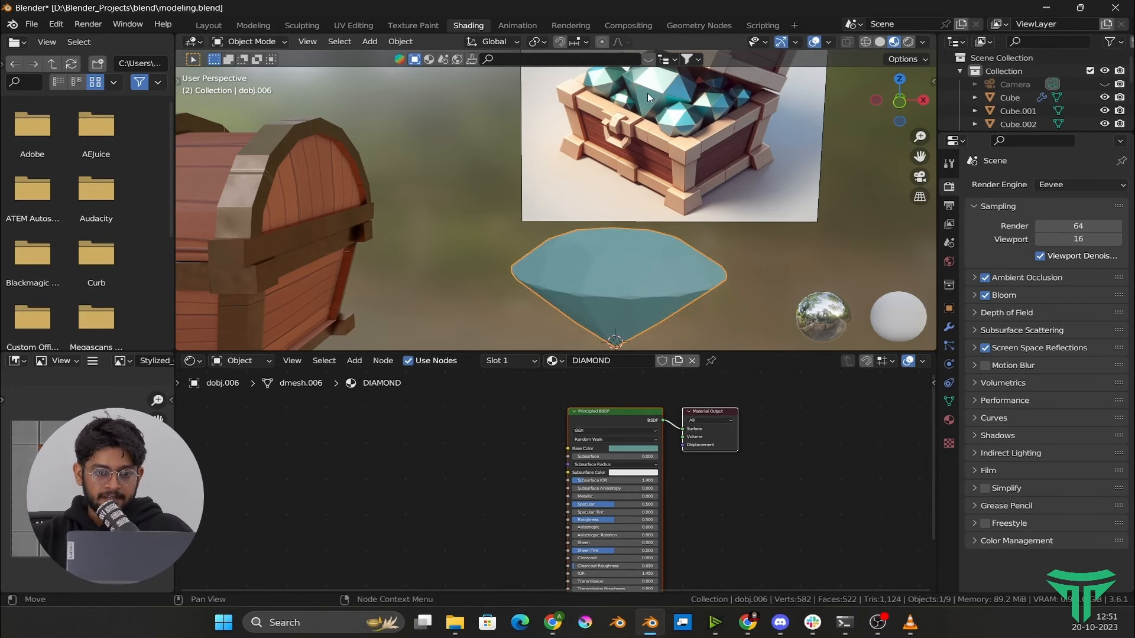
Compare the diamond with the reference gems and examine its facet edges in Edit Mode, then return to Object Mode
{"action": "middle_click_drag", "start_coordinate": [647, 93], "coordinate": [625, 260]}
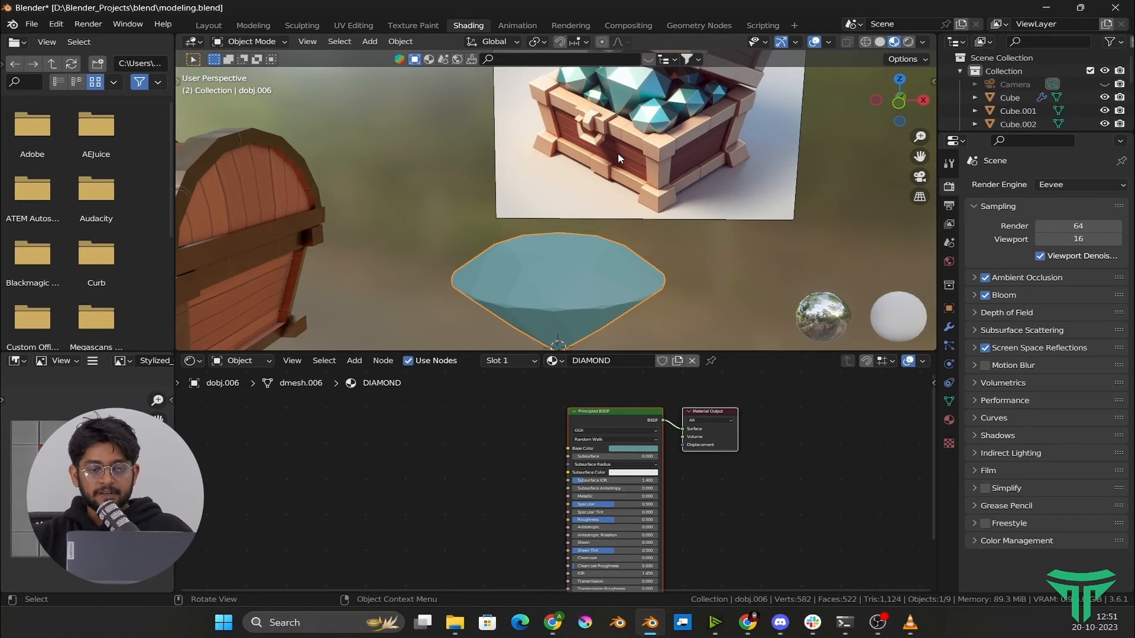
{"action": "scroll", "coordinate": [624, 148], "scroll_direction": "down", "scroll_amount": 3}
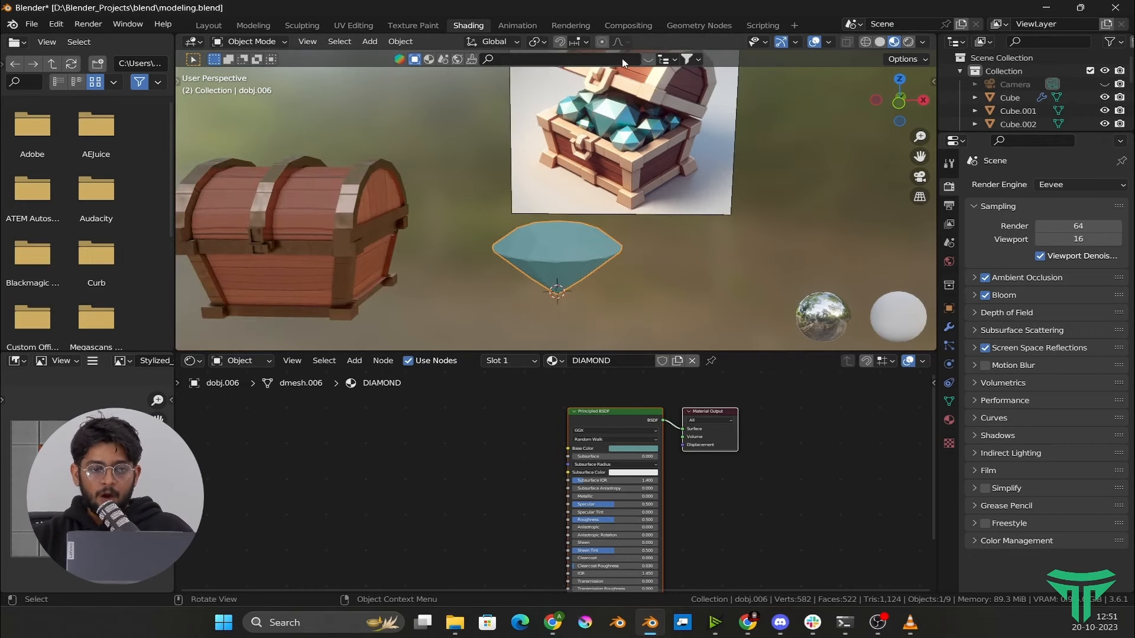
{"action": "scroll", "coordinate": [612, 198], "scroll_direction": "up", "scroll_amount": 4}
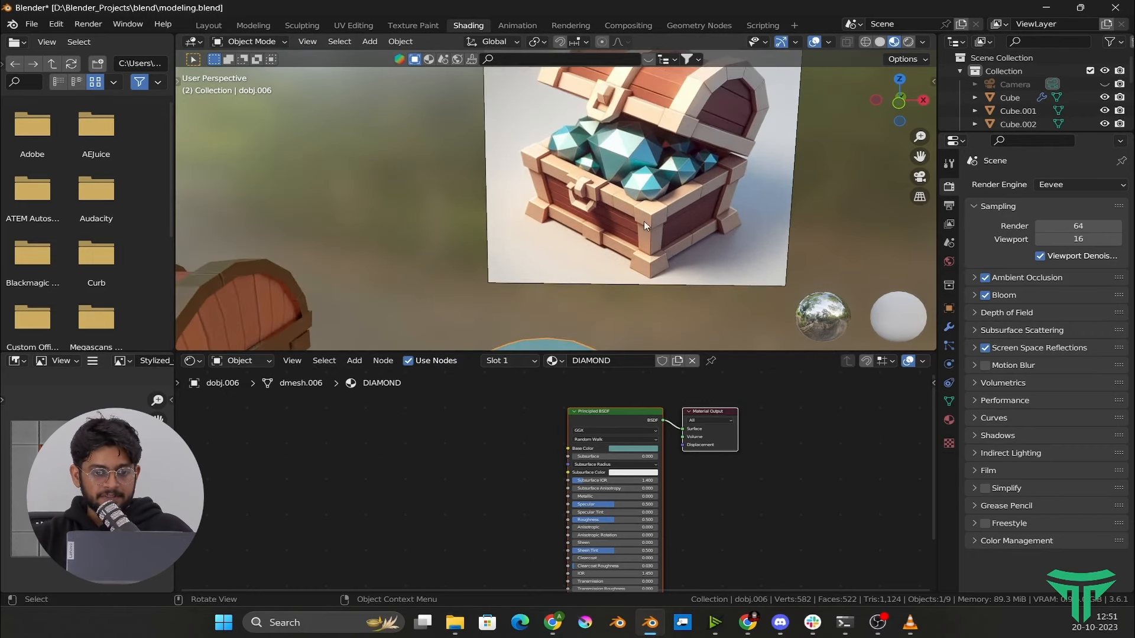
{"action": "scroll", "coordinate": [644, 222], "scroll_direction": "down", "scroll_amount": 2}
{"action": "middle_click_drag", "start_coordinate": [626, 262], "coordinate": [626, 188], "text": "shift"}
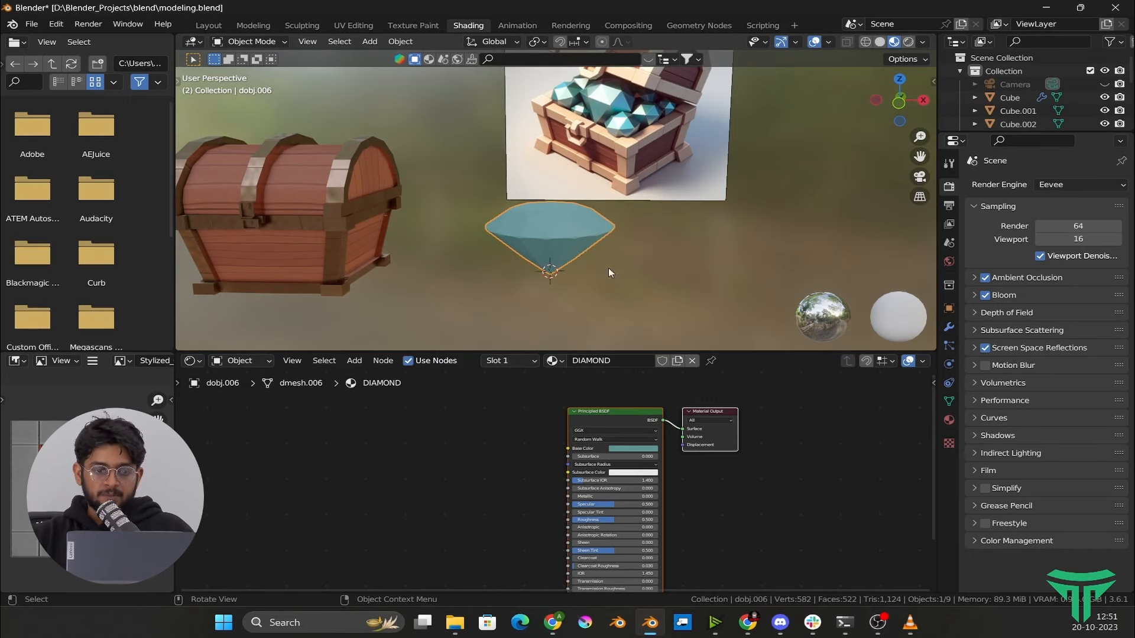
{"action": "scroll", "coordinate": [577, 251], "scroll_direction": "up", "scroll_amount": 1}
{"action": "key", "text": "Tab"}
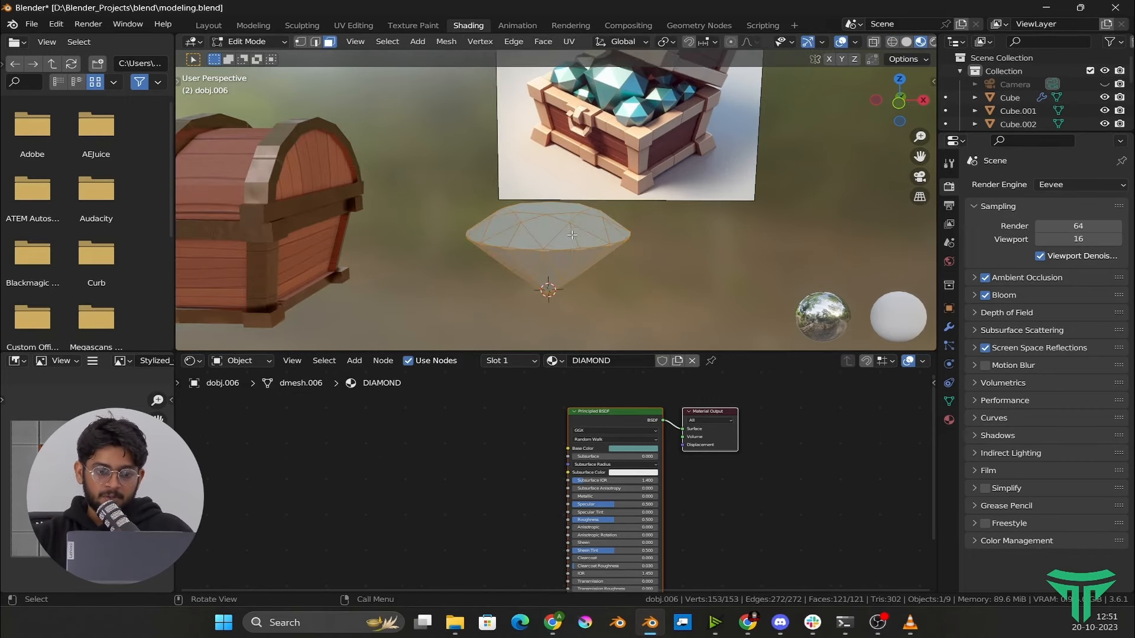
{"action": "scroll", "coordinate": [532, 225], "scroll_direction": "up", "scroll_amount": 2}
{"action": "left_click", "coordinate": [525, 218]}
{"action": "scroll", "coordinate": [524, 217], "scroll_direction": "up", "scroll_amount": 1}
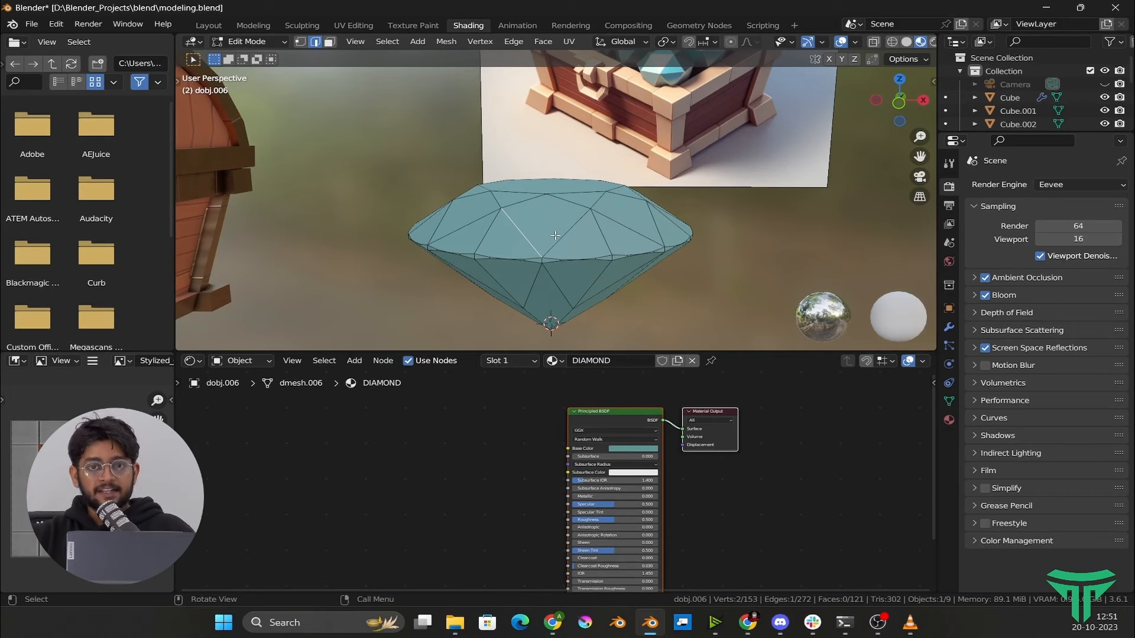
{"action": "key", "text": "Tab"}
{"action": "scroll", "coordinate": [736, 253], "scroll_direction": "down", "scroll_amount": 2}
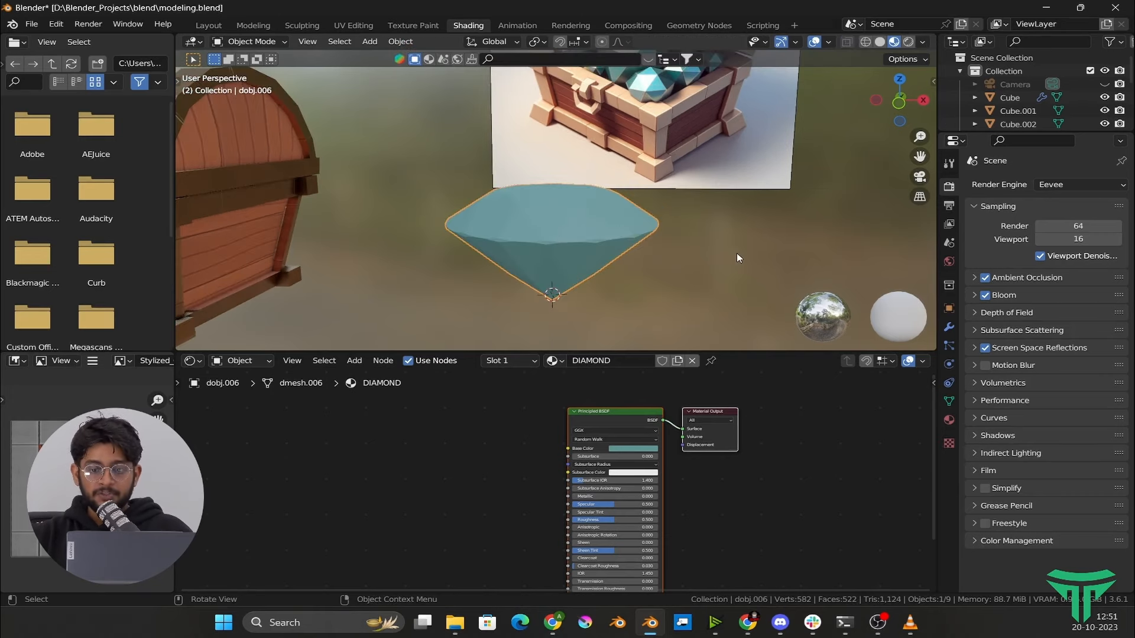
Add a Wireframe modifier to the diamond and keep the diamond selected
{"action": "left_click", "coordinate": [949, 327]}
{"action": "left_click", "coordinate": [1019, 185]}
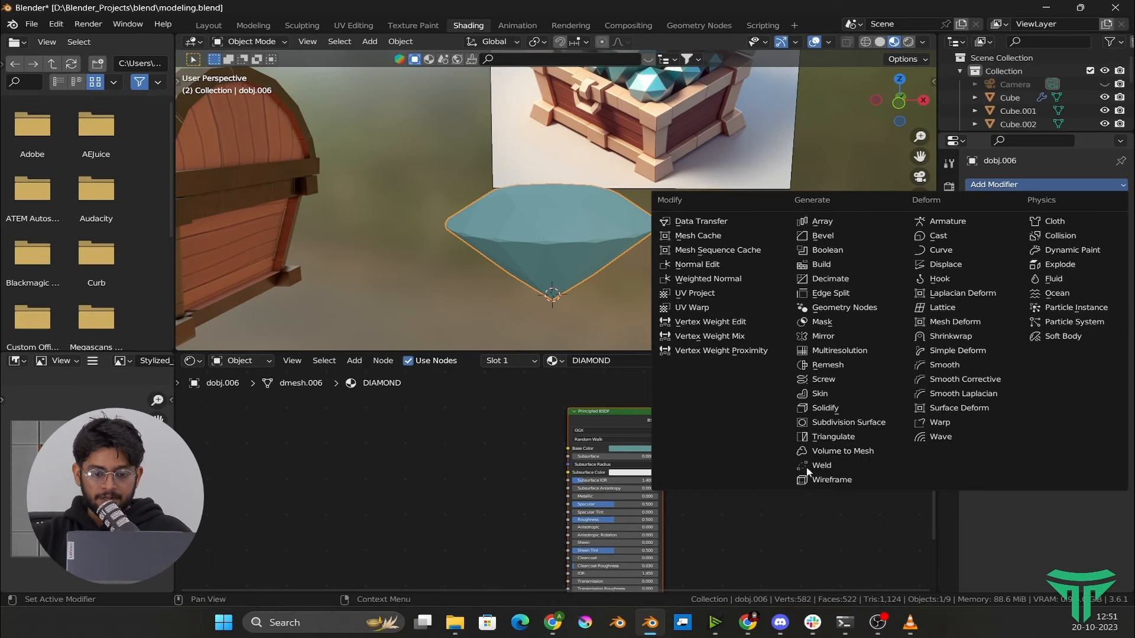
{"action": "left_click", "coordinate": [827, 480]}
{"action": "left_click", "coordinate": [736, 282]}
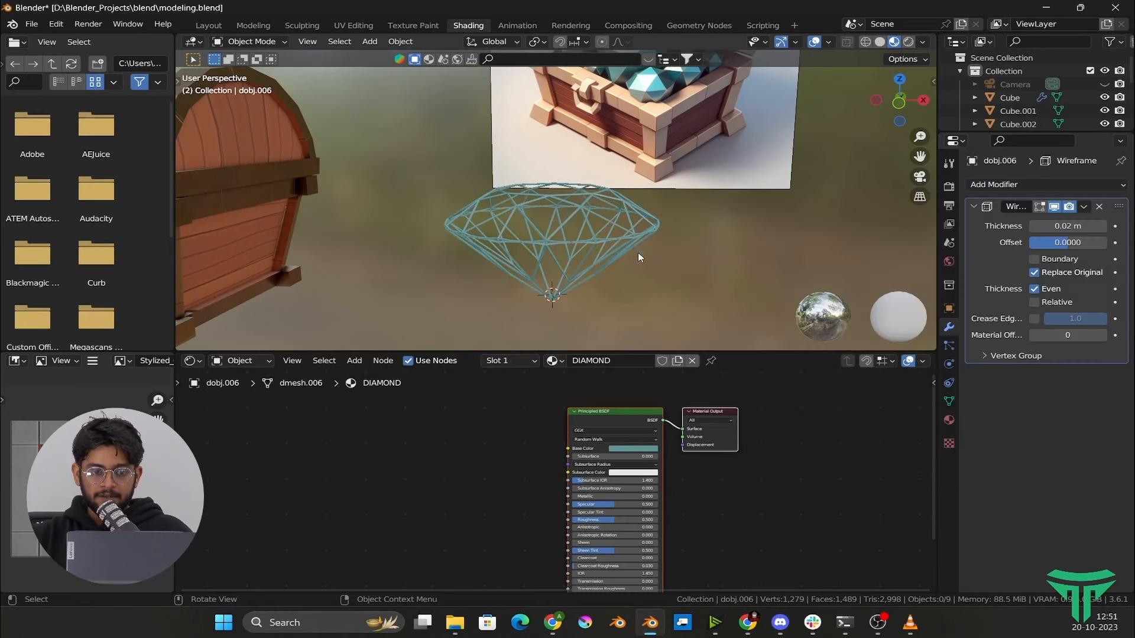
{"action": "left_click", "coordinate": [604, 239]}
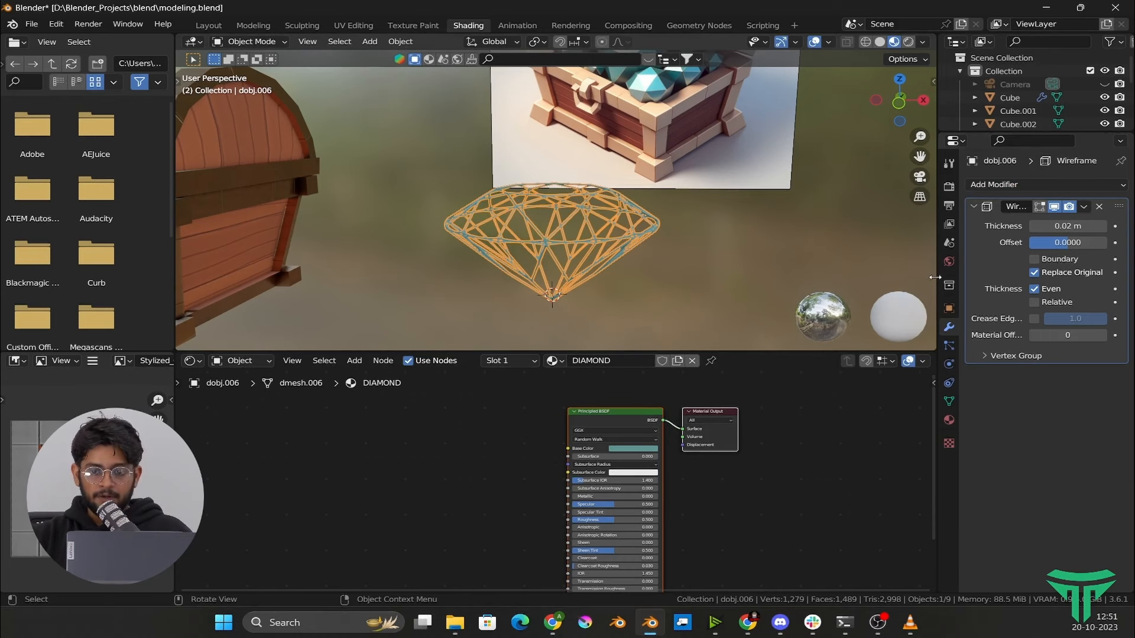
Enable Boundary and disable Replace Original in the diamond's Wireframe modifier, and inspect the result around the gem
{"action": "left_click", "coordinate": [1034, 259]}
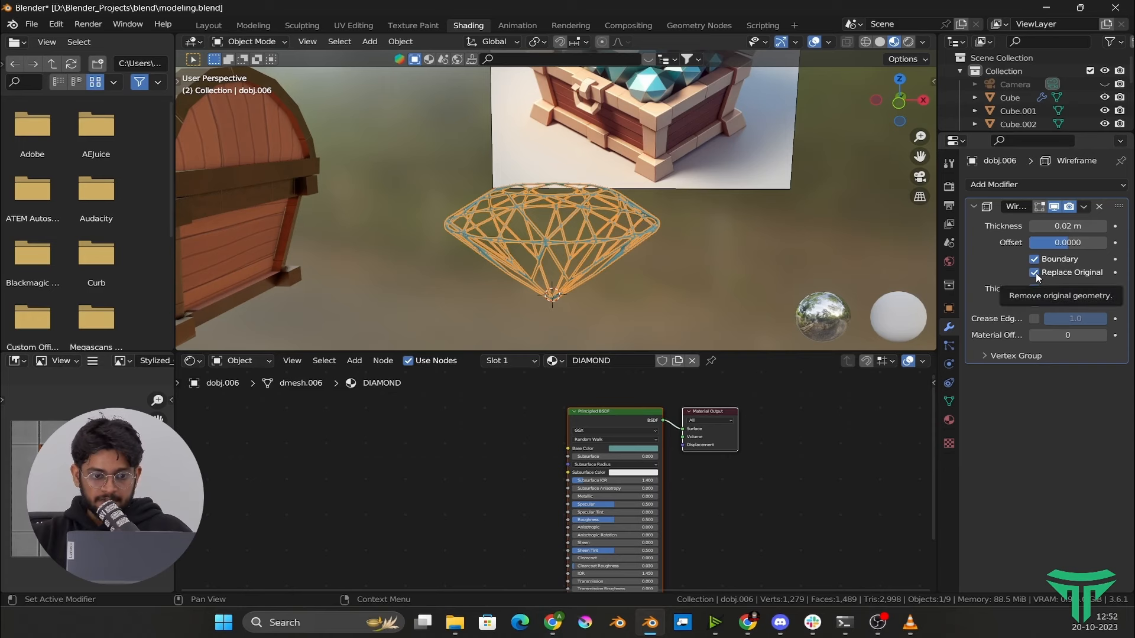
{"action": "left_click", "coordinate": [1035, 273]}
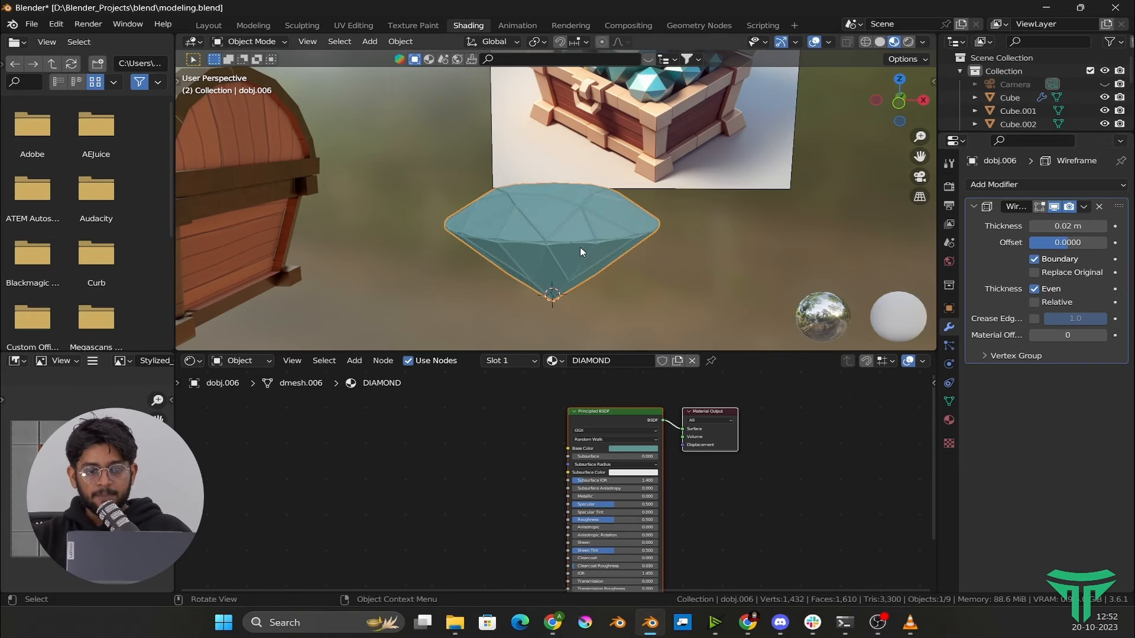
{"action": "middle_click_drag", "start_coordinate": [580, 247], "coordinate": [582, 215]}
{"action": "scroll", "coordinate": [518, 264], "scroll_direction": "up", "scroll_amount": 3}
{"action": "scroll", "coordinate": [518, 263], "scroll_direction": "down", "scroll_amount": 2}
{"action": "middle_click_drag", "start_coordinate": [518, 263], "coordinate": [431, 201]}
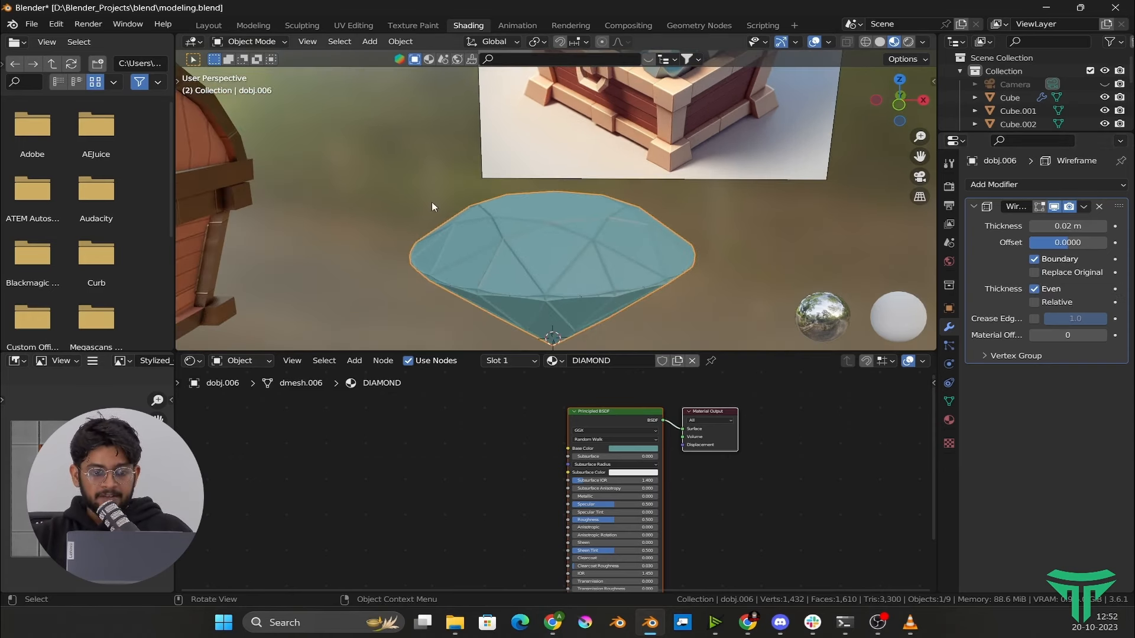
{"action": "scroll", "coordinate": [529, 236], "scroll_direction": "down", "scroll_amount": 1}
{"action": "middle_click_drag", "start_coordinate": [533, 233], "coordinate": [540, 227]}
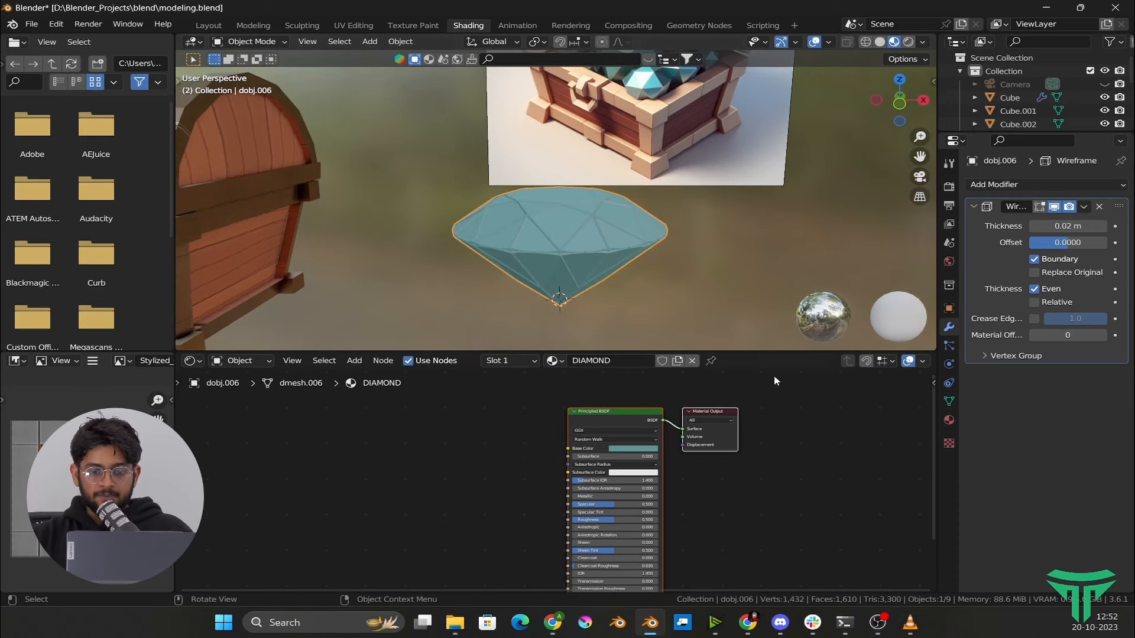
Add a second material slot to the diamond with a new material named GOLD
{"action": "left_click", "coordinate": [948, 420]}
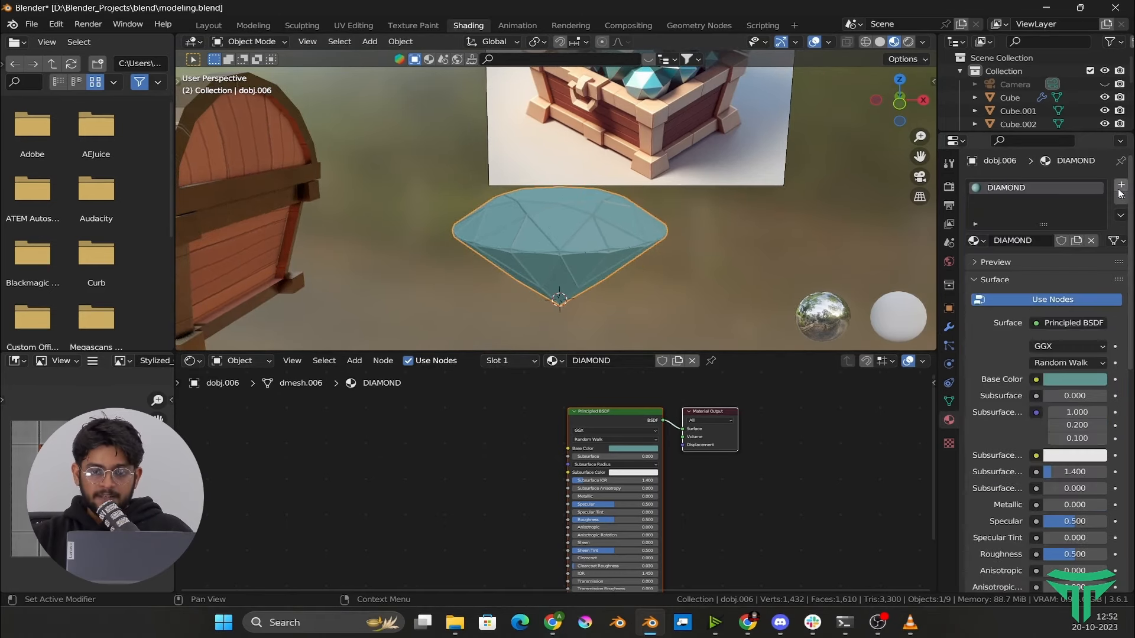
{"action": "left_click", "coordinate": [1120, 185]}
{"action": "left_click", "coordinate": [1042, 269]}
{"action": "double_click", "coordinate": [1039, 269]}
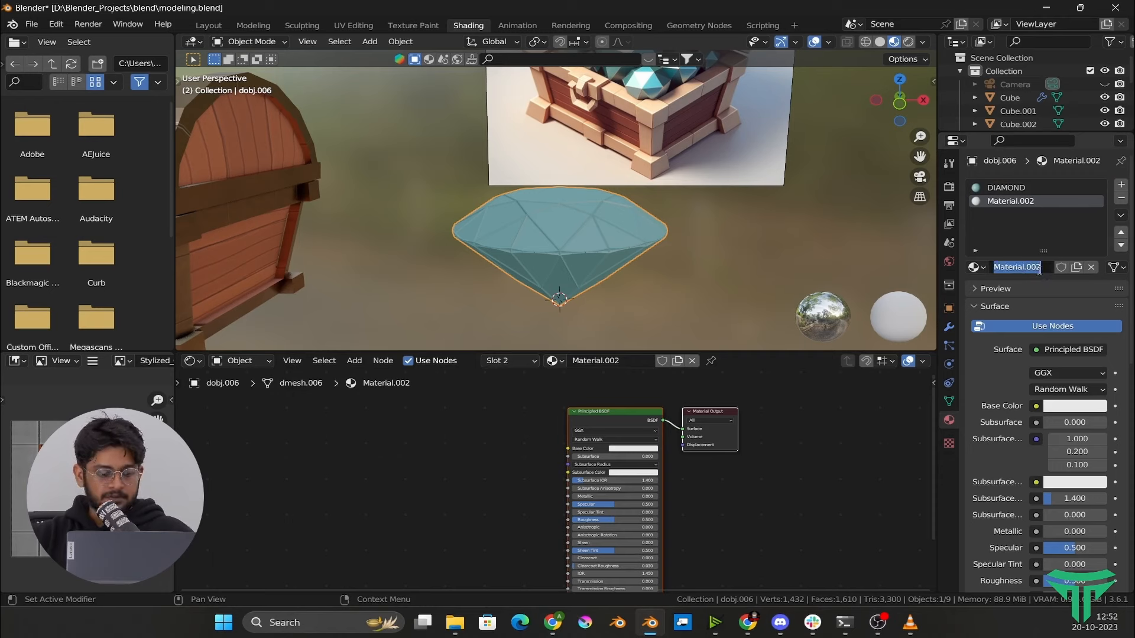
{"action": "type", "text": "GOLD"}
{"action": "key", "text": "Return"}
Set the GOLD material's base color to a golden orange
{"action": "scroll", "coordinate": [649, 168], "scroll_direction": "up", "scroll_amount": 5}
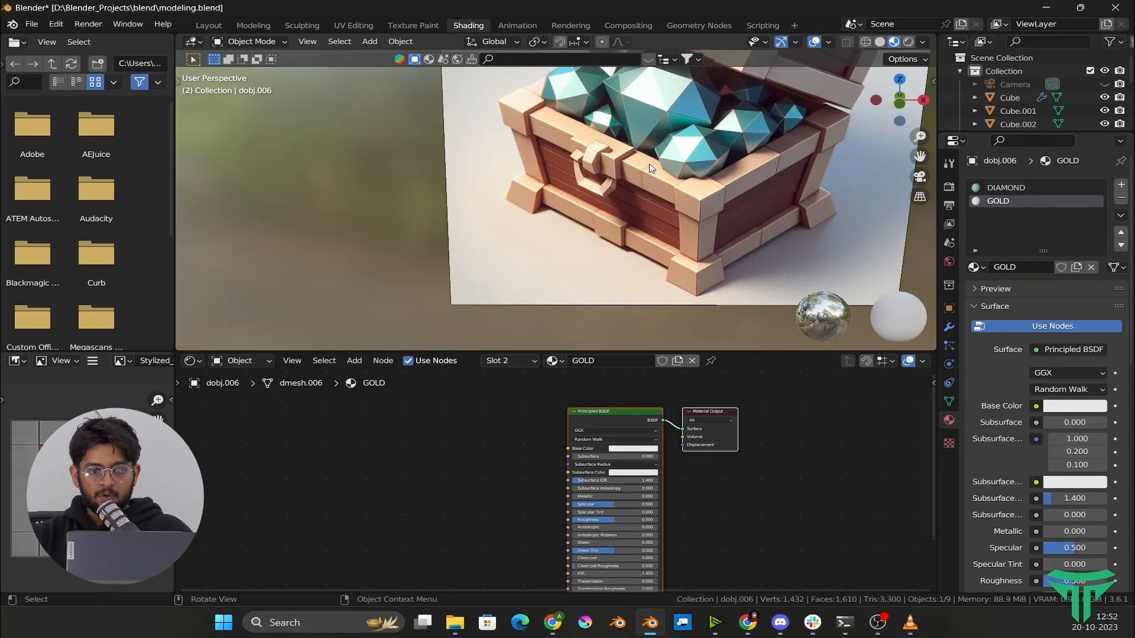
{"action": "scroll", "coordinate": [650, 168], "scroll_direction": "down", "scroll_amount": 2}
{"action": "left_click", "coordinate": [1075, 407]}
{"action": "left_click", "coordinate": [1008, 284]}
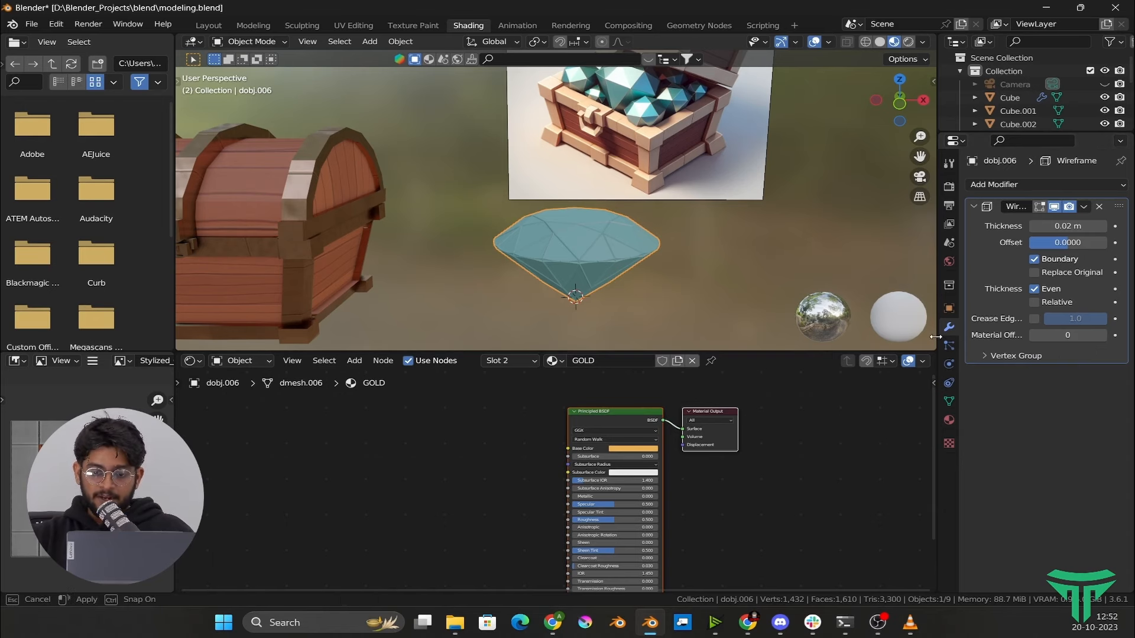
Widen the properties area and set the Wireframe modifier's Material Offset to 1 so the wires use the GOLD slot
{"action": "left_click_drag", "start_coordinate": [939, 342], "coordinate": [885, 366]}
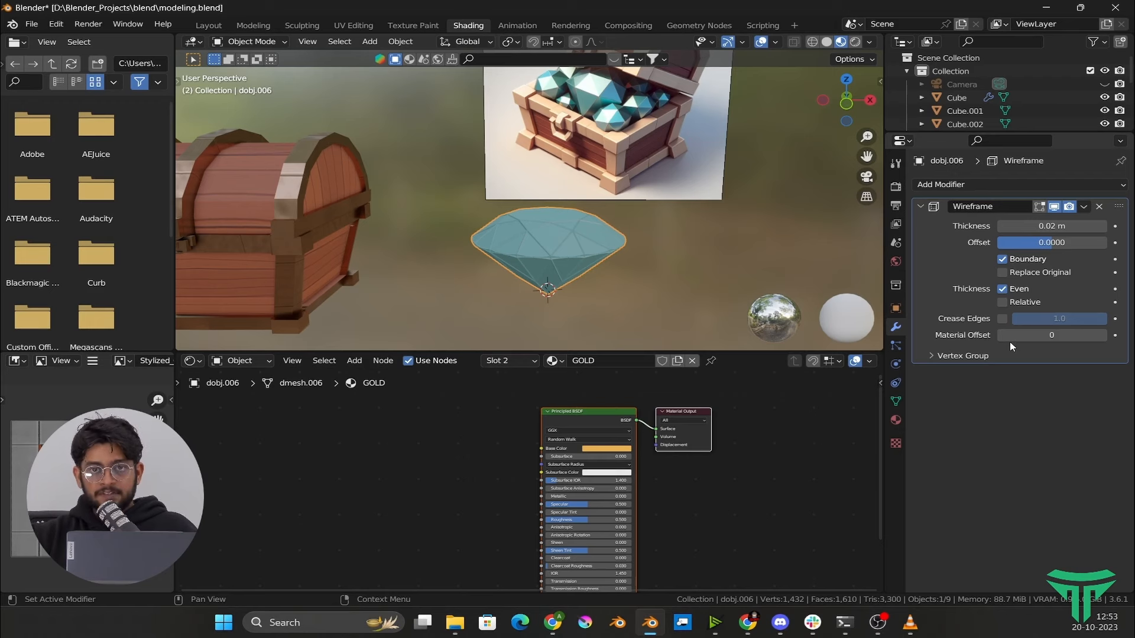
{"action": "left_click", "coordinate": [895, 420]}
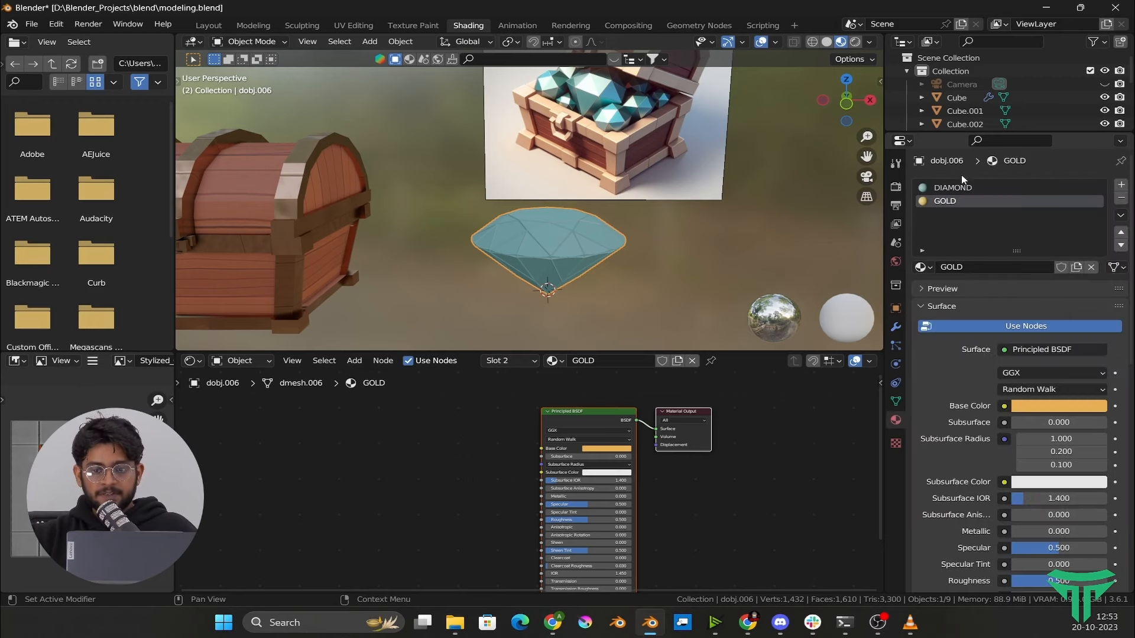
{"action": "left_click", "coordinate": [896, 327]}
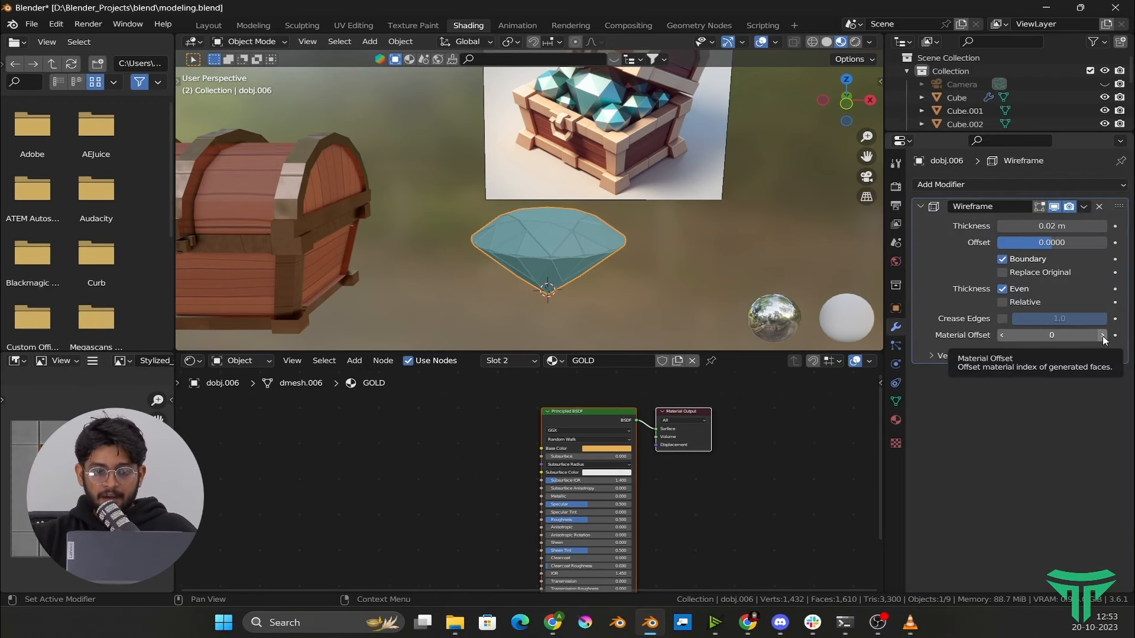
{"action": "left_click", "coordinate": [1103, 336]}
{"action": "scroll", "coordinate": [539, 240], "scroll_direction": "up", "scroll_amount": 3}
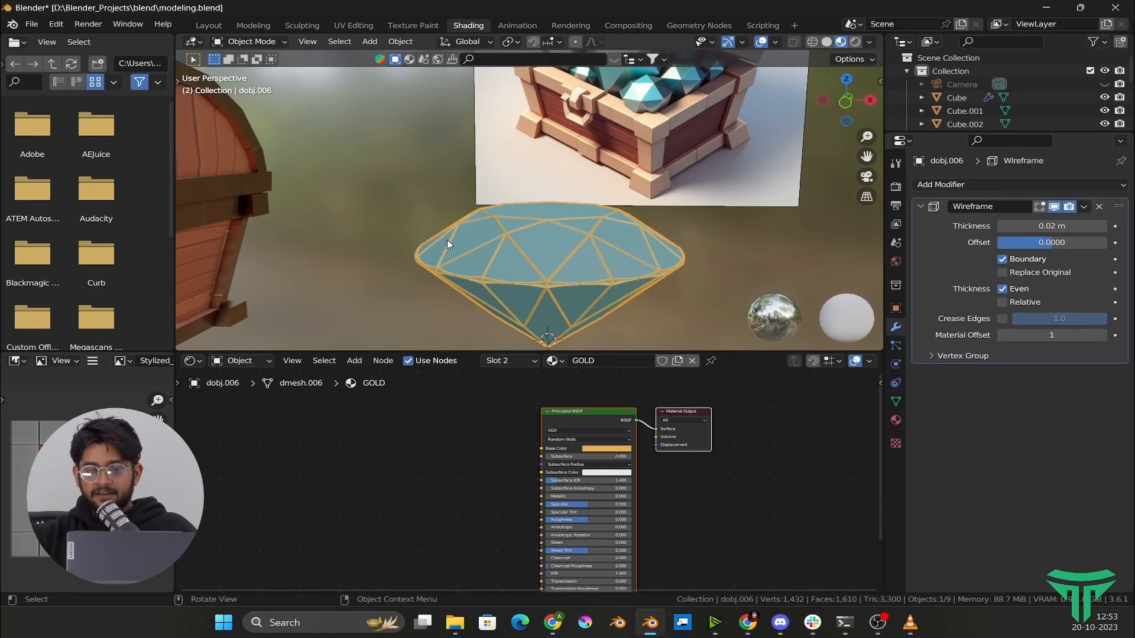
{"action": "middle_click_drag", "start_coordinate": [447, 239], "coordinate": [448, 233]}
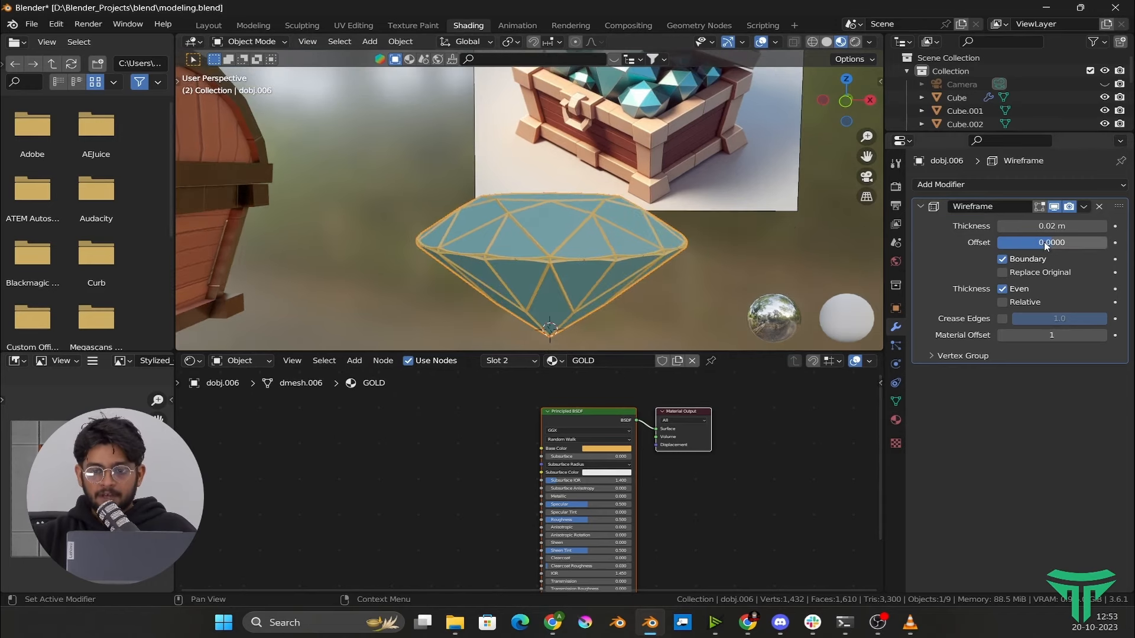
Reduce the Wireframe modifier's thickness to 0.009 m and check the thinner gold edges against the reference
{"action": "mouse_move", "coordinate": [577, 251]}
{"action": "middle_mouse_down"}
{"action": "mouse_move", "coordinate": [568, 275]}
{"action": "mouse_move", "coordinate": [569, 258]}
{"action": "middle_mouse_up"}
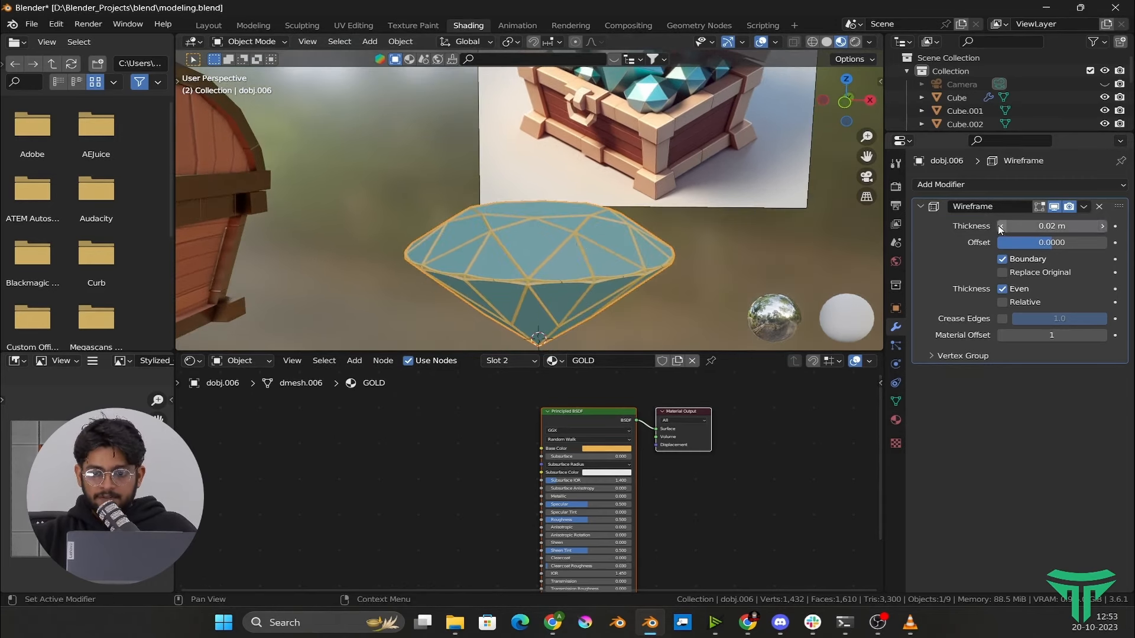
{"action": "left_click_drag", "start_coordinate": [998, 226], "coordinate": [966, 226]}
{"action": "scroll", "coordinate": [705, 244], "scroll_direction": "down", "scroll_amount": 3}
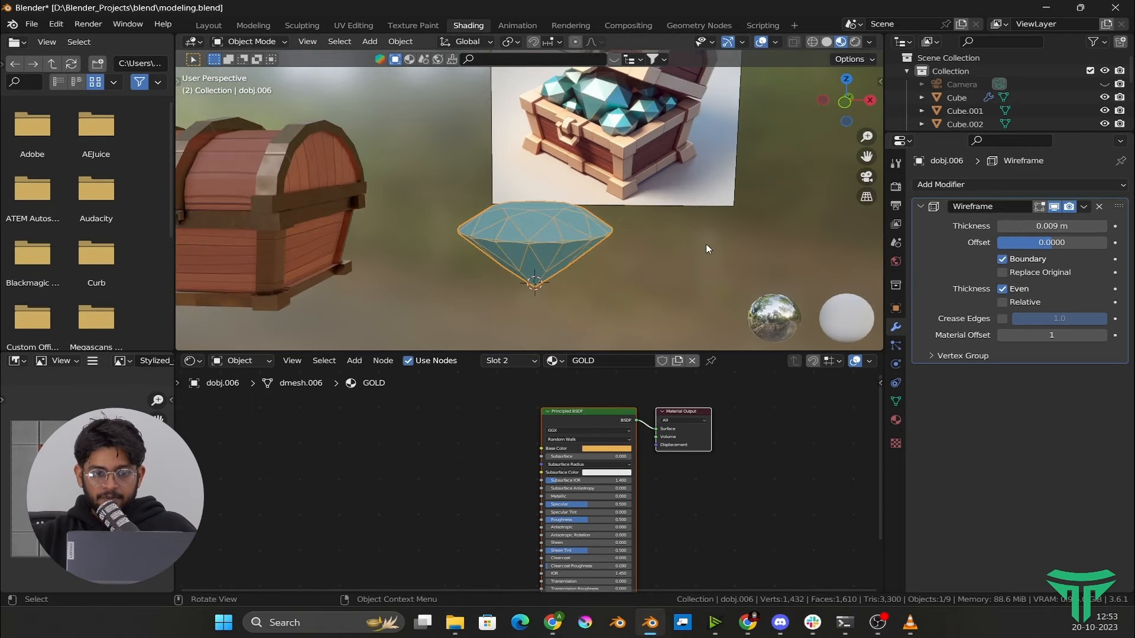
{"action": "middle_click_drag", "start_coordinate": [706, 243], "coordinate": [535, 253]}
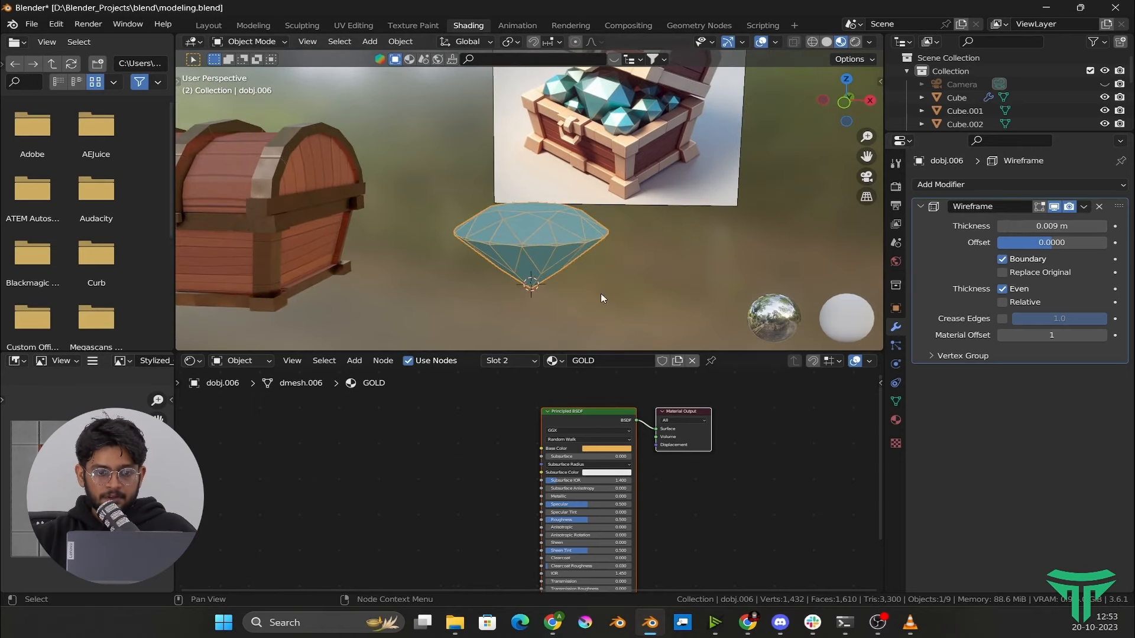
{"action": "scroll", "coordinate": [634, 140], "scroll_direction": "up", "scroll_amount": 3}
Make the GOLD material fully metallic with a Metallic value of 1.000
{"action": "scroll", "coordinate": [562, 434], "scroll_direction": "down", "scroll_amount": 1}
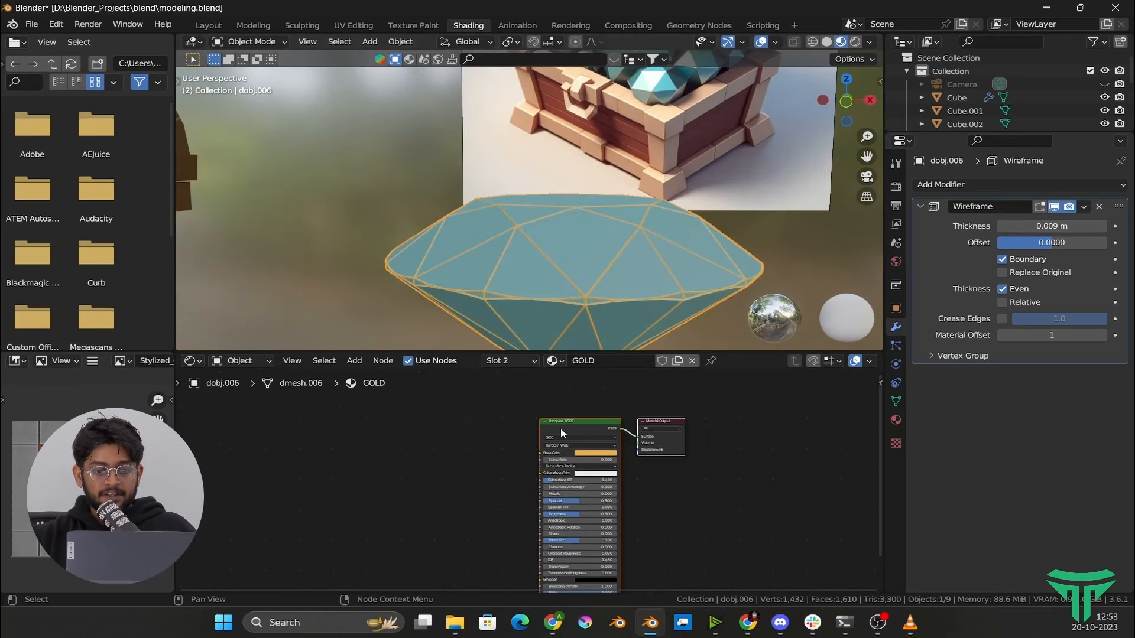
{"action": "scroll", "coordinate": [562, 435], "scroll_direction": "up", "scroll_amount": 2}
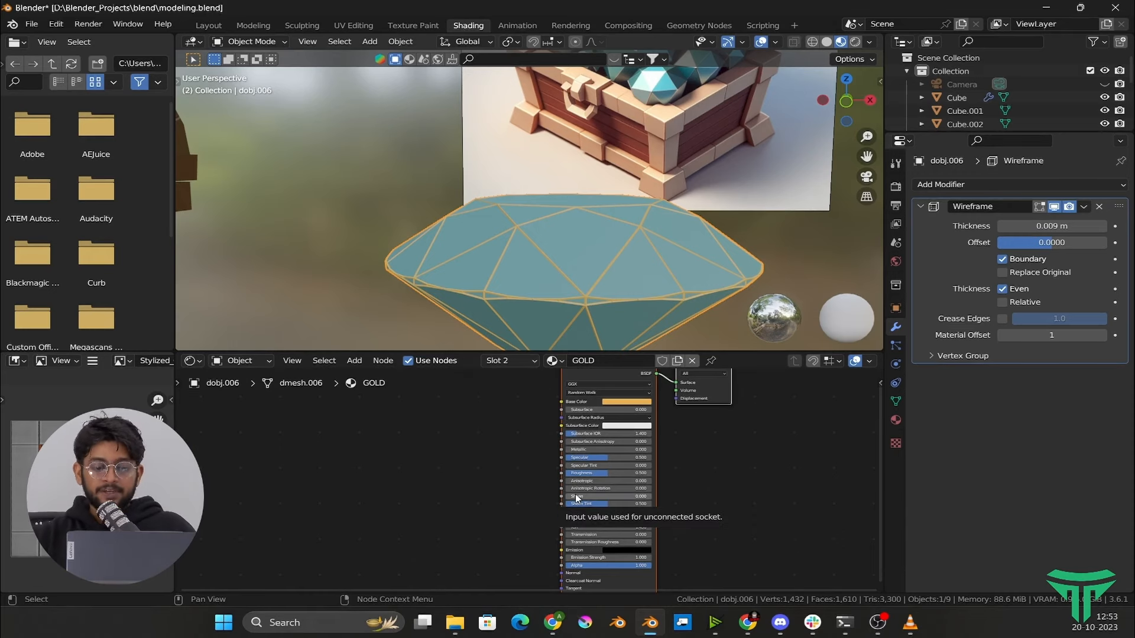
{"action": "scroll", "coordinate": [577, 498], "scroll_direction": "up", "scroll_amount": 1}
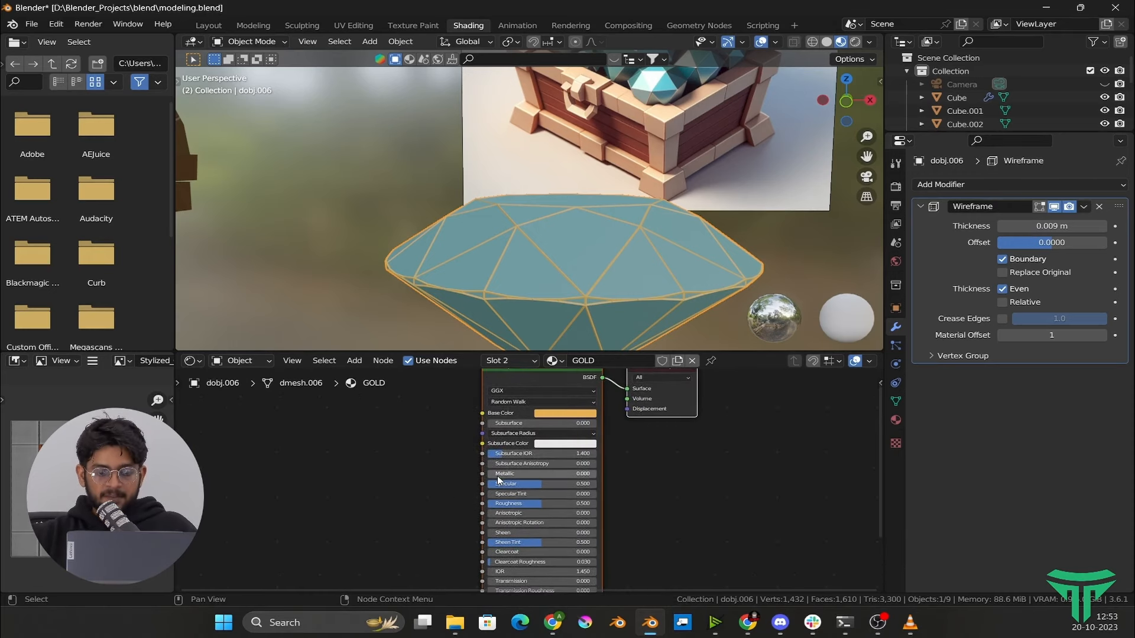
{"action": "left_click_drag", "start_coordinate": [502, 474], "coordinate": [596, 474]}
Set the DIAMOND material's Metallic to 1.000 and lower its Roughness to about 0.17
{"action": "left_click", "coordinate": [896, 420]}
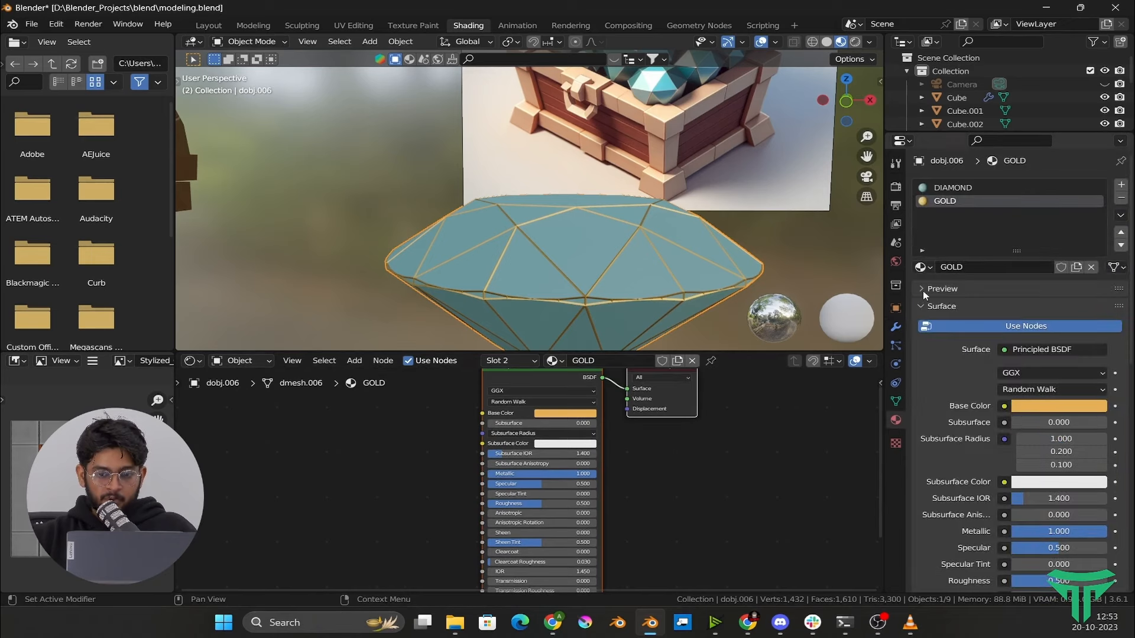
{"action": "left_click", "coordinate": [953, 188]}
{"action": "left_click_drag", "start_coordinate": [499, 474], "coordinate": [596, 473]}
{"action": "scroll", "coordinate": [597, 243], "scroll_direction": "down", "scroll_amount": 2}
{"action": "middle_click_drag", "start_coordinate": [597, 244], "coordinate": [571, 284]}
{"action": "left_click_drag", "start_coordinate": [555, 503], "coordinate": [521, 503]}
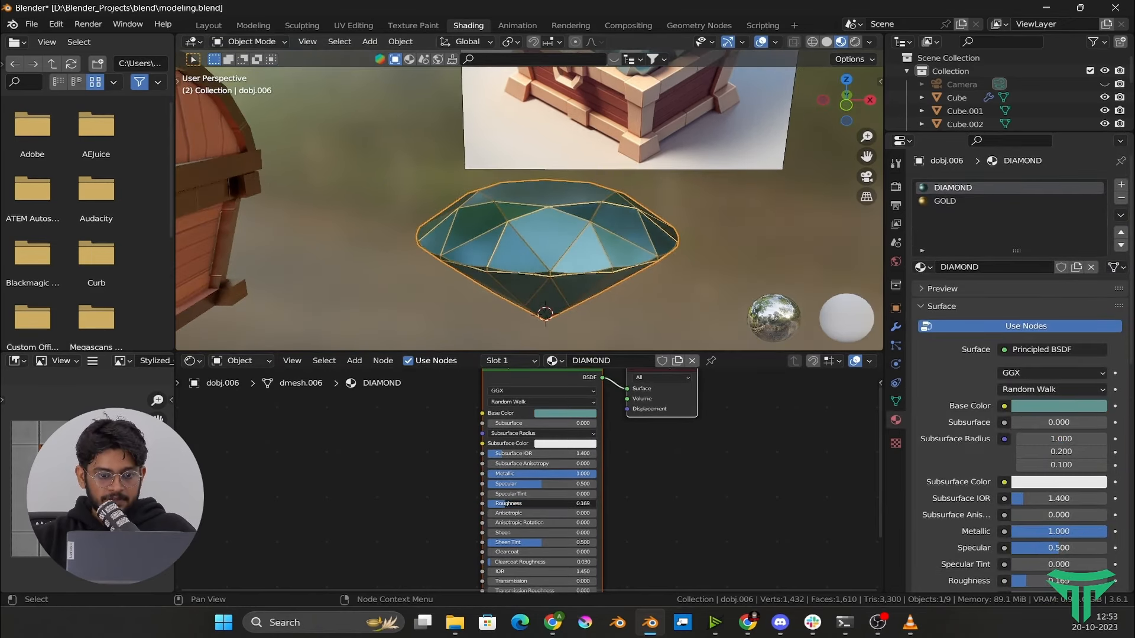
Lower the GOLD material's Roughness to about 0.11 and check the diamond beside the reference
{"action": "middle_click_drag", "start_coordinate": [513, 243], "coordinate": [484, 258]}
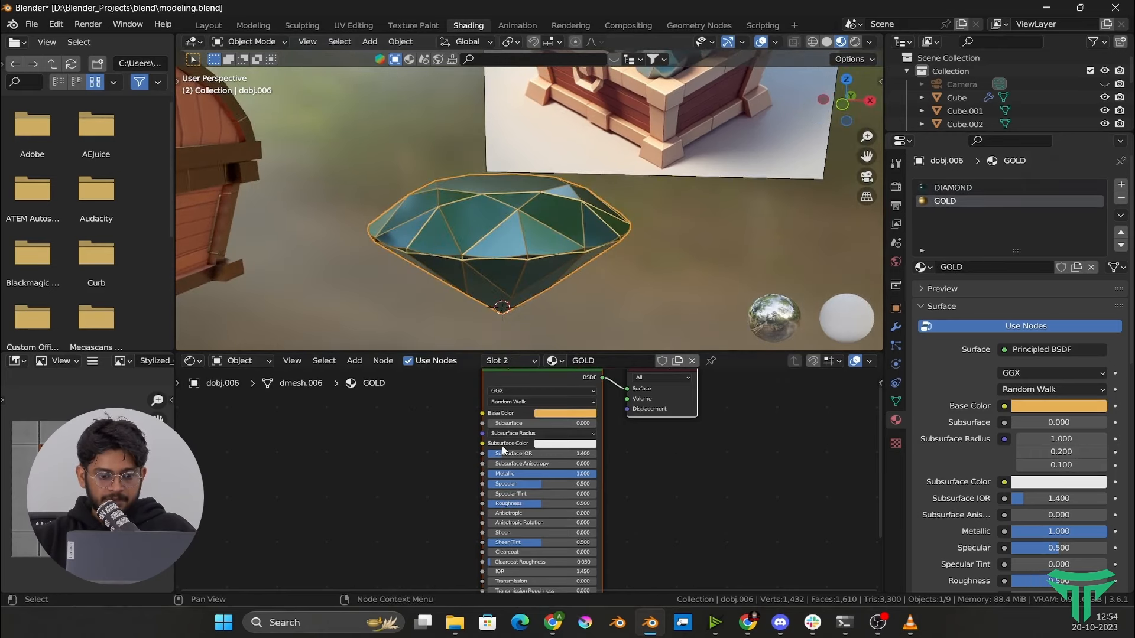
{"action": "left_click_drag", "start_coordinate": [529, 505], "coordinate": [487, 505]}
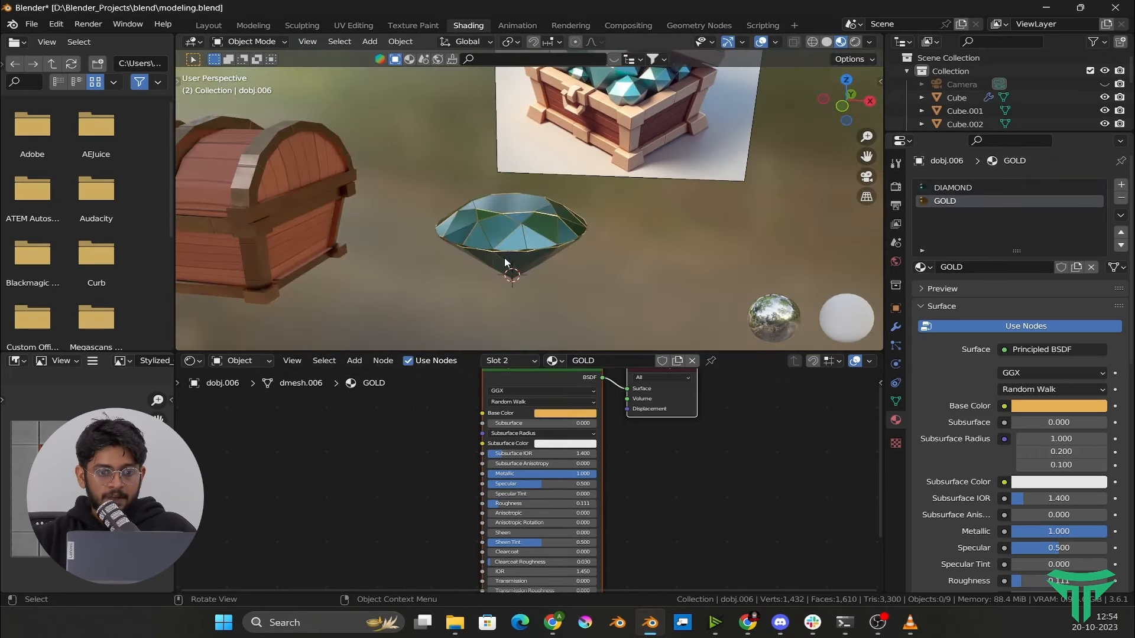
{"action": "scroll", "coordinate": [505, 261], "scroll_direction": "down", "scroll_amount": 2}
{"action": "middle_click_drag", "start_coordinate": [506, 263], "coordinate": [536, 253]}
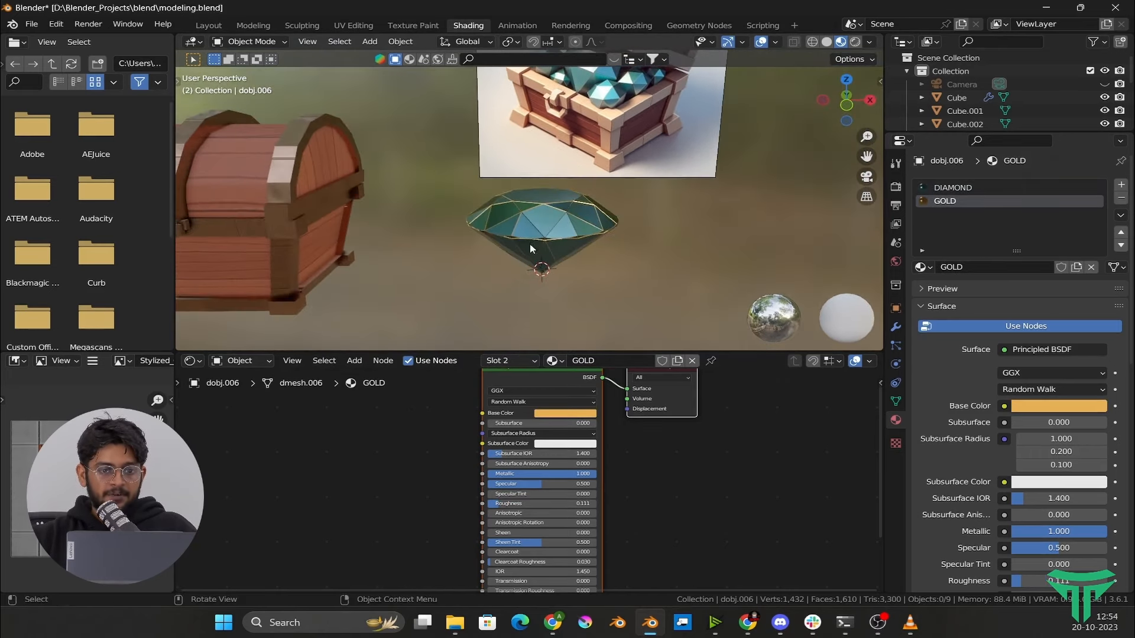
{"action": "left_click", "coordinate": [537, 248]}
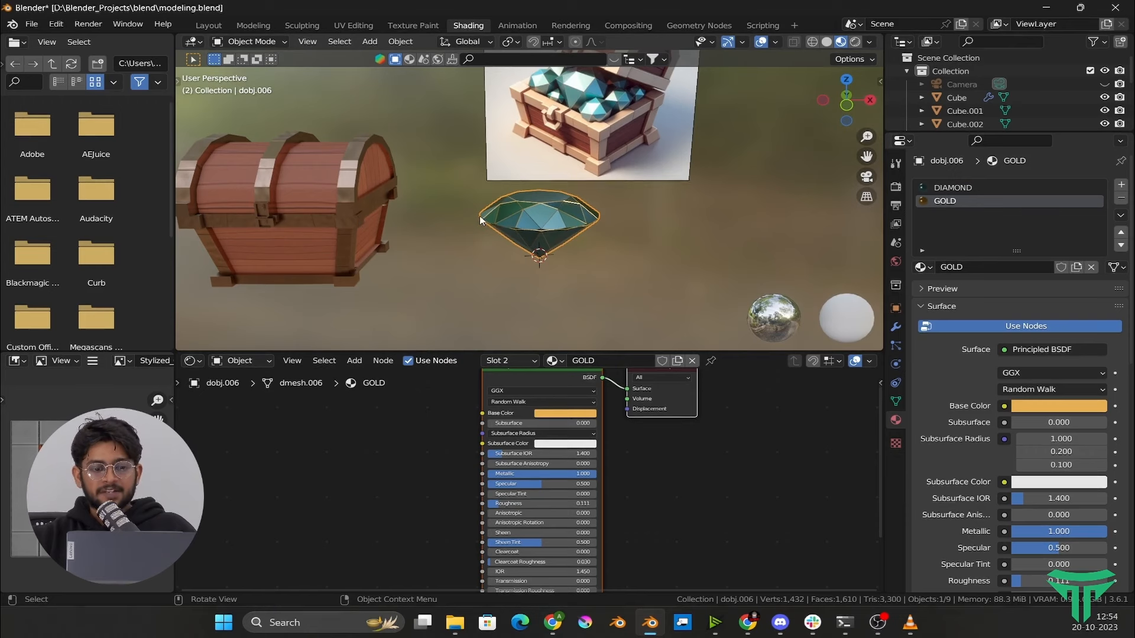
{"action": "scroll", "coordinate": [534, 238], "scroll_direction": "up", "scroll_amount": 2}
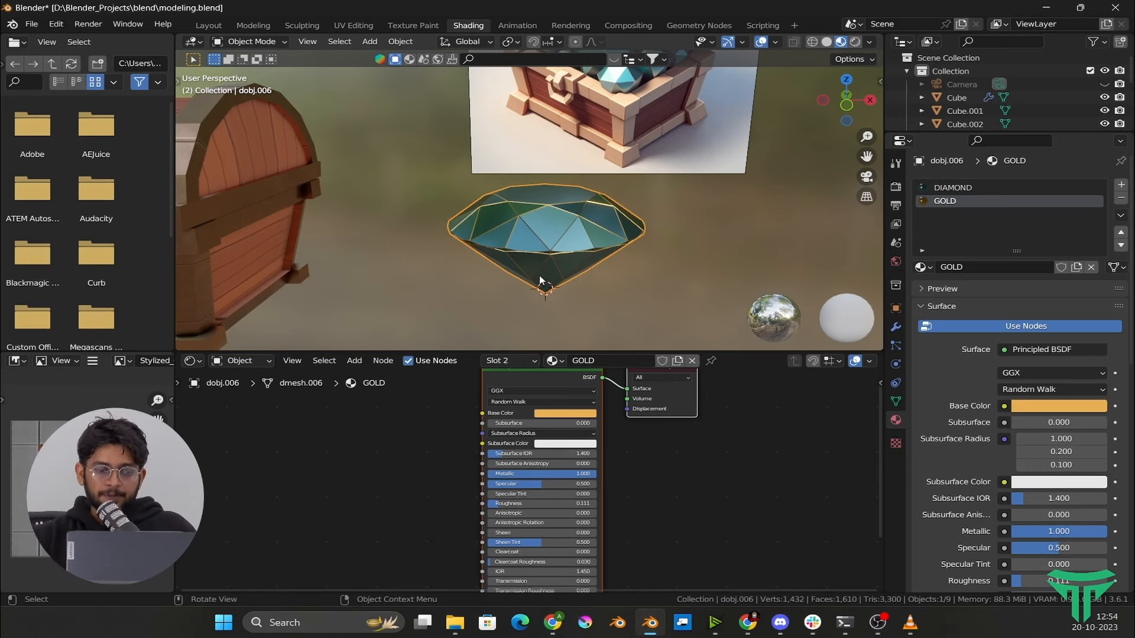
{"action": "scroll", "coordinate": [414, 177], "scroll_direction": "down", "scroll_amount": 2}
Go to the Layout workspace and raise the lid well above the chest base to expose its interior
{"action": "left_click", "coordinate": [207, 25]}
{"action": "scroll", "coordinate": [461, 259], "scroll_direction": "down", "scroll_amount": 6}
{"action": "left_click", "coordinate": [357, 288]}
{"action": "middle_click_drag", "start_coordinate": [427, 289], "coordinate": [402, 315]}
{"action": "left_click_drag", "start_coordinate": [349, 272], "coordinate": [402, 232]}
{"action": "scroll", "coordinate": [695, 296], "scroll_direction": "up", "scroll_amount": 2}
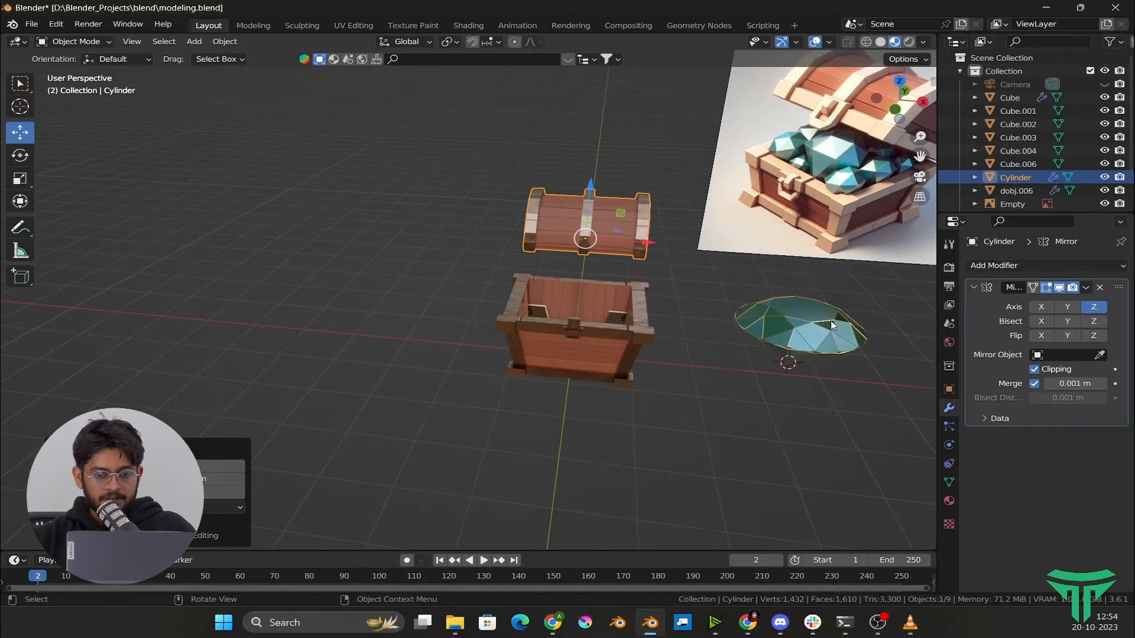
Move the diamond from beside the chest into the open chest base
{"action": "left_click", "coordinate": [793, 329]}
{"action": "middle_click_drag", "start_coordinate": [793, 330], "coordinate": [630, 331], "text": "shift"}
{"action": "left_click_drag", "start_coordinate": [693, 336], "coordinate": [473, 322]}
{"action": "scroll", "coordinate": [532, 325], "scroll_direction": "up", "scroll_amount": 4}
{"action": "middle_click_drag", "start_coordinate": [628, 330], "coordinate": [582, 328]}
{"action": "scroll", "coordinate": [582, 329], "scroll_direction": "down", "scroll_amount": 3}
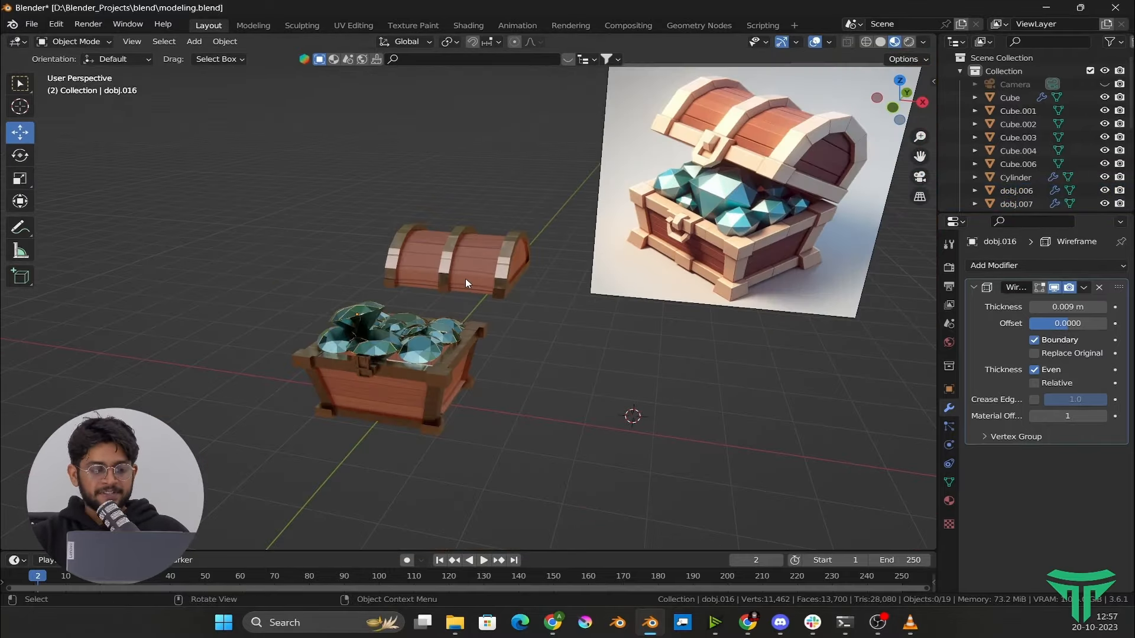
Lower the lid back down onto the diamond-filled chest base so the chest is closed
{"action": "middle_click_drag", "start_coordinate": [466, 278], "coordinate": [431, 294]}
{"action": "scroll", "coordinate": [487, 292], "scroll_direction": "down", "scroll_amount": 1}
{"action": "scroll", "coordinate": [431, 302], "scroll_direction": "up", "scroll_amount": 2}
{"action": "left_click_drag", "start_coordinate": [443, 296], "coordinate": [358, 354]}
{"action": "middle_click_drag", "start_coordinate": [358, 354], "coordinate": [285, 350]}
{"action": "left_click_drag", "start_coordinate": [467, 313], "coordinate": [463, 316]}
{"action": "middle_click_drag", "start_coordinate": [463, 316], "coordinate": [534, 271]}
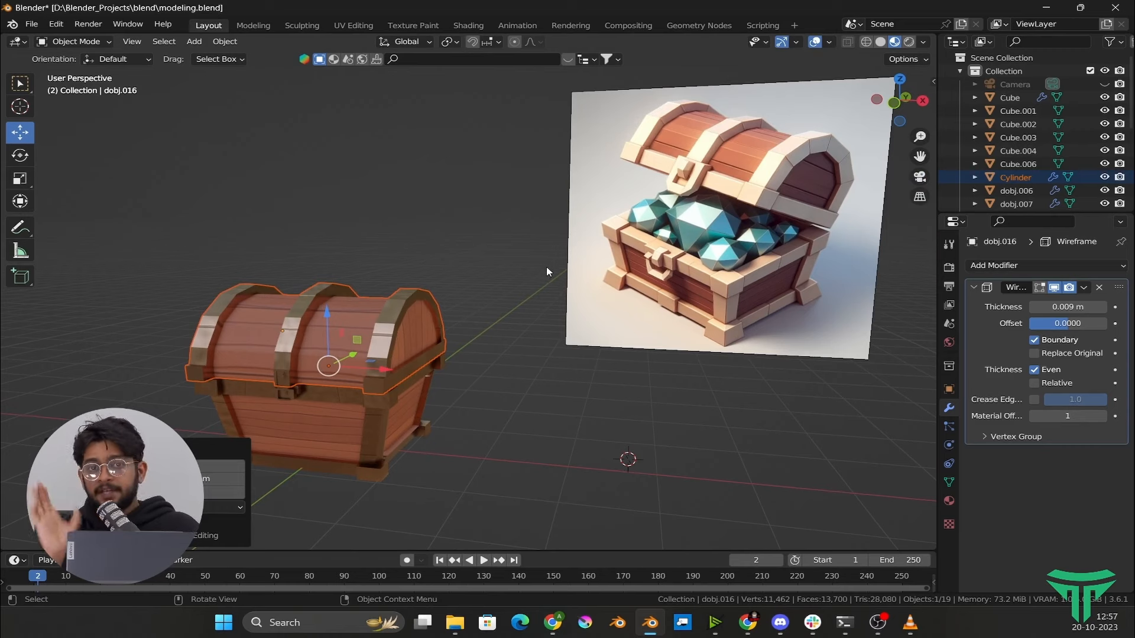
Try to swing the lid by changing its Z rotation, and undo the test rotation
{"action": "middle_click_drag", "start_coordinate": [341, 423], "coordinate": [307, 428]}
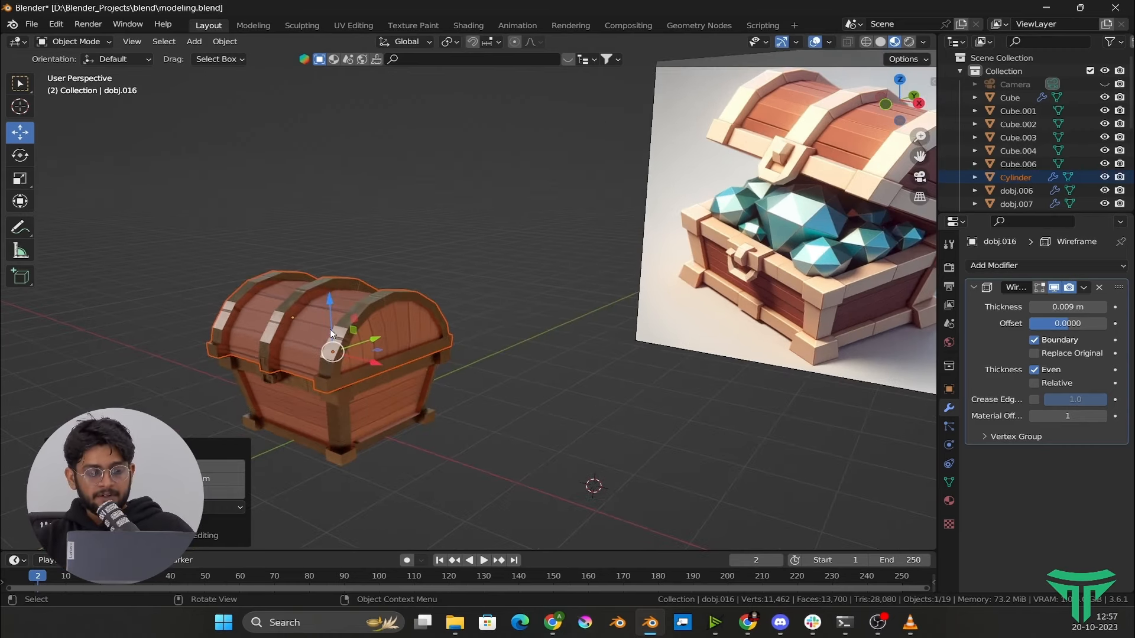
{"action": "left_click", "coordinate": [949, 389]}
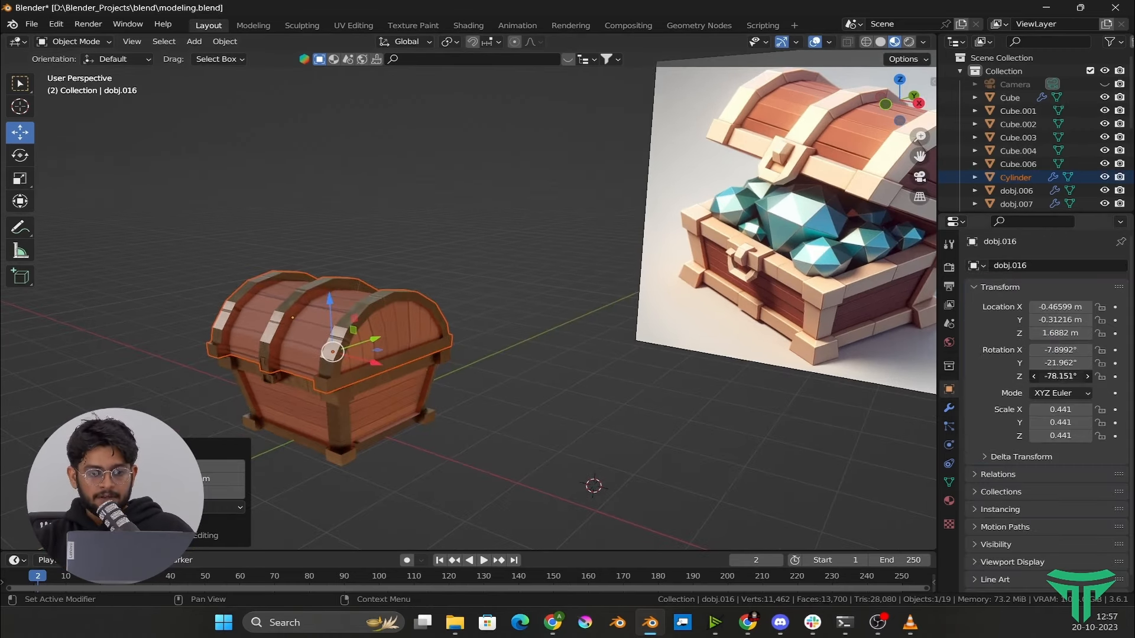
{"action": "key", "text": "ctrl+z"}
{"action": "left_click", "coordinate": [403, 334]}
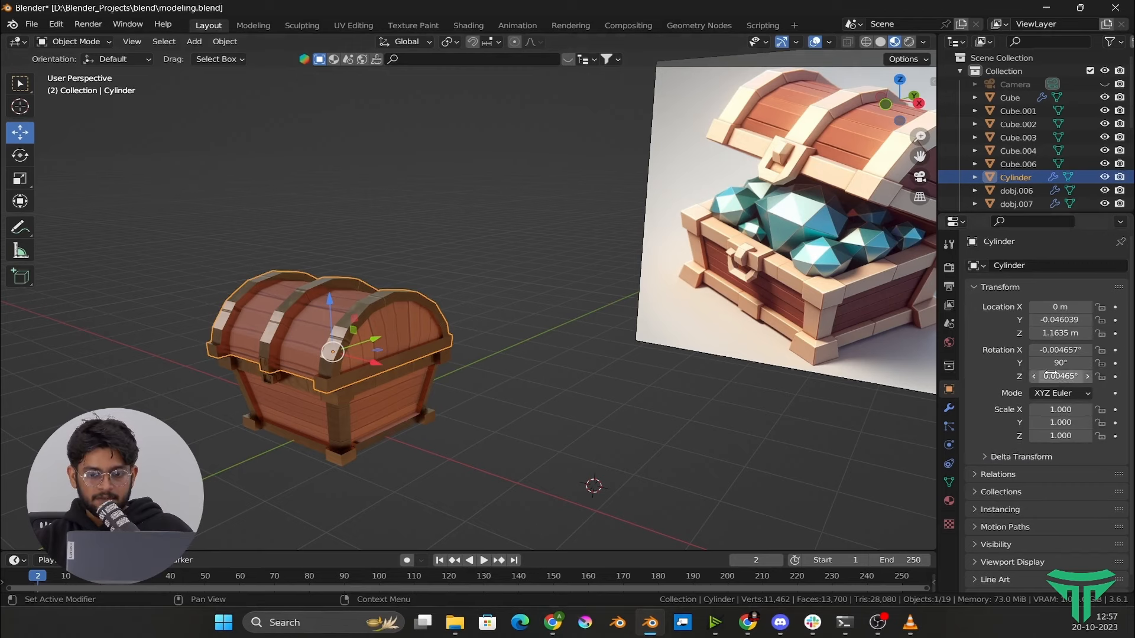
{"action": "left_click_drag", "start_coordinate": [1051, 374], "coordinate": [1054, 376]}
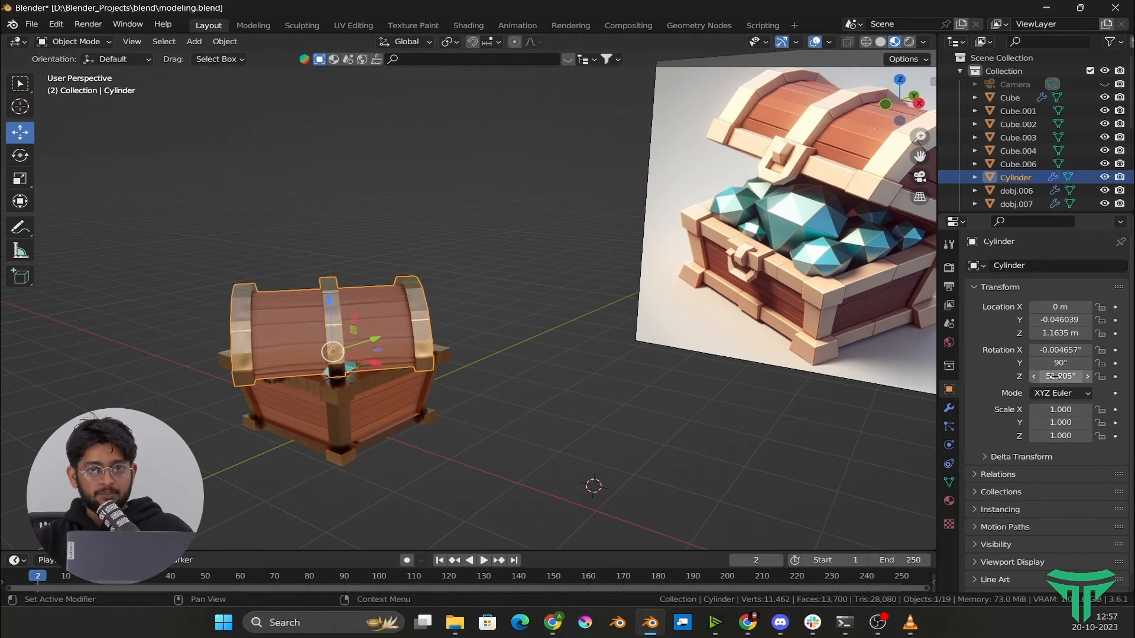
{"action": "key", "text": "ctrl+z"}
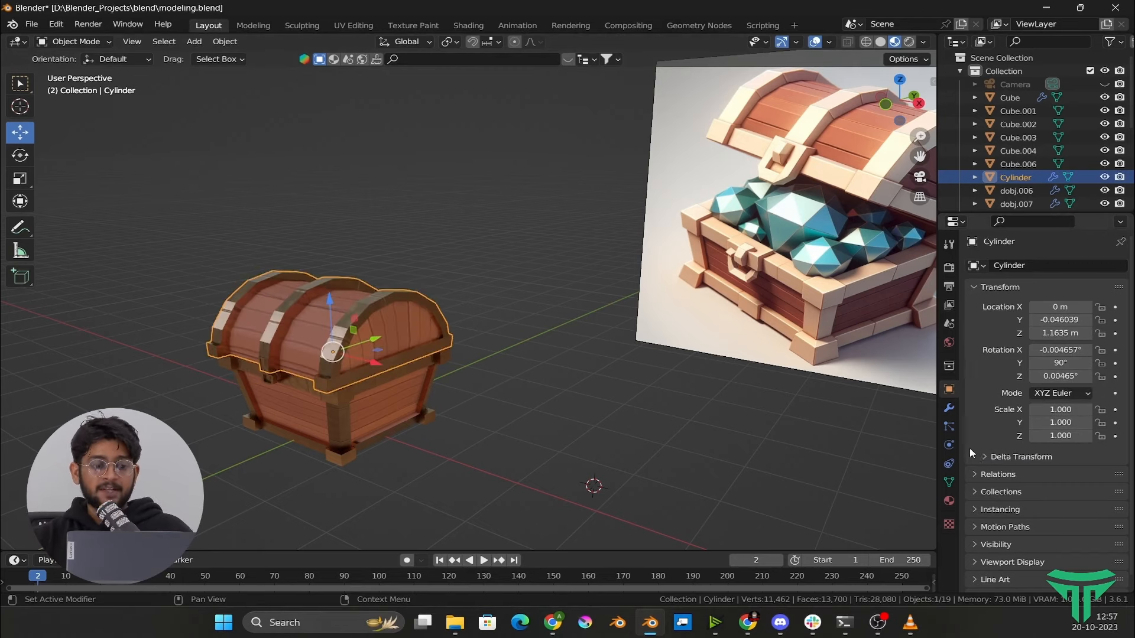
Snap the 3D cursor to the lower back edge of the lid's middle band in Edit Mode, and return to Object Mode
{"action": "scroll", "coordinate": [768, 390], "scroll_direction": "up", "scroll_amount": 2}
{"action": "middle_click_drag", "start_coordinate": [668, 369], "coordinate": [493, 407]}
{"action": "scroll", "coordinate": [567, 355], "scroll_direction": "up", "scroll_amount": 2}
{"action": "key", "text": "Tab"}
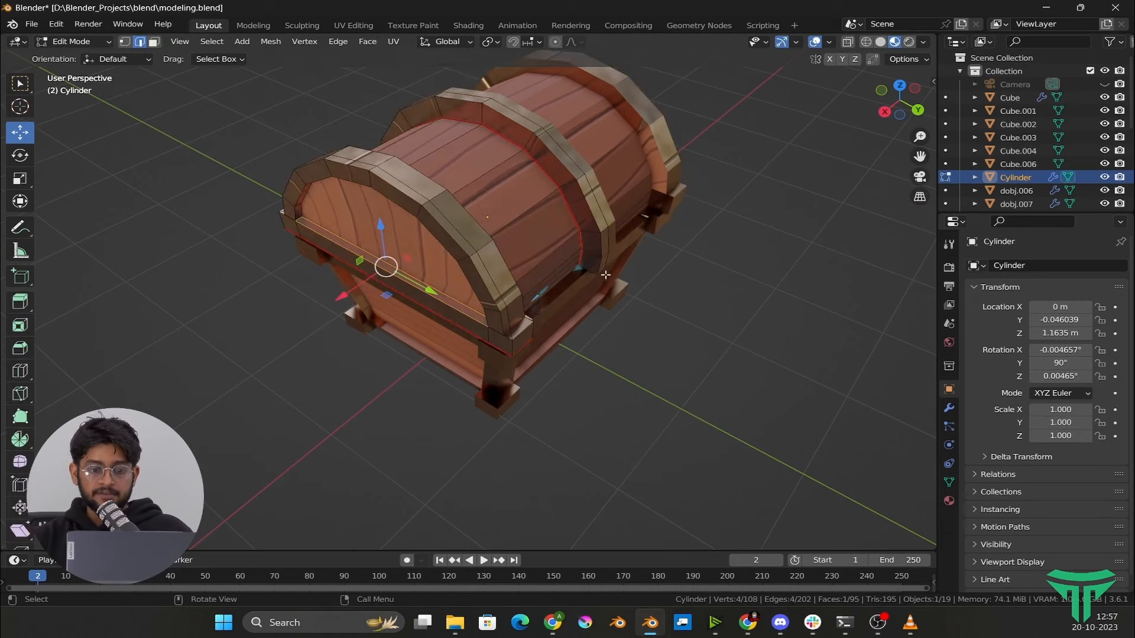
{"action": "middle_click_drag", "start_coordinate": [606, 274], "coordinate": [592, 239]}
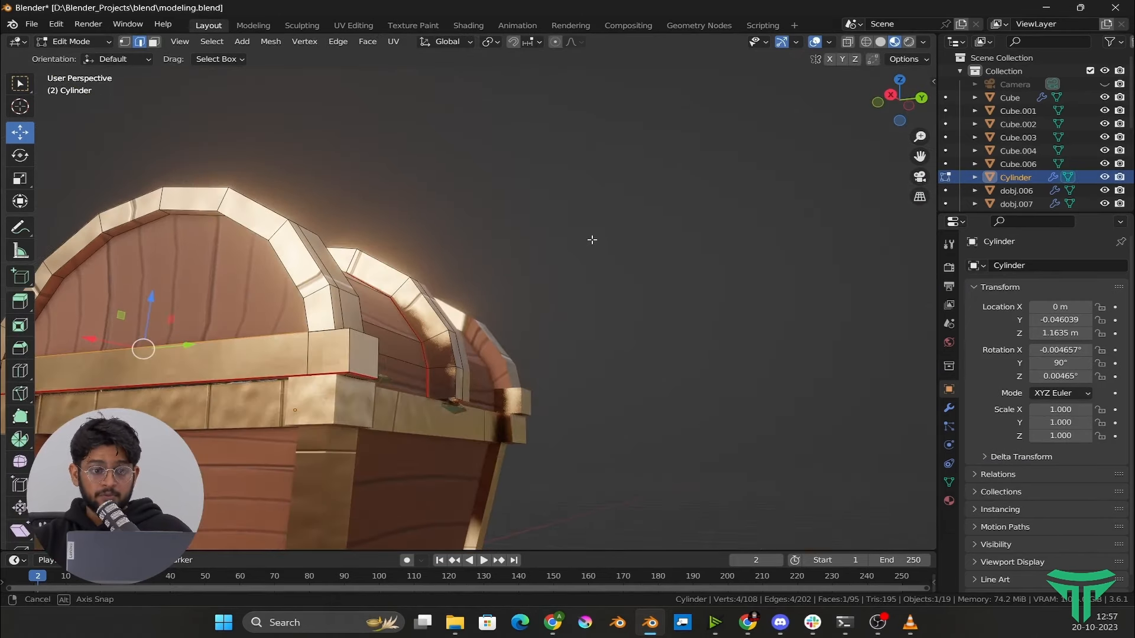
{"action": "middle_click_drag", "start_coordinate": [601, 327], "coordinate": [524, 413]}
{"action": "key", "text": "shift+s"}
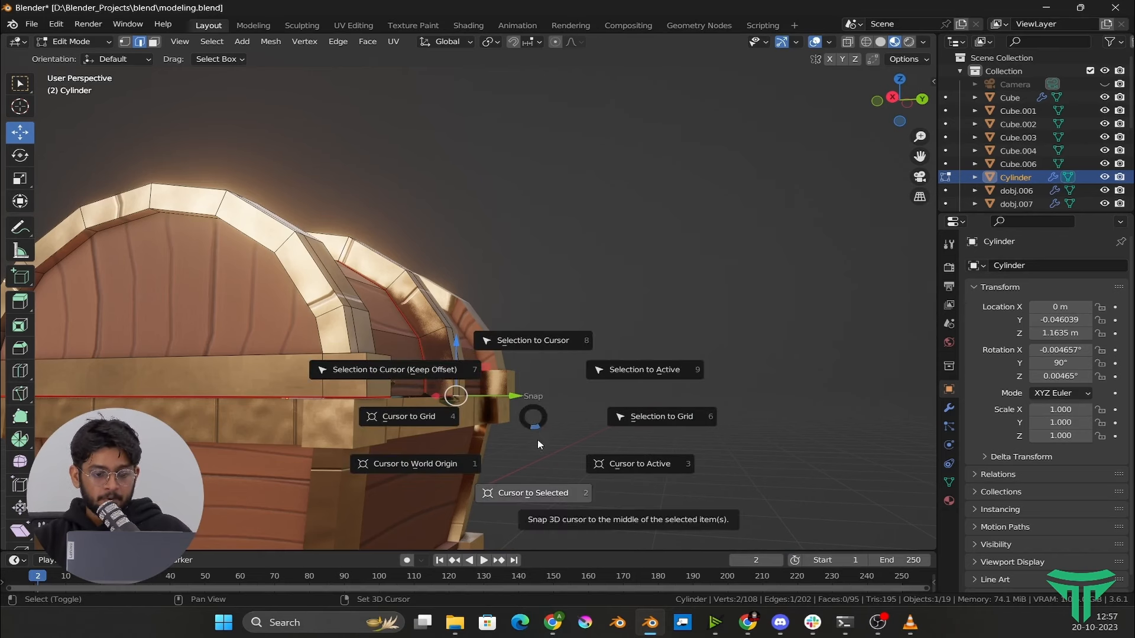
{"action": "left_click", "coordinate": [533, 494]}
{"action": "key", "text": "Tab"}
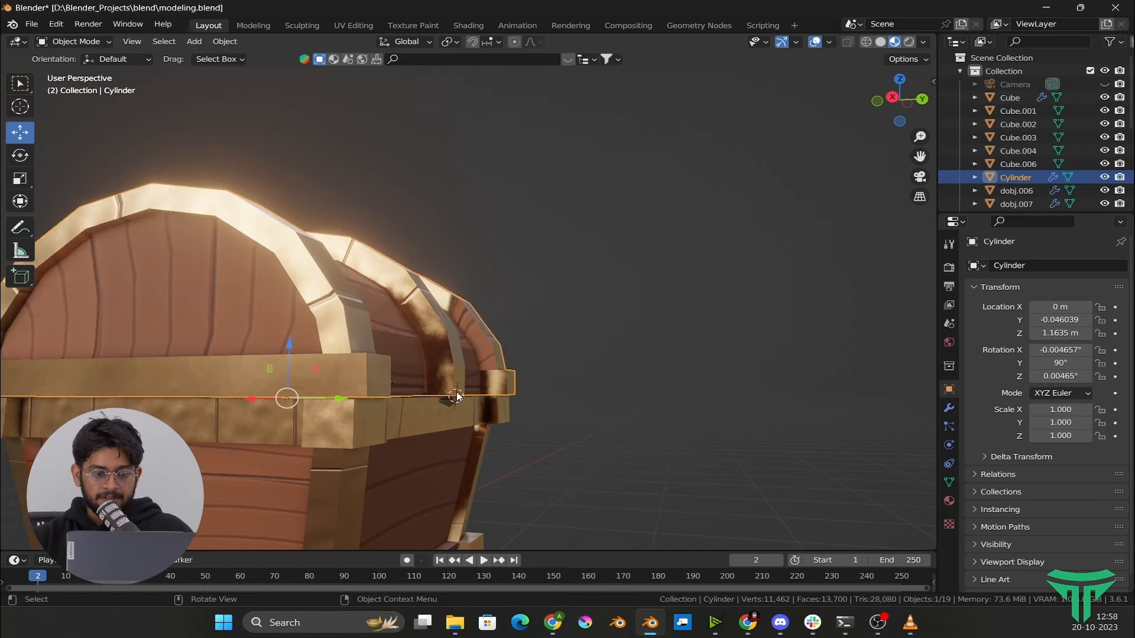
Apply the Mirror modifier on the chest lid
{"action": "right_click", "coordinate": [433, 350]}
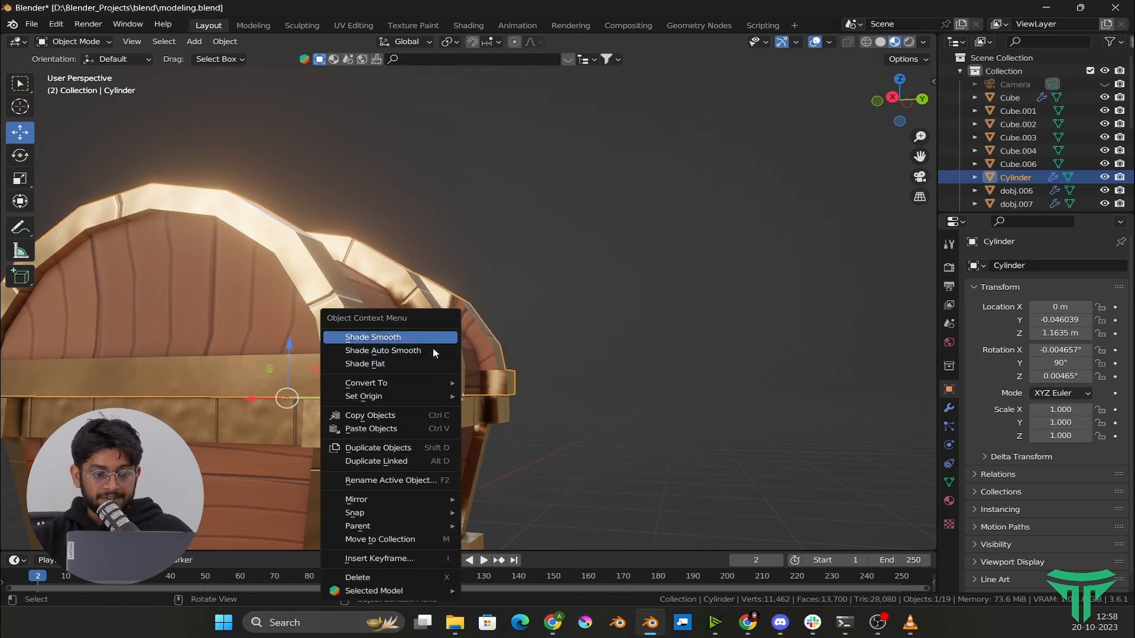
{"action": "mouse_move", "coordinate": [380, 400]}
{"action": "scroll", "coordinate": [729, 392], "scroll_direction": "down", "scroll_amount": 4}
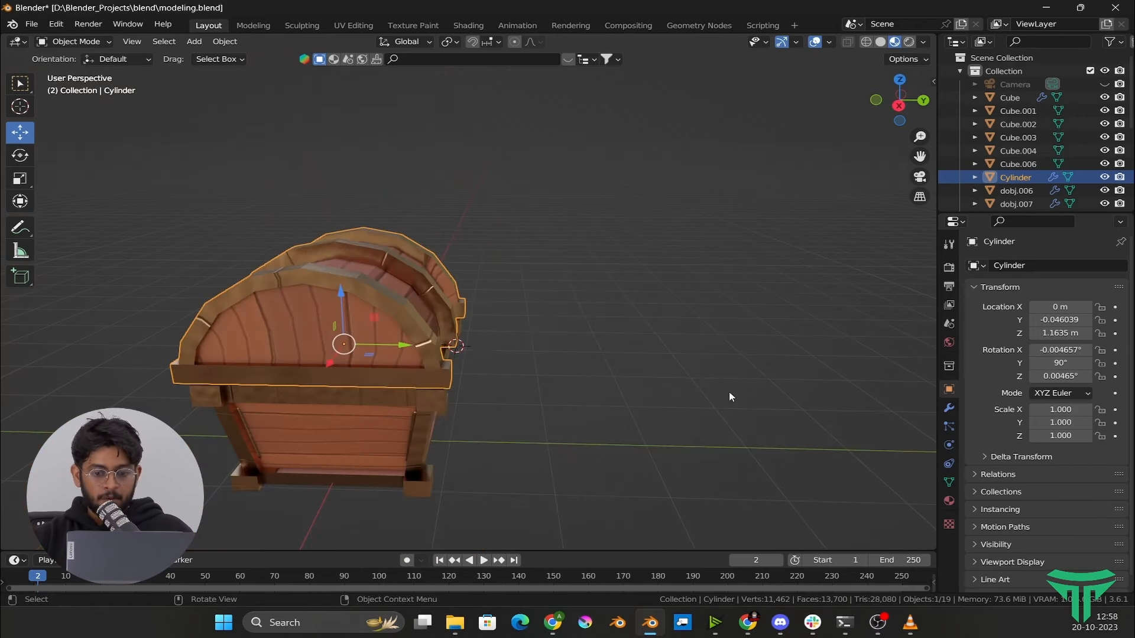
{"action": "middle_click_drag", "start_coordinate": [392, 288], "coordinate": [401, 322]}
{"action": "left_click", "coordinate": [948, 408]}
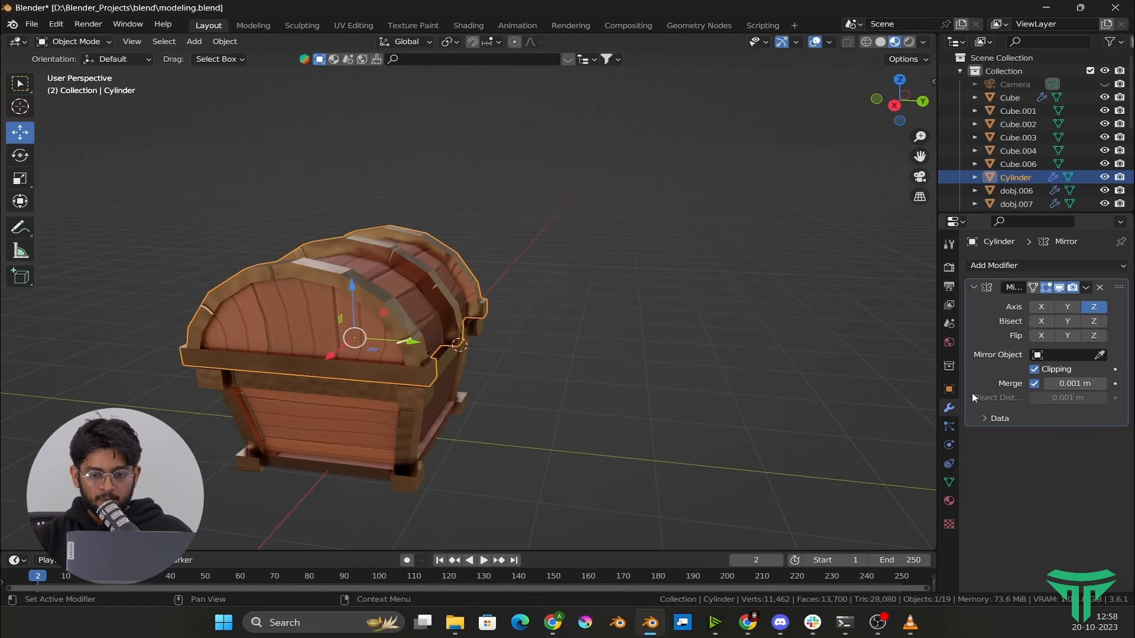
{"action": "left_click", "coordinate": [1022, 268]}
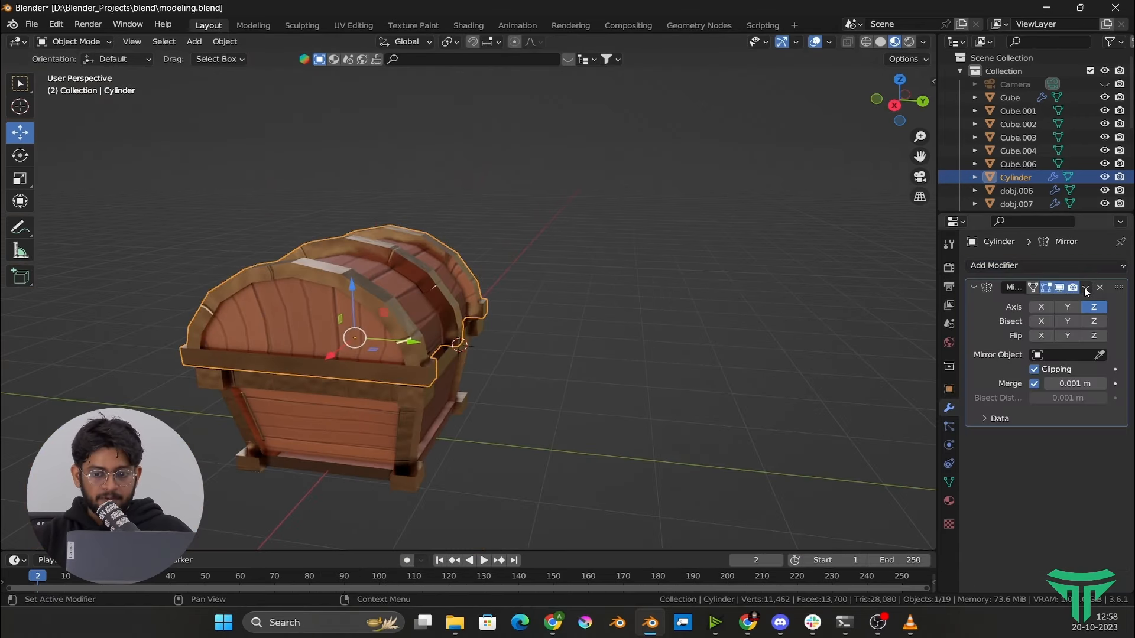
{"action": "left_click", "coordinate": [1086, 288]}
{"action": "left_click", "coordinate": [1062, 302]}
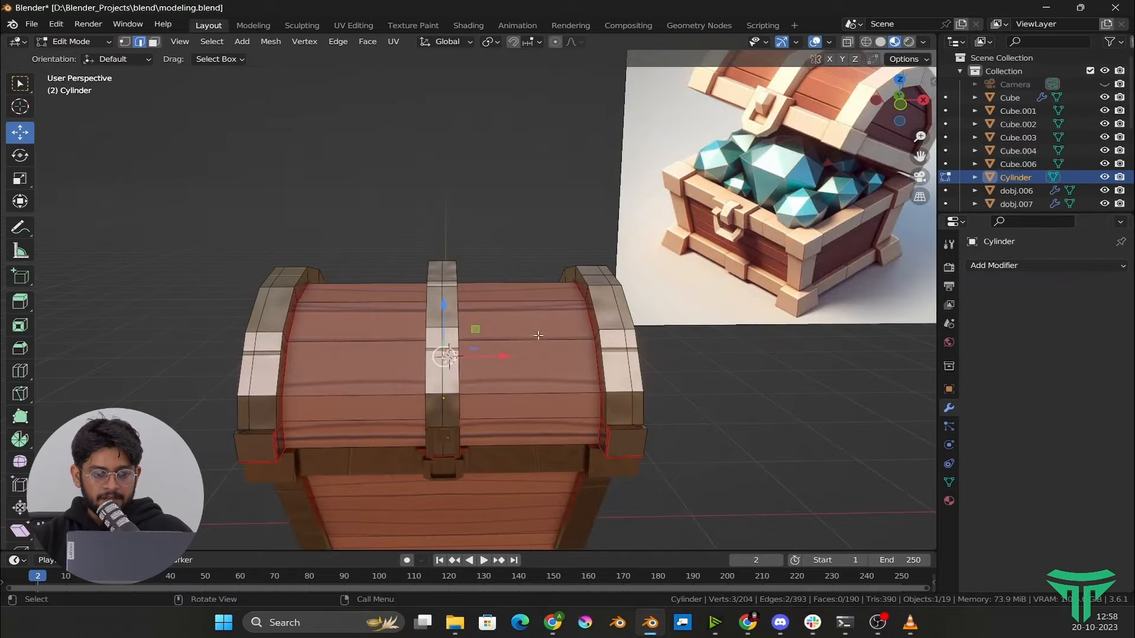
Set the lid's origin to the 3D cursor at the middle of its back hinge edge
{"action": "scroll", "coordinate": [395, 306], "scroll_direction": "down", "scroll_amount": 2}
{"action": "middle_click_drag", "start_coordinate": [396, 306], "coordinate": [266, 347]}
{"action": "key", "text": "Tab"}
{"action": "middle_click_drag", "start_coordinate": [356, 340], "coordinate": [296, 329]}
{"action": "middle_click_drag", "start_coordinate": [466, 364], "coordinate": [406, 321]}
{"action": "right_click", "coordinate": [426, 312]}
{"action": "mouse_move", "coordinate": [428, 307]}
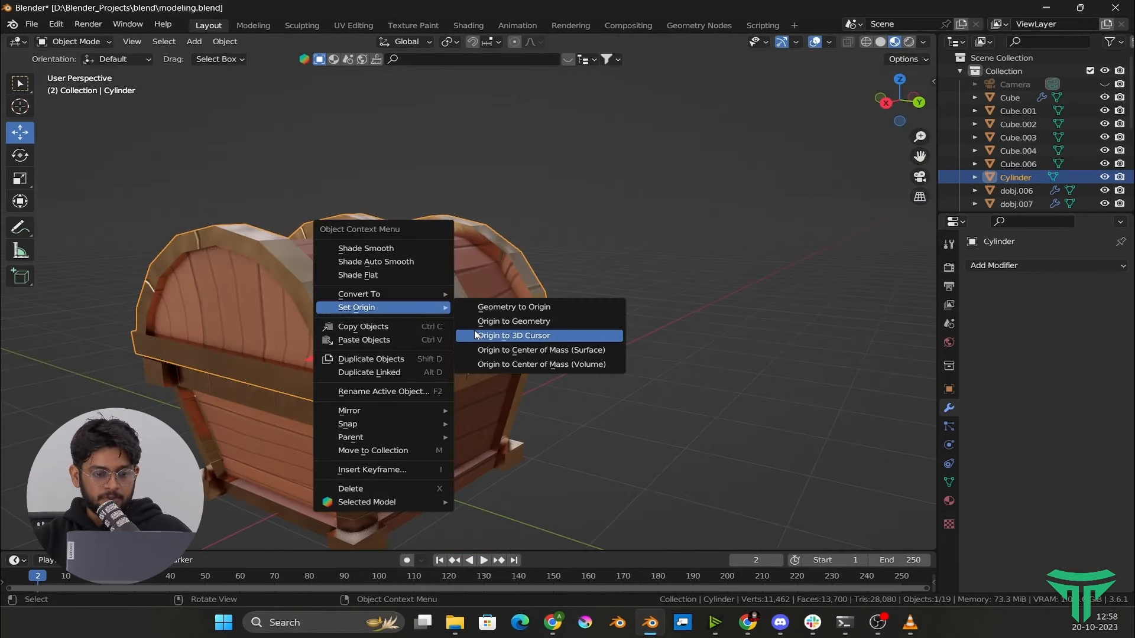
{"action": "left_click", "coordinate": [528, 335]}
{"action": "scroll", "coordinate": [491, 380], "scroll_direction": "up", "scroll_amount": 3}
{"action": "scroll", "coordinate": [484, 428], "scroll_direction": "down", "scroll_amount": 2}
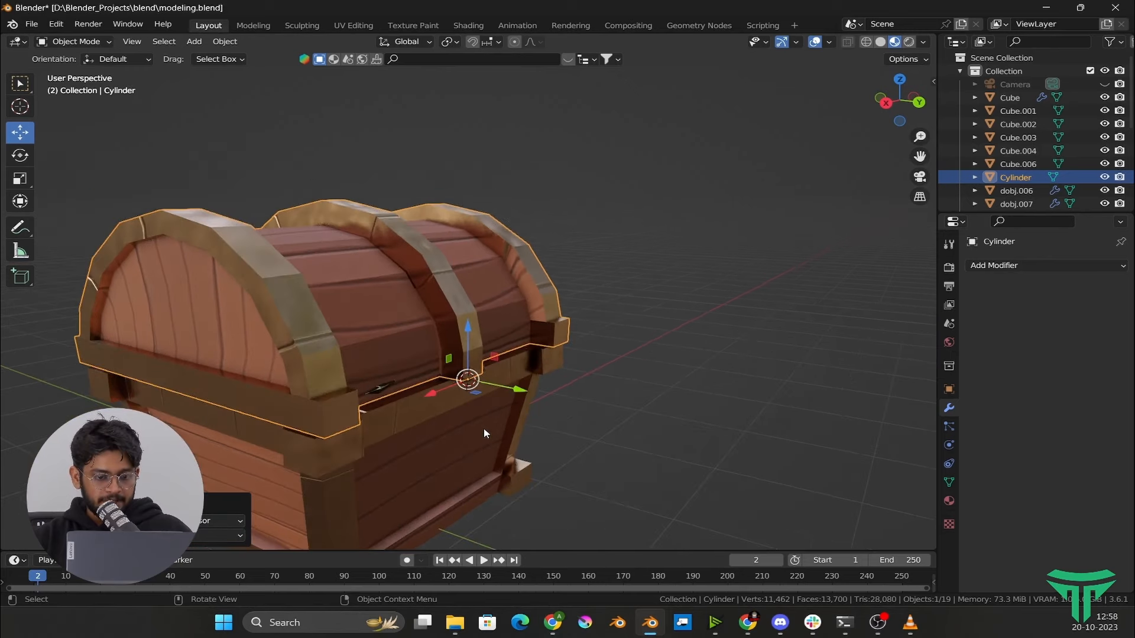
Rotate the lid open by about 20° around its back hinge with the Rotate tool
{"action": "middle_click_drag", "start_coordinate": [484, 429], "coordinate": [549, 438]}
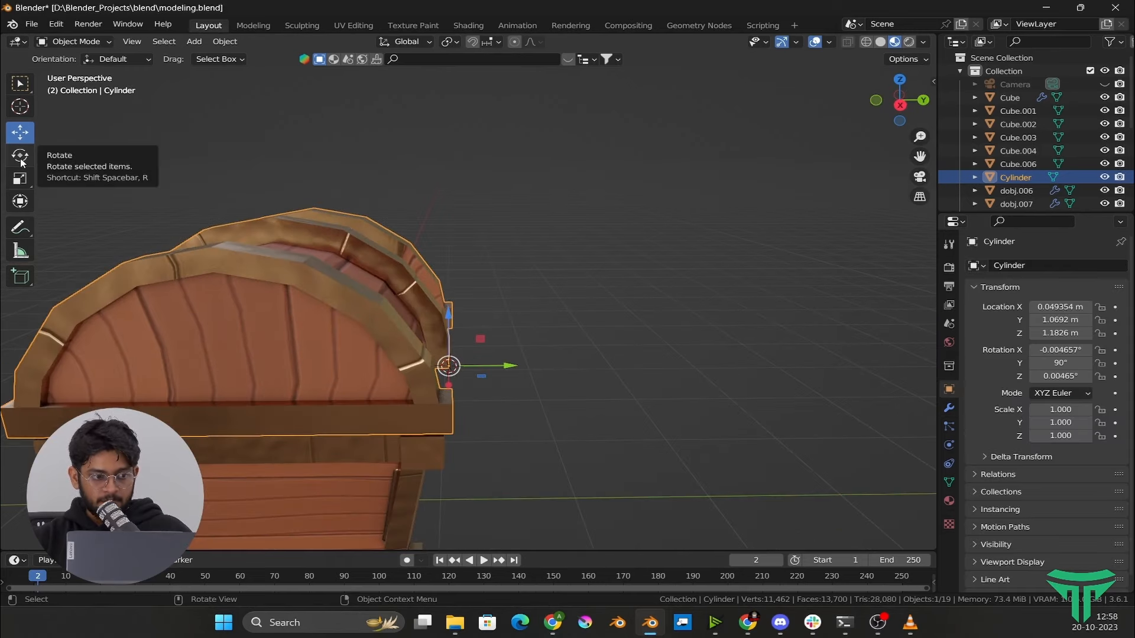
{"action": "left_click", "coordinate": [21, 160]}
{"action": "left_click_drag", "start_coordinate": [466, 321], "coordinate": [482, 325]}
{"action": "mouse_move", "coordinate": [481, 325]}
{"action": "middle_mouse_down"}
{"action": "mouse_move", "coordinate": [583, 289]}
{"action": "mouse_move", "coordinate": [517, 289]}
{"action": "mouse_move", "coordinate": [467, 317]}
{"action": "middle_mouse_up"}
{"action": "left_click_drag", "start_coordinate": [419, 314], "coordinate": [425, 309]}
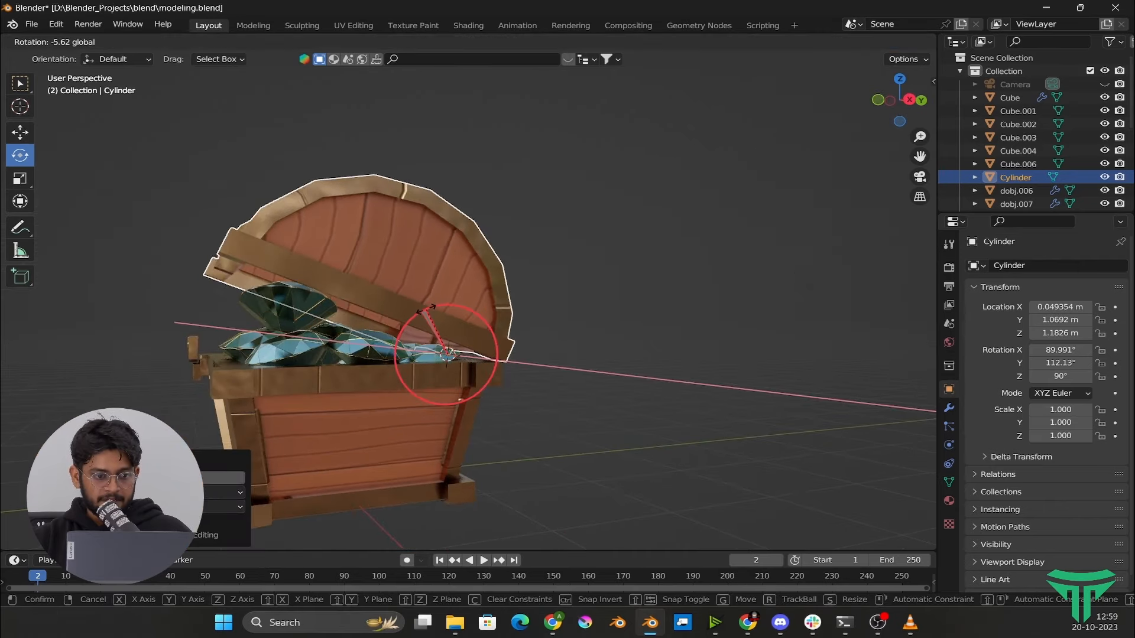
Select both front latch pieces and raise them together to the height of the opened lid, about 0.82 m up
{"action": "middle_click_drag", "start_coordinate": [467, 319], "coordinate": [559, 317]}
{"action": "left_click", "coordinate": [363, 355]}
{"action": "left_click", "coordinate": [373, 354], "text": "shift"}
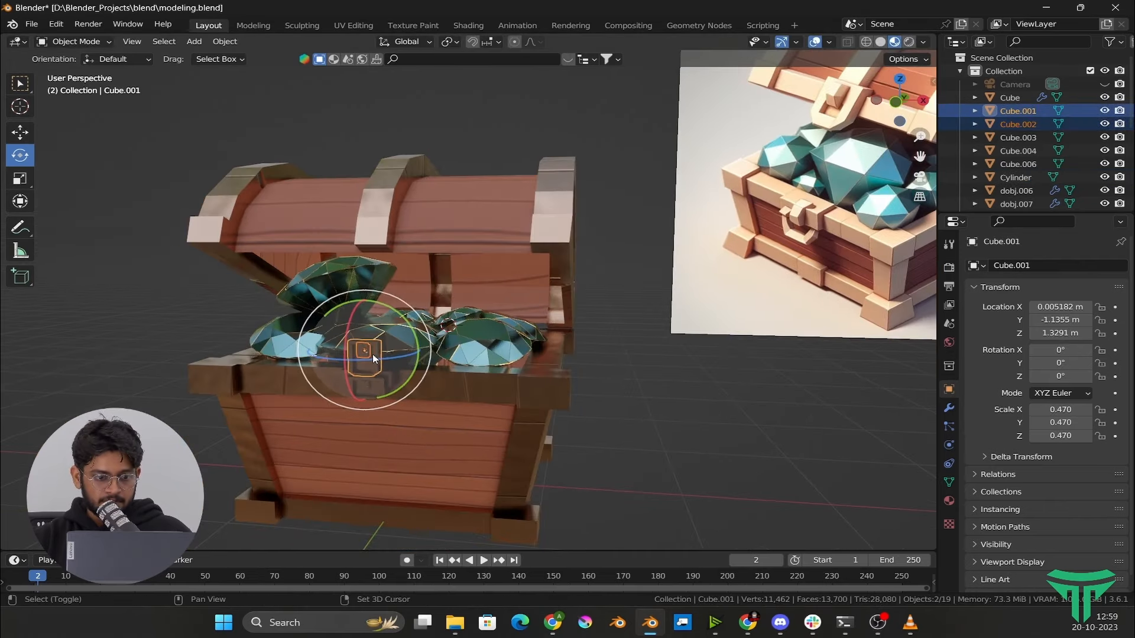
{"action": "left_click", "coordinate": [19, 131]}
{"action": "left_click_drag", "start_coordinate": [363, 294], "coordinate": [371, 162]}
{"action": "key", "text": "KP_Decimal"}
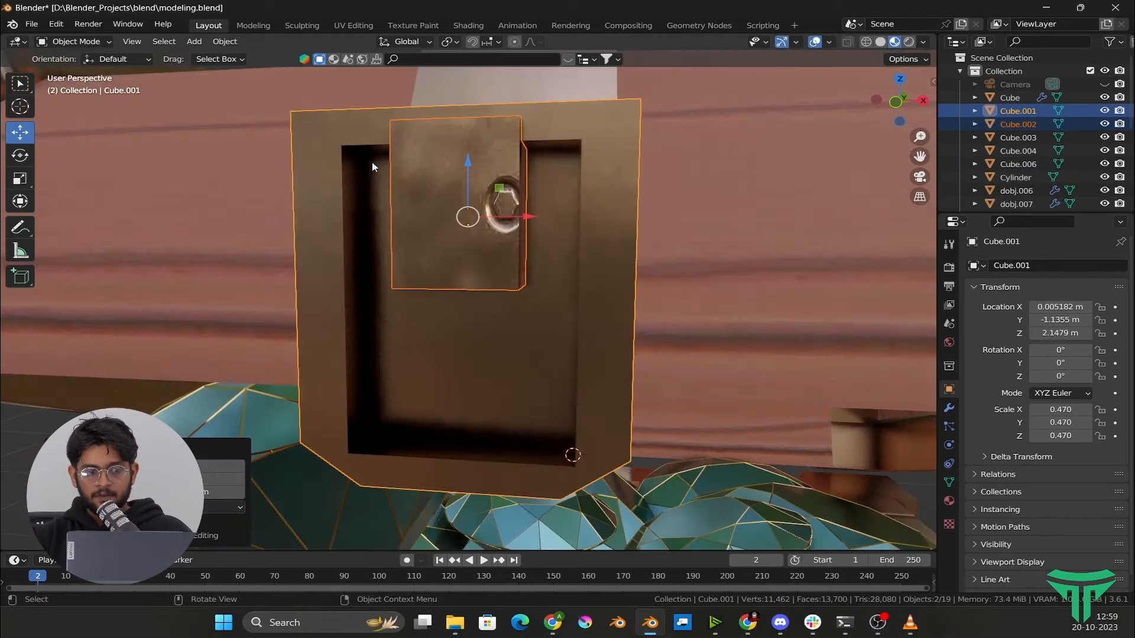
Tilt the latch pieces about -28° in the right side view and move them against the front of the lid's middle band
{"action": "key", "text": "KP_3"}
{"action": "scroll", "coordinate": [371, 162], "scroll_direction": "down", "scroll_amount": 4}
{"action": "key", "text": "r"}
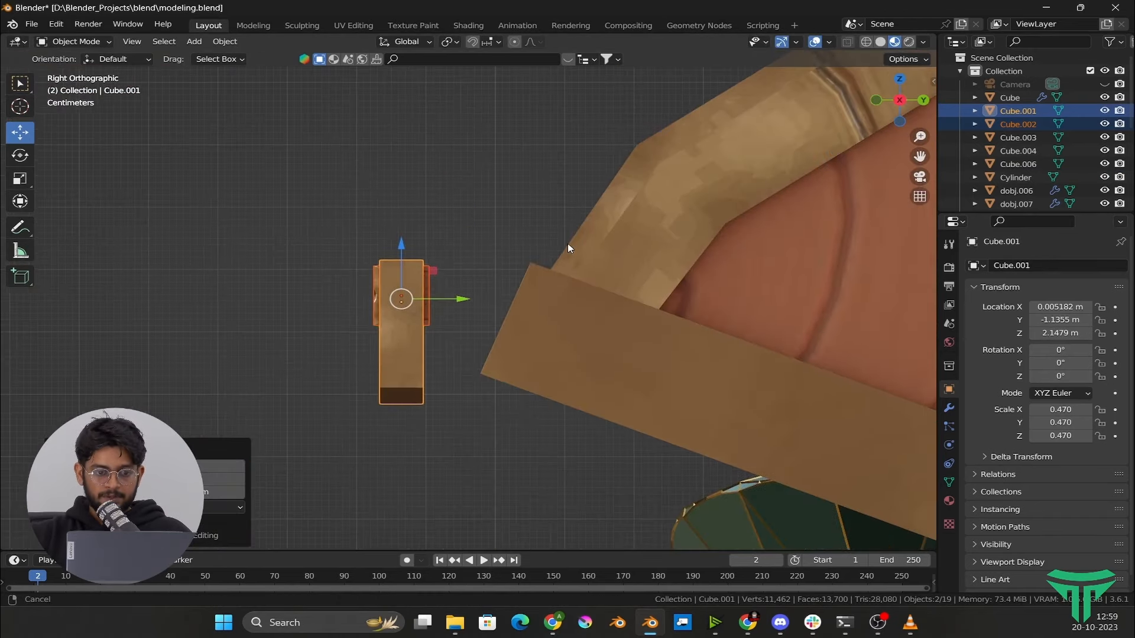
{"action": "left_click", "coordinate": [551, 402]}
{"action": "left_click_drag", "start_coordinate": [459, 303], "coordinate": [577, 304]}
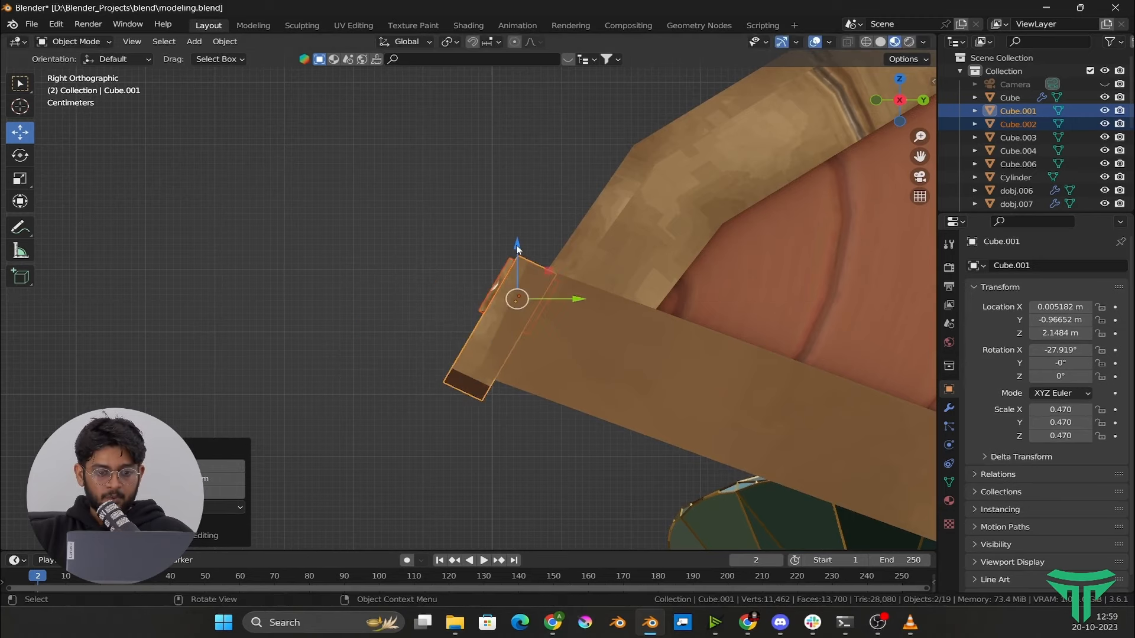
{"action": "left_click_drag", "start_coordinate": [518, 247], "coordinate": [566, 240]}
{"action": "middle_click_drag", "start_coordinate": [565, 240], "coordinate": [513, 303]}
{"action": "left_click_drag", "start_coordinate": [535, 321], "coordinate": [525, 324]}
Examine the opened chest with its latch and diamonds from several angles, comparing it with the reference image
{"action": "scroll", "coordinate": [529, 320], "scroll_direction": "down", "scroll_amount": 9}
{"action": "left_click", "coordinate": [576, 197]}
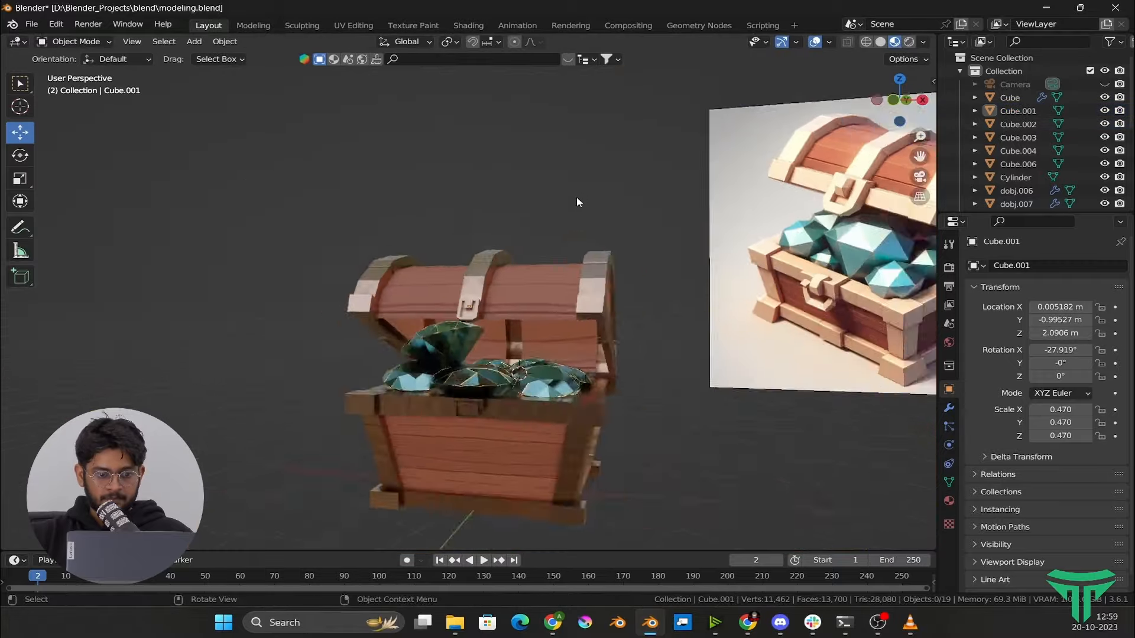
{"action": "middle_click_drag", "start_coordinate": [576, 196], "coordinate": [651, 275]}
{"action": "scroll", "coordinate": [591, 271], "scroll_direction": "down", "scroll_amount": 3}
{"action": "middle_click_drag", "start_coordinate": [520, 269], "coordinate": [458, 265]}
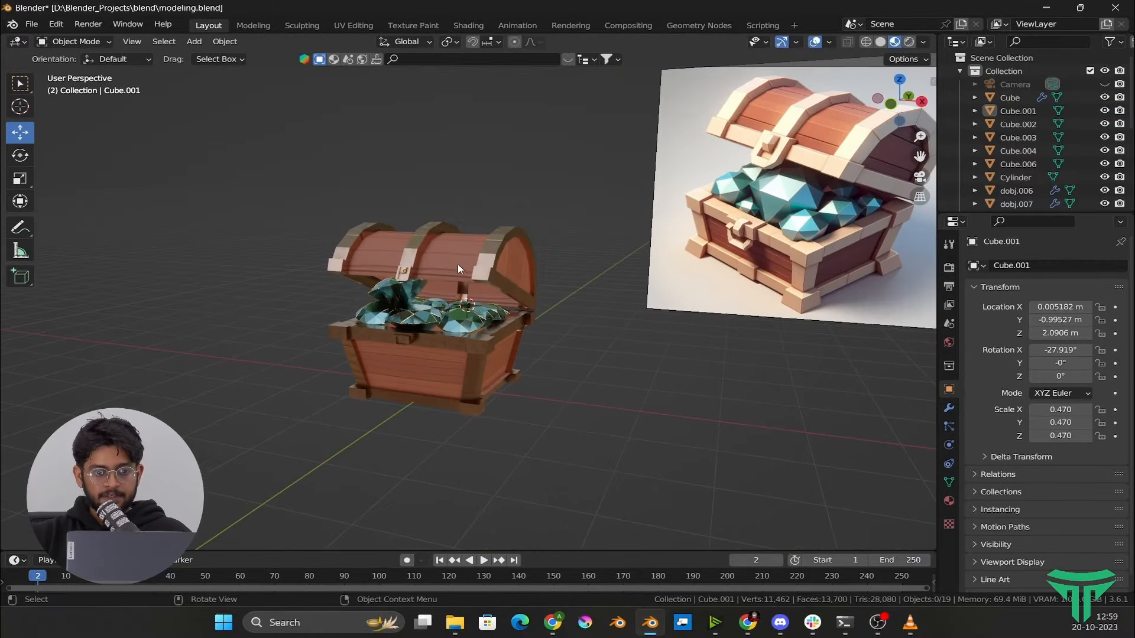
{"action": "scroll", "coordinate": [509, 263], "scroll_direction": "up", "scroll_amount": 2}
{"action": "middle_click_drag", "start_coordinate": [629, 239], "coordinate": [550, 257], "text": "shift"}
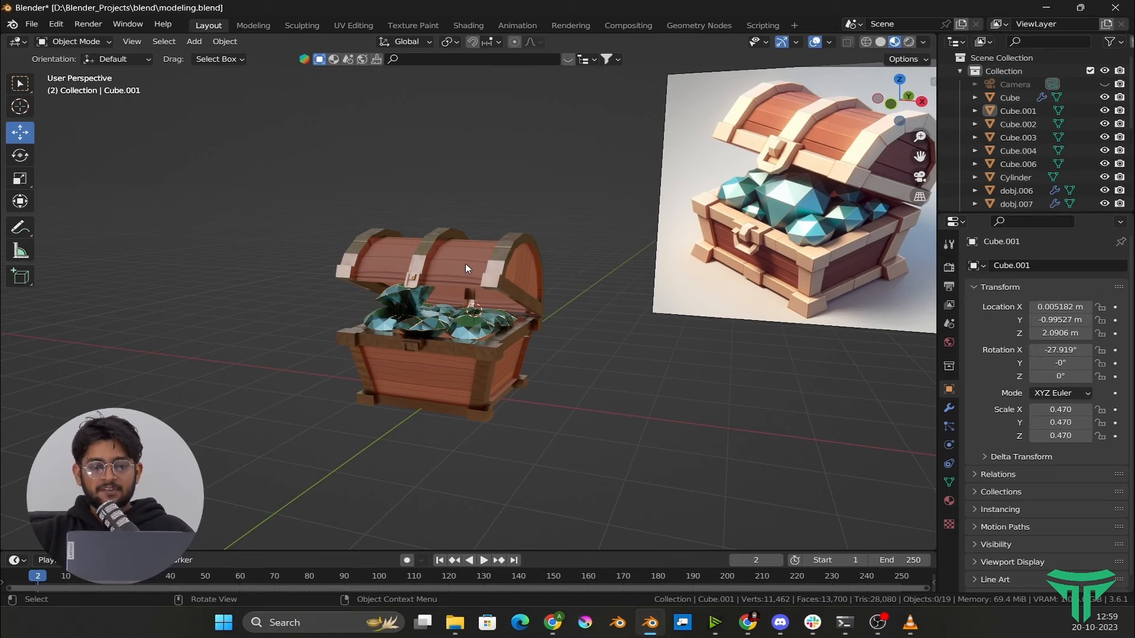
{"action": "scroll", "coordinate": [459, 305], "scroll_direction": "down", "scroll_amount": 2}
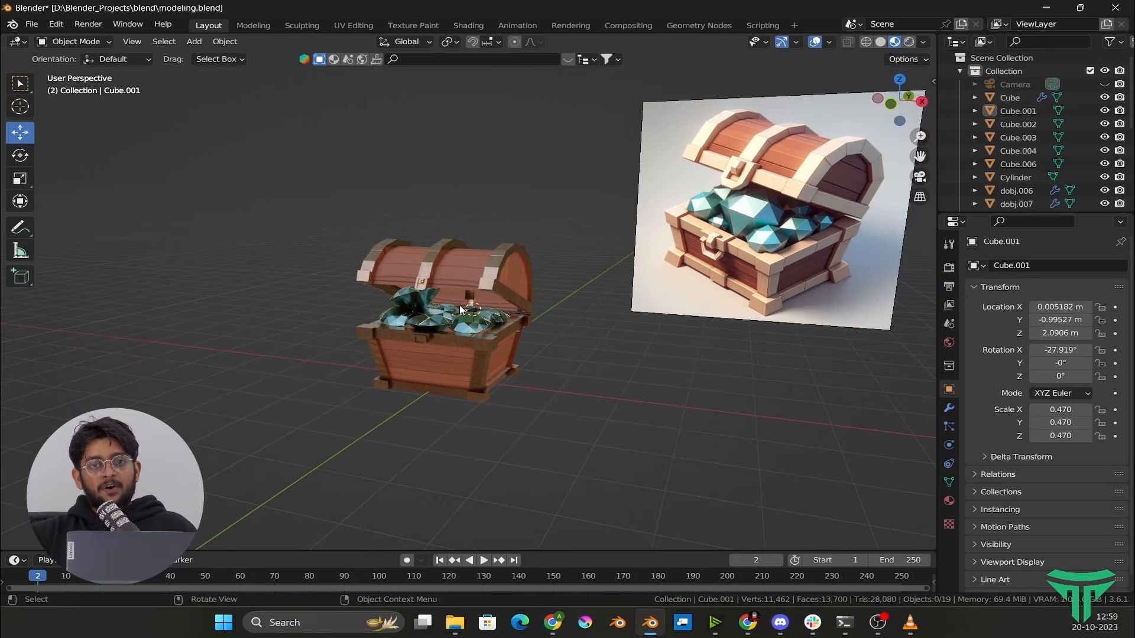